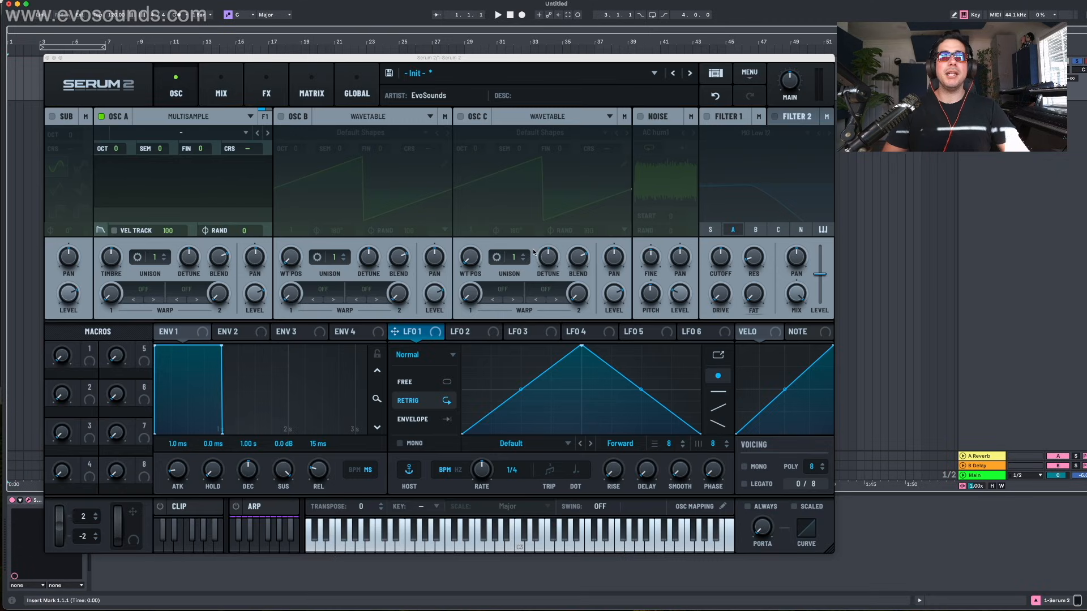
Step: Switch oscillator A to Wavetable mode and enable Smooth Interpolation for its wavetable position
left_click(188, 118)
left_click(188, 131)
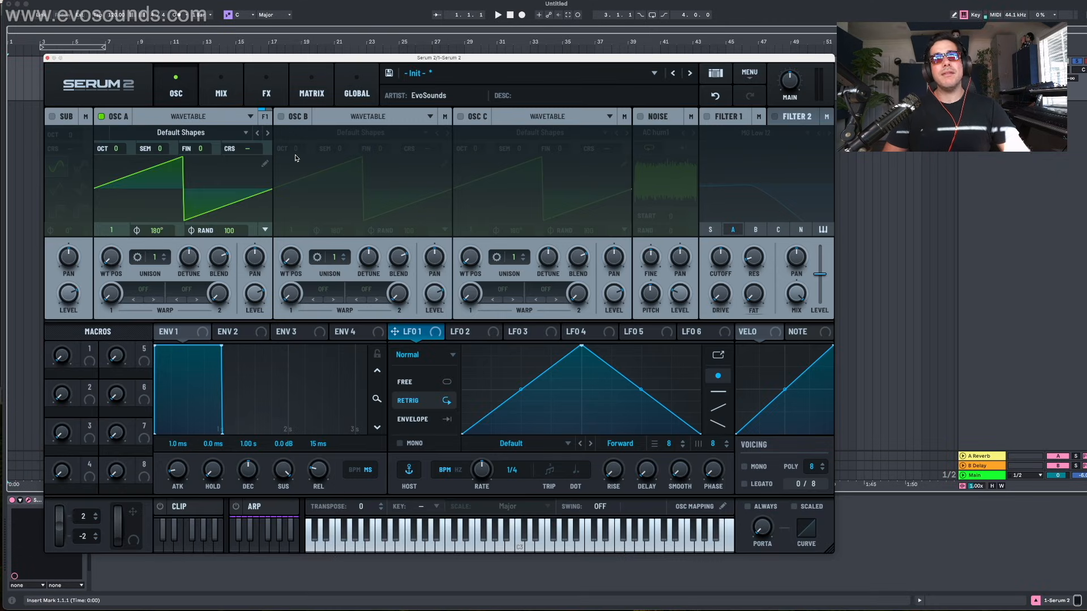
left_click_drag(113, 259, 122, 294)
right_click(113, 254)
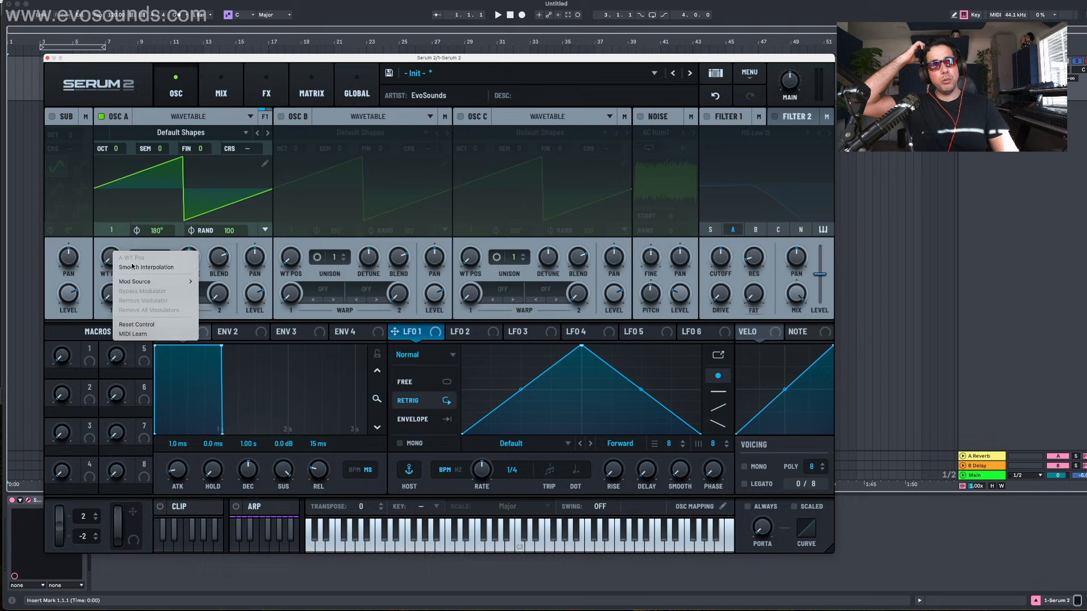
left_click(131, 266)
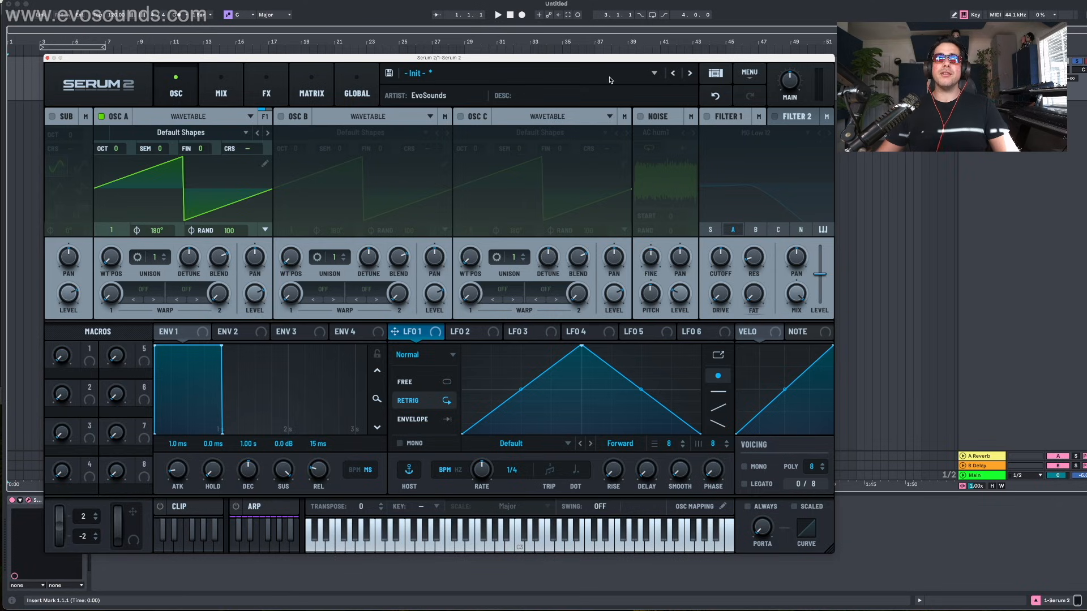
Step: Sweep oscillator A's wavetable position and turn its Smooth Interpolation off
mouse_move(255, 298)
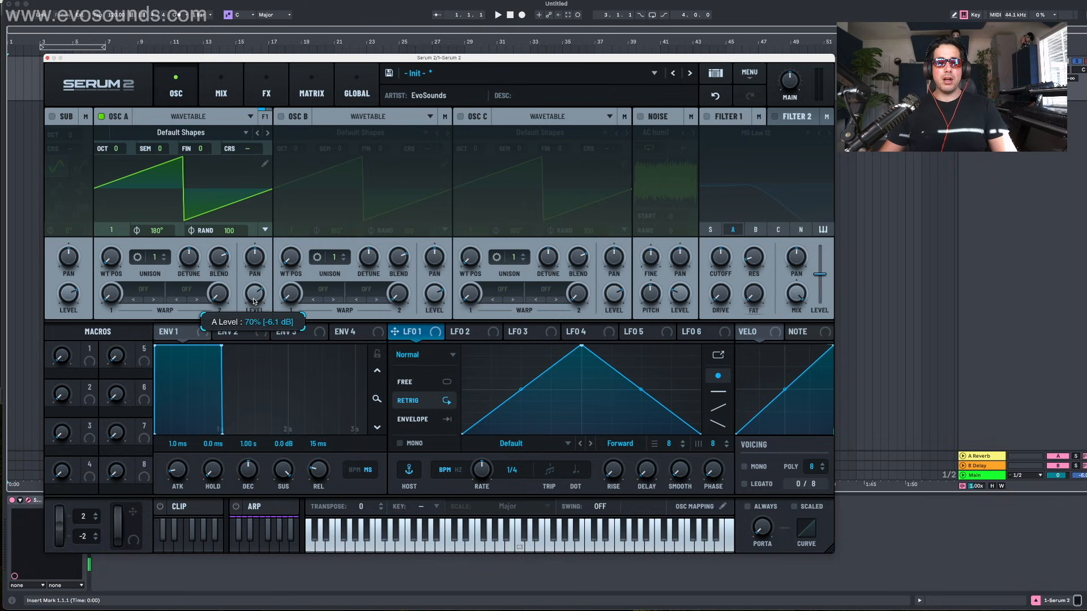
left_click_drag(111, 257, 129, 303)
right_click(119, 262)
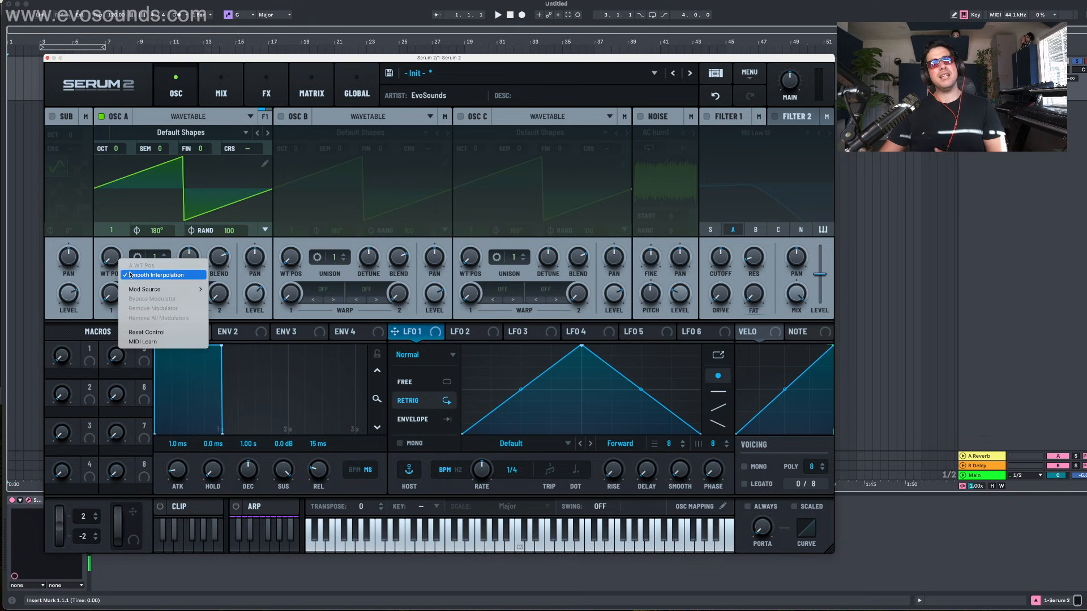
left_click(137, 277)
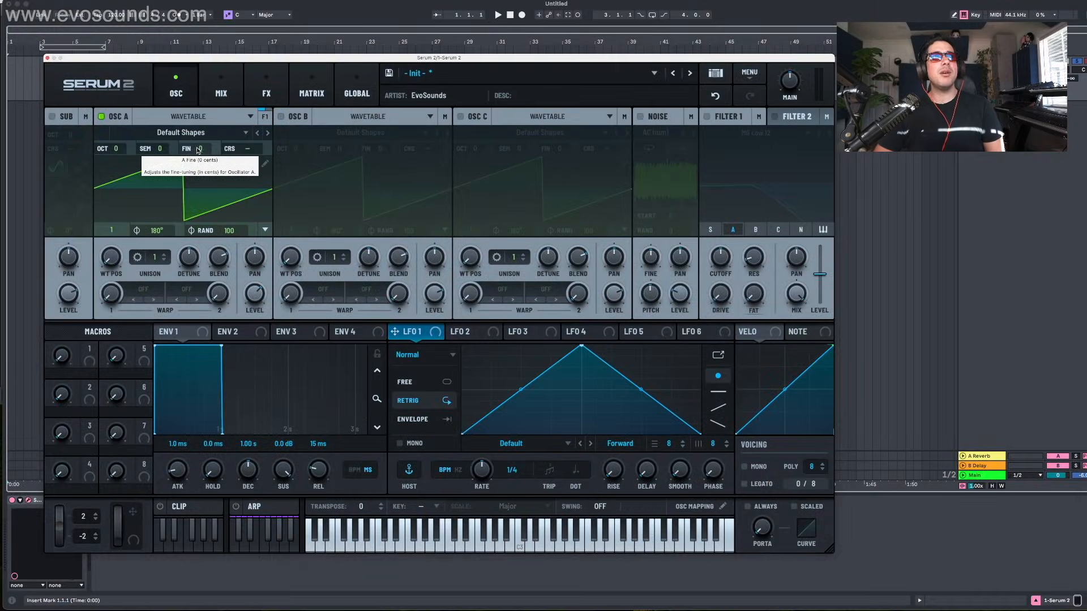
Step: Disable pitch tracking for oscillator A and audition it with notes played in different octaves
right_click(149, 151)
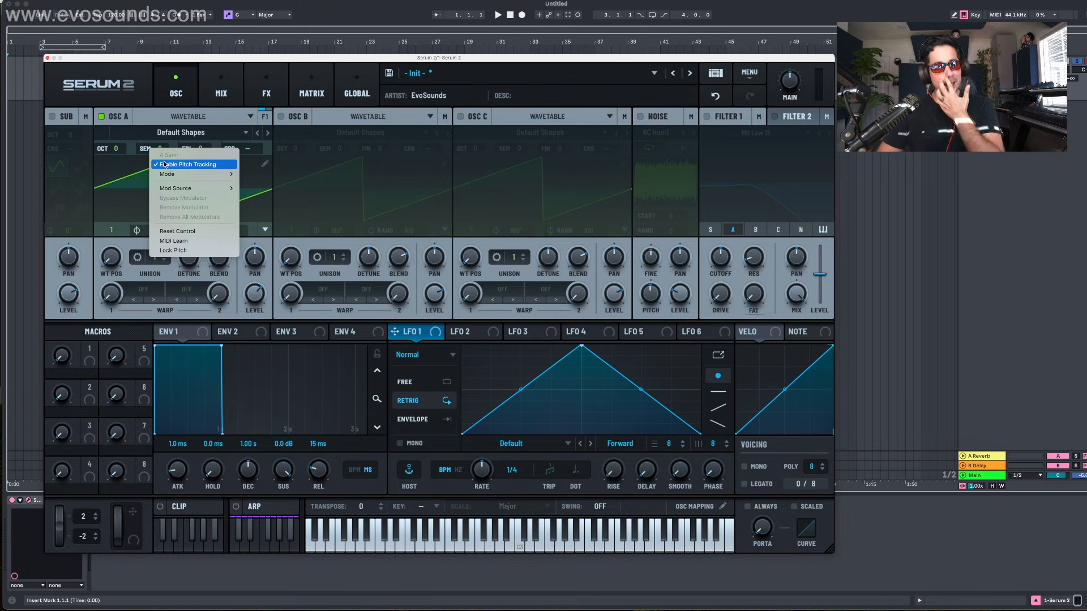
left_click(164, 164)
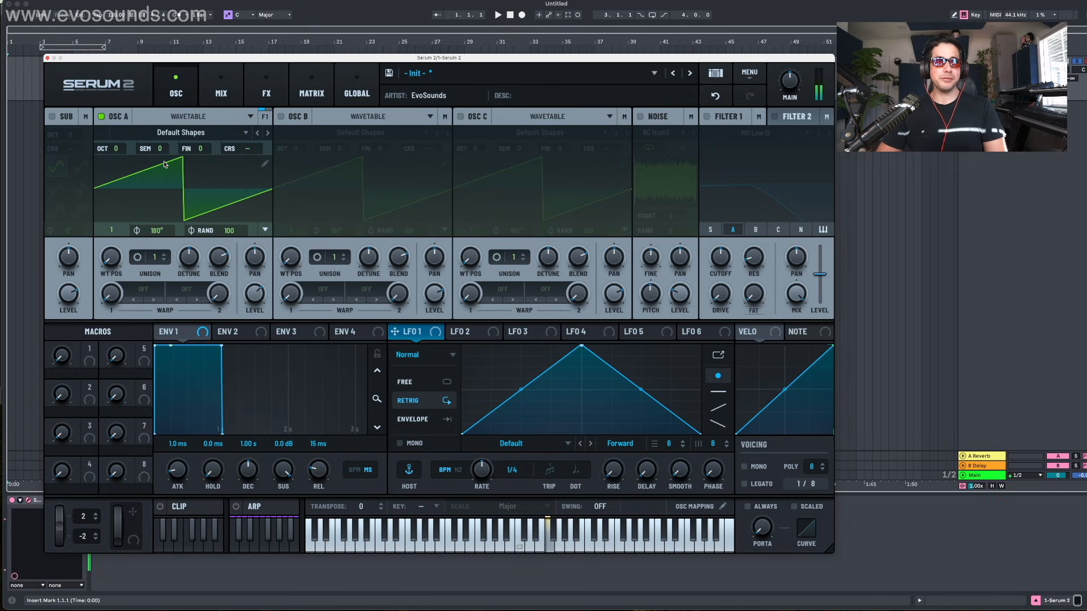
key("x")
key("x")
key("f")
key("s")
key("j")
key("h")
key("k")
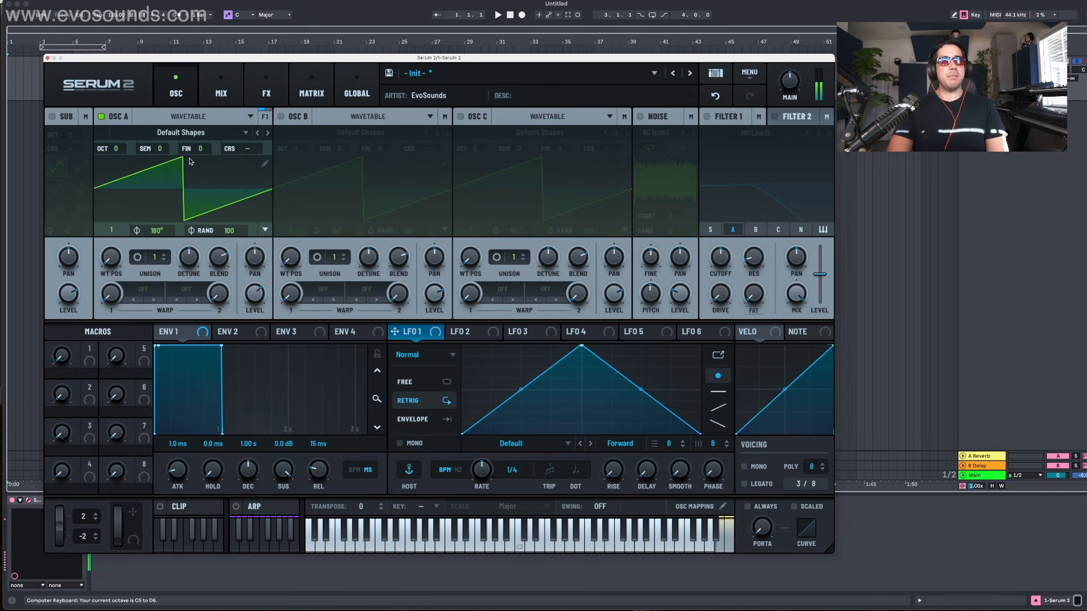
key("x")
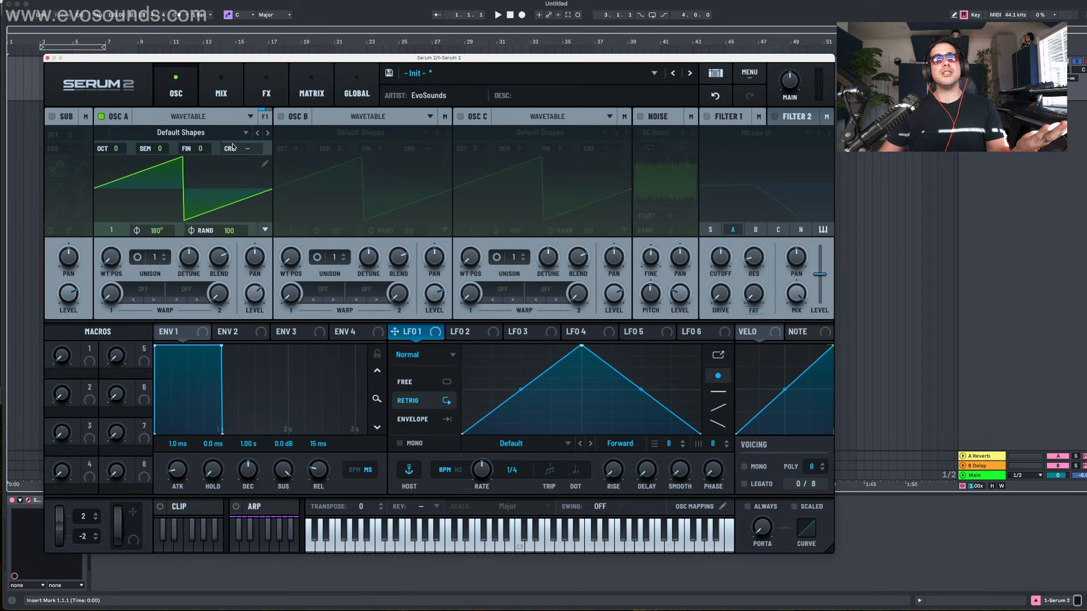
Step: Load the Digital wavetable Misfits into oscillator A and raise its wavetable position to 256
left_click(181, 133)
mouse_move(226, 173)
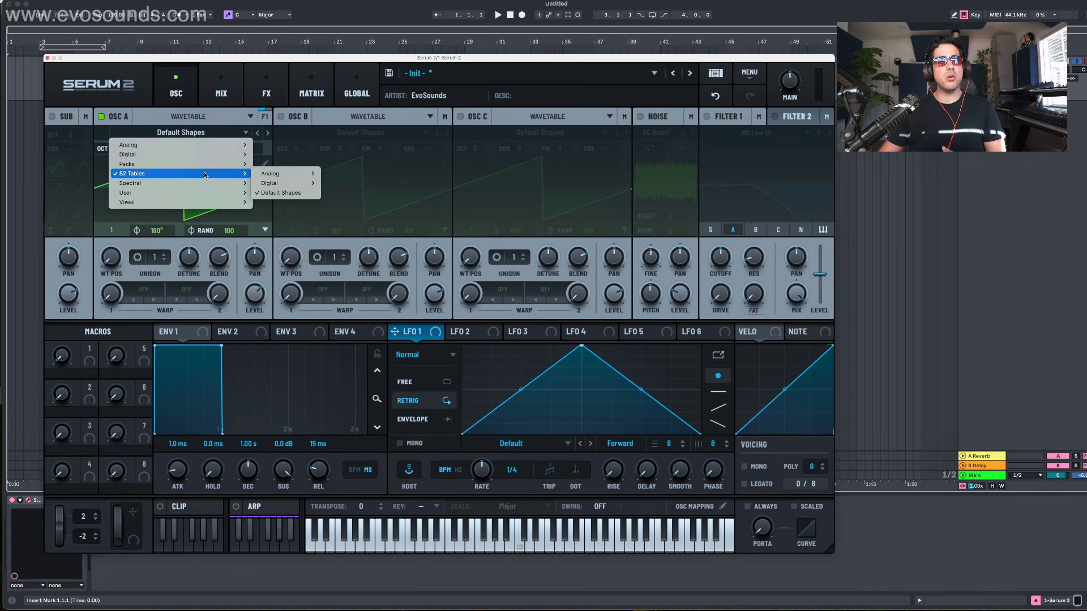
mouse_move(226, 155)
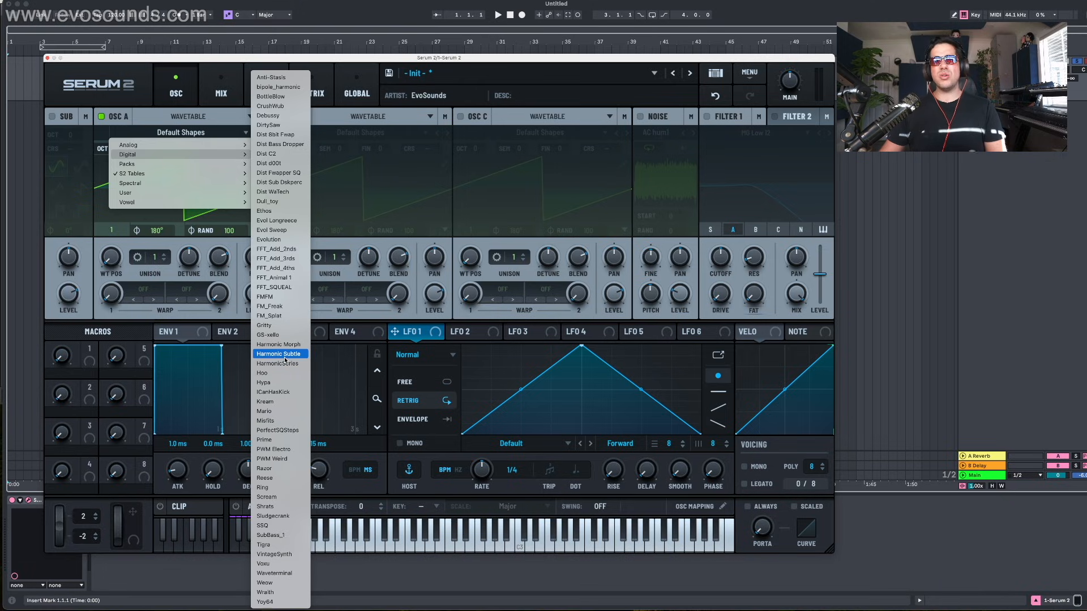
left_click(276, 421)
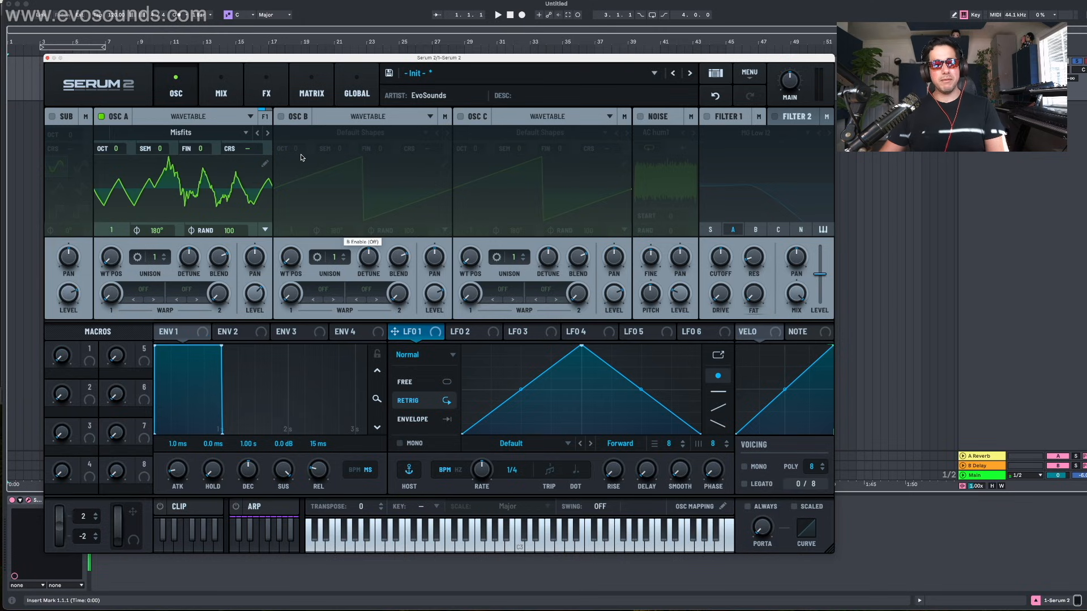
left_click_drag(254, 152, 247, 198)
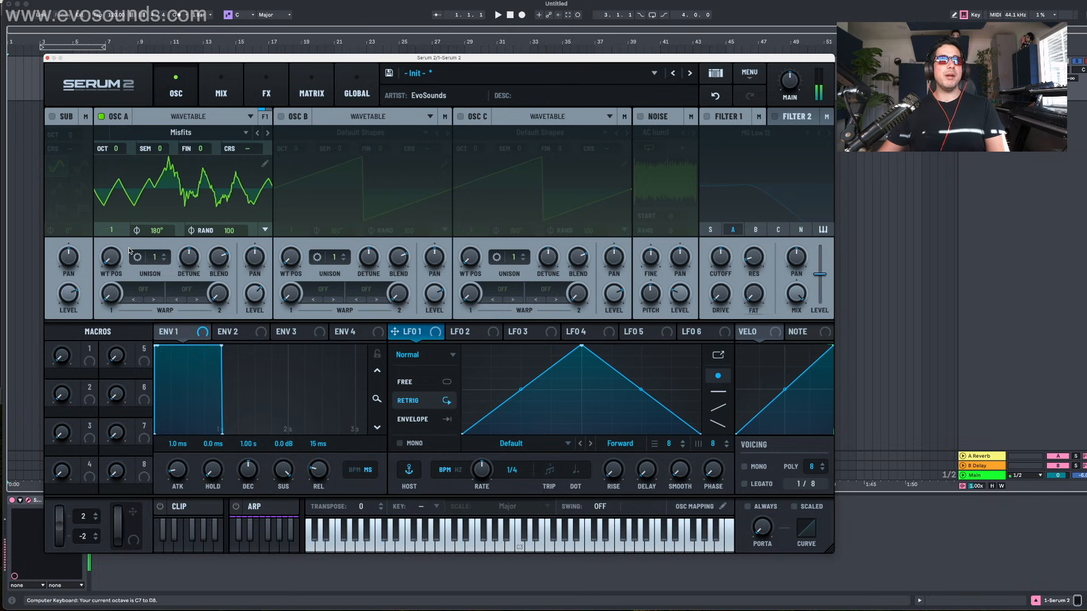
left_click_drag(111, 257, 111, 210)
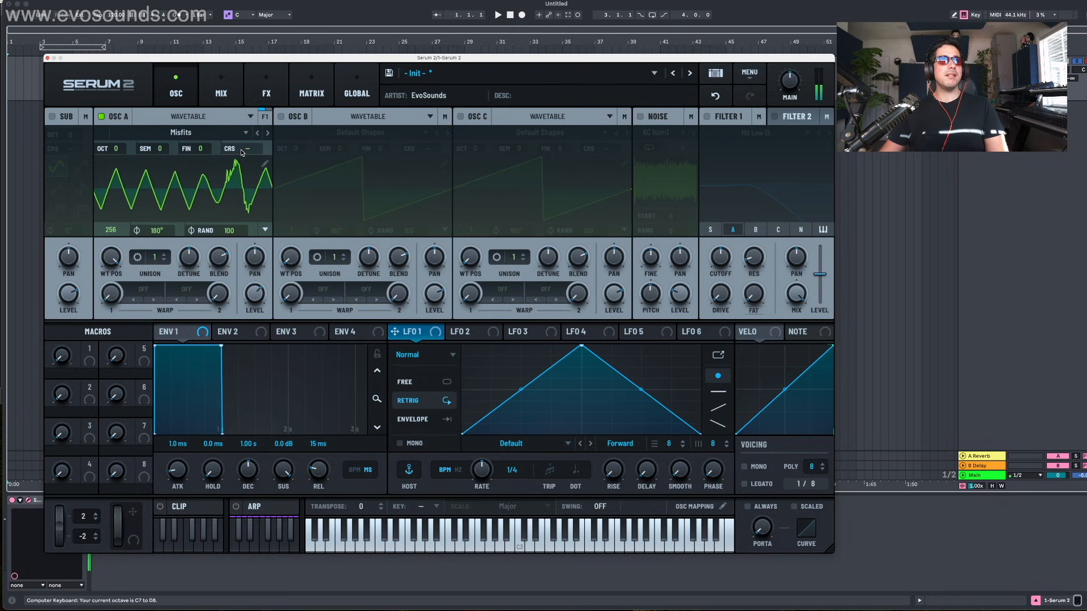
Step: Advance oscillator A to the PWM Electro wavetable and sweep its coarse pitch and wavetable position
left_click(266, 134)
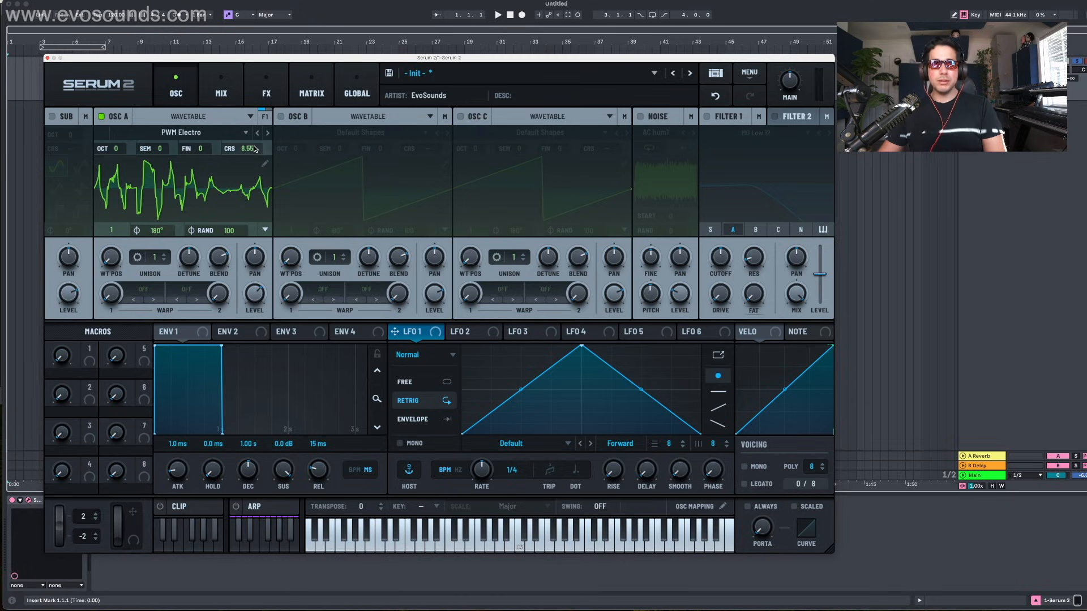
mouse_move(244, 151)
left_click_drag(244, 156, 250, 155)
left_click_drag(115, 253, 157, 237)
left_click_drag(249, 151, 264, 135)
left_click_drag(111, 255, 165, 234)
mouse_move(106, 259)
left_mouse_down()
mouse_move(121, 233)
mouse_move(100, 252)
mouse_move(106, 237)
left_mouse_up()
Step: Advance oscillator A to the Monster 3 [SL] wavetable and lower its coarse pitch to -6.62
left_click(267, 133)
left_click(268, 133)
left_click_drag(256, 147, 235, 174)
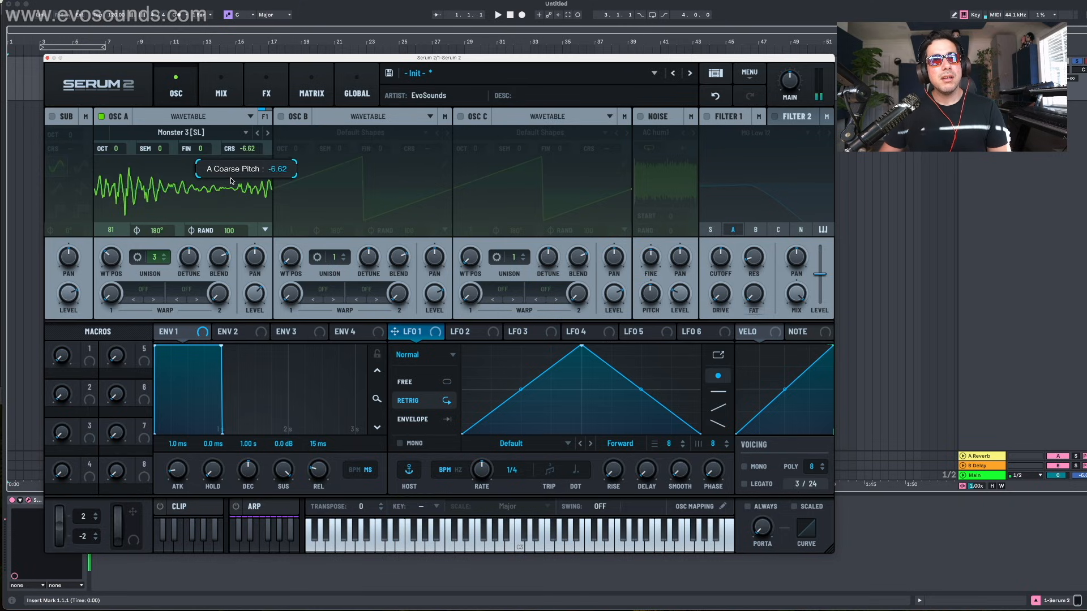
Step: Advance oscillator A to the Monster 5 [SL] wavetable and sweep its coarse pitch, ending at 15.32
left_click(268, 133)
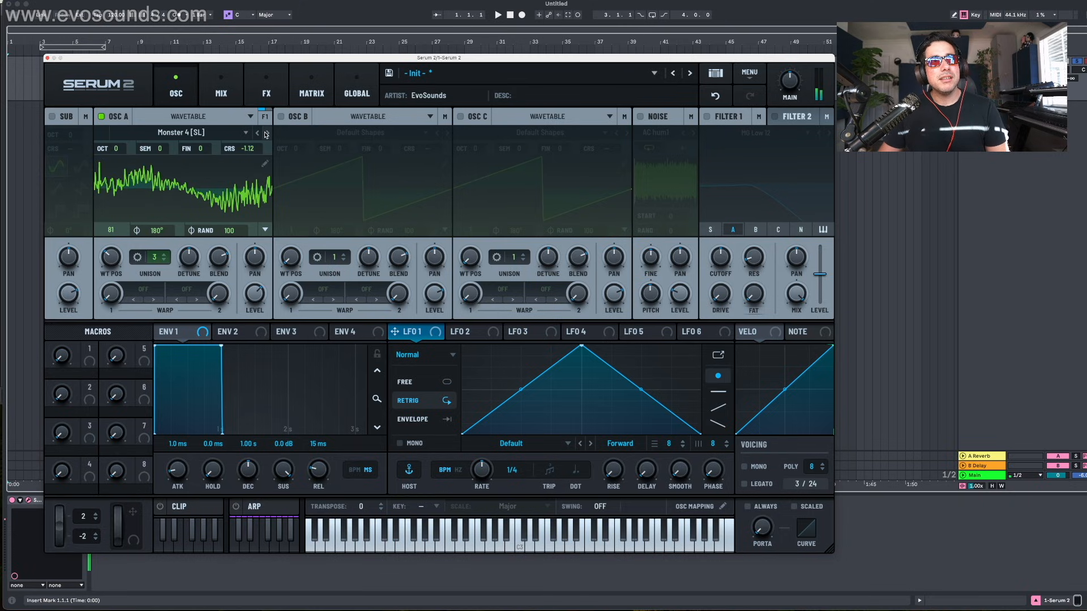
left_click(268, 133)
mouse_move(256, 152)
left_mouse_down()
mouse_move(240, 174)
mouse_move(255, 156)
left_mouse_up()
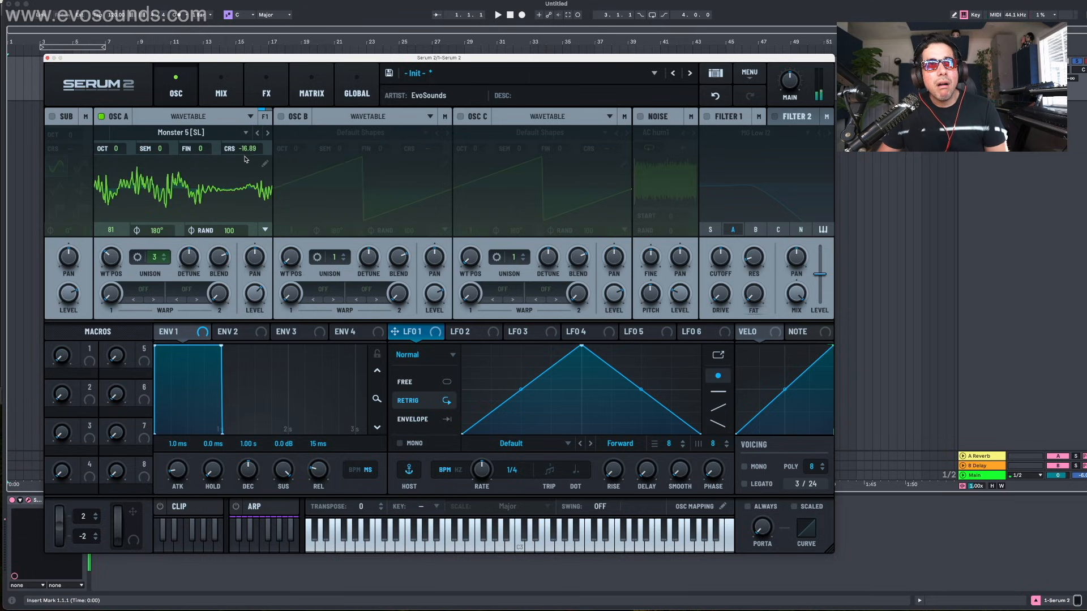
left_click_drag(258, 149, 289, 78)
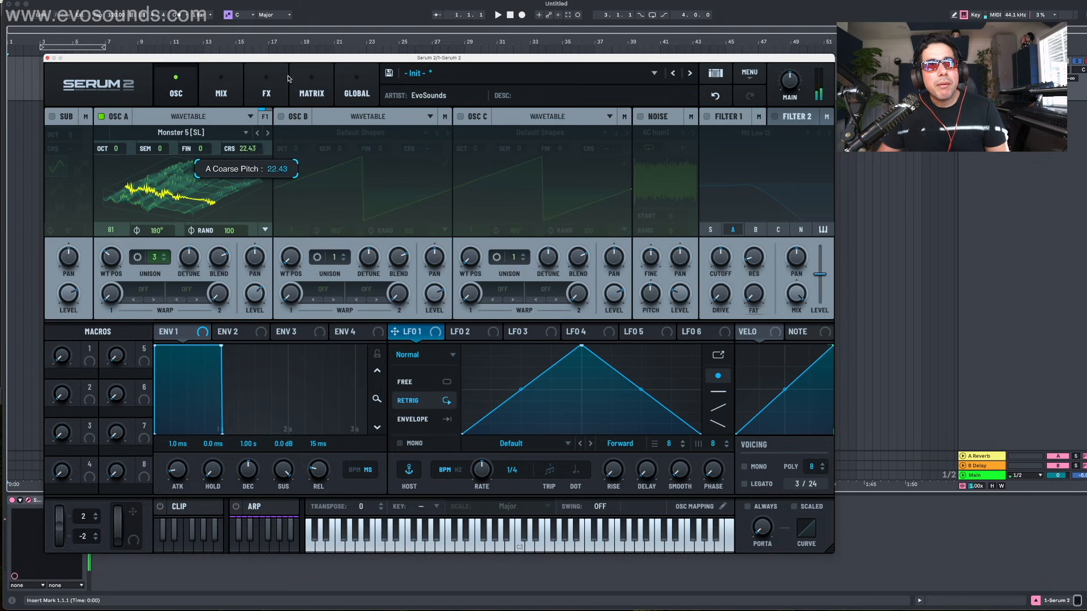
left_click_drag(317, 26, 311, 90)
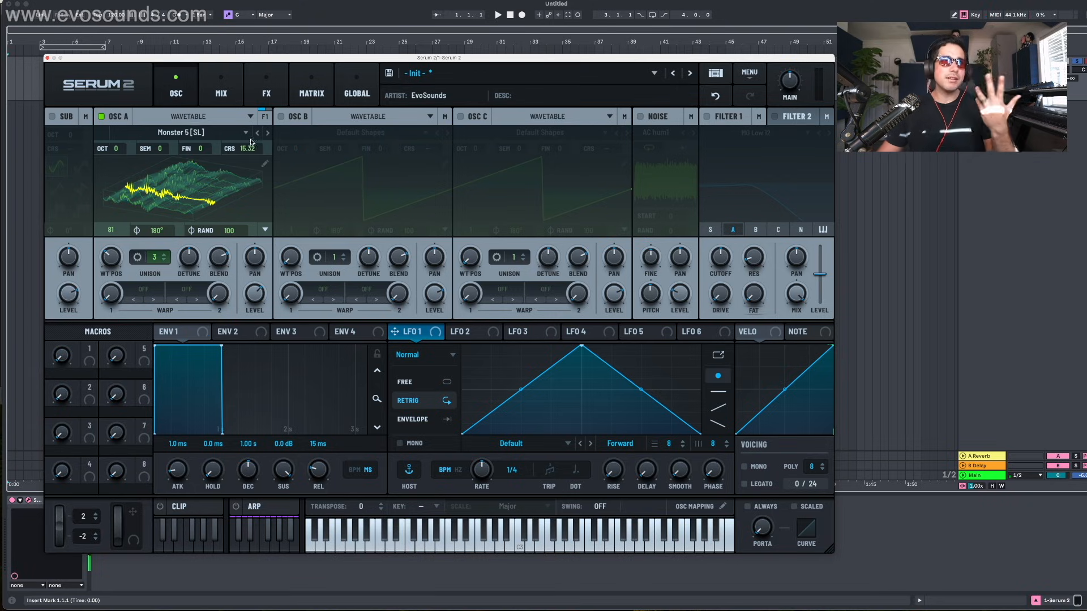
Step: Toggle oscillator A's pitch tracking and lower its coarse pitch to -64.00
right_click(187, 151)
left_click(207, 163)
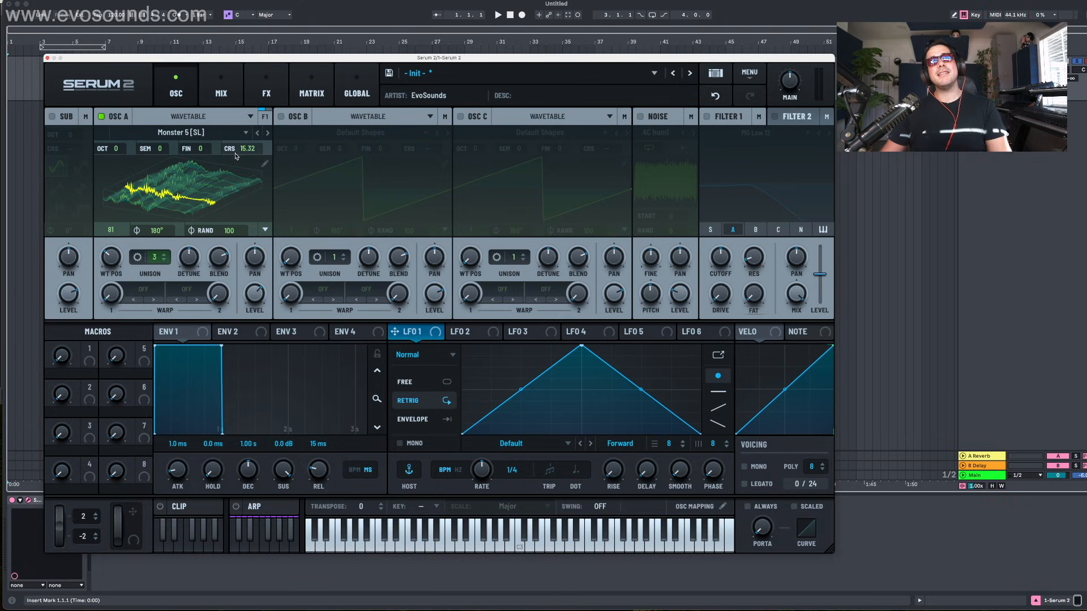
left_click_drag(240, 151, 218, 304)
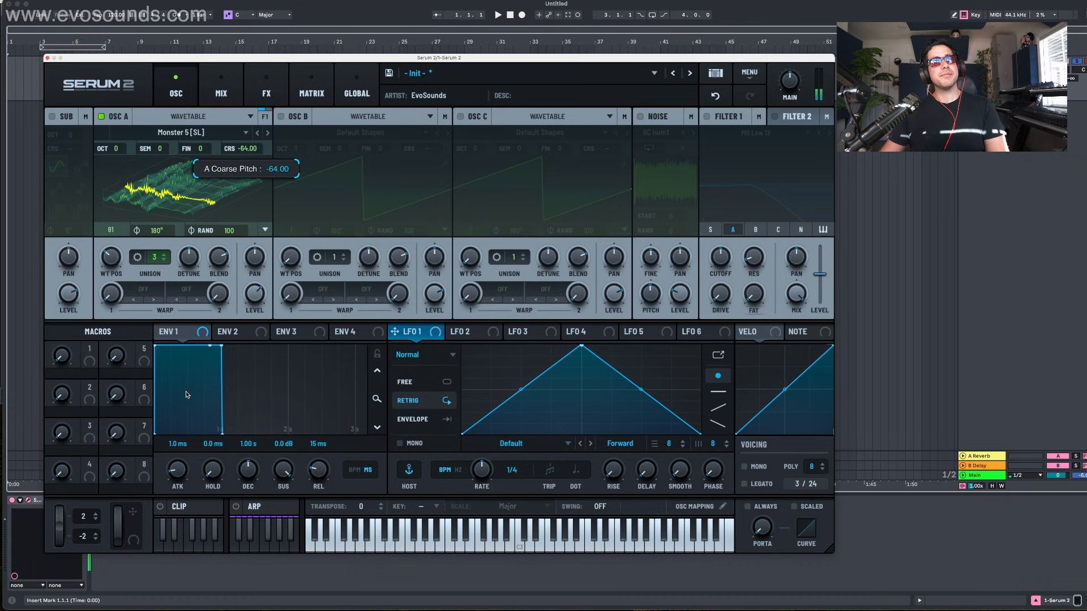
left_click_drag(186, 392, 185, 396)
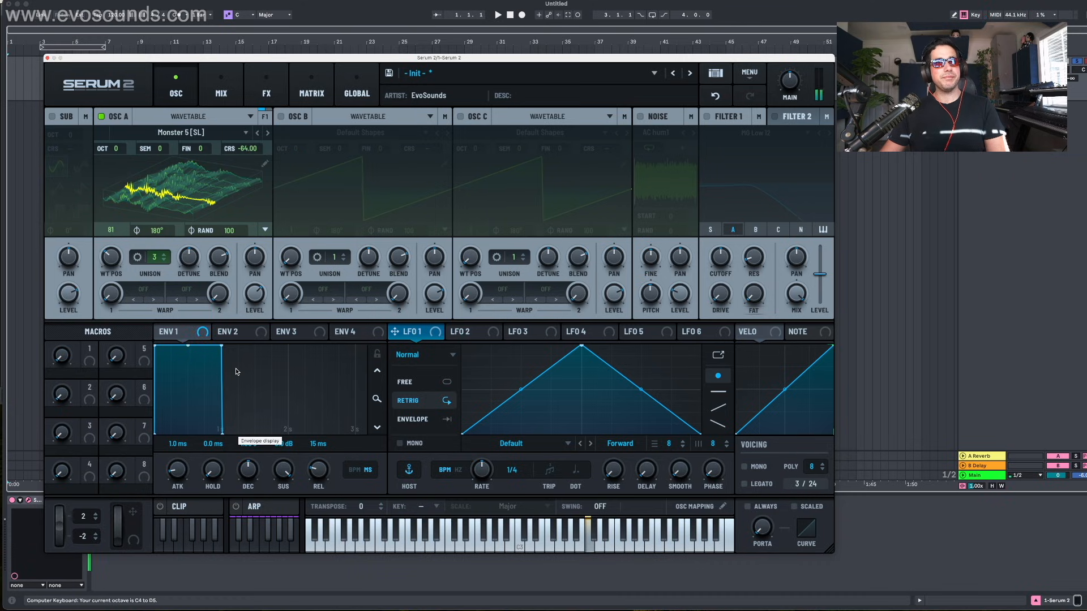
Step: Audition a lower note, advance oscillator A to the Monster 6 [SL] wavetable and set its wavetable position to 110
key("z")
key("a")
left_click_drag(112, 255, 116, 245)
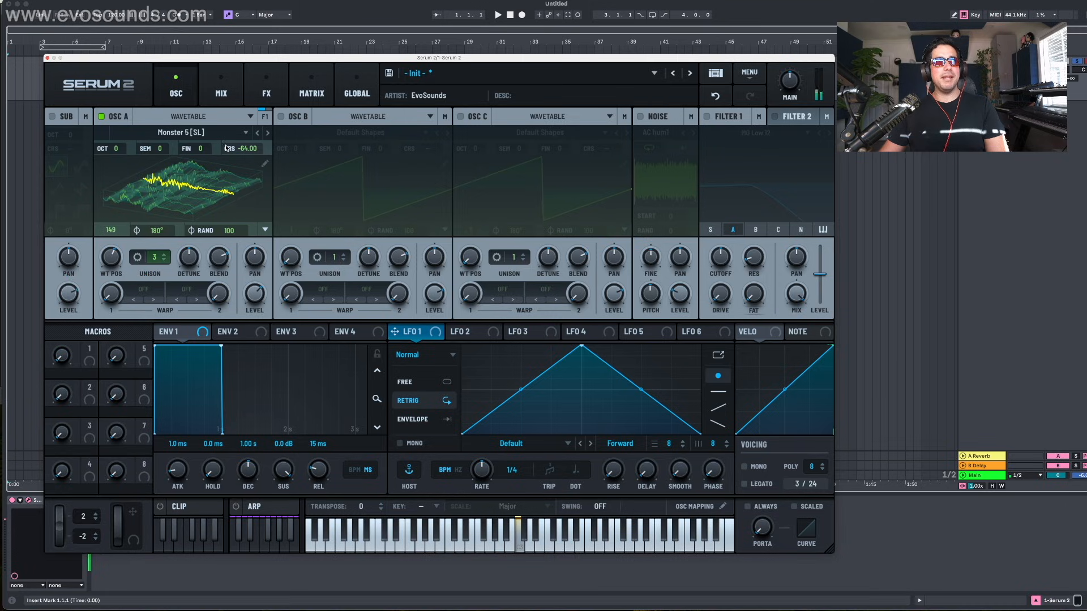
left_click(268, 135)
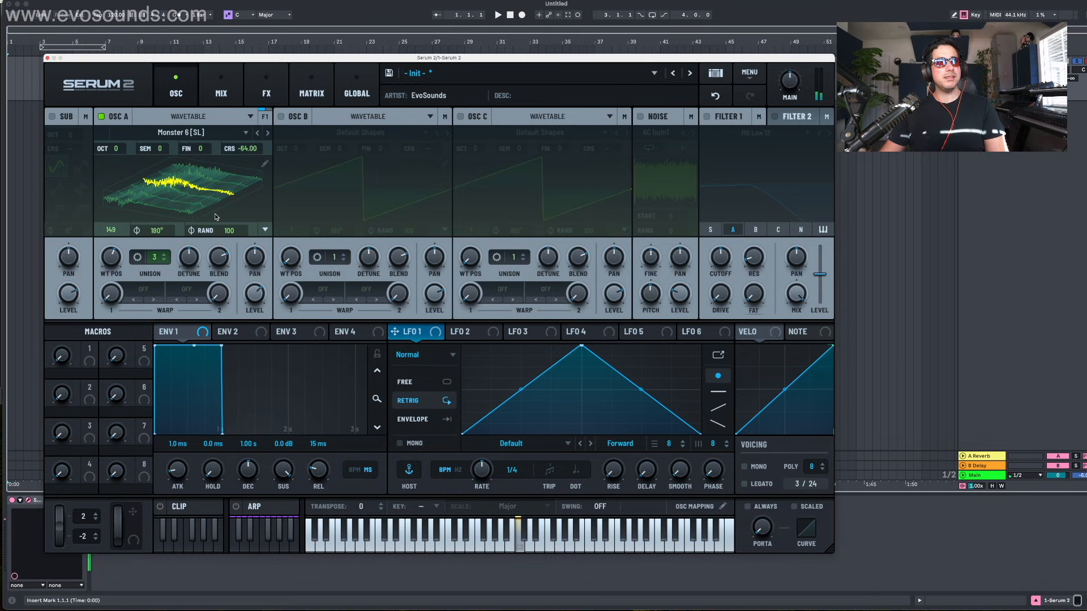
left_click_drag(117, 263, 108, 278)
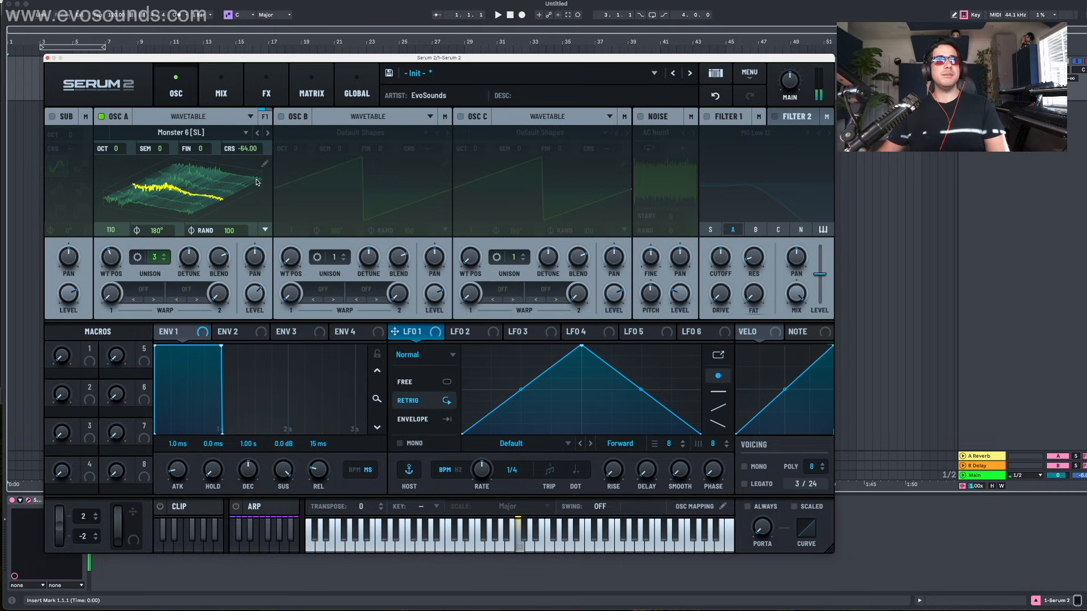
Step: Reset the synth to the Init preset and switch oscillator A to Multisample mode
left_click(750, 74)
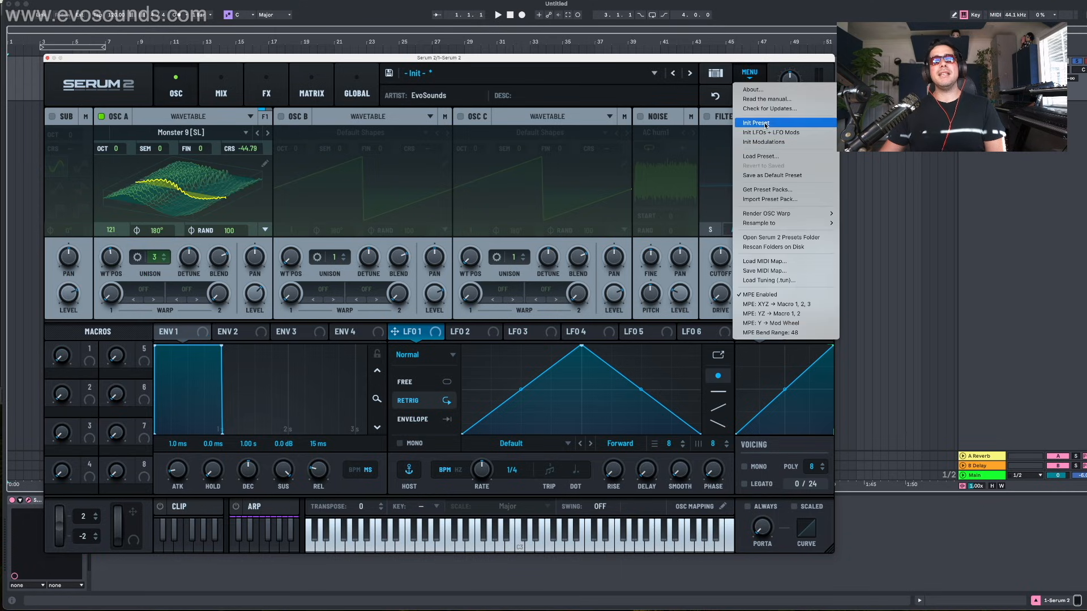
left_click(766, 124)
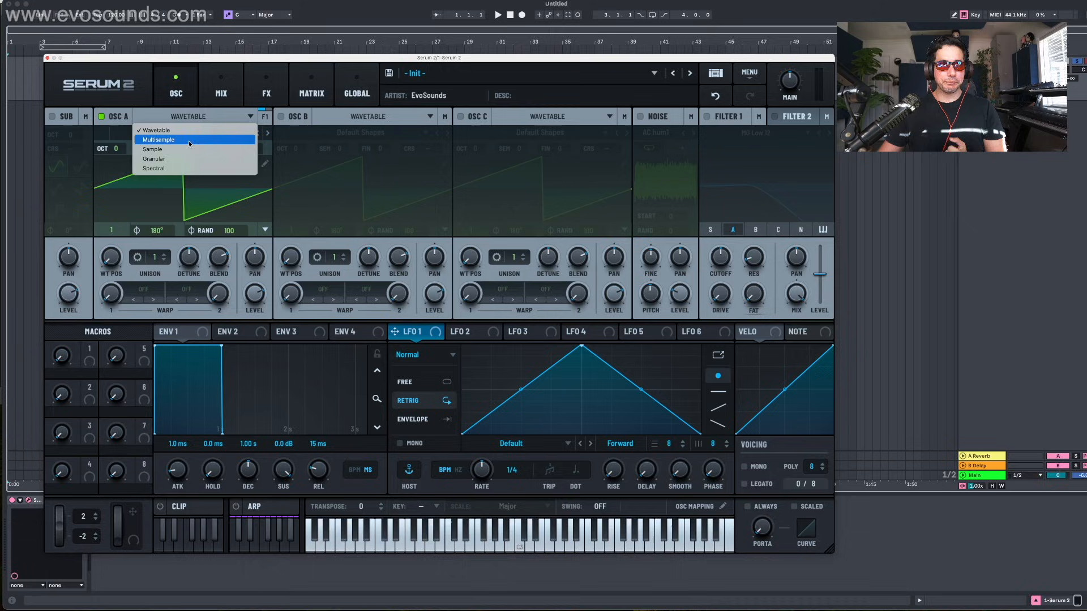
left_click(158, 140)
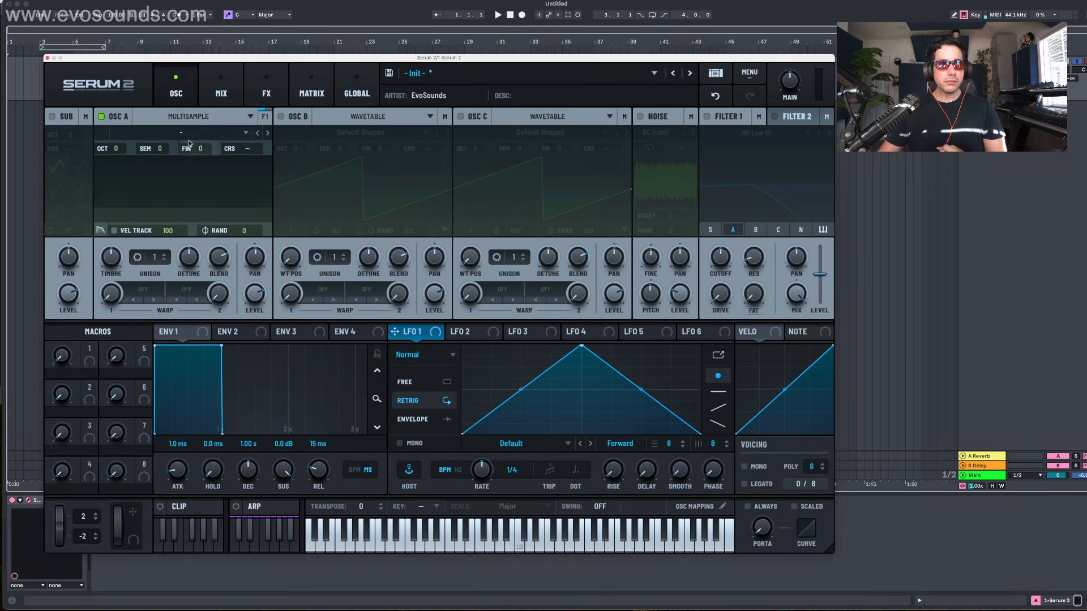
Step: Switch oscillator A to Wavetable mode and back to Multisample to compare the two
left_click(188, 119)
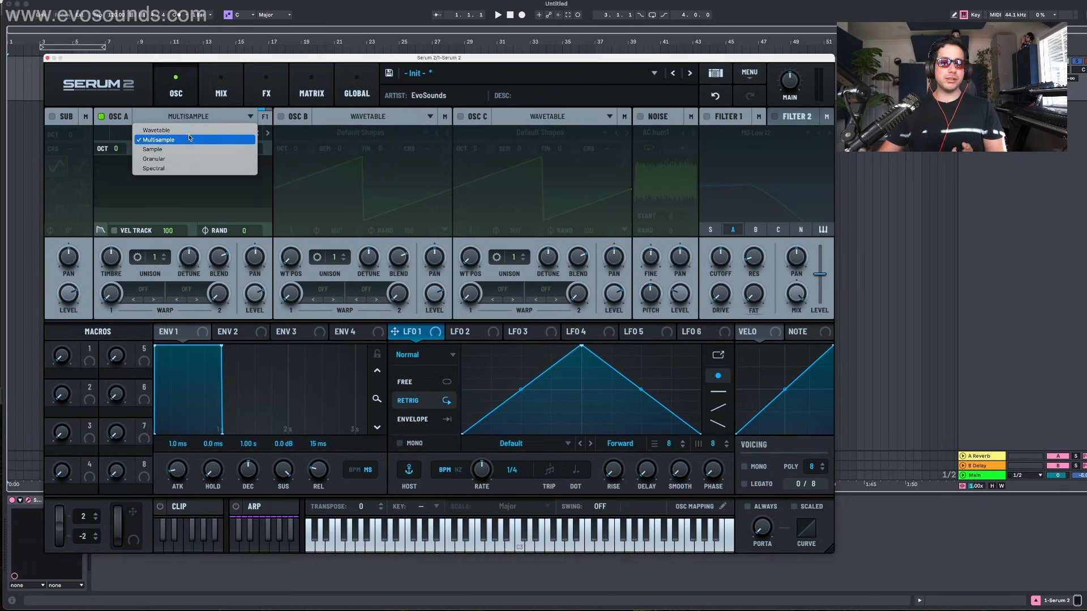
left_click(190, 139)
left_click(188, 119)
left_click(187, 129)
left_click(194, 117)
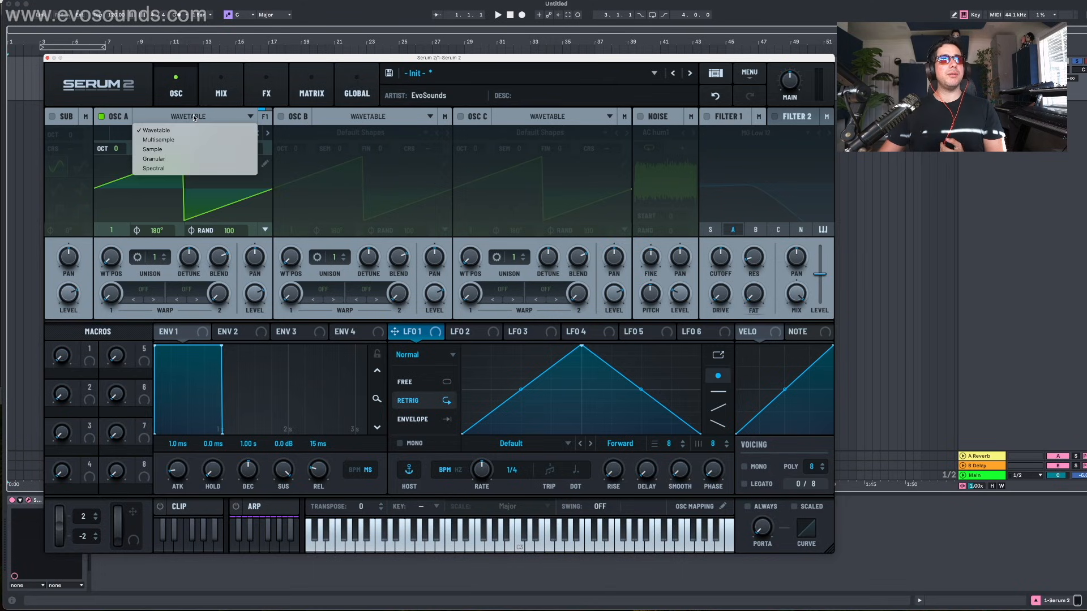
left_click(168, 140)
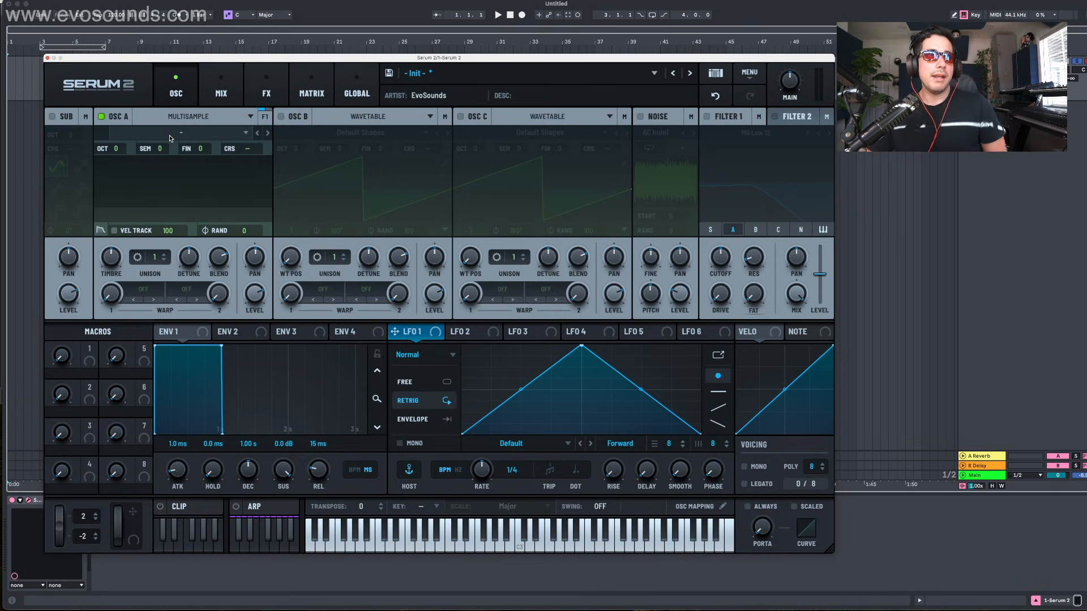
Step: Load the user preset LD - Avicii Lives from Analog Foundations (WIP) and audition a few notes
left_click(169, 132)
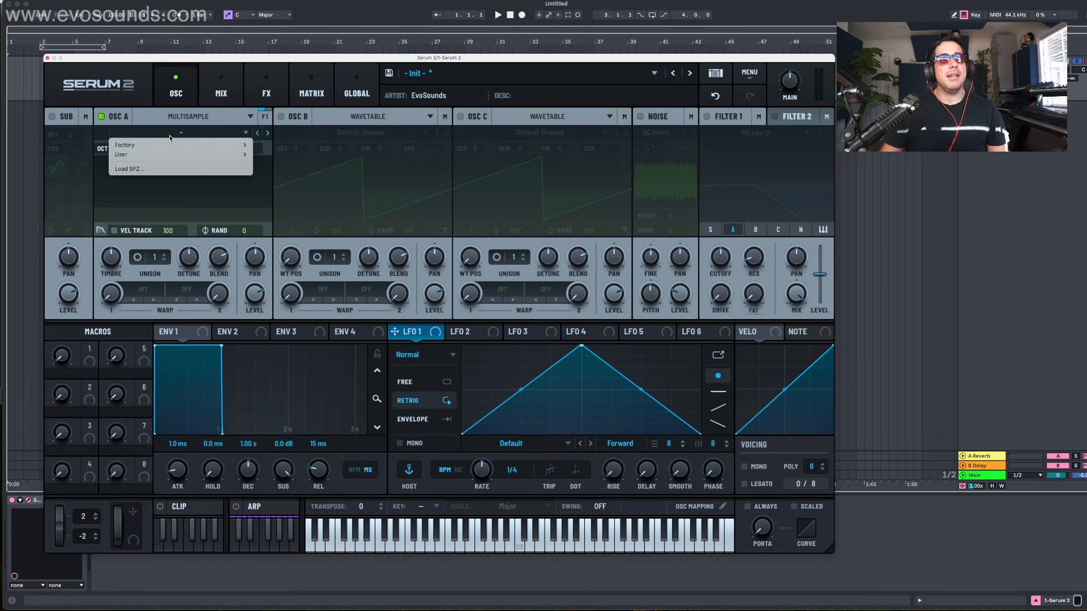
mouse_move(166, 156)
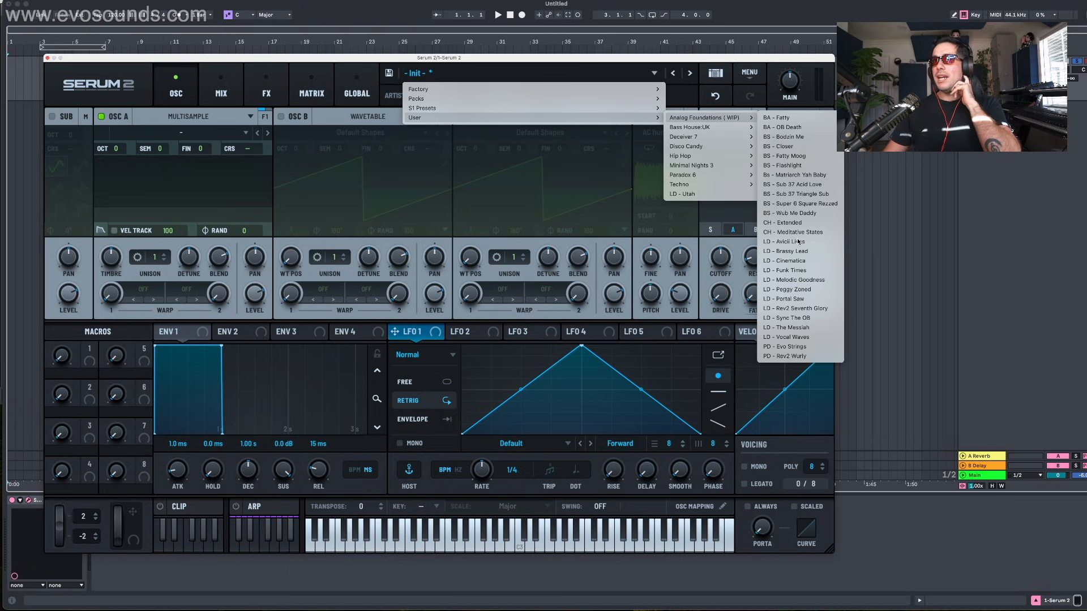
left_click(721, 228)
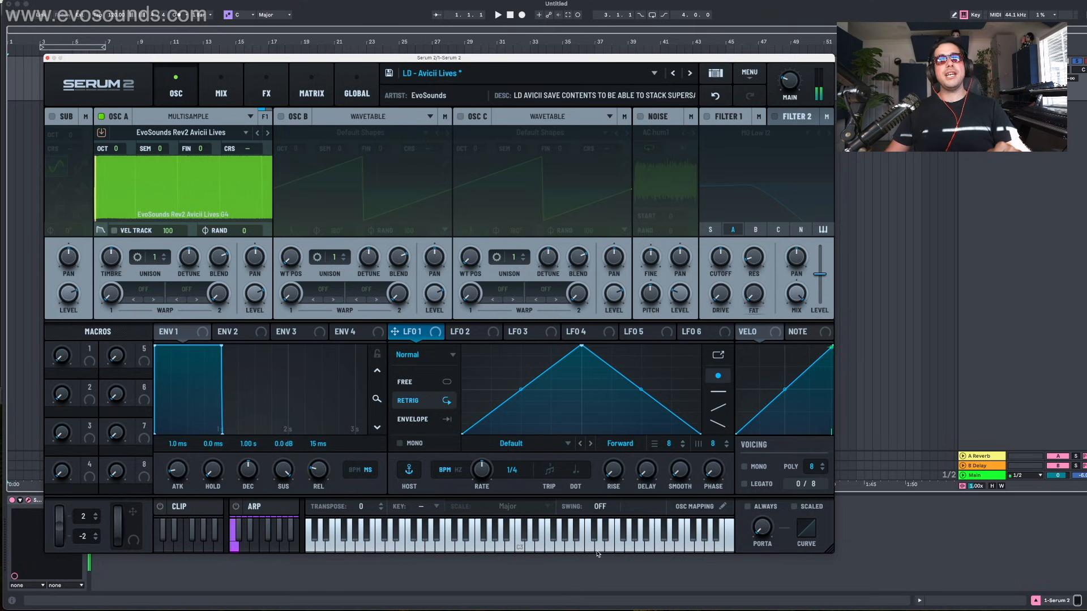
left_click(612, 552)
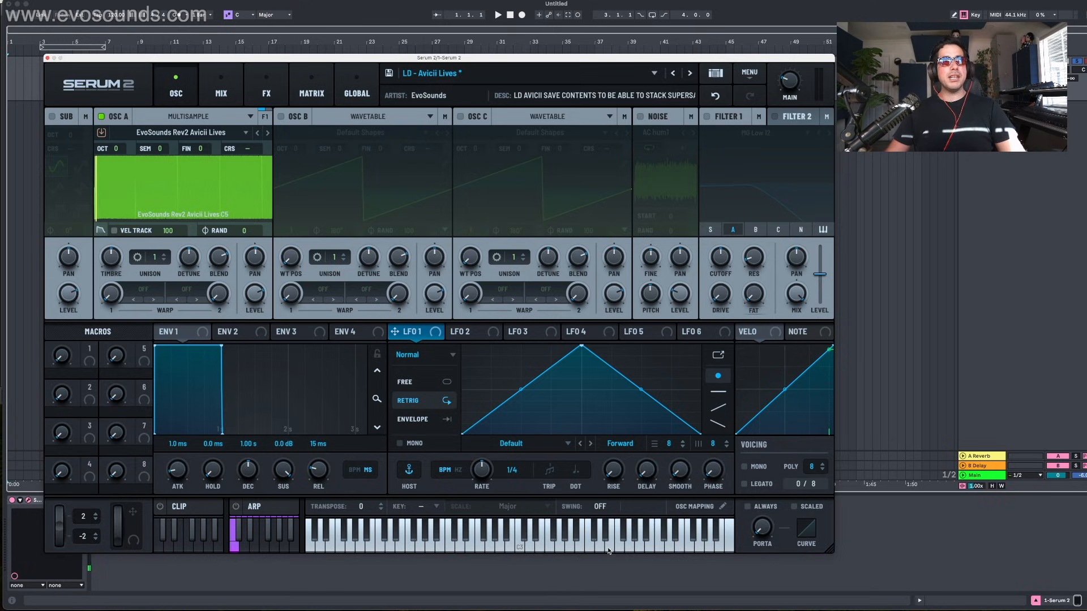
Step: Examine oscillator A's multisample key zones and the source options for the loaded multisample, including Load SFZ
mouse_move(165, 198)
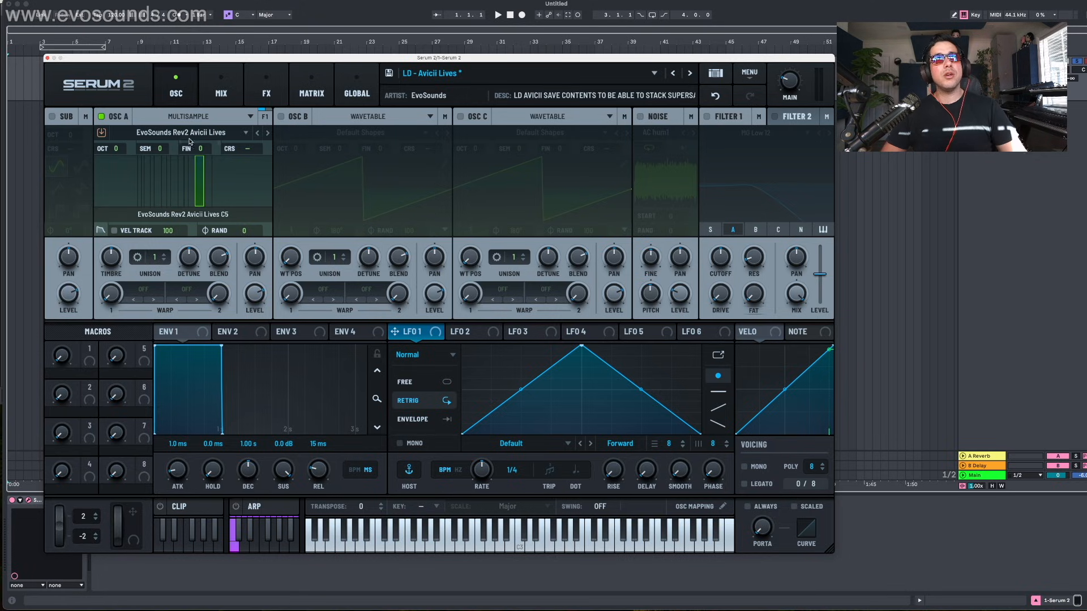
left_click(195, 117)
left_click(120, 142)
left_click(157, 132)
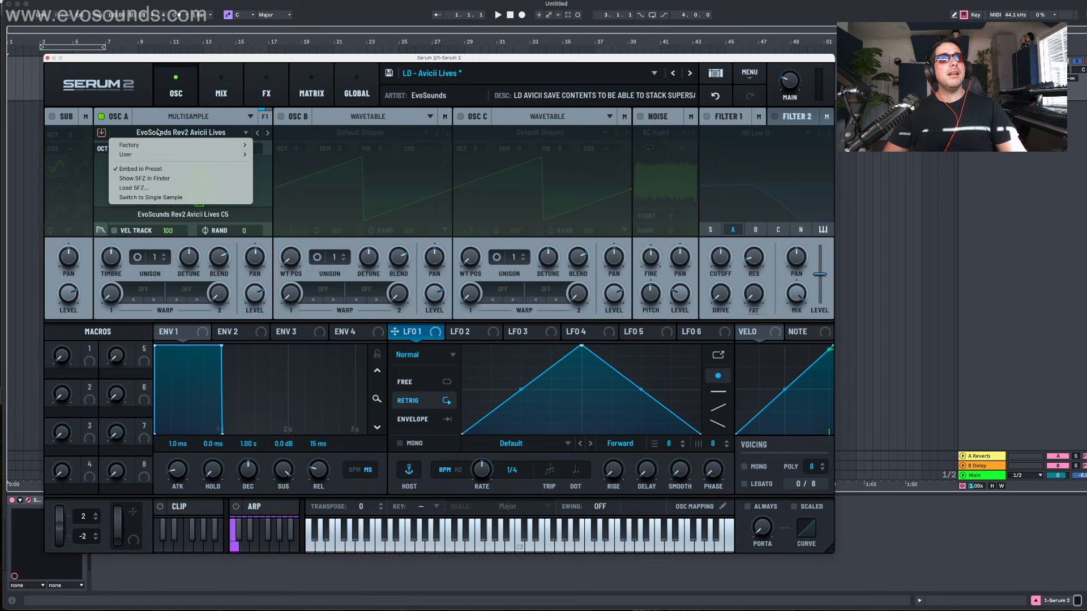
left_click(146, 188)
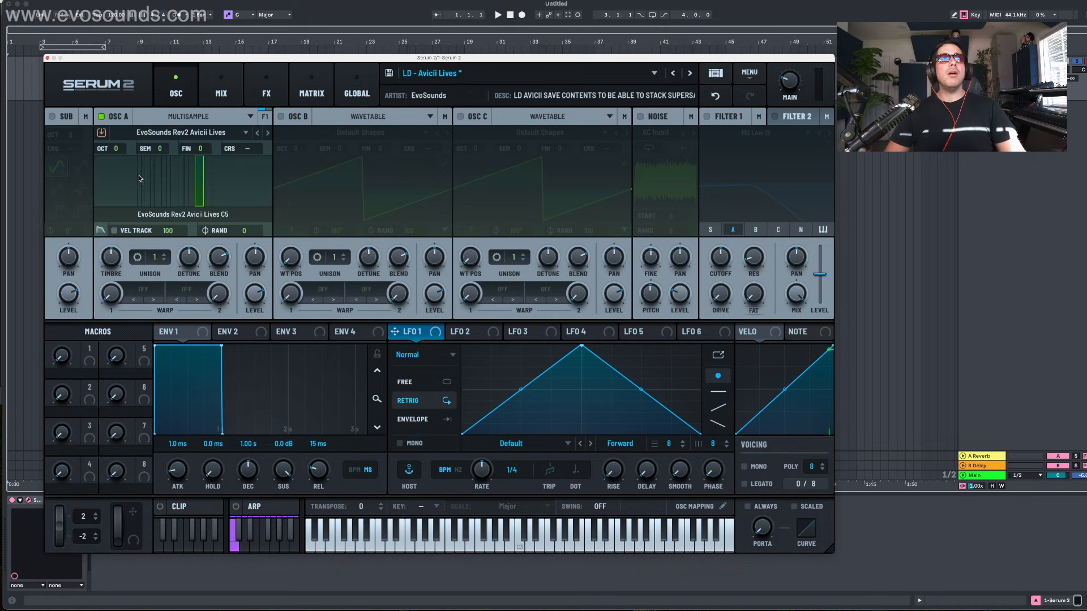
Step: Load the user preset CH - What Is Love from Minimal Nights 3 and audition it
left_click(472, 77)
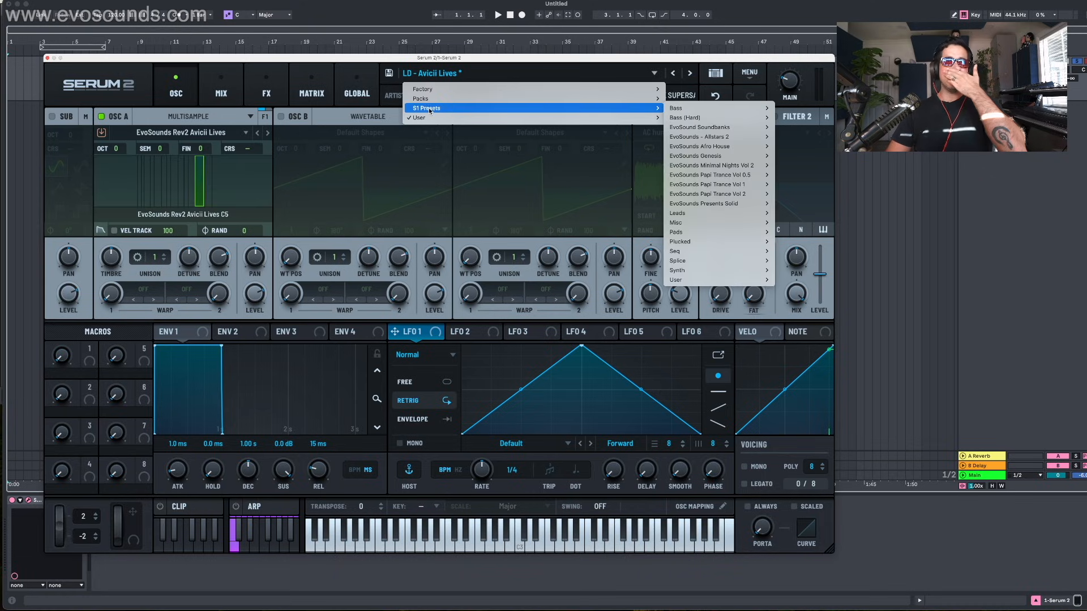
mouse_move(419, 118)
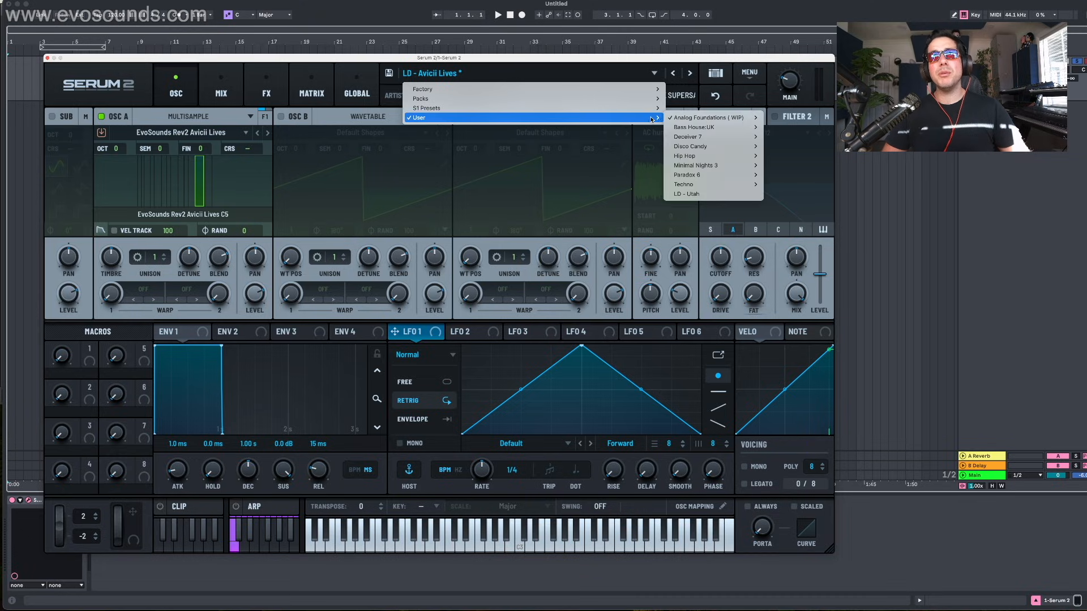
mouse_move(688, 165)
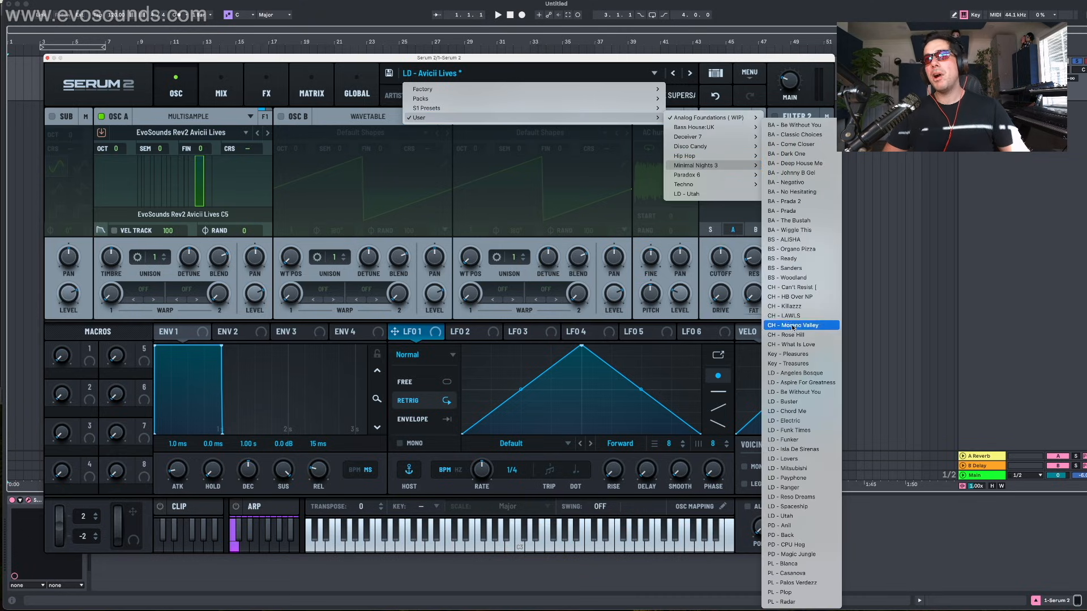
left_click(787, 344)
left_click(175, 74)
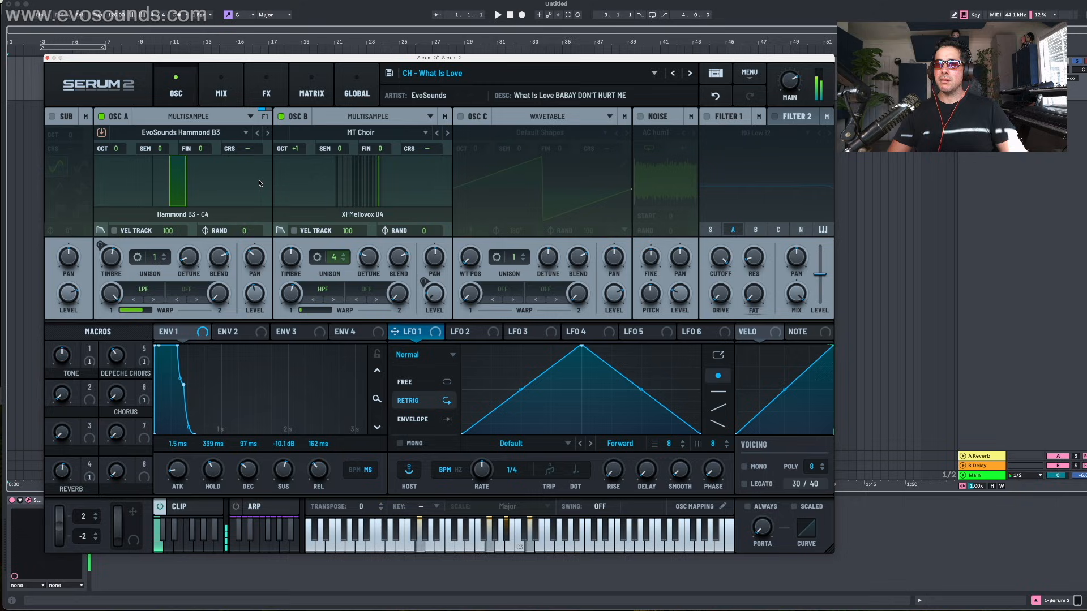
key("space")
key("space")
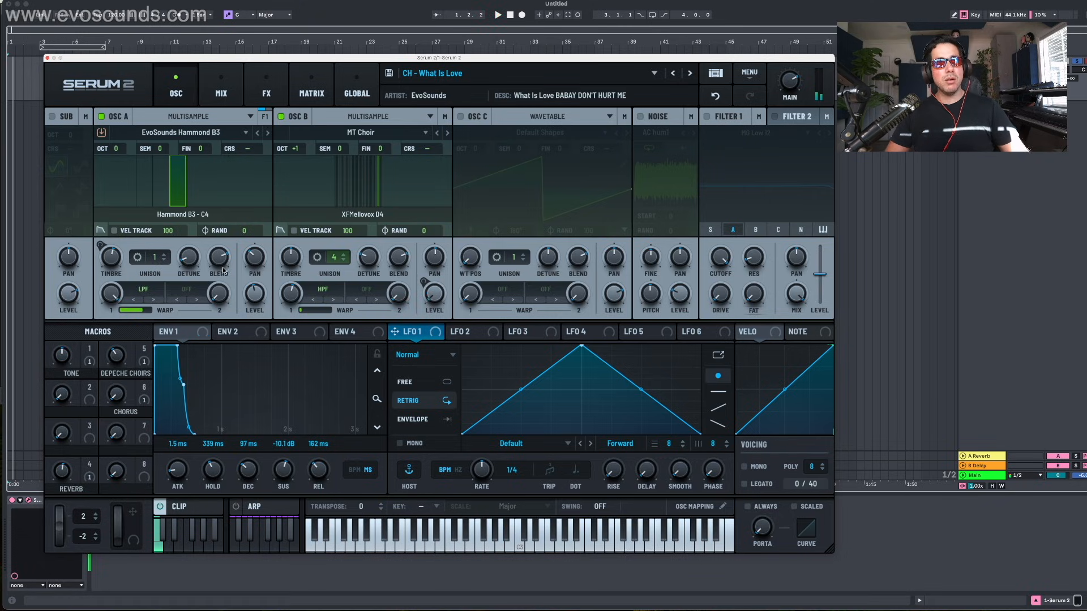
Step: Compare oscillator A's waveform and key-zone displays for the Hammond B3 multisample, and check the available oscillator modes
left_click(193, 187)
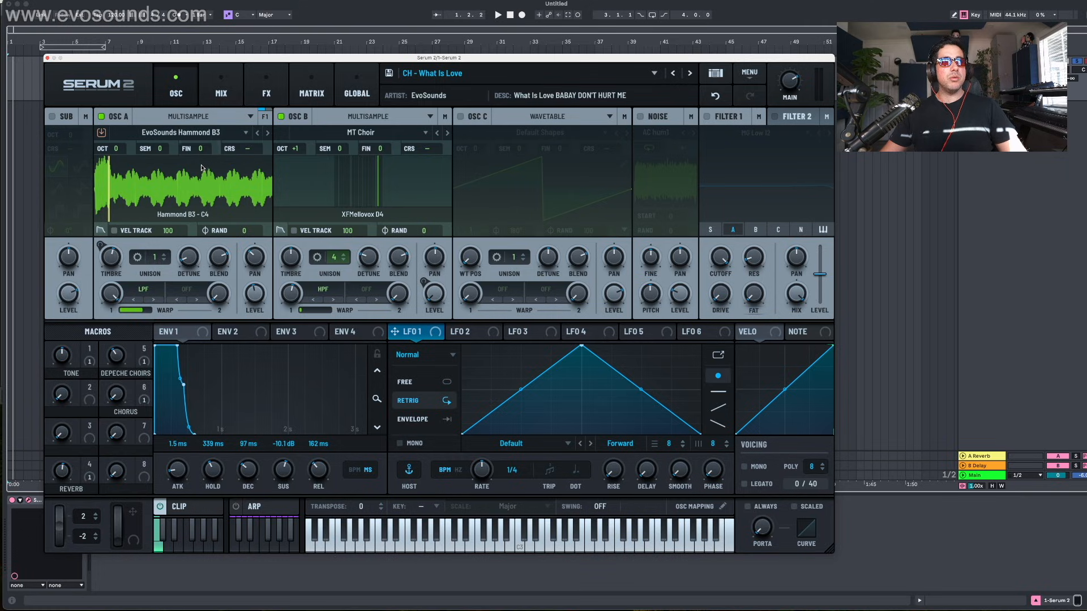
left_click(165, 196)
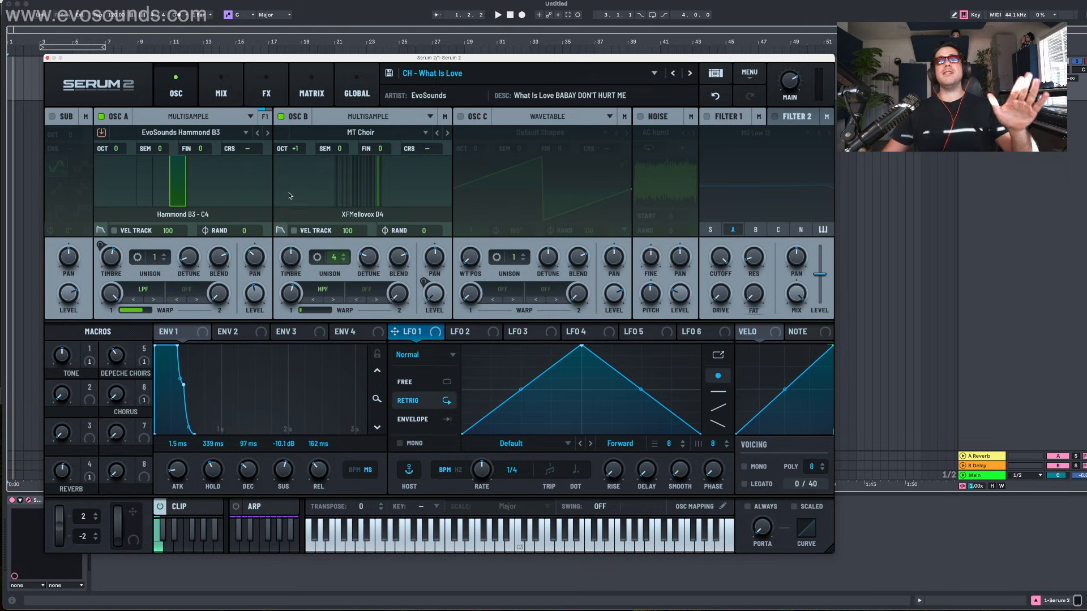
left_click(202, 119)
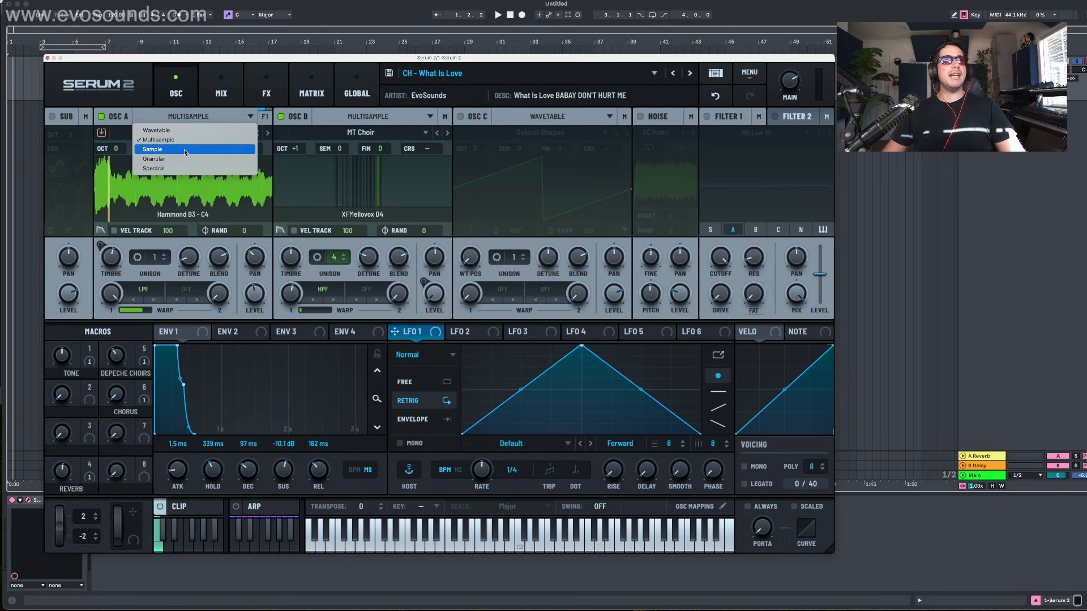
left_click(189, 114)
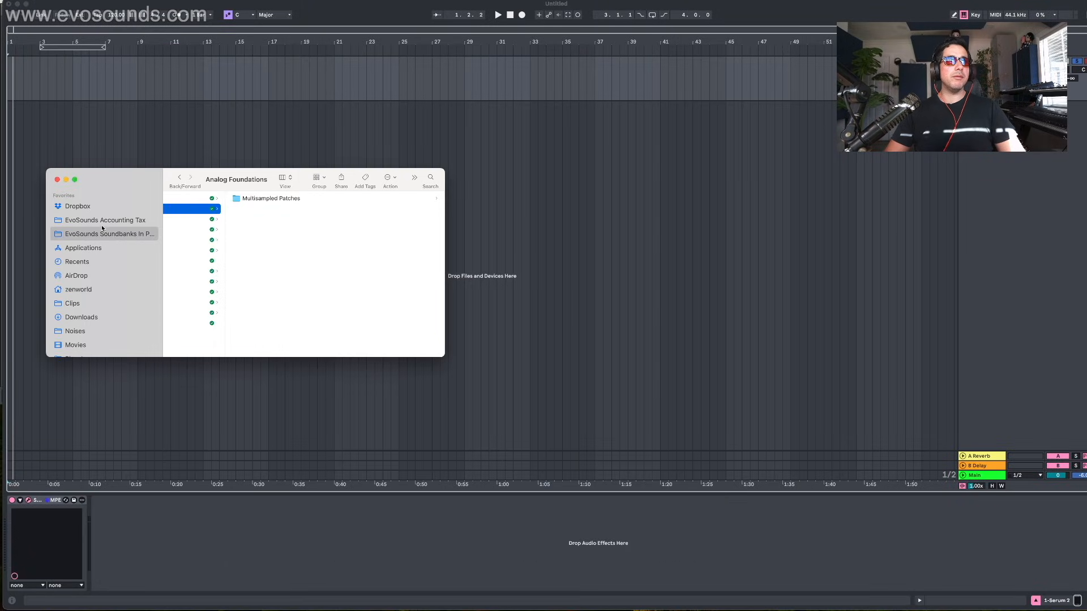
Step: In Finder, open the Dave Smith OB-6 Wiggle Wiggle folder in Multisampled Patches and enlarge the window to show its files
left_click(260, 198)
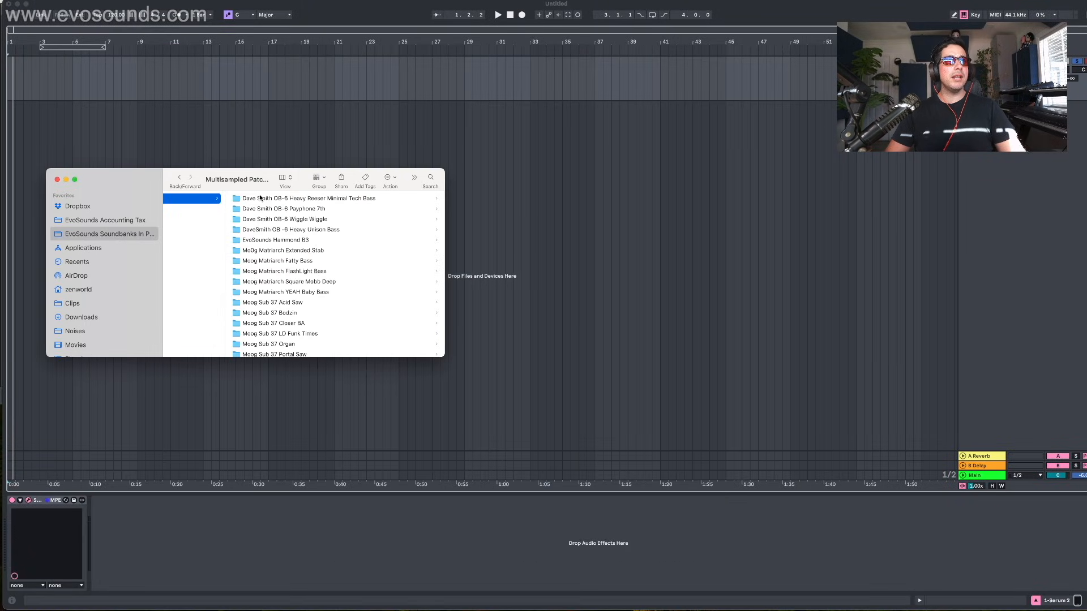
left_click(277, 223)
scroll(280, 260, "down", 3)
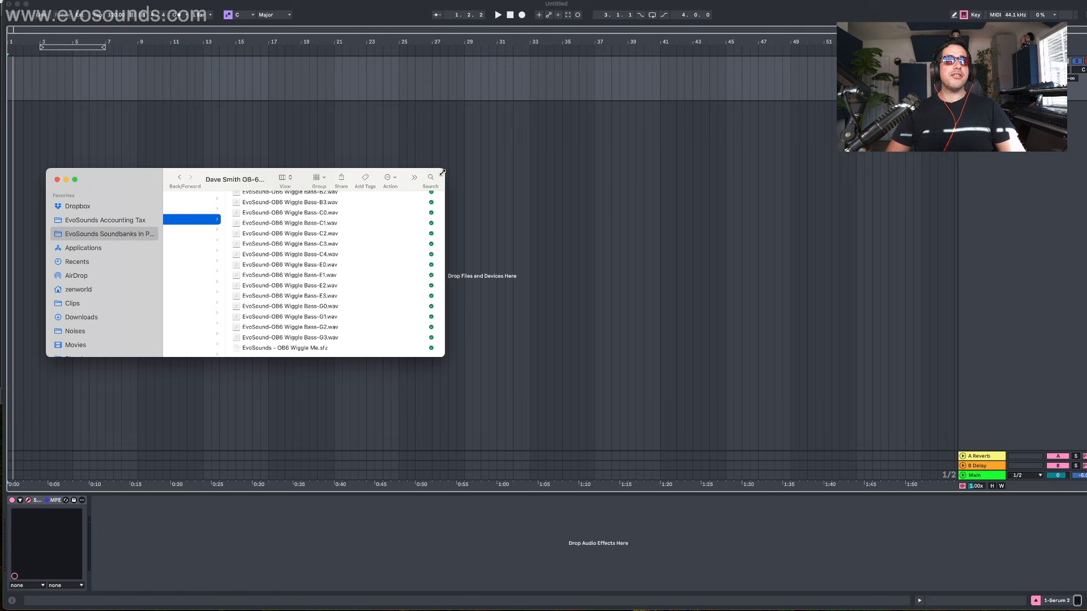
left_click_drag(444, 172, 697, 55)
left_click_drag(696, 357, 724, 436)
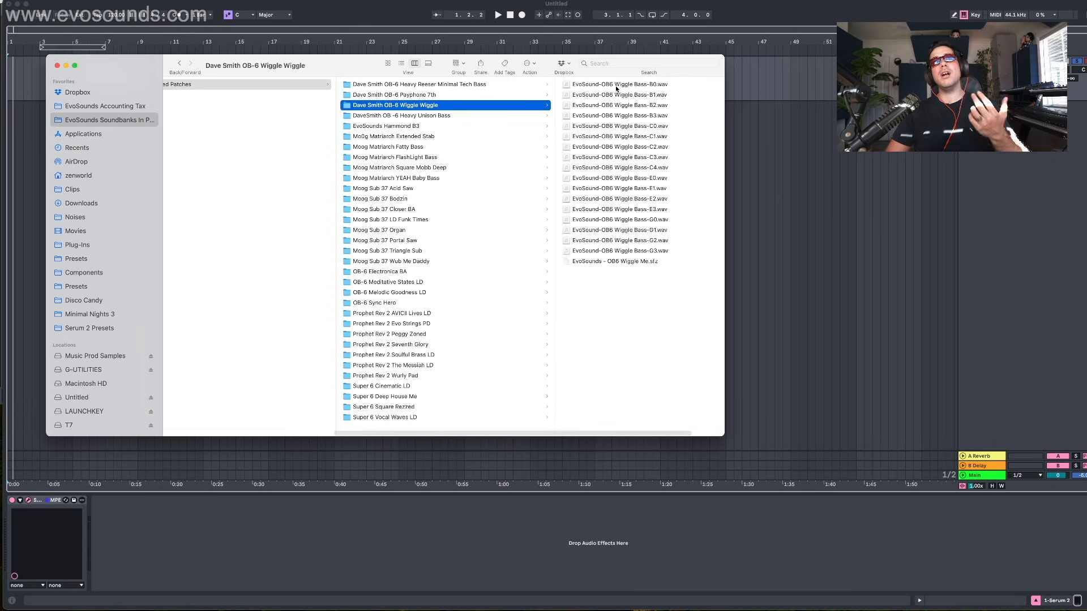
Step: Look through the OB6 Wiggle Bass WAV samples and select the EvoSounds - OB6 Wiggle Me.sfz file
left_click(588, 86)
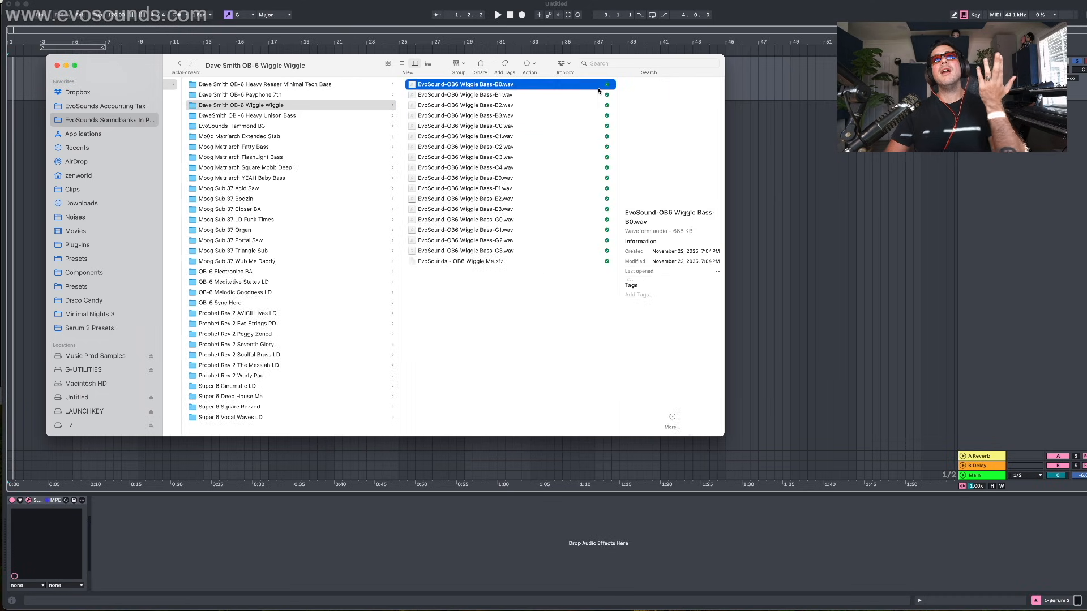
key("Down")
key("Down")
key("Down")
key("Down")
key("Down")
key("Down")
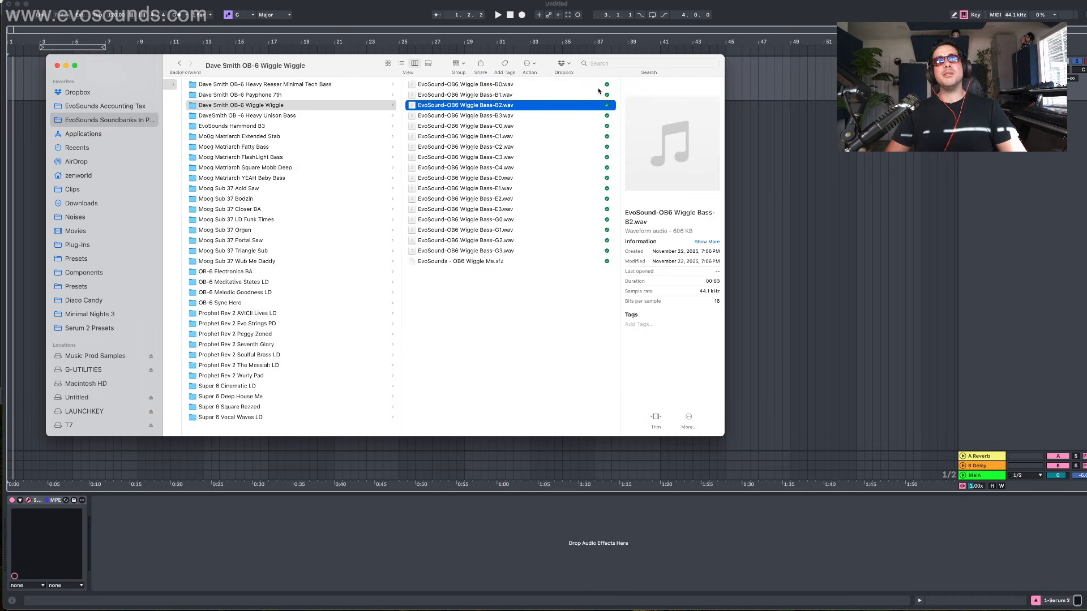
key("Down")
key("Down")
key("Down")
key("Down")
key("Down")
key("Down")
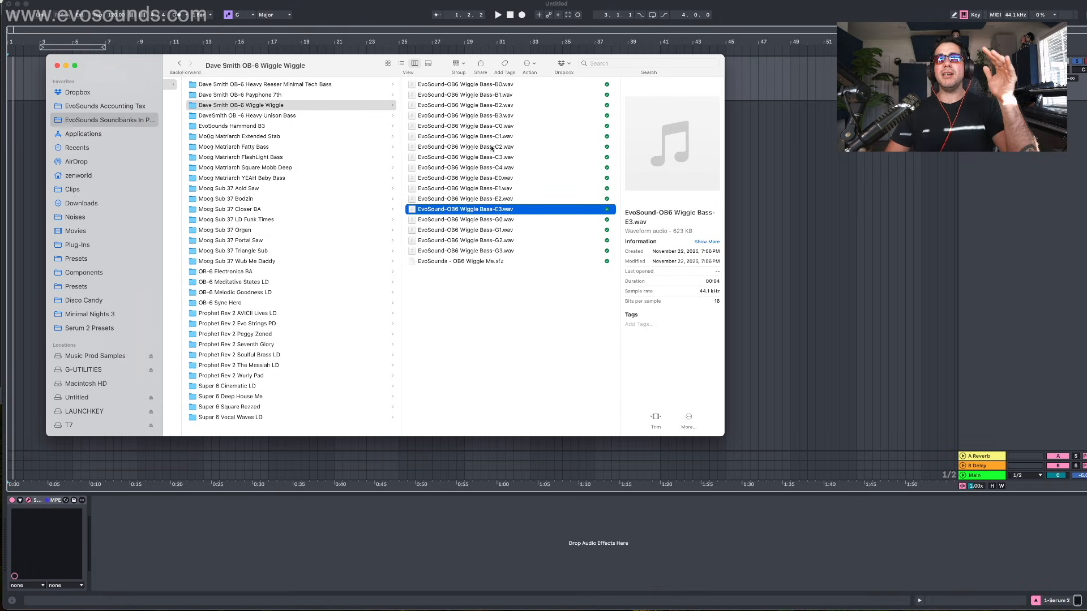
left_click(492, 262)
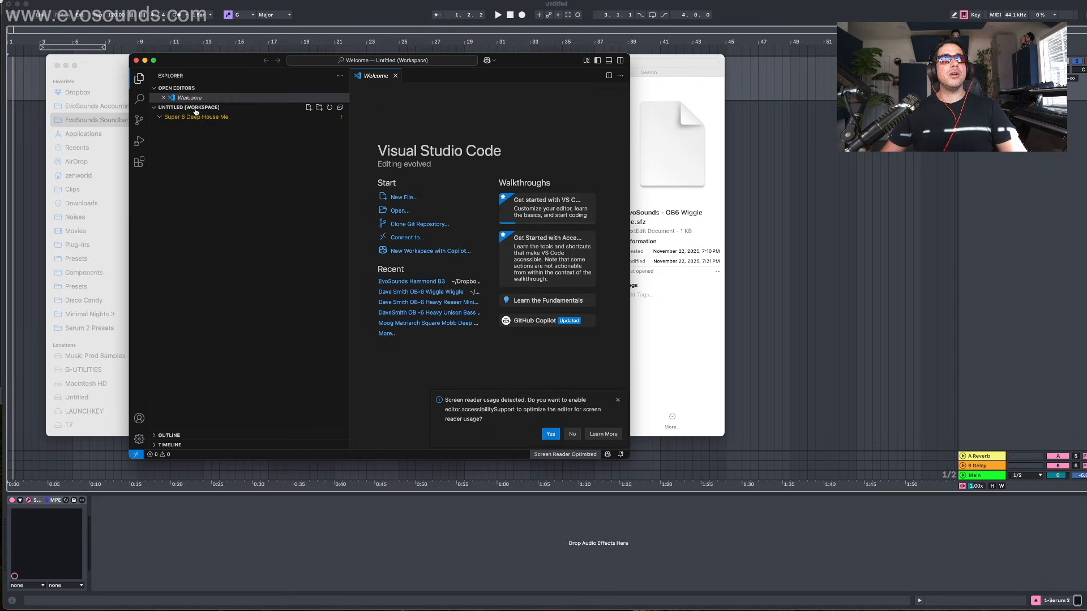
Step: Add the Dave Smith OB-6 Heavy Reeser Minimal Tech Bass folder to the Visual Studio Code workspace, arranging the windows to fit
left_click(162, 118)
left_click(199, 118)
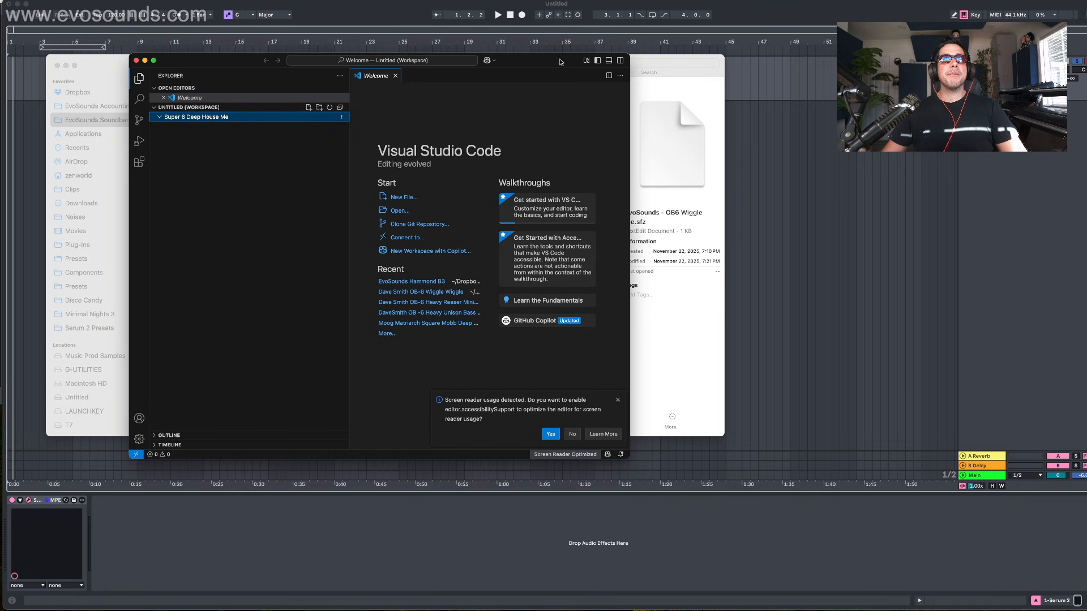
left_click_drag(560, 62, 935, 102)
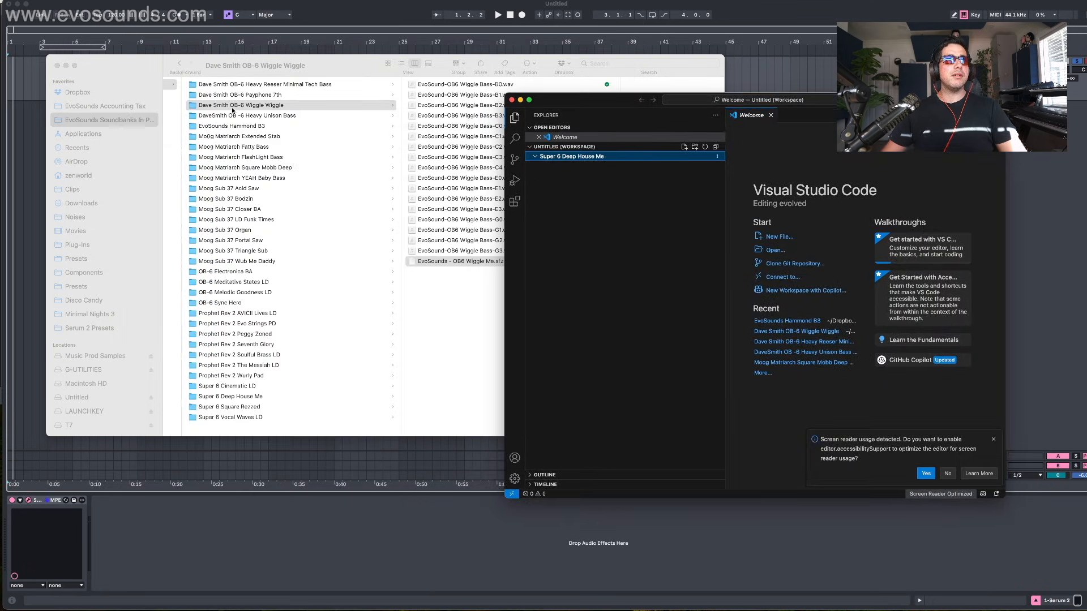
left_click(232, 109)
left_click(249, 85)
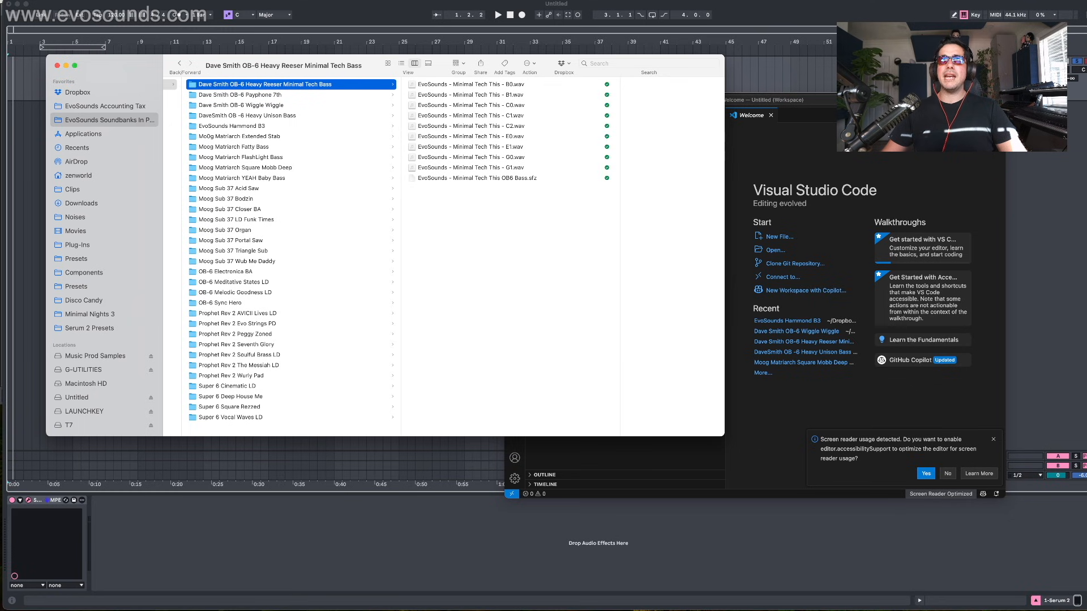
left_click_drag(894, 100, 984, 108)
left_click_drag(283, 85, 810, 321)
left_click(860, 326)
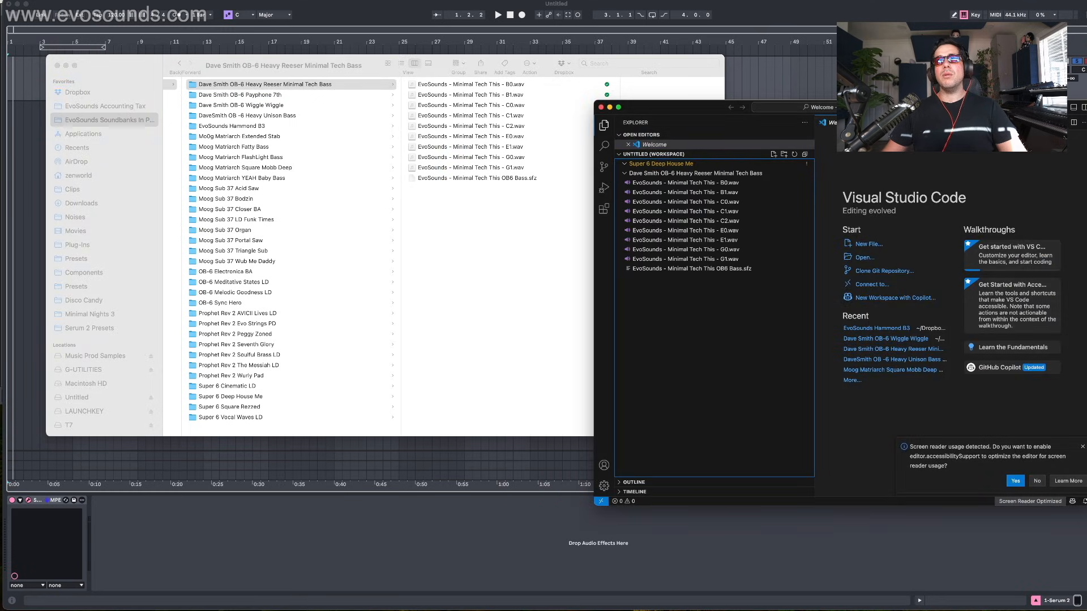
left_click_drag(708, 107, 358, 113)
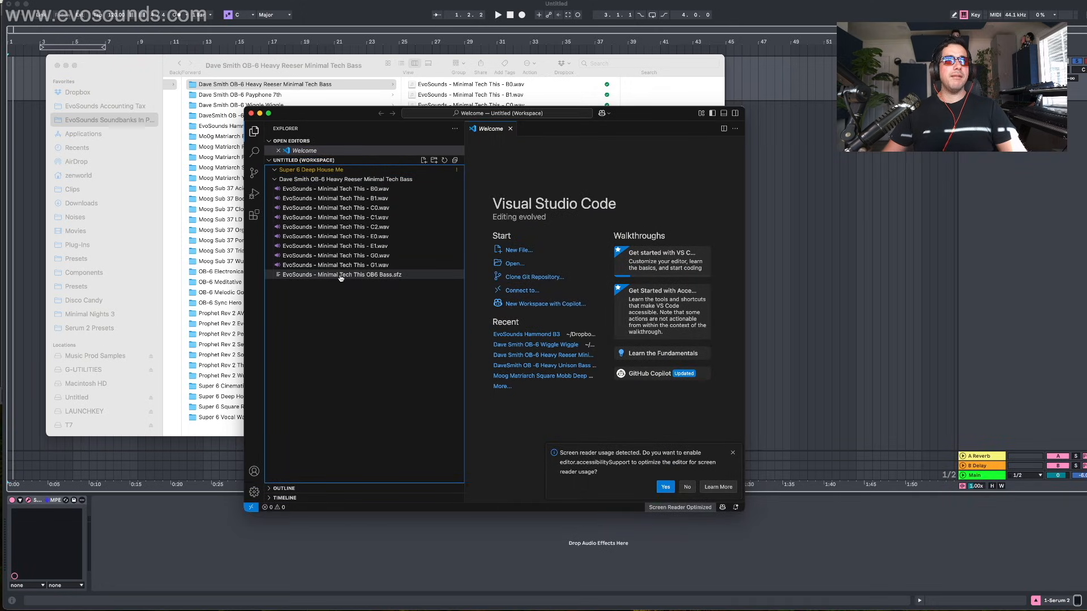
Step: Examine the sample regions in EvoSounds - Minimal Tech This OB6 Bass.sfz, dismiss the screen reader notice and close the editor
left_click(398, 275)
left_click_drag(495, 173, 633, 188)
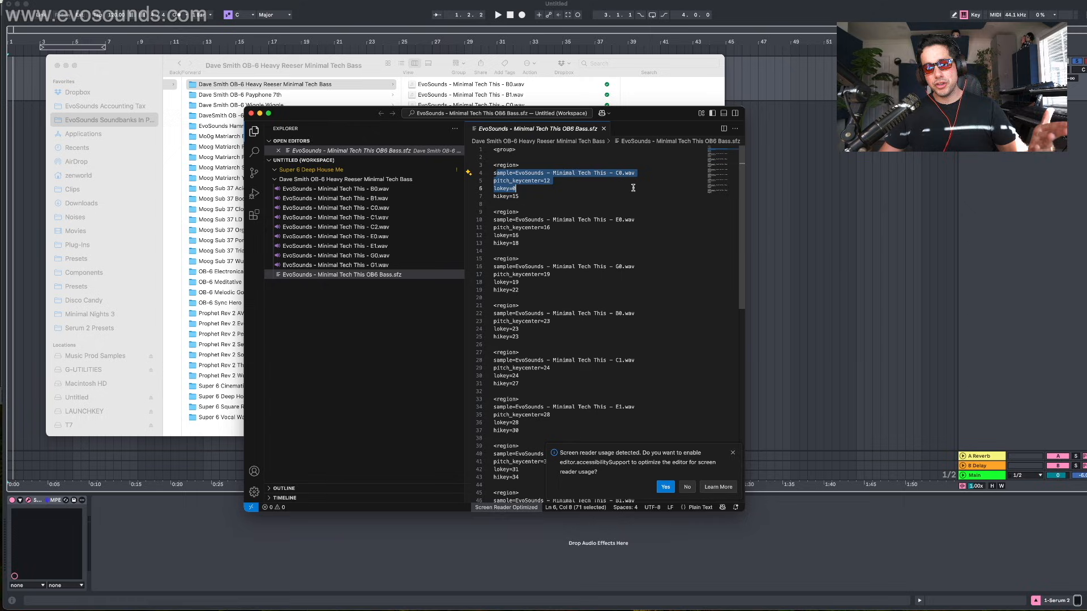
scroll(588, 257, "down", 15)
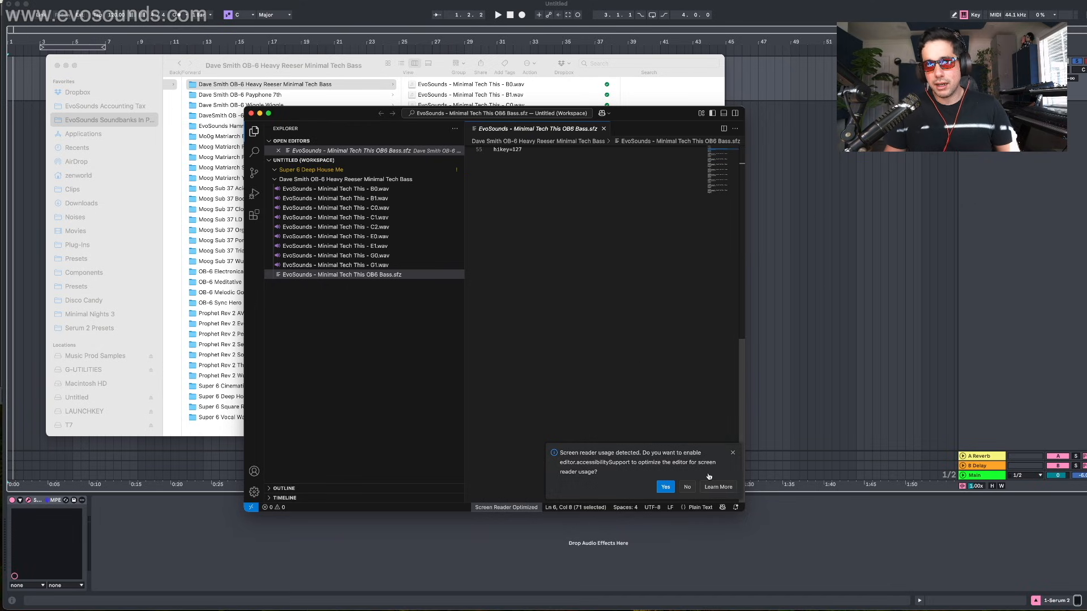
left_click(733, 453)
scroll(682, 421, "up", 15)
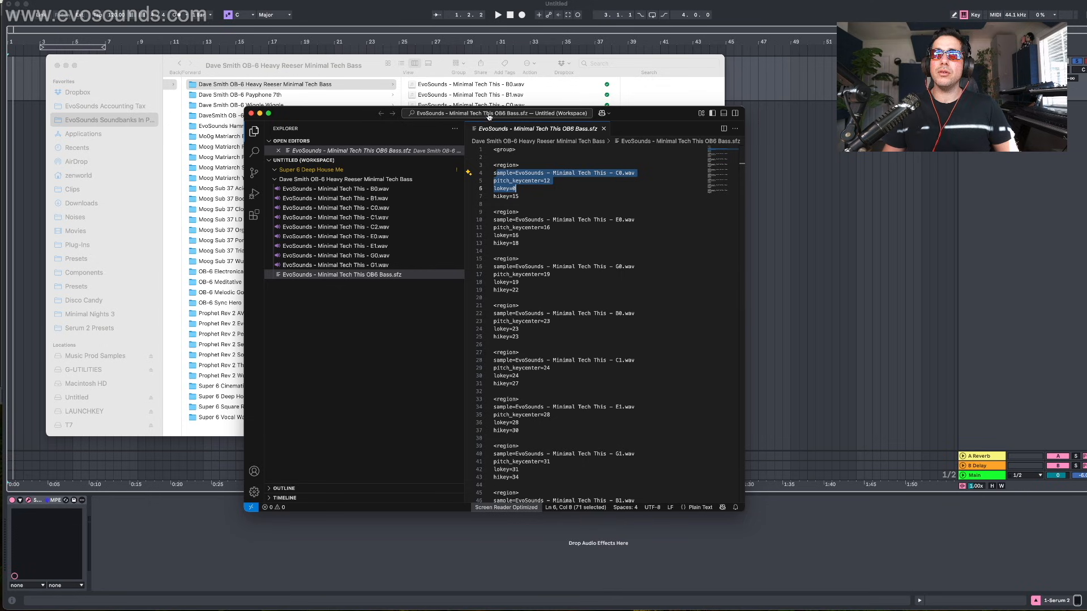
left_click_drag(343, 116, 285, 120)
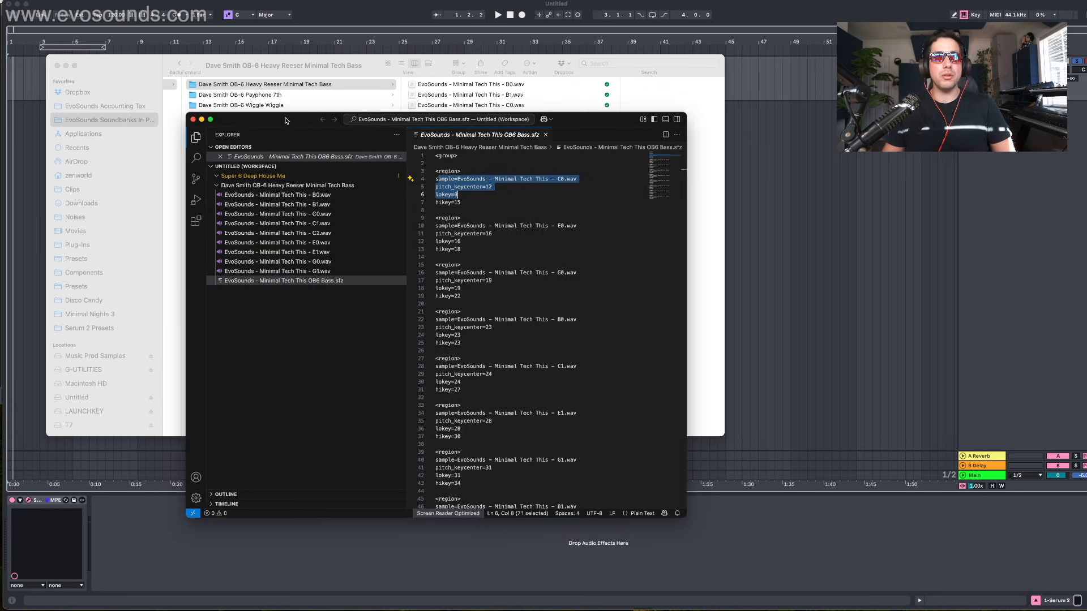
left_click(193, 119)
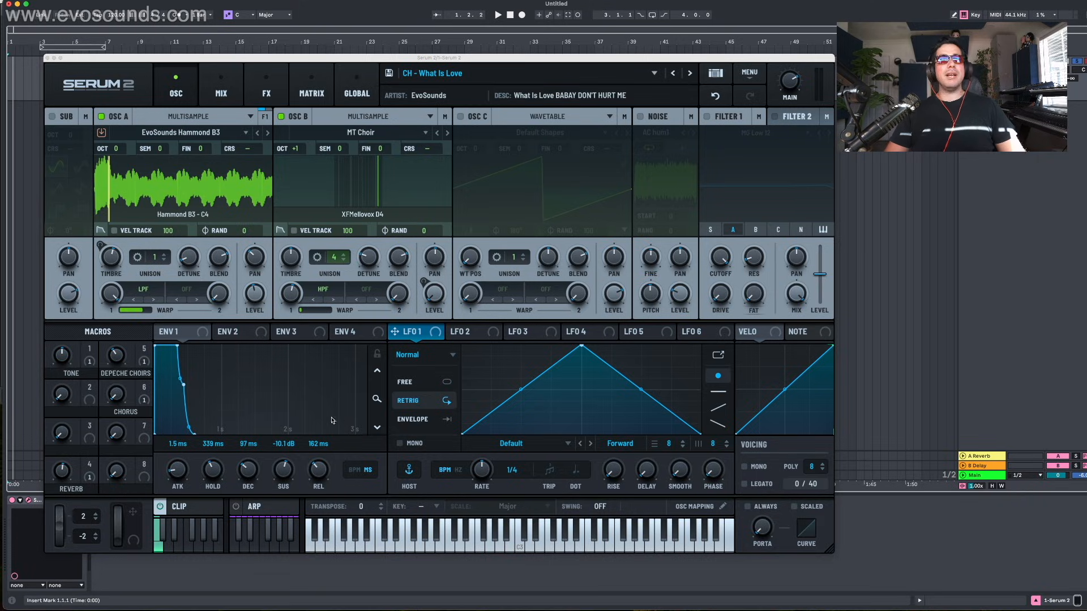
Step: Return to Serum 2 with the Init preset and oscillator A in Multisample mode, and open its oscillator mode list
left_click(218, 500)
left_click(185, 489)
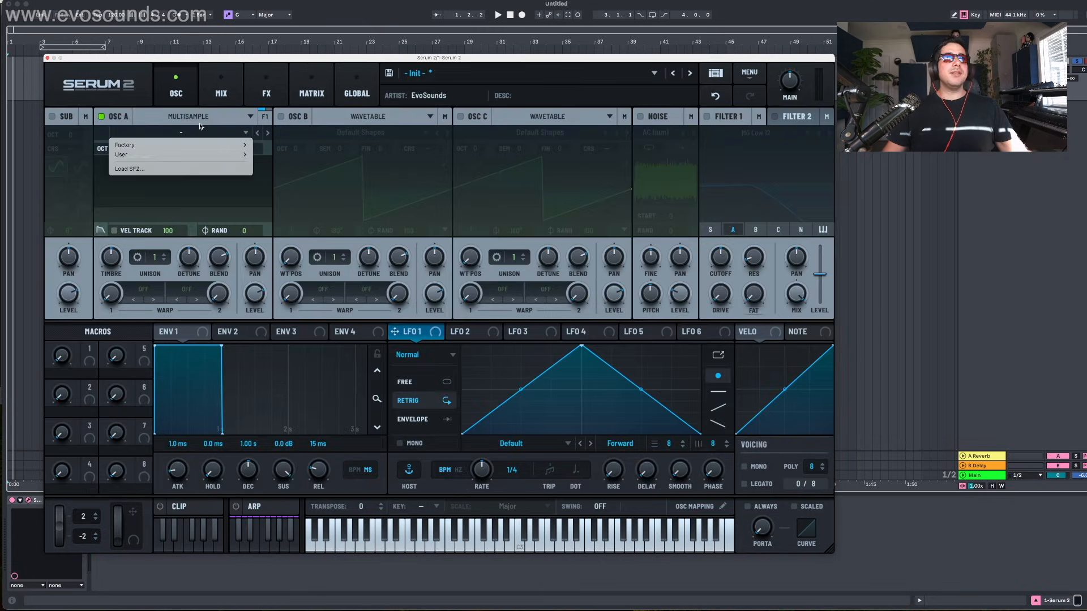
left_click(195, 118)
left_click(195, 119)
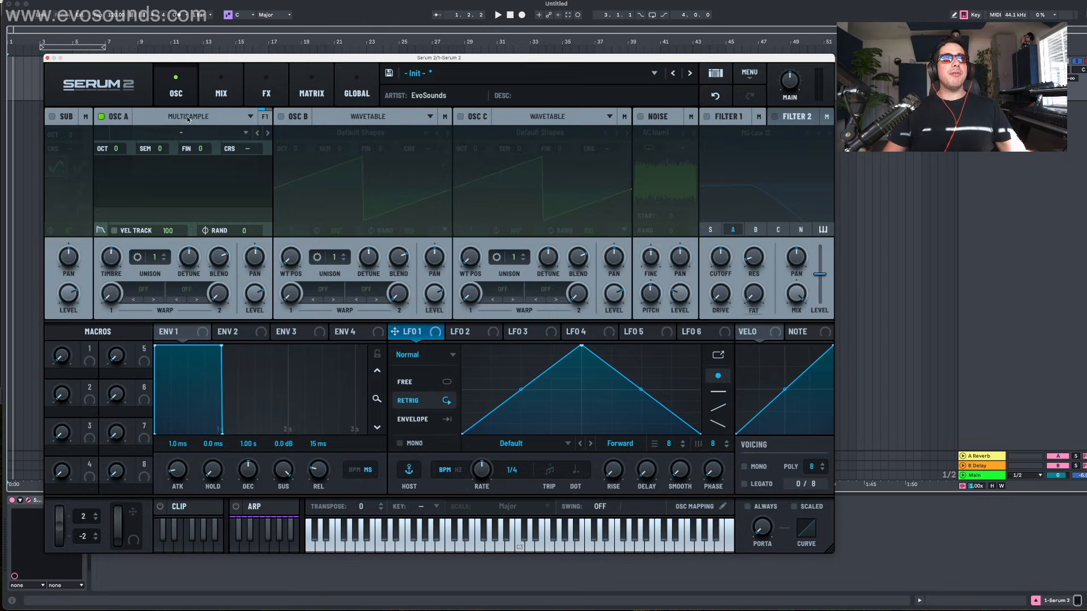
Step: Load the factory bass multisample Bass Pick Palm into oscillator A
left_click(168, 132)
mouse_move(162, 145)
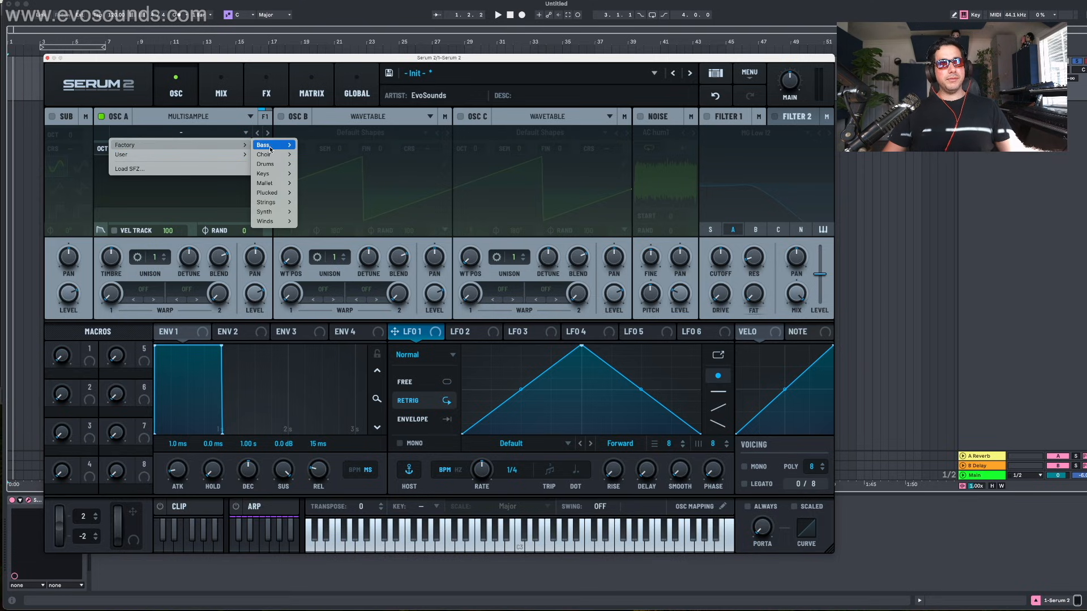
mouse_move(271, 147)
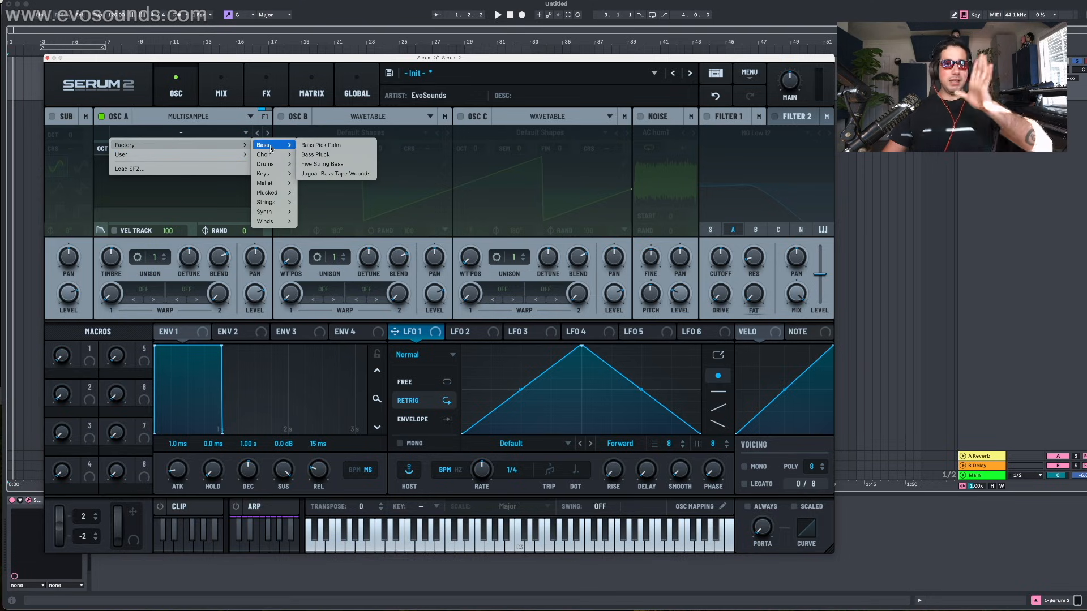
left_click(318, 147)
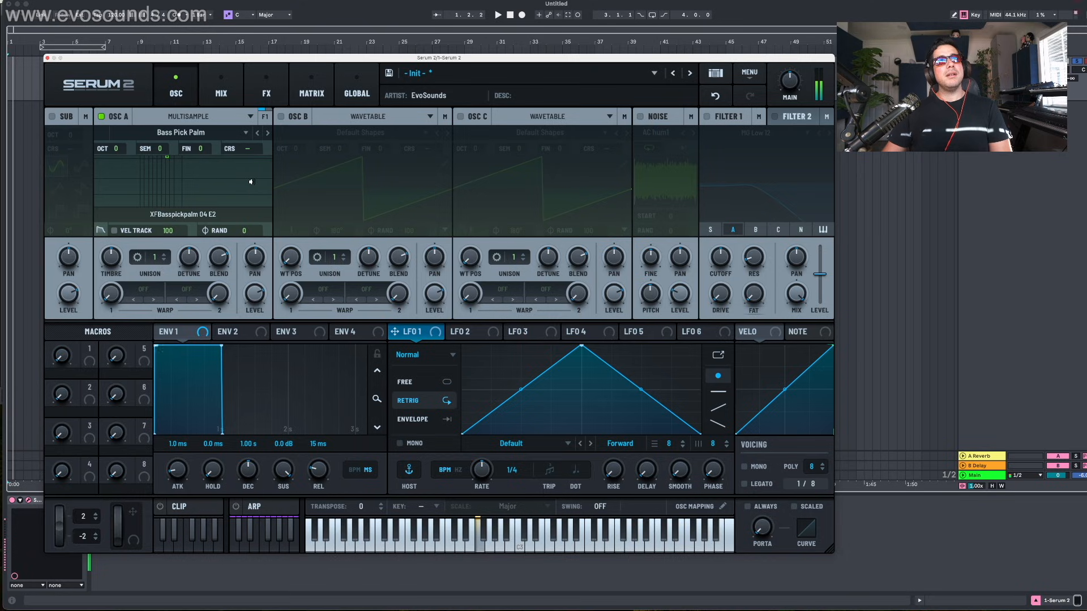
Step: Play the Bass Pick Palm multisample across octaves and toggle oscillator A's display between the key map and the sample waveform
key("z")
key("f")
key("z")
key("f")
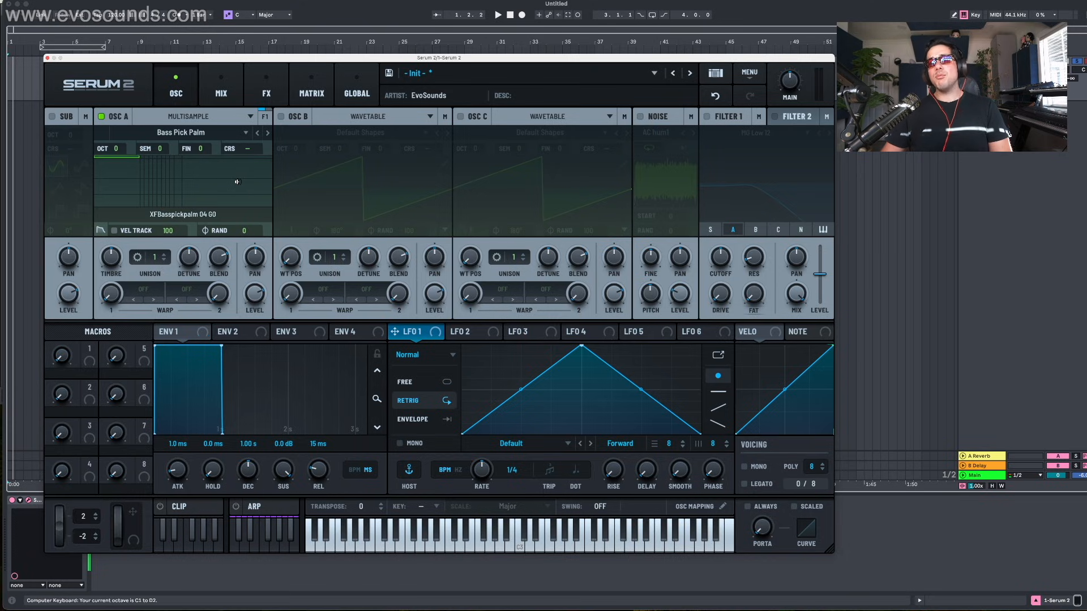
key("f")
key("f")
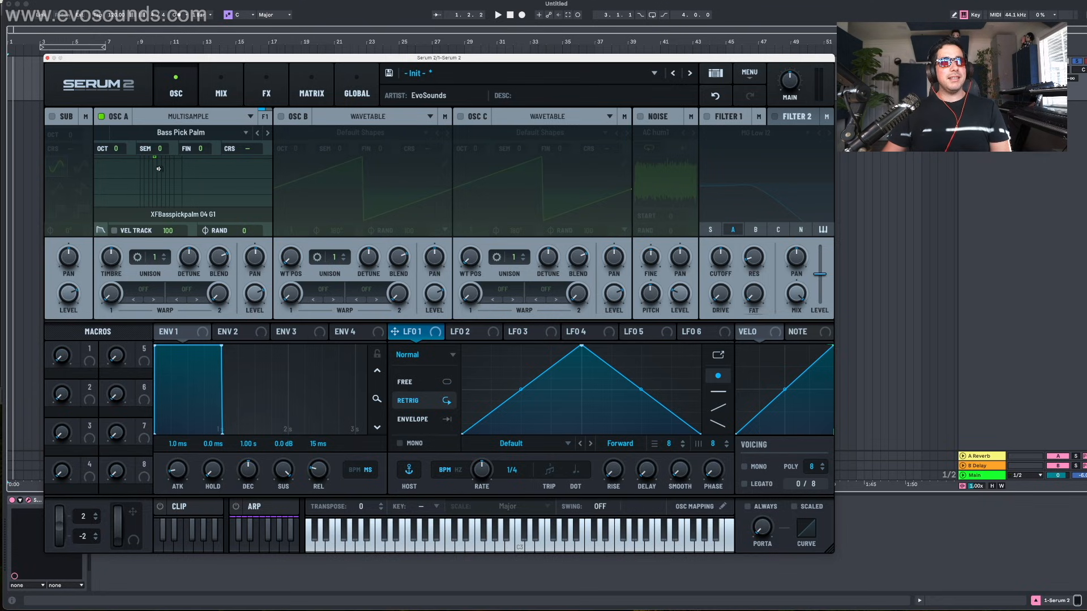
key("f")
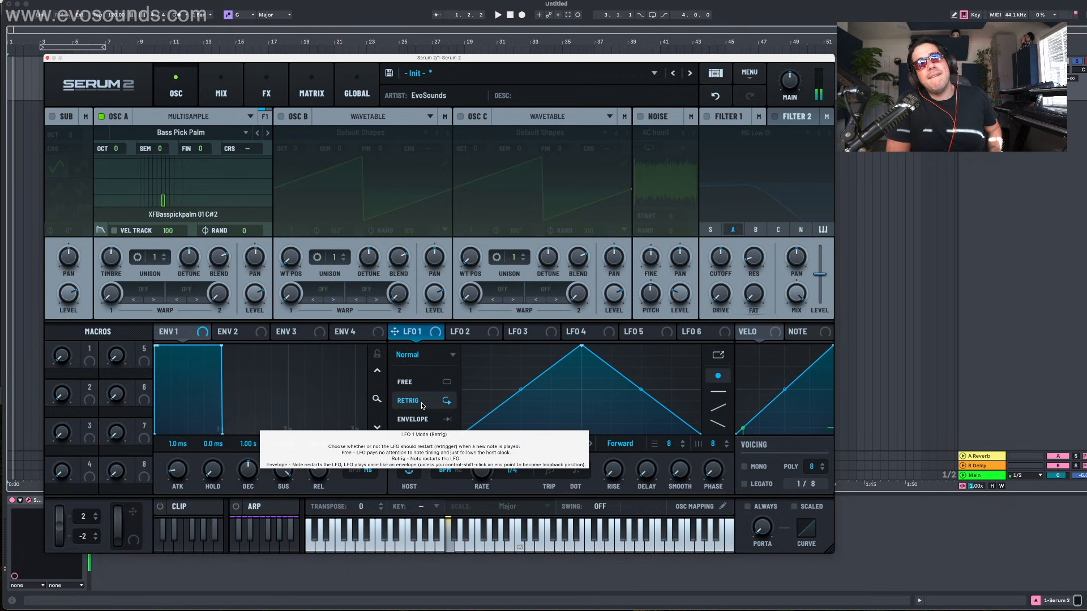
left_click(181, 203)
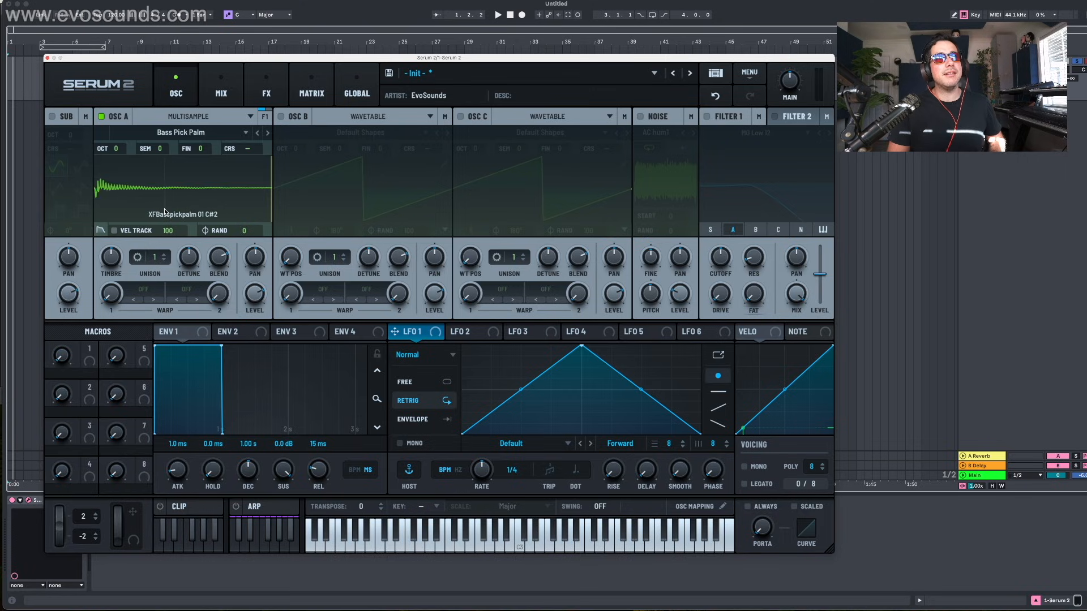
left_click(171, 210)
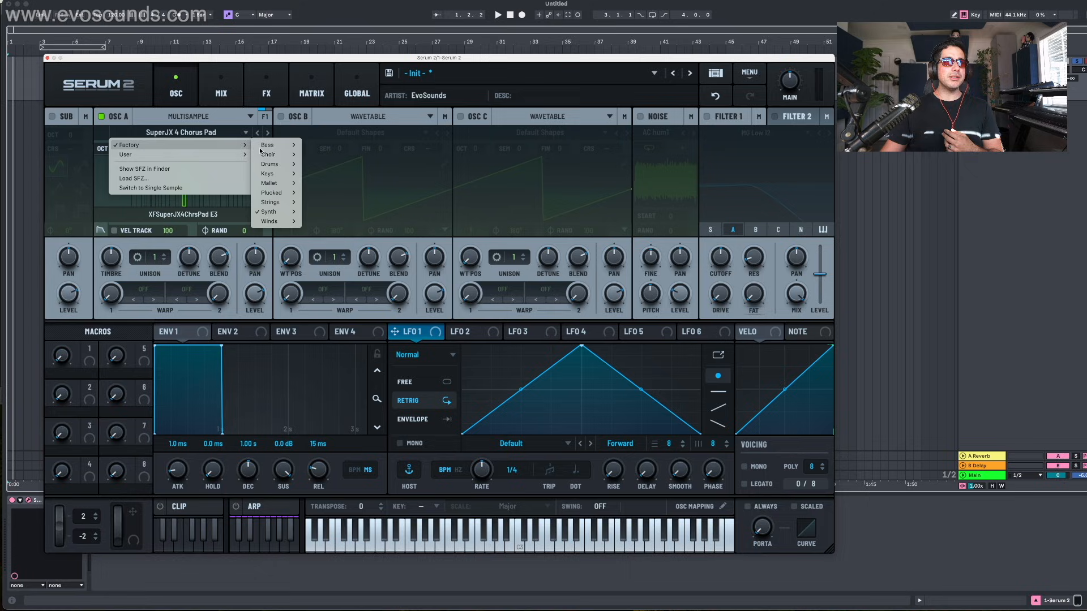
Step: Load the factory choir multisample Ah Both into oscillator A and audition it with notes in different octaves
mouse_move(276, 156)
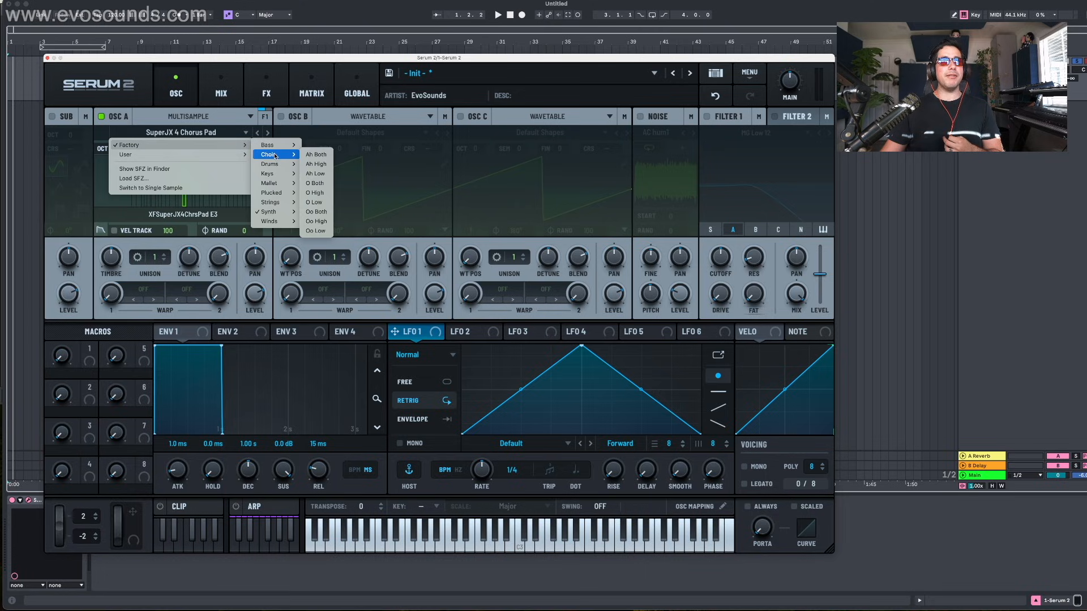
left_click(313, 155)
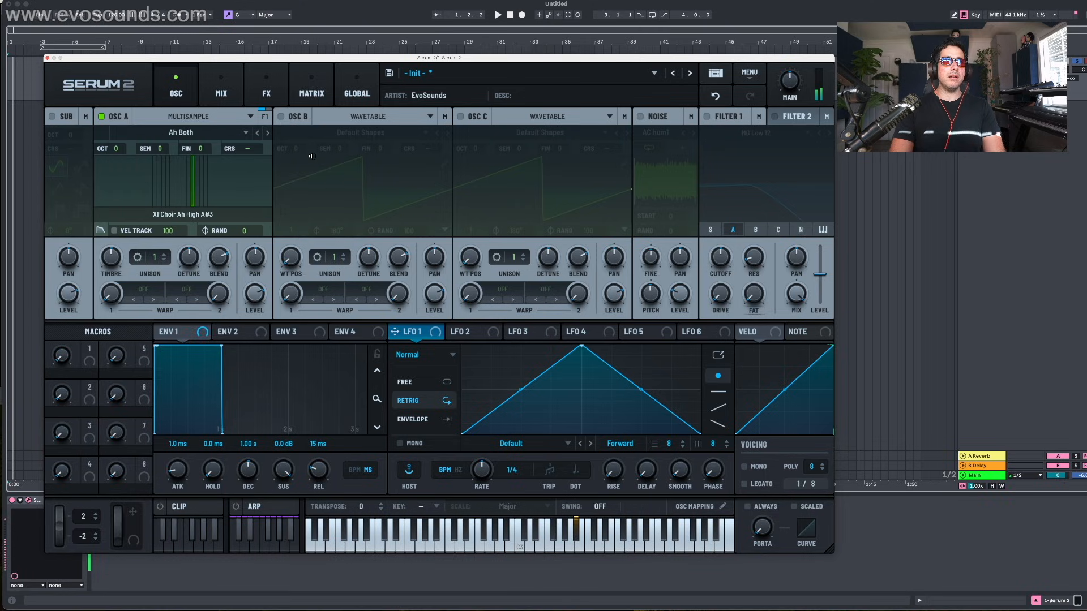
key("x")
key("k")
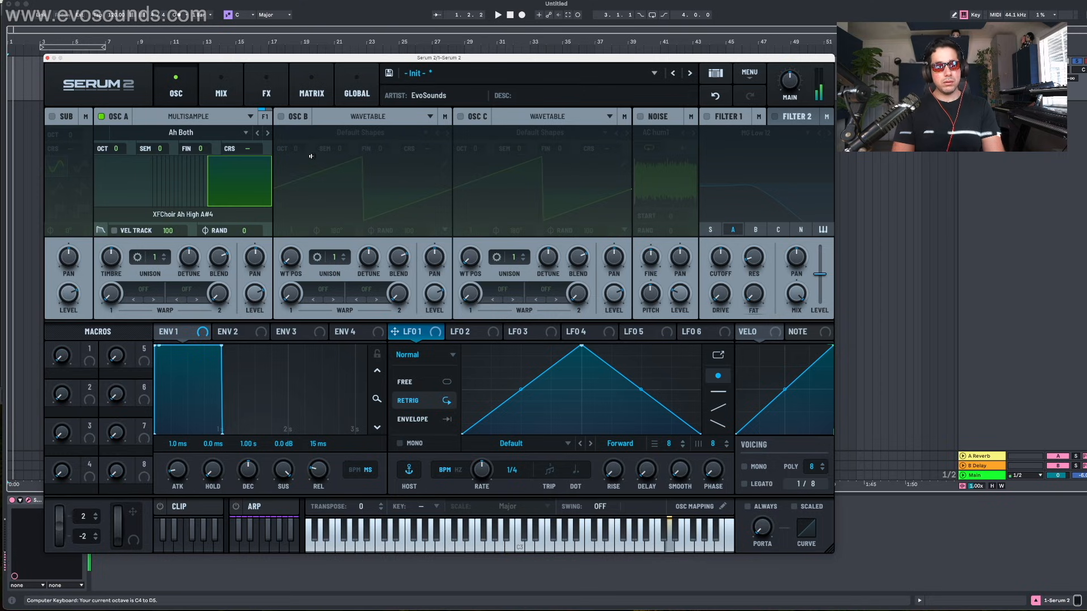
key("g")
key("z")
key("g")
key("k")
key("a")
key("j")
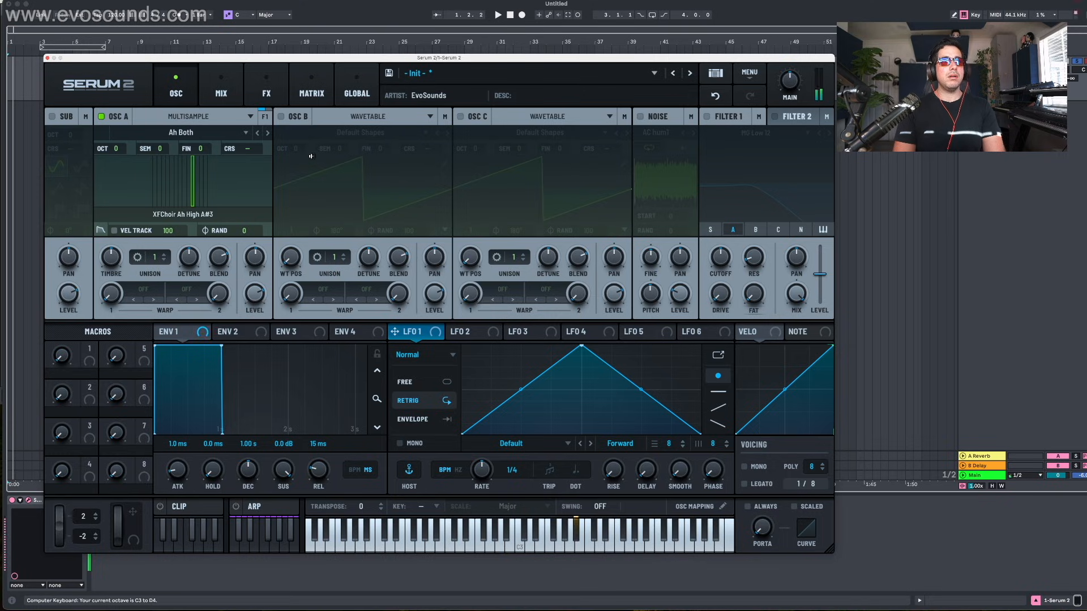
key("h")
key("k")
key("a")
key("u")
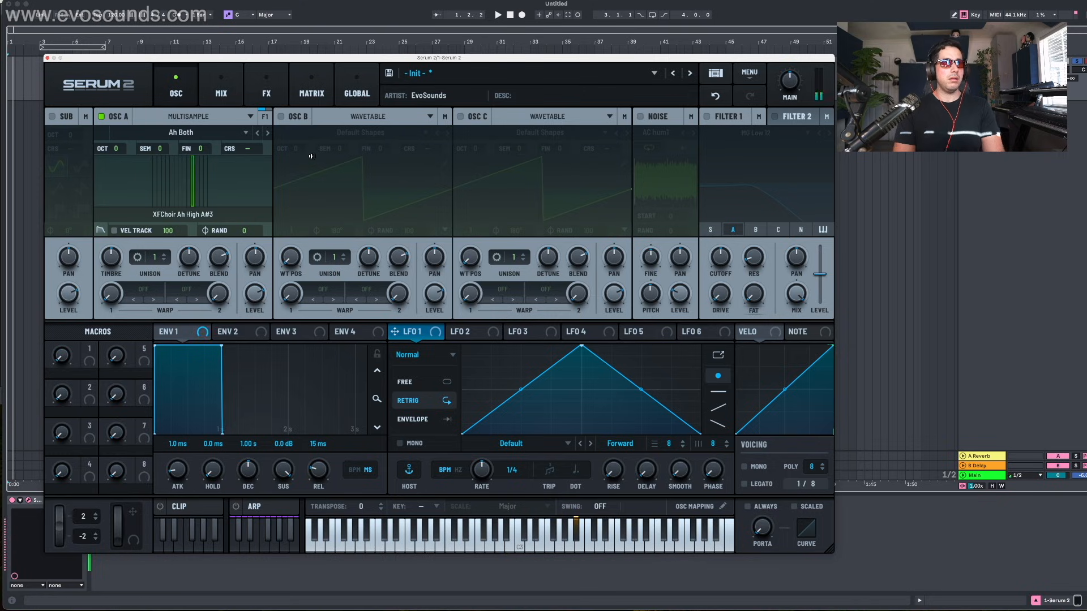
key("g")
key("l")
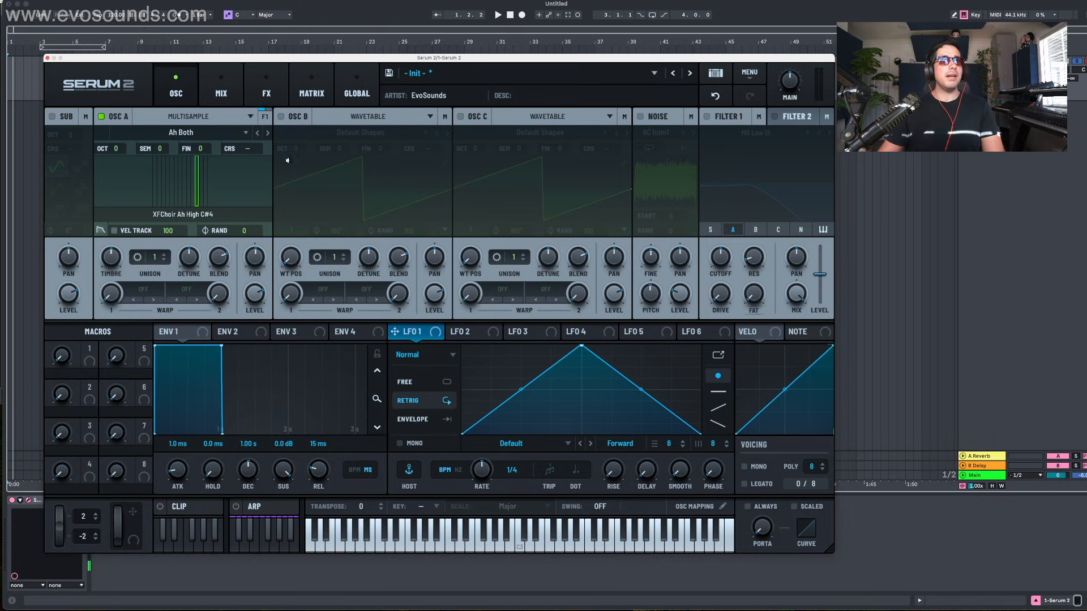
Step: Load the factory electronic drum multisample 909 into oscillator A
left_click(227, 132)
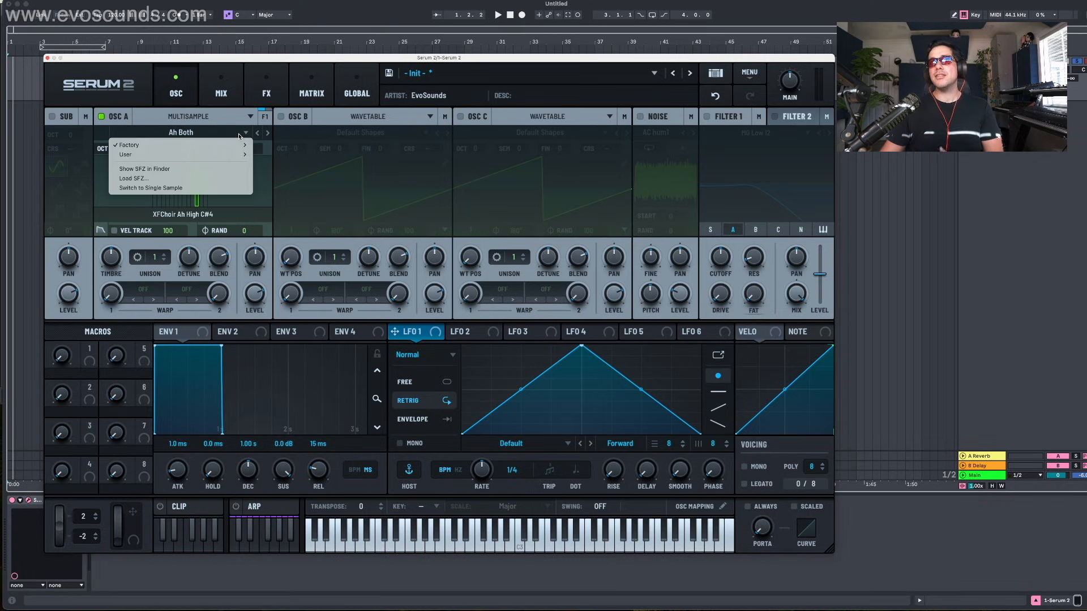
mouse_move(226, 147)
mouse_move(278, 163)
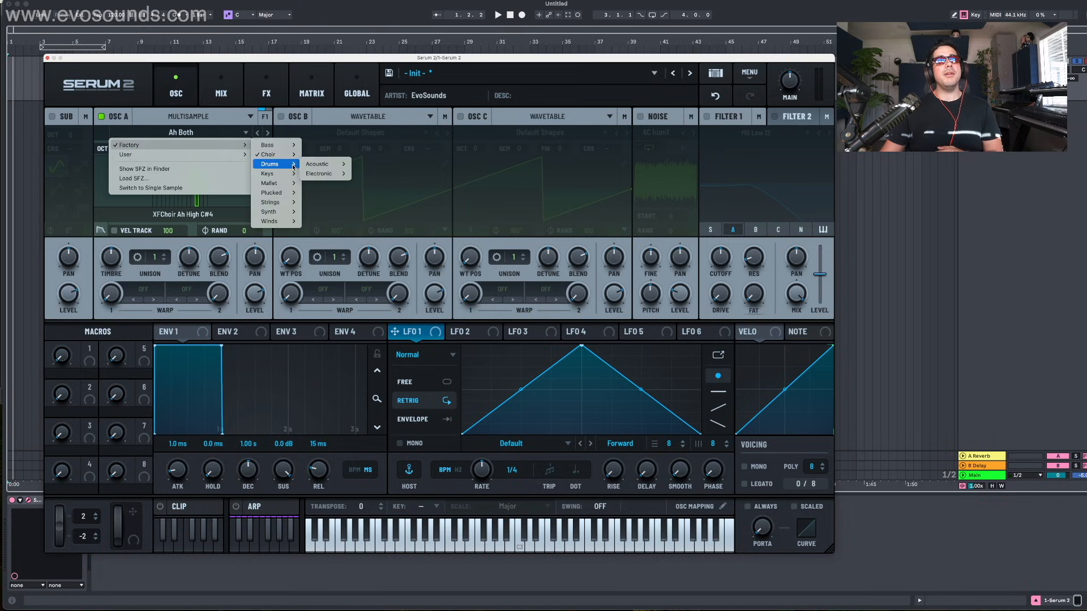
mouse_move(316, 173)
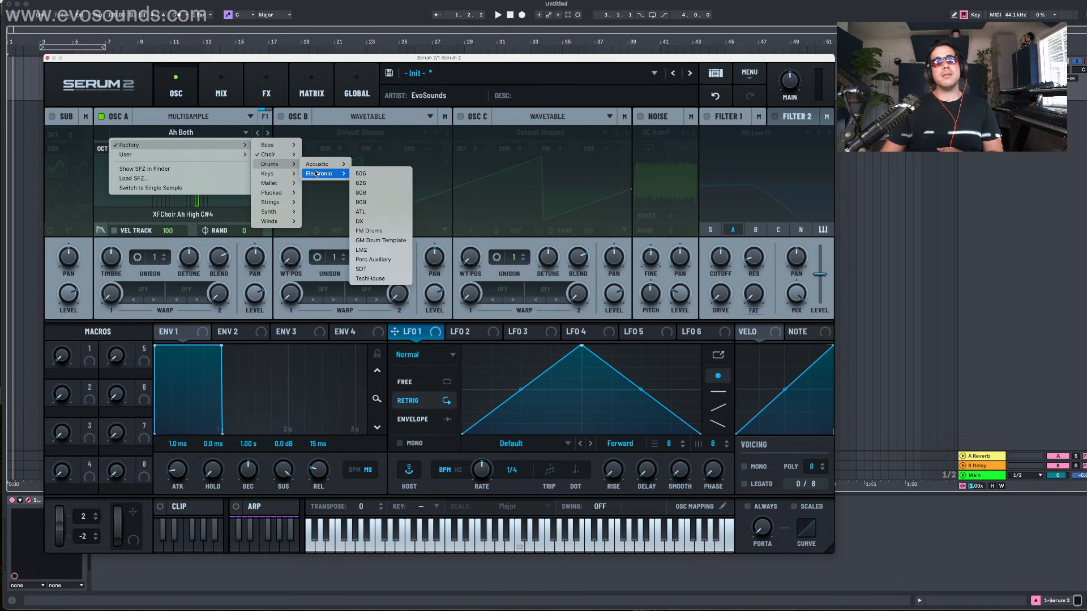
left_click(360, 202)
Step: Shift the computer keyboard to the C1 to D3 octave and play through the 909 kit's different drum sounds
key("z")
key("a")
key("z")
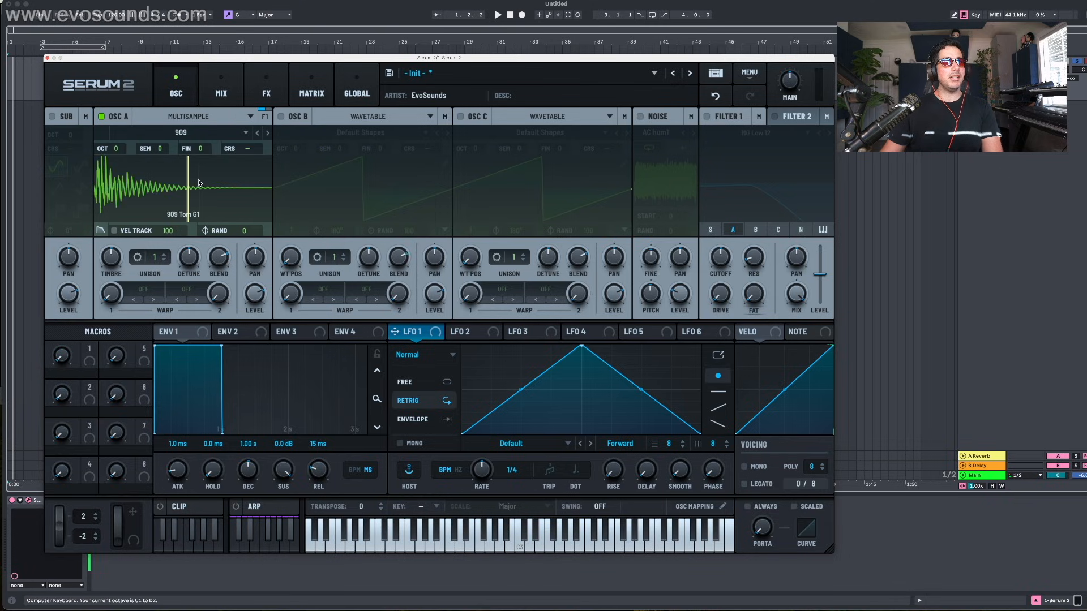
key("a")
key("a")
key("a")
key("w")
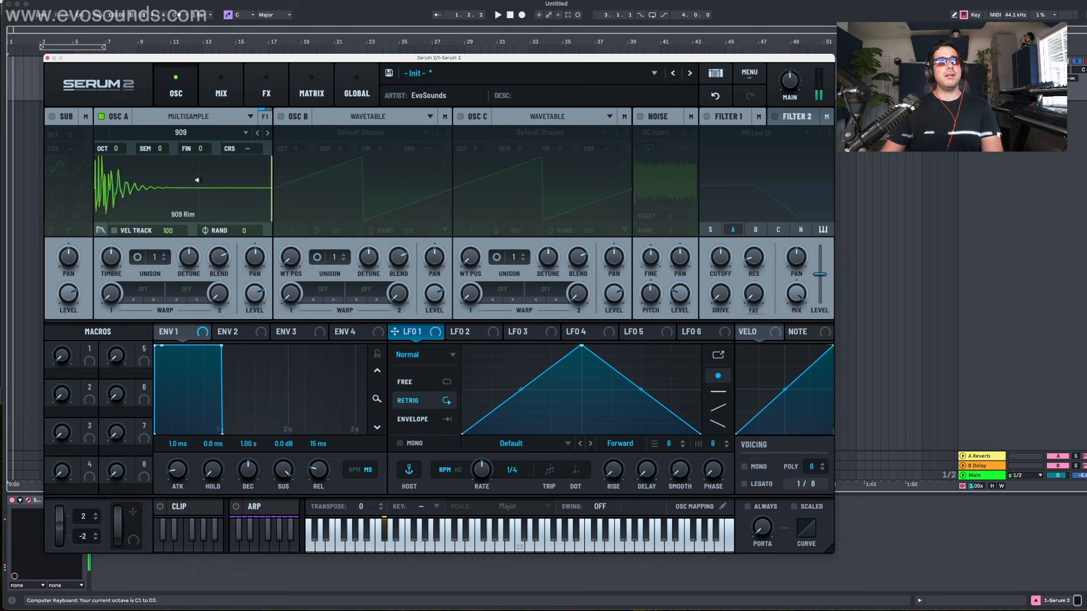
key("s")
key("s")
key("e")
key("t")
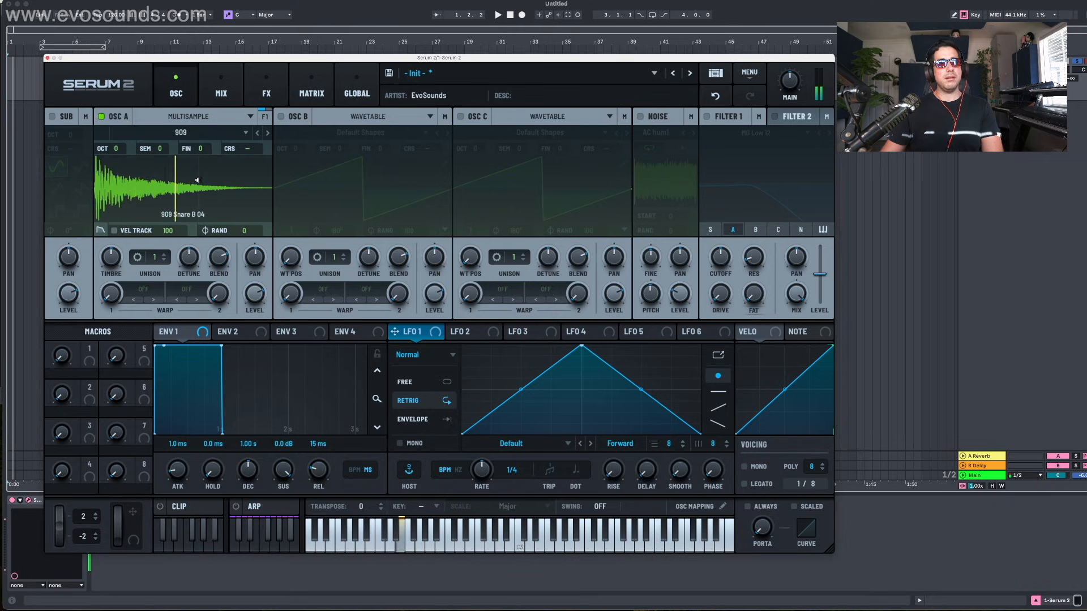
key("g")
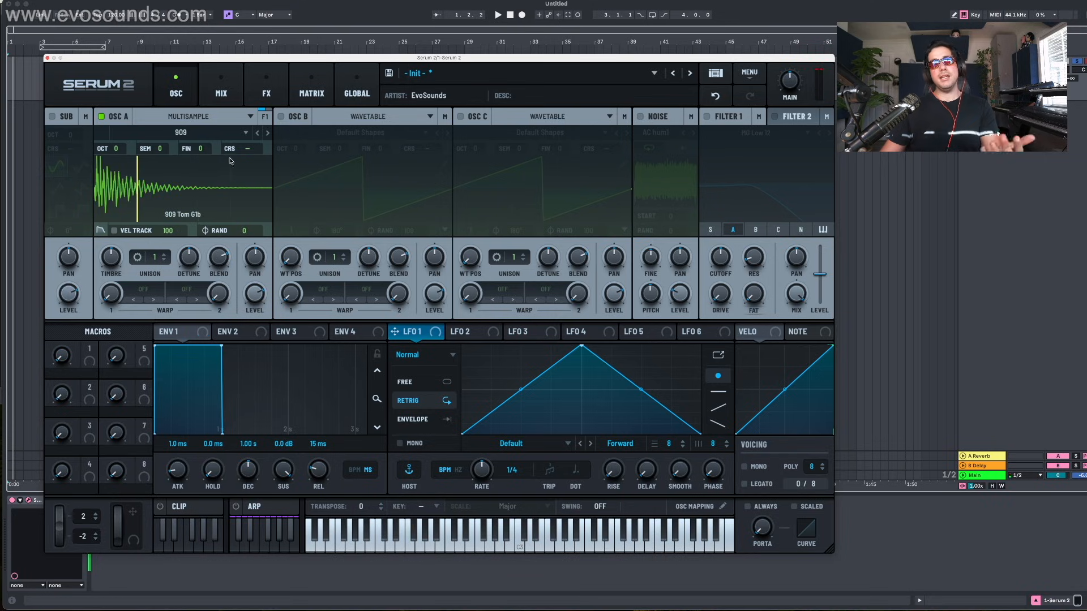
Step: Replace oscillator A's drum kit with the factory electronic multisample LM2
left_click(181, 135)
mouse_move(205, 148)
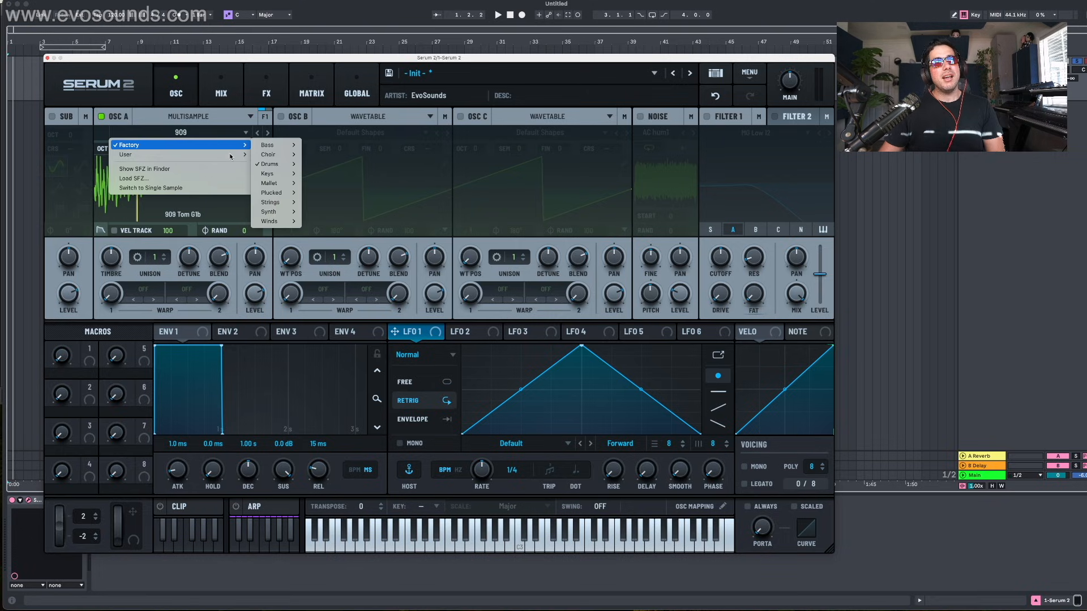
mouse_move(269, 164)
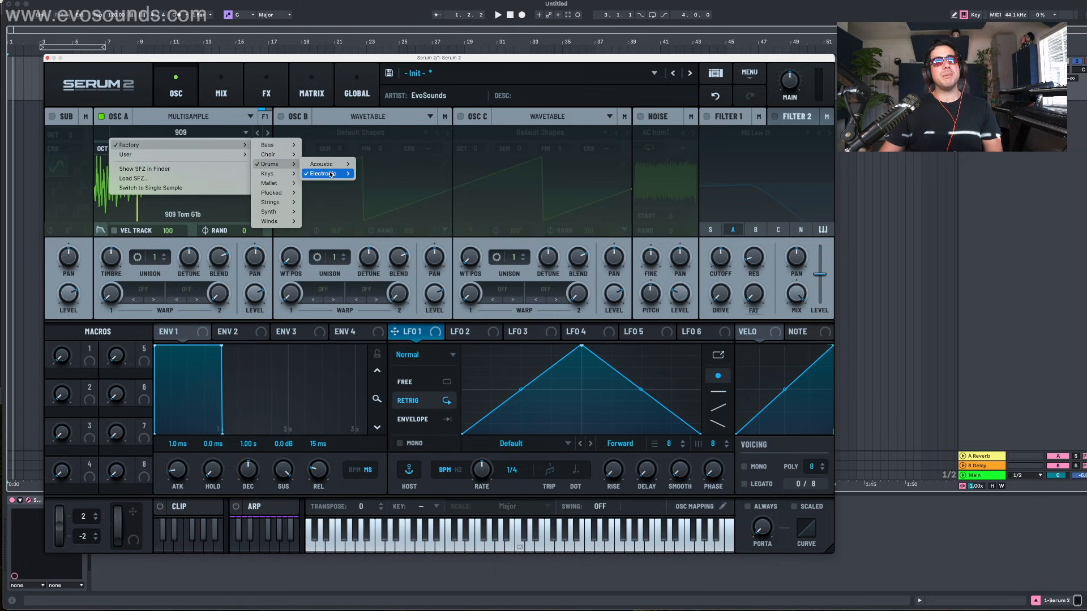
mouse_move(332, 174)
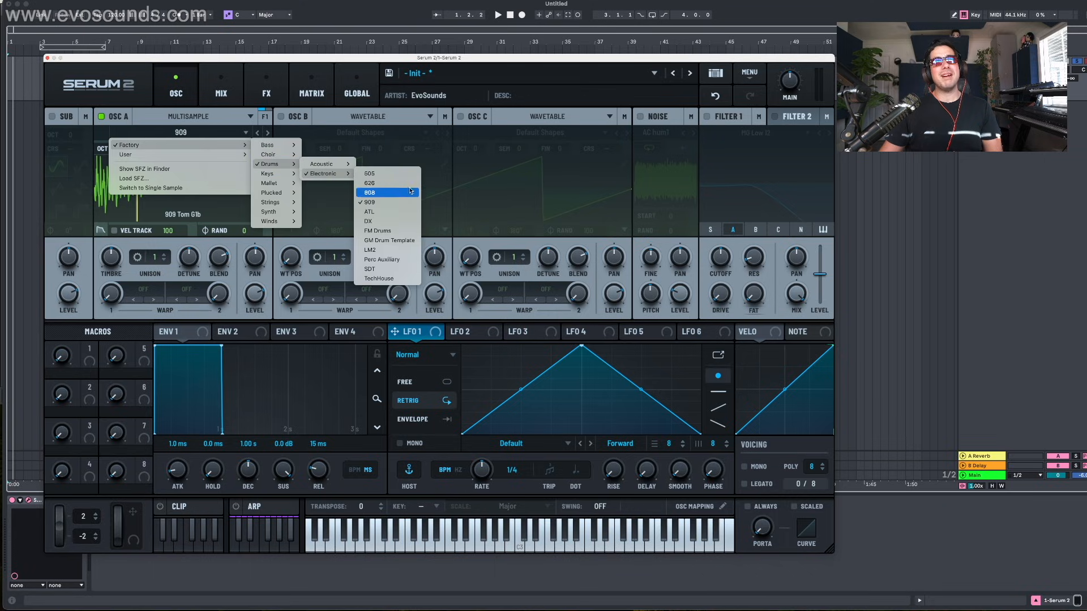
left_click(387, 250)
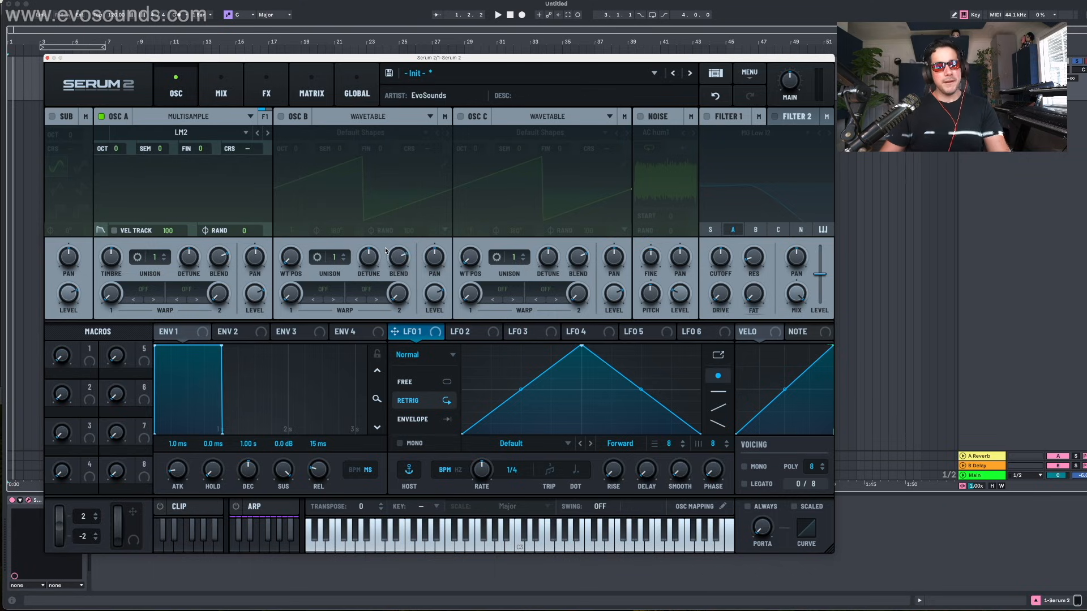
Step: Play several LM2 kit sounds in the low octaves, including the kick, low tom and clap
key("a")
key("z")
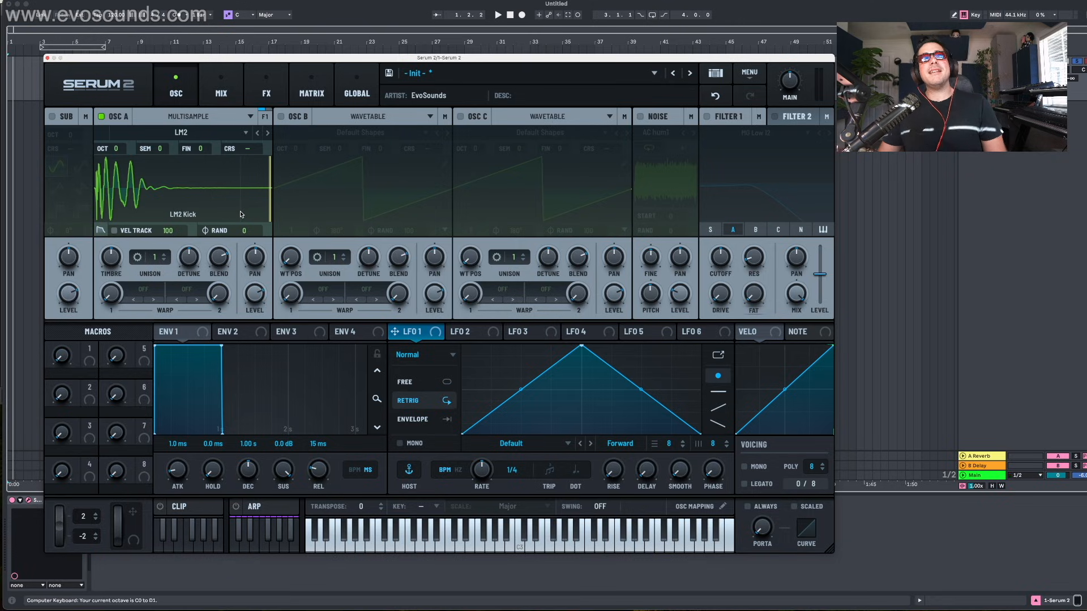
key("a")
key("x")
key("a")
key("f")
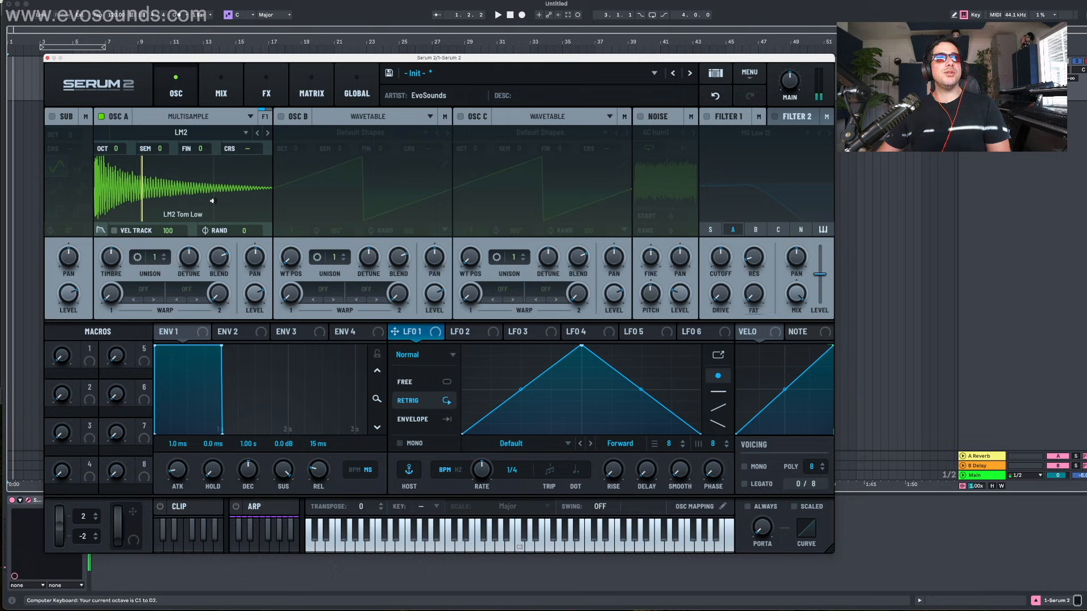
key("e")
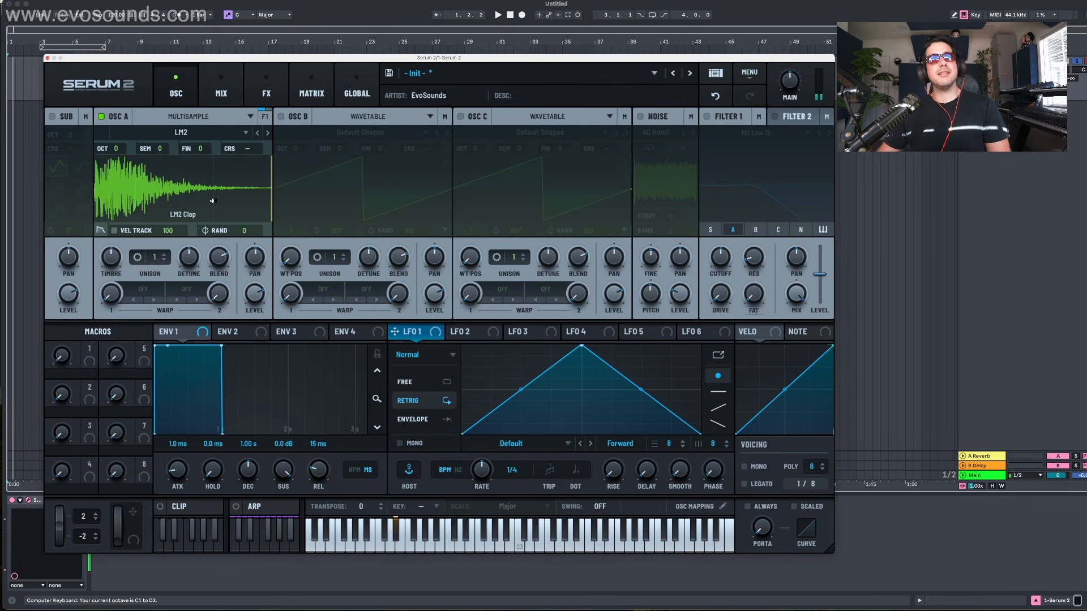
Step: Check the User multisample folders without choosing one, and reset the synth to Init Preset
left_click(206, 136)
mouse_move(197, 154)
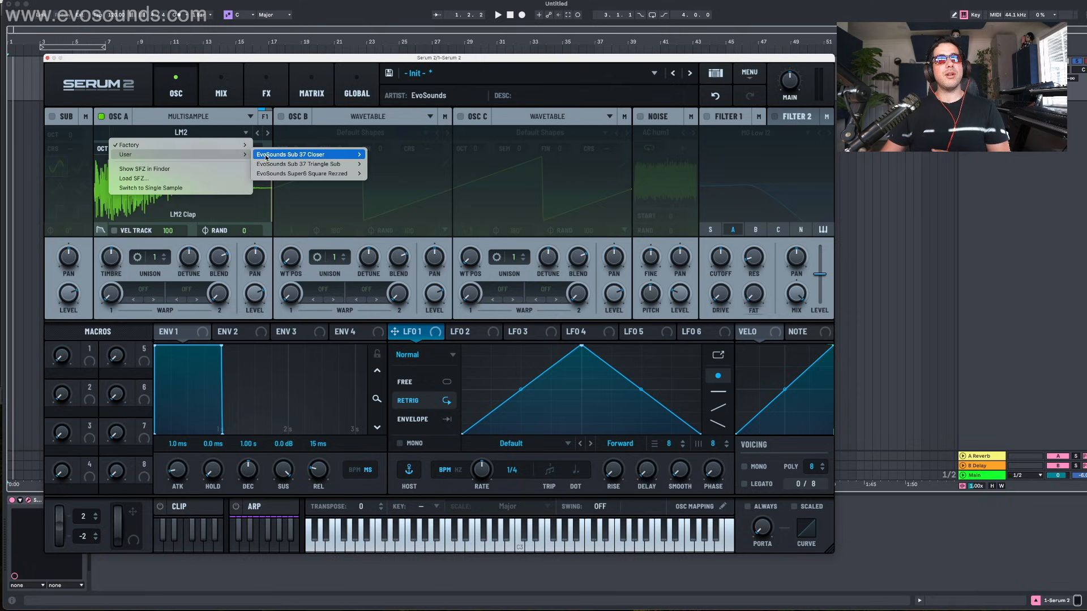
left_click(521, 173)
left_click(744, 78)
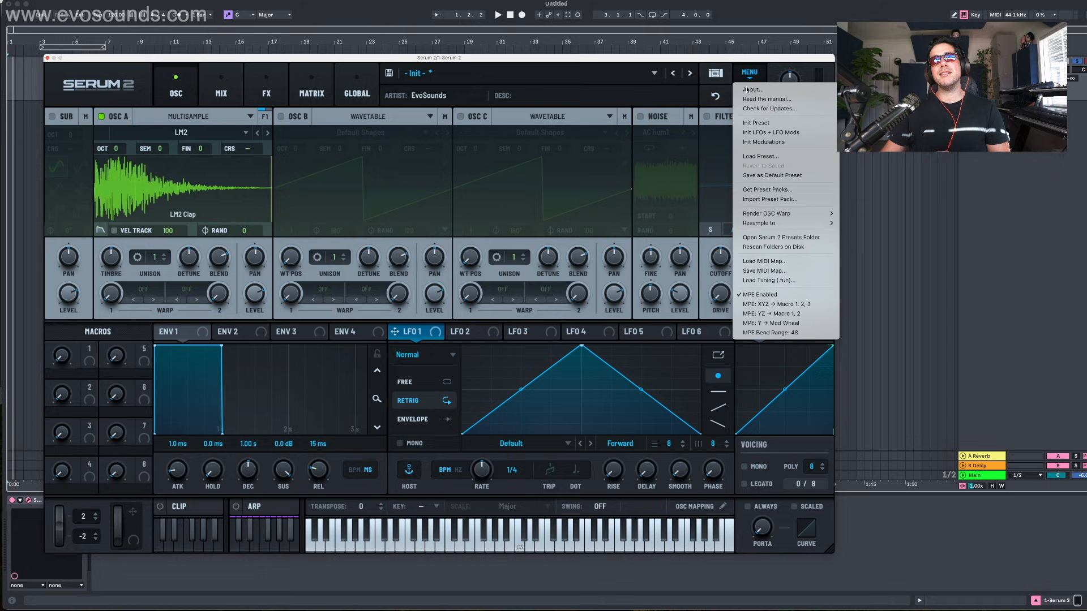
left_click(752, 122)
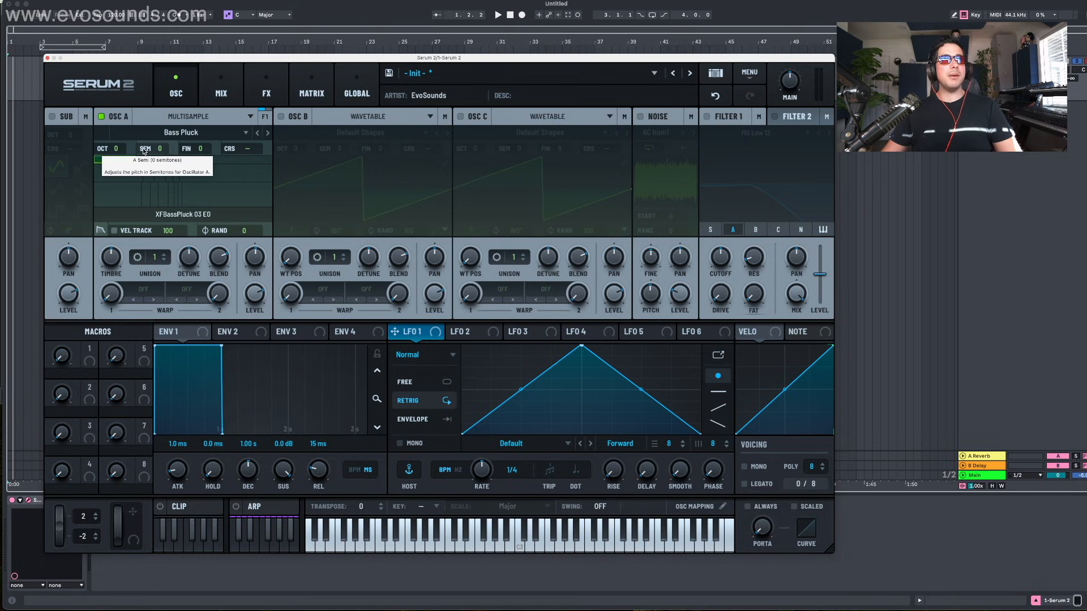
Step: Enable the multisample envelope override for oscillator A's Bass Pluck and return to the waveform display
left_click(101, 231)
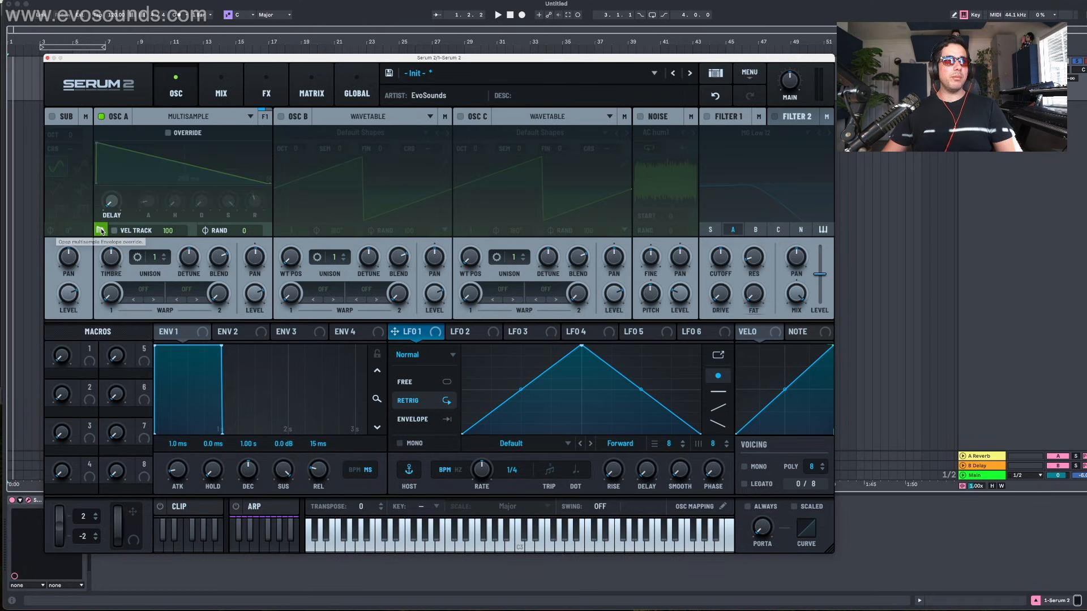
left_click(168, 133)
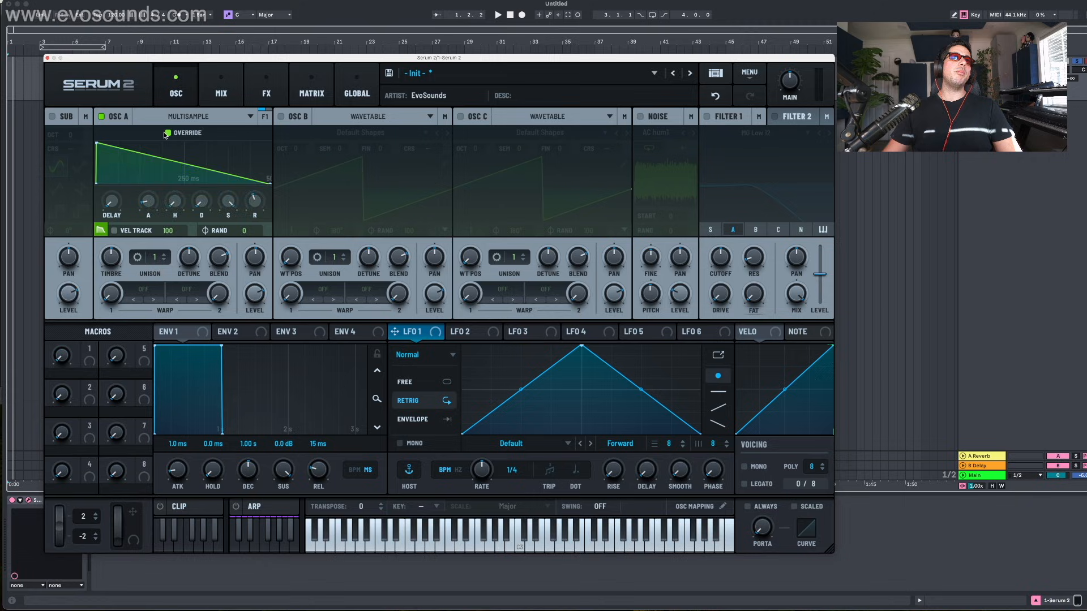
left_click(100, 230)
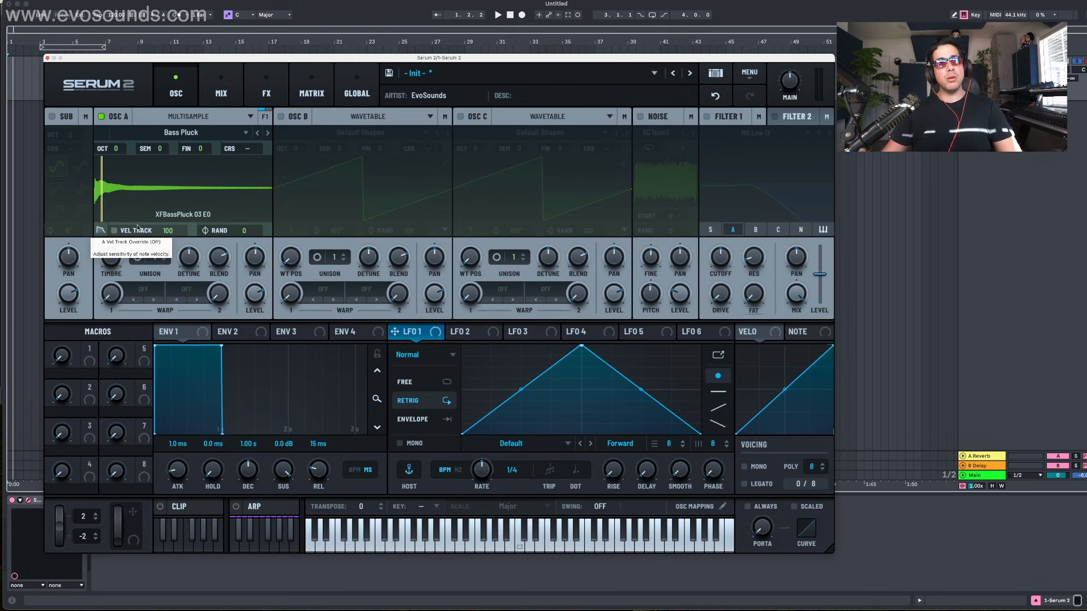
left_click(181, 132)
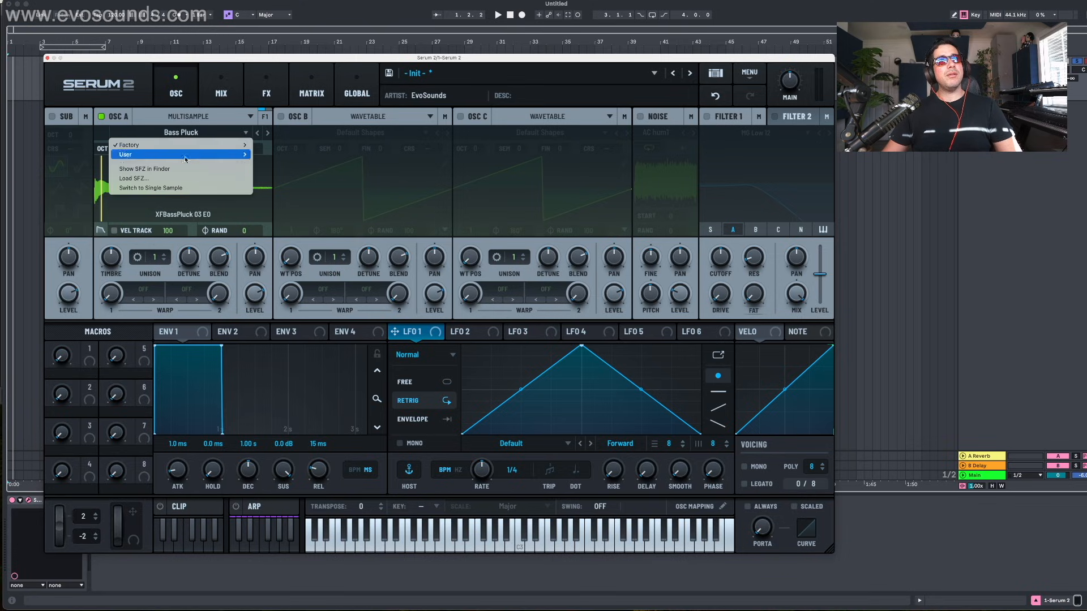
left_click(136, 197)
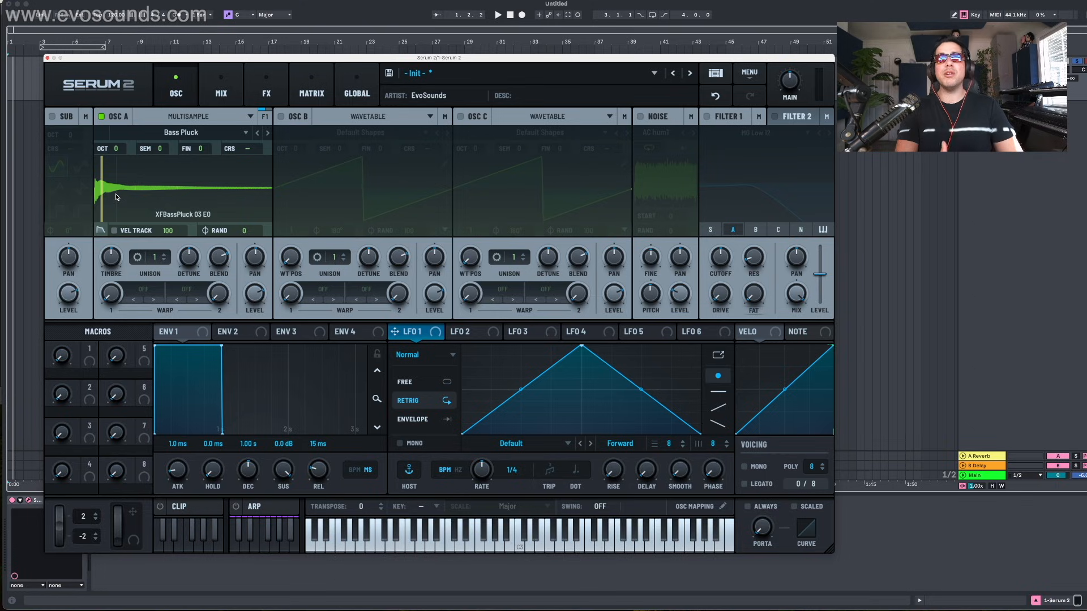
Step: Enable oscillator A's multisample envelope override, lower its sustain to minimum and lengthen its decay
left_click(102, 229)
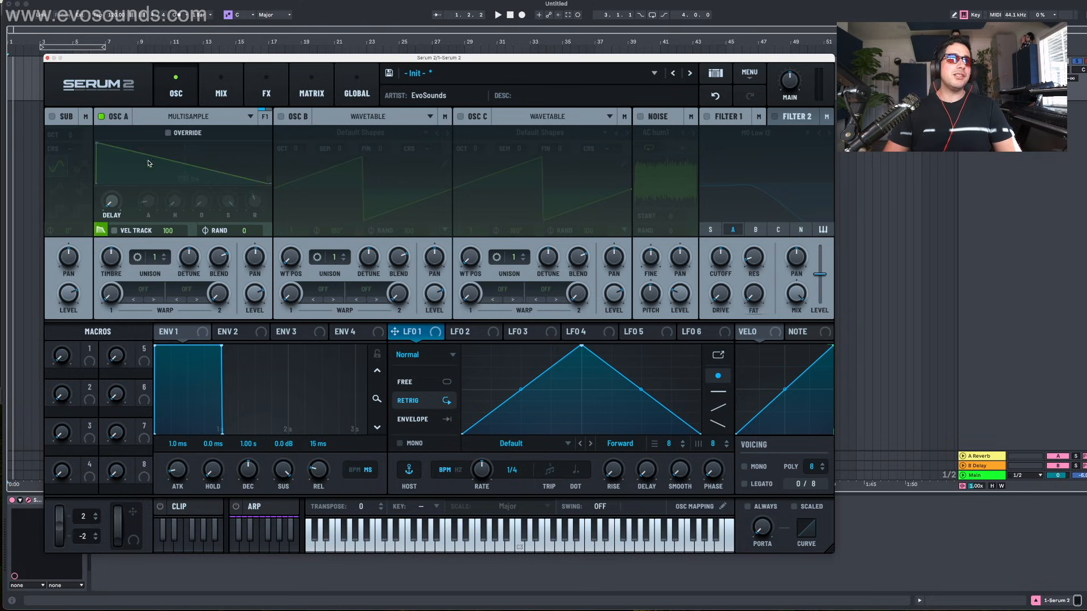
left_click(169, 133)
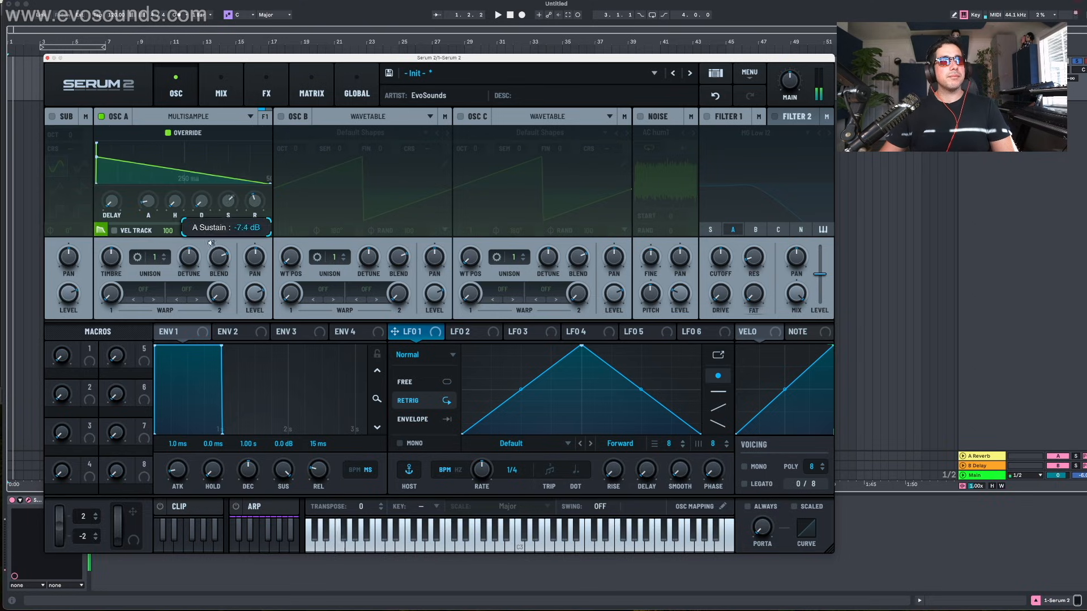
left_click_drag(211, 243, 172, 317)
left_click_drag(200, 203, 220, 151)
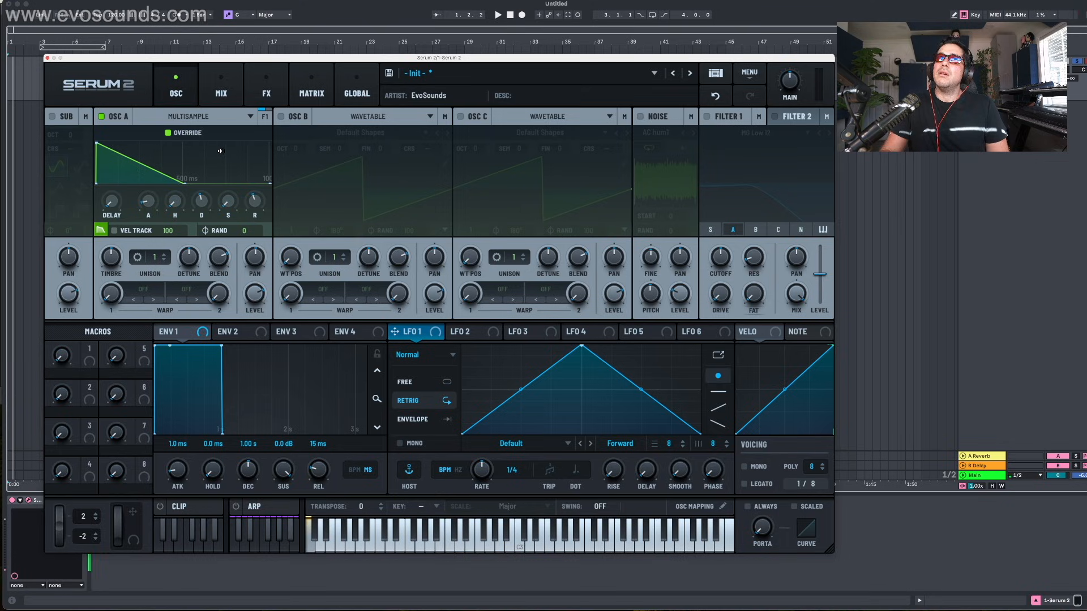
Step: Layer oscillator B's Default Shapes wavetable with Bass Pluck at 53% level, auditioning it at octaves +1 and -1
left_click(295, 120)
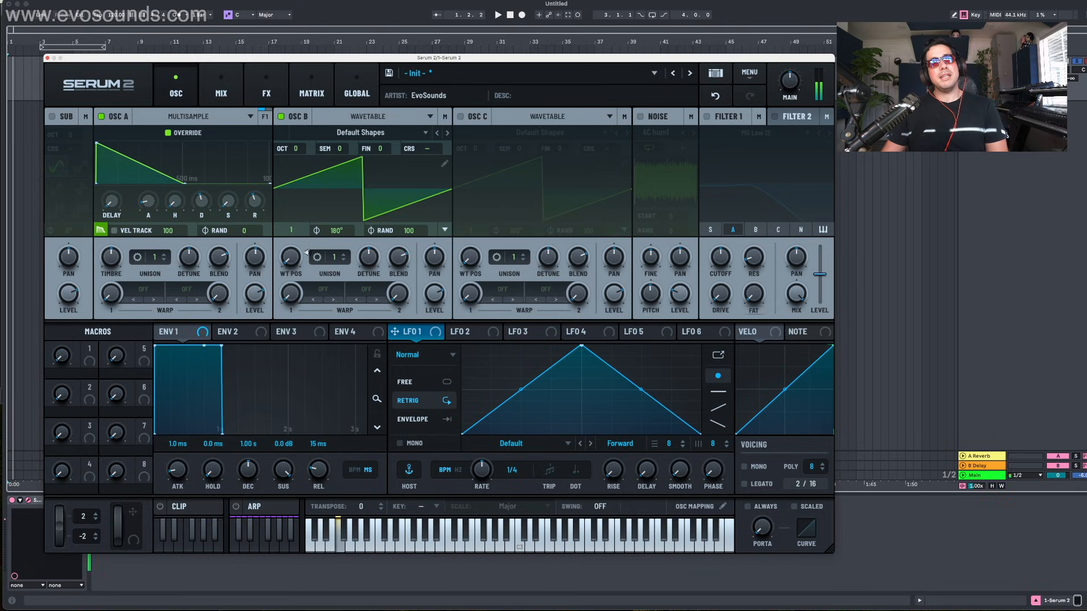
key("x")
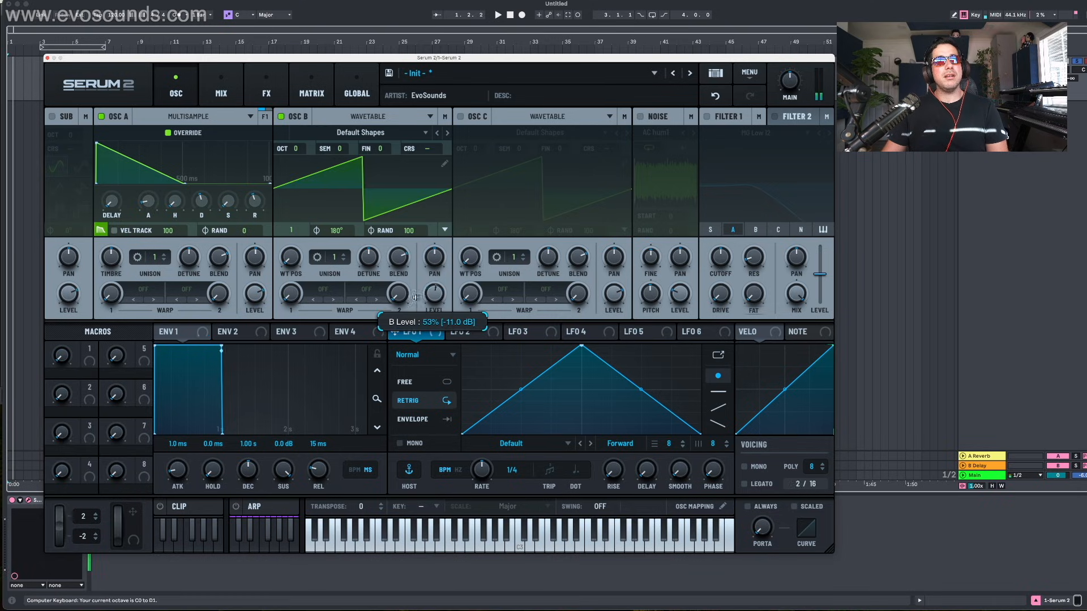
left_click_drag(294, 148, 303, 132)
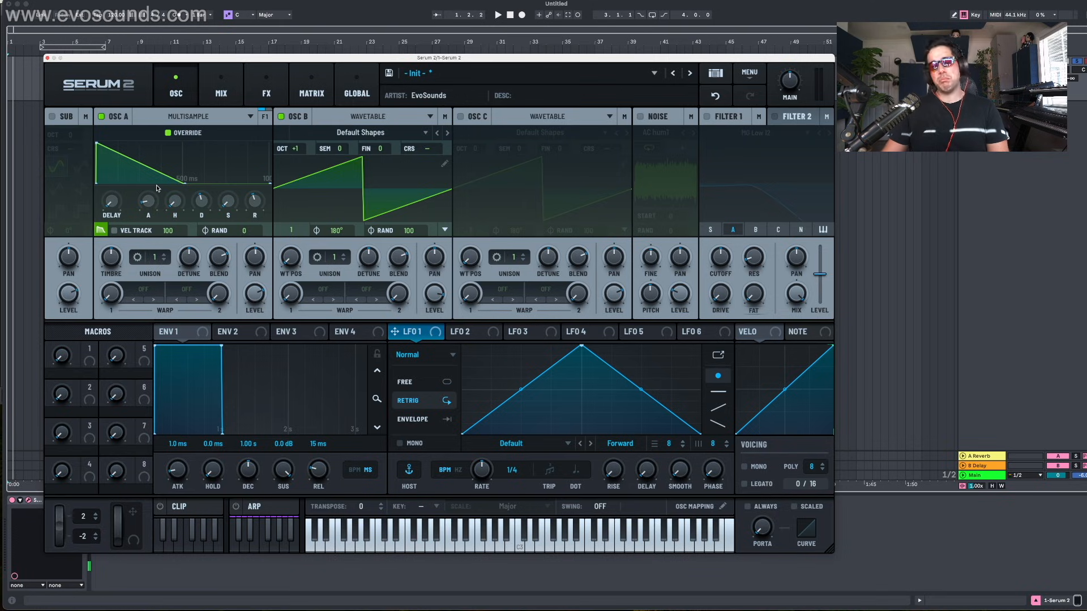
key("s")
left_click_drag(433, 294, 396, 324)
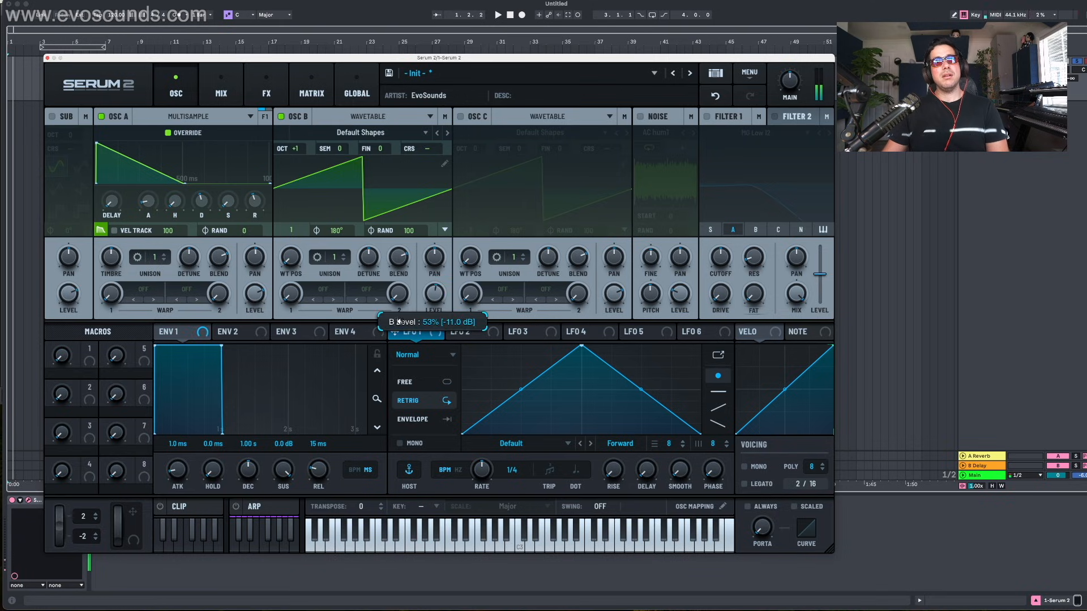
key("s")
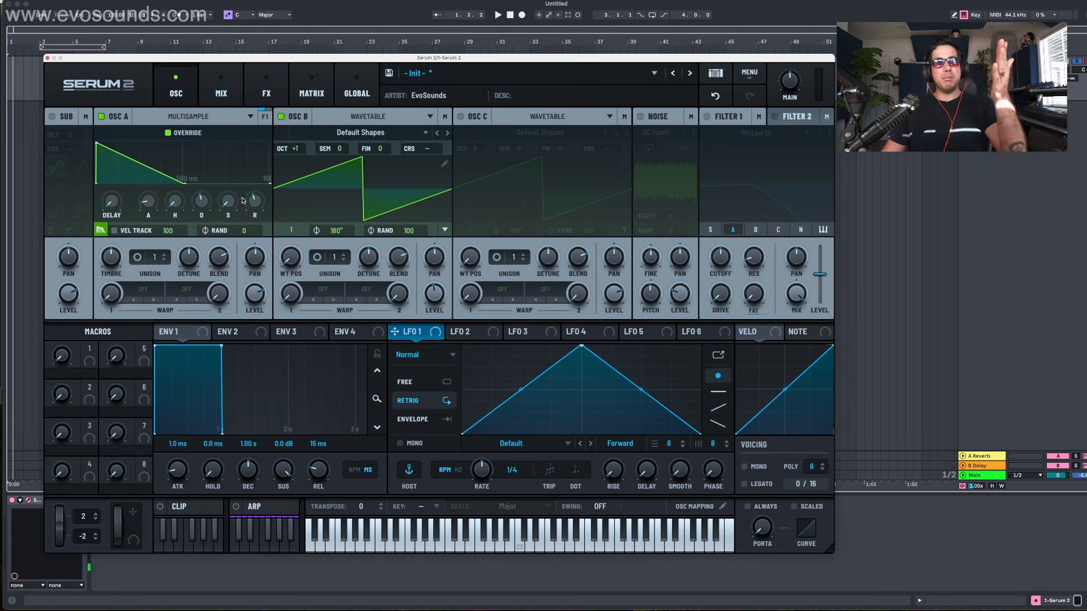
left_click_drag(299, 152, 289, 170)
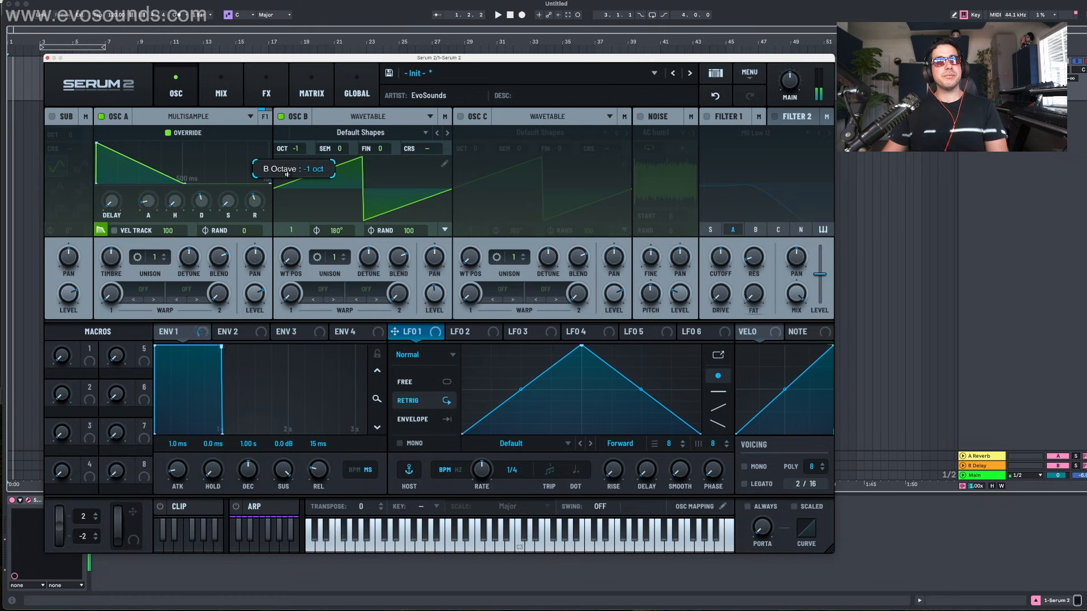
key("g")
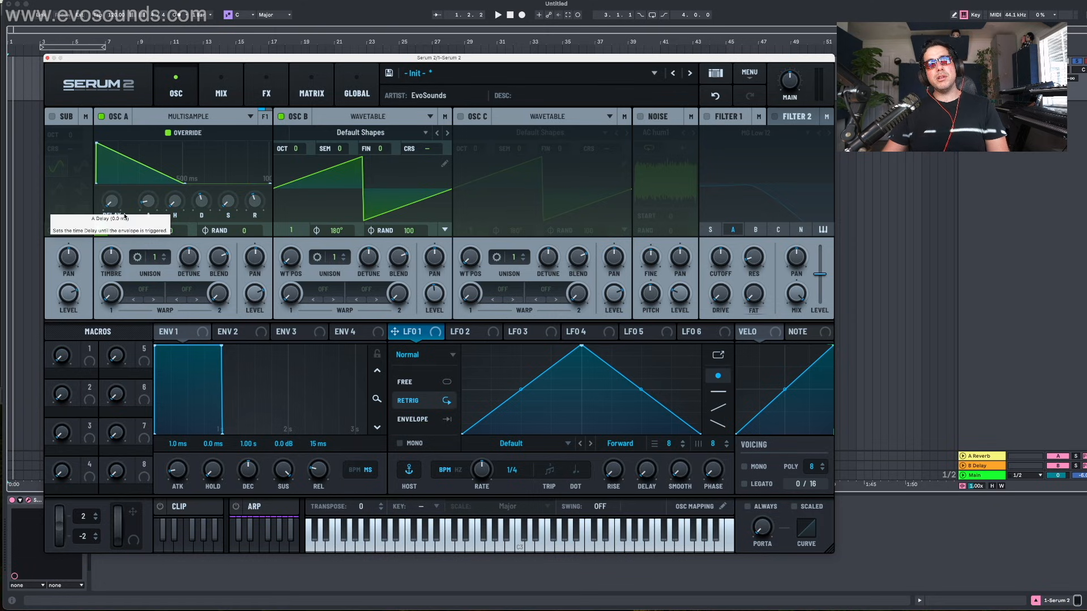
Step: Disable oscillator A's envelope override and oscillator B, and return oscillator A to the waveform display
left_click(167, 133)
left_click(280, 117)
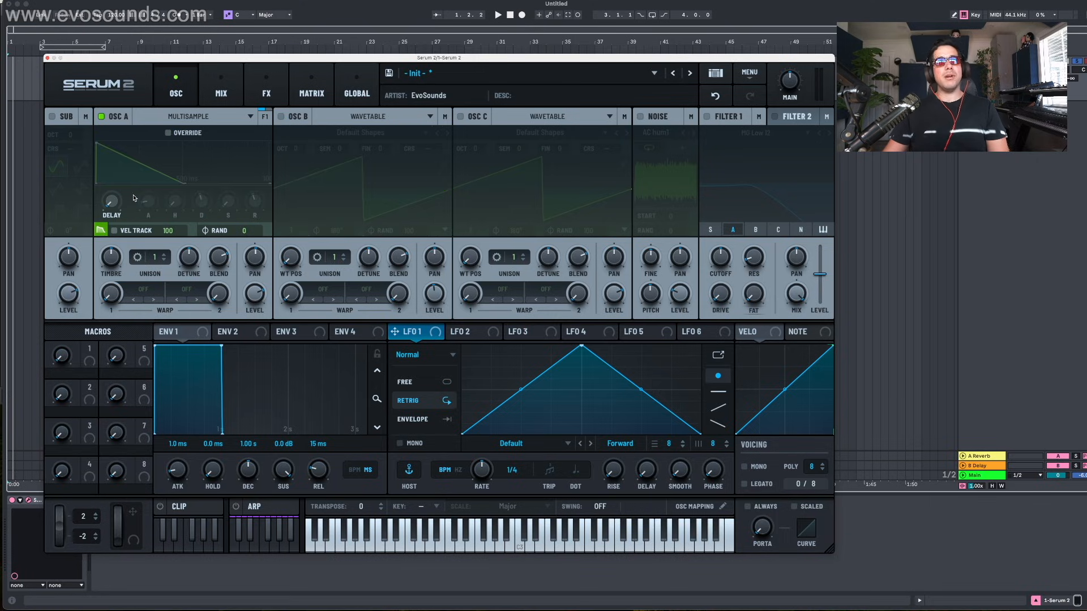
left_click(102, 230)
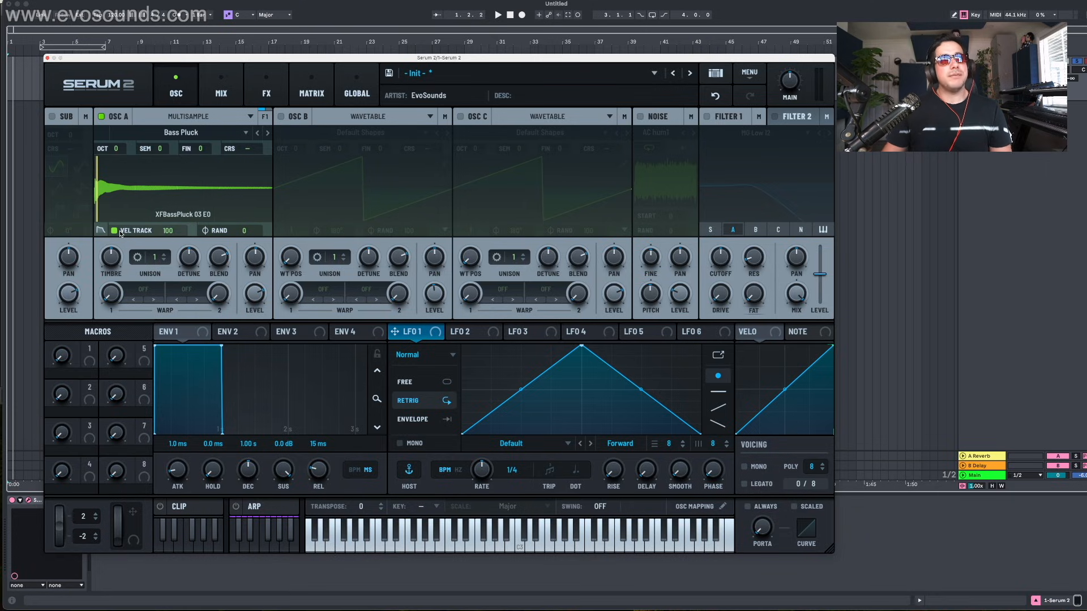
Step: Enable oscillator A's velocity tracking override at 100, show the sample zone map and play Bass Pluck notes up the keyboard
left_click_drag(169, 232, 196, 205)
key("a")
key("a")
key("a")
key("a")
key("a")
key("a")
key("a")
key("f")
key("g")
key("g")
key("k")
key("l")
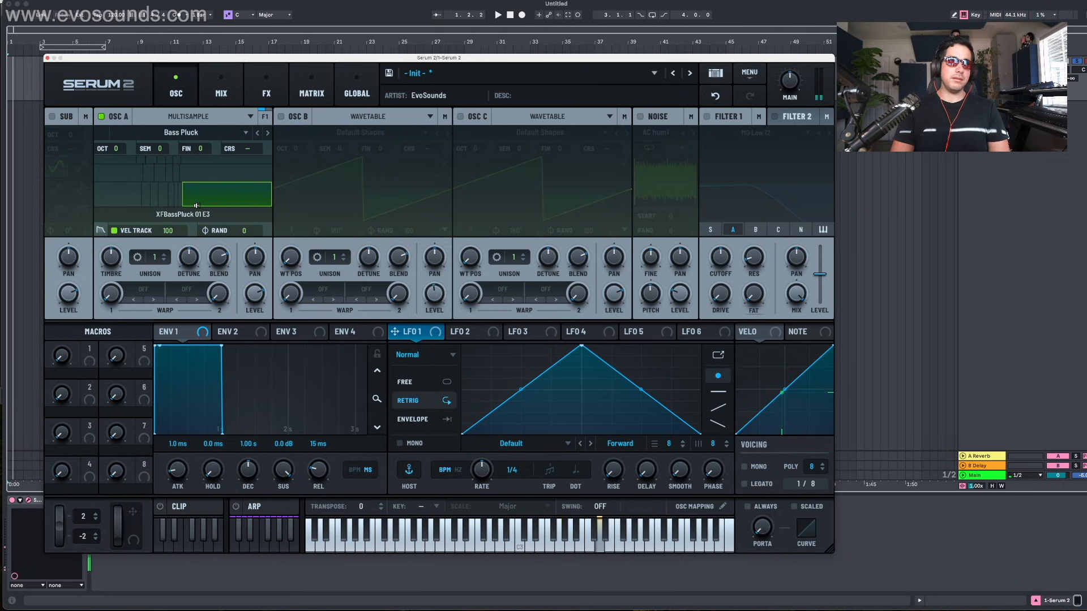
Step: Play Bass Pluck notes at different velocities one octave lower to examine which sample zones are triggered
key("z")
key("h")
key("l")
key("p")
key("h")
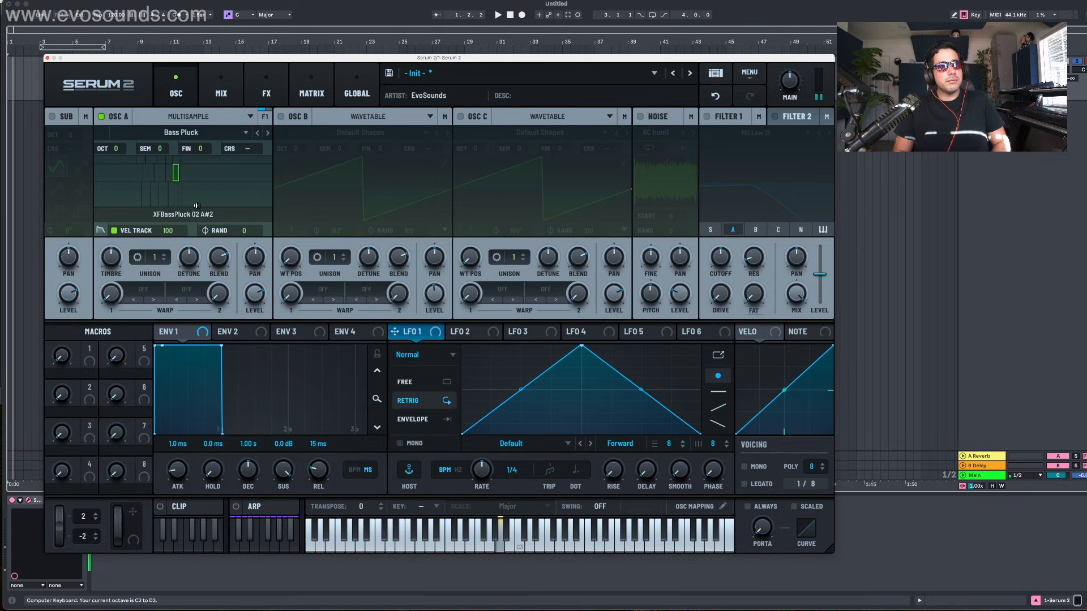
key("l")
key("p")
key("h")
key("h")
key("h")
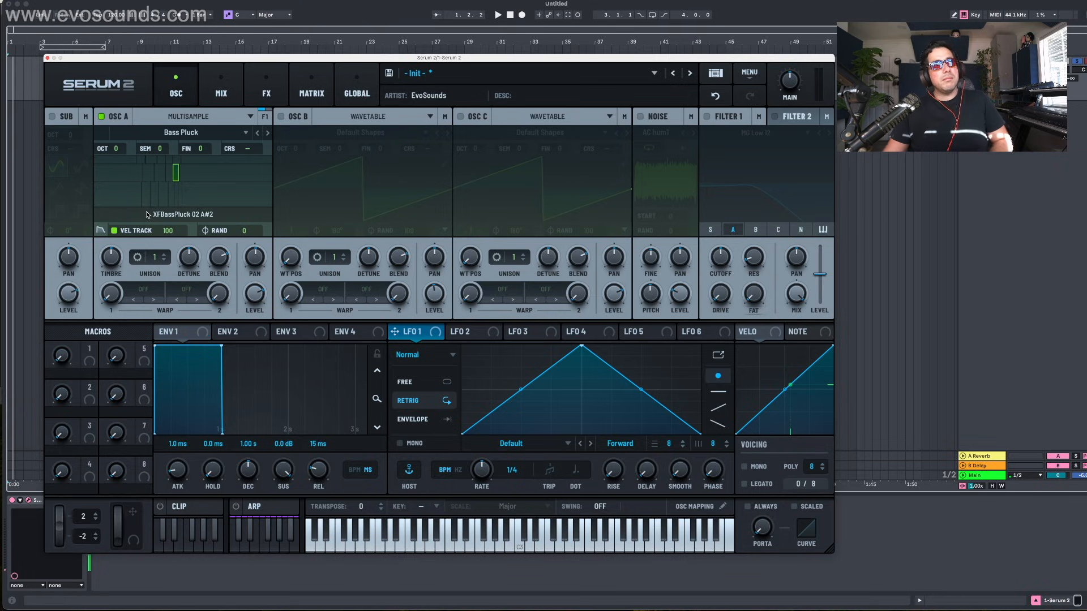
key("w")
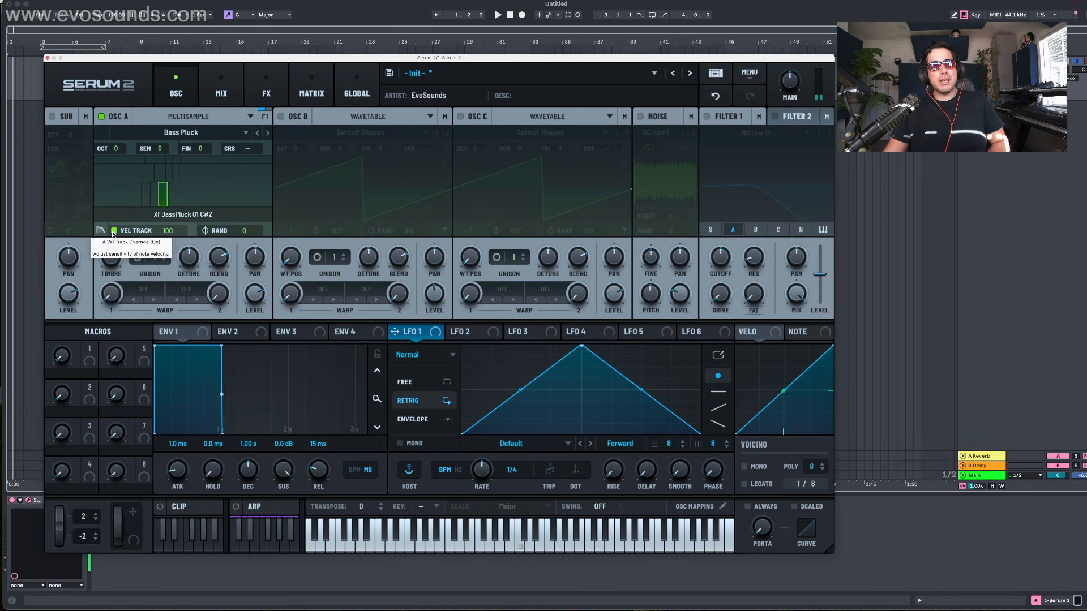
key("d")
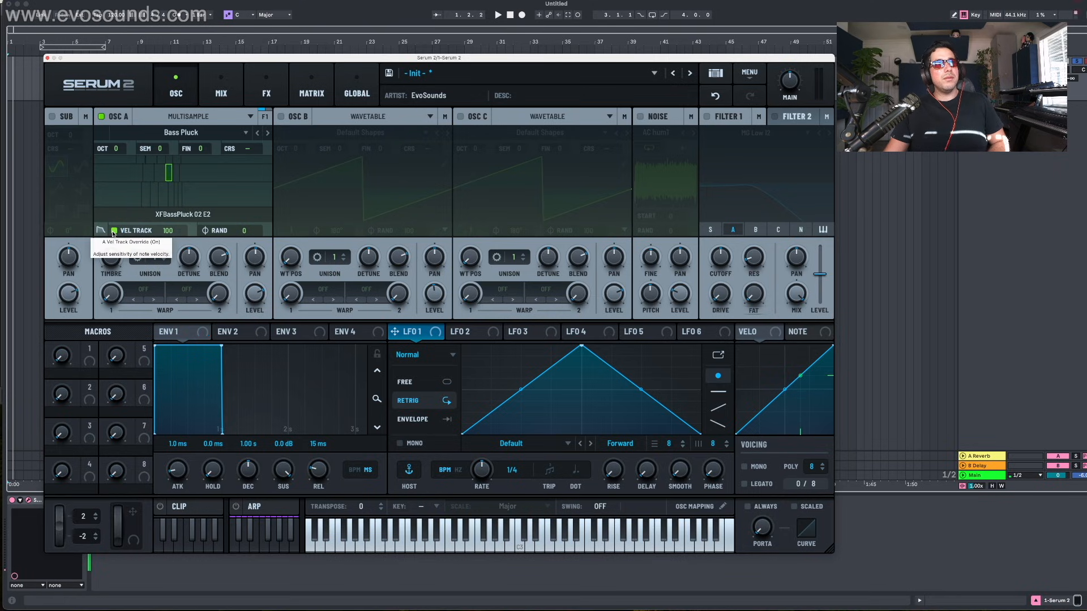
key("w")
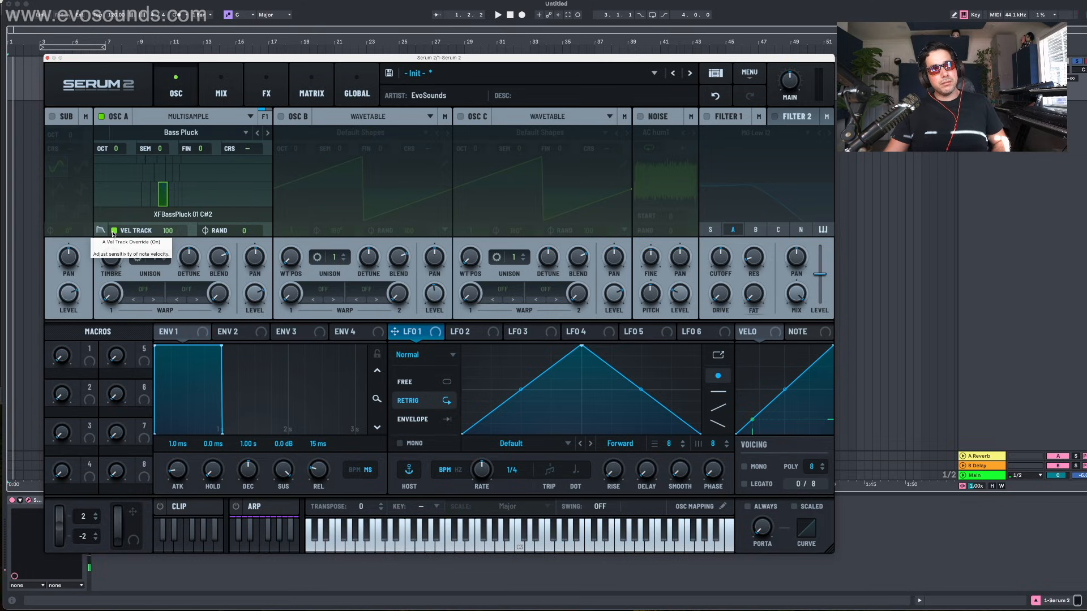
Step: Compare one repeated Bass Pluck note with the velocity tracking override off and on, and leave the override off
left_click(114, 231)
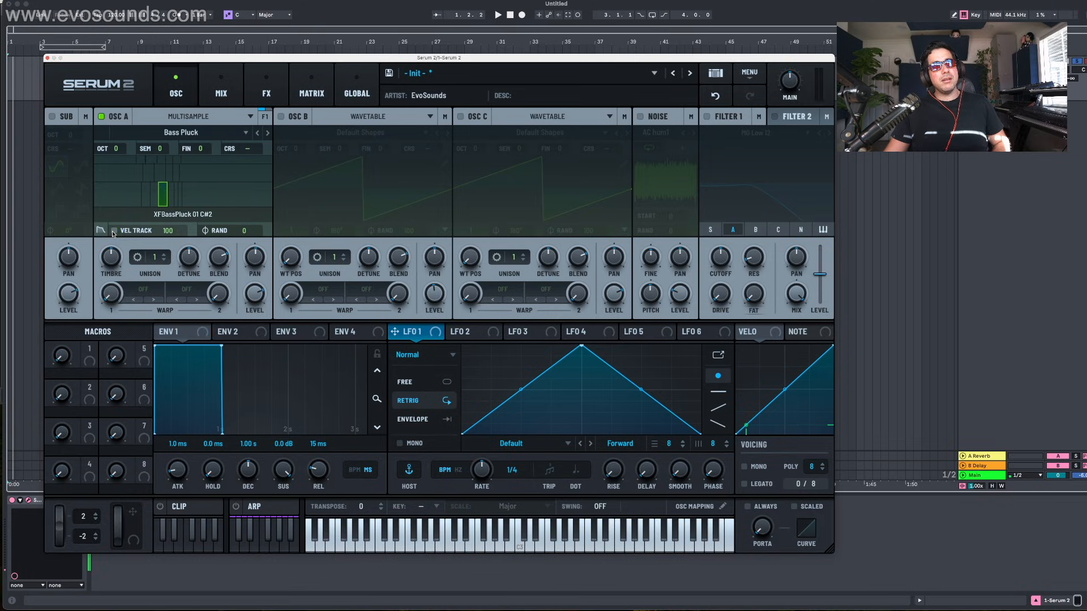
key("w")
left_click(114, 231)
key("w")
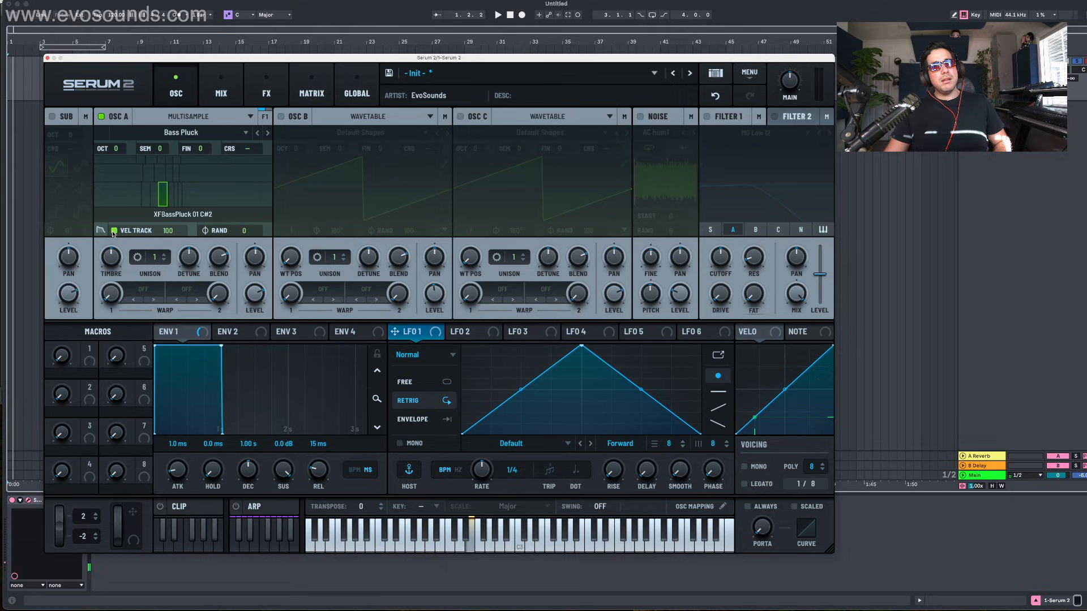
key("w")
key("w")
key("w")
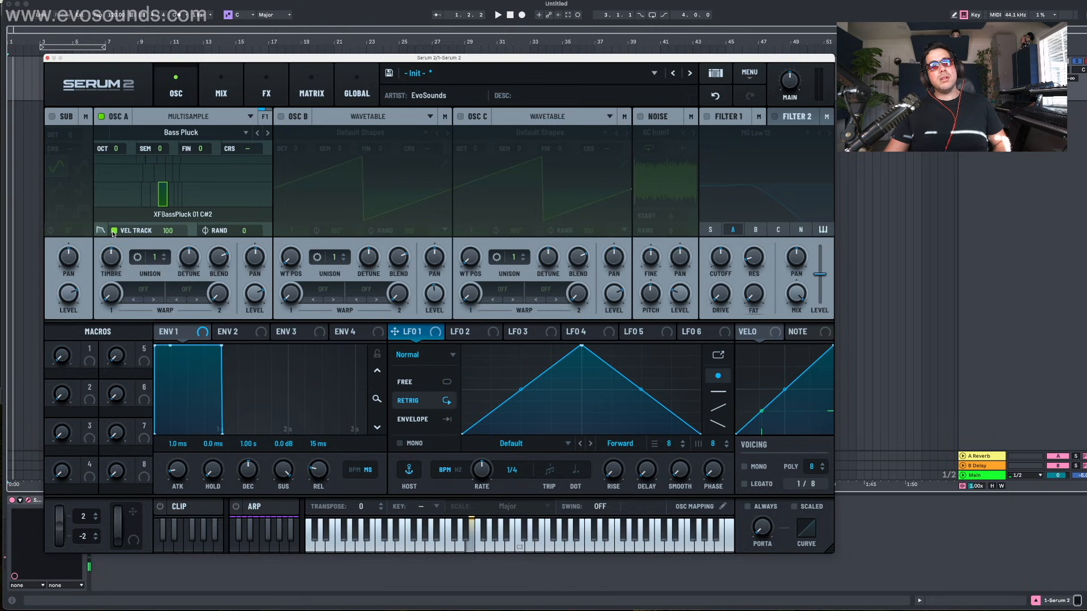
left_click(114, 231)
Step: Audition Bass Pluck with oscillator A's random phase raised to 16, 27 and 100, and return it to 0
right_click(210, 233)
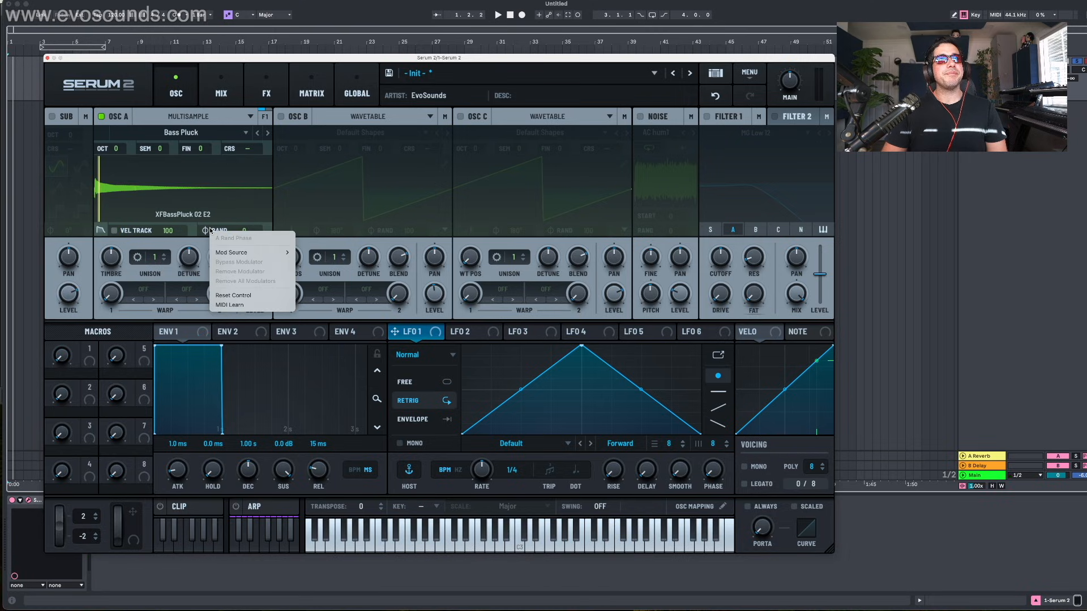
left_click(210, 229)
left_click_drag(210, 230, 251, 214)
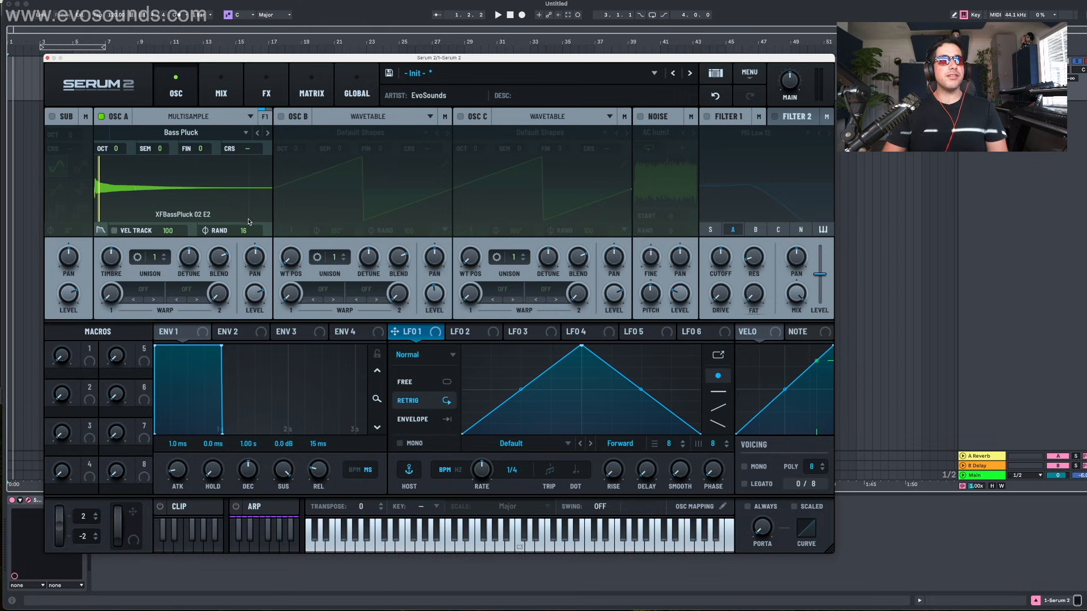
double_click(244, 230)
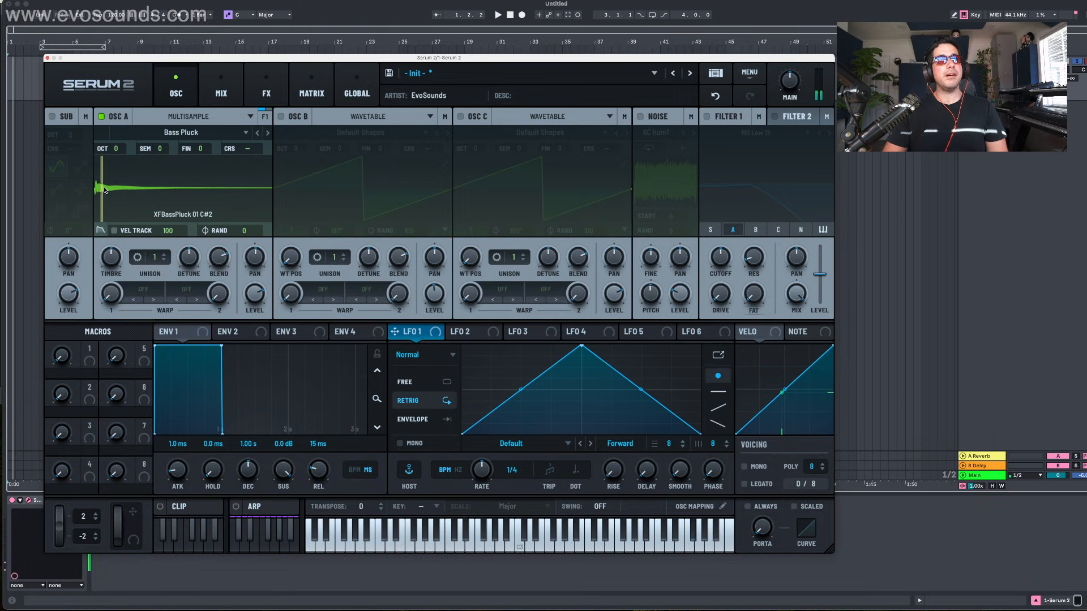
left_click_drag(220, 230, 240, 189)
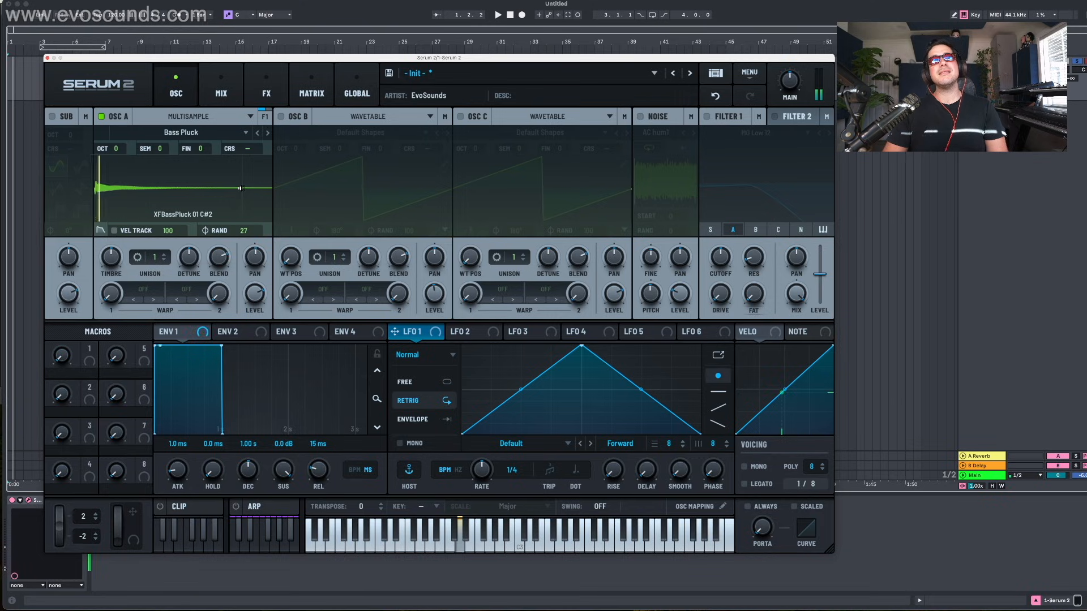
left_click_drag(270, 225, 280, 131)
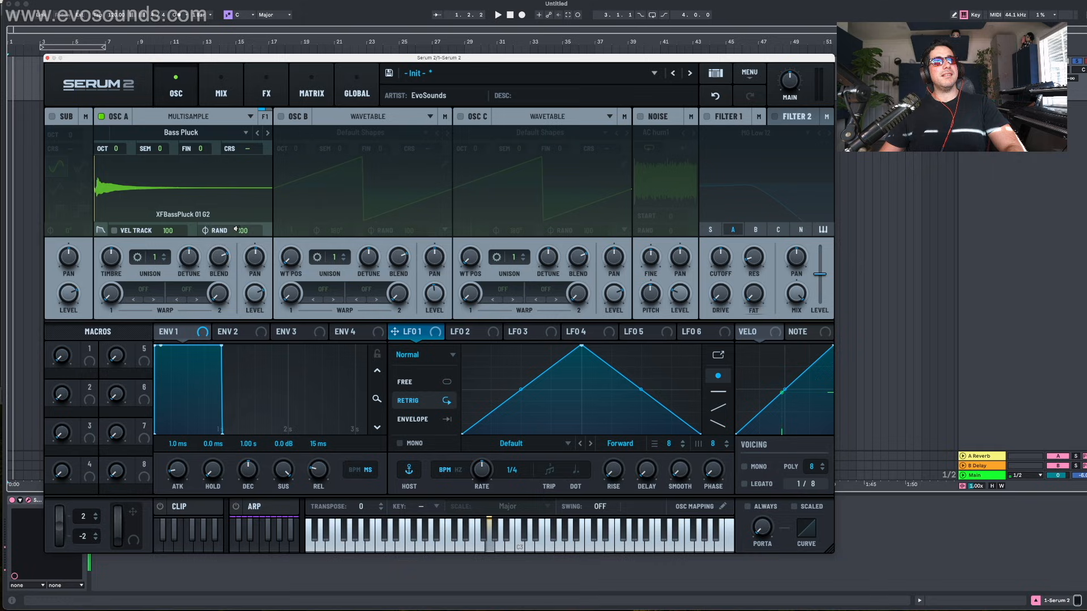
left_click_drag(208, 222, 209, 260)
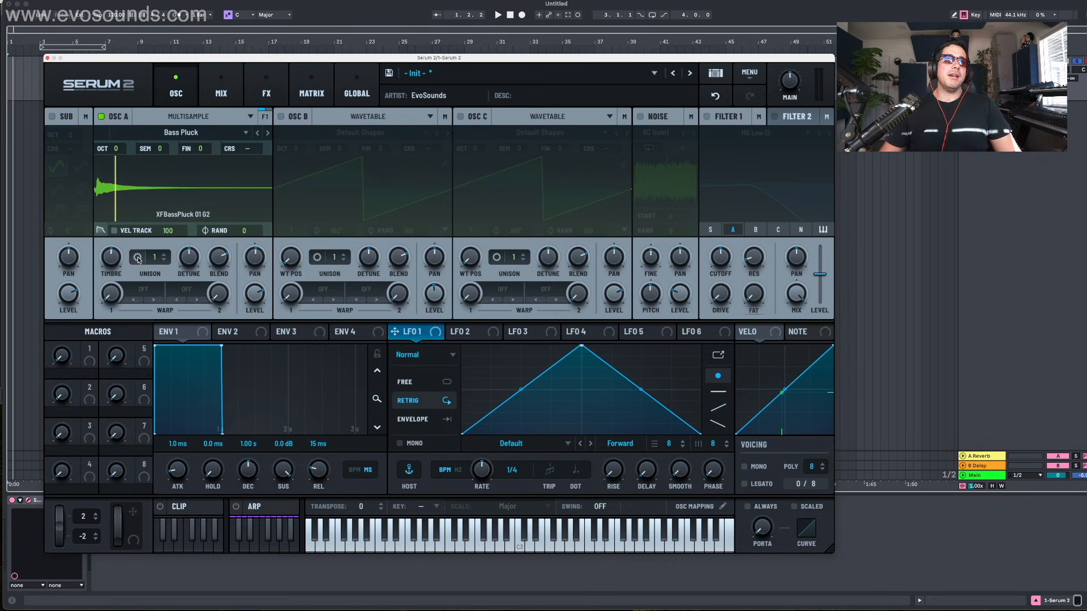
double_click(113, 256)
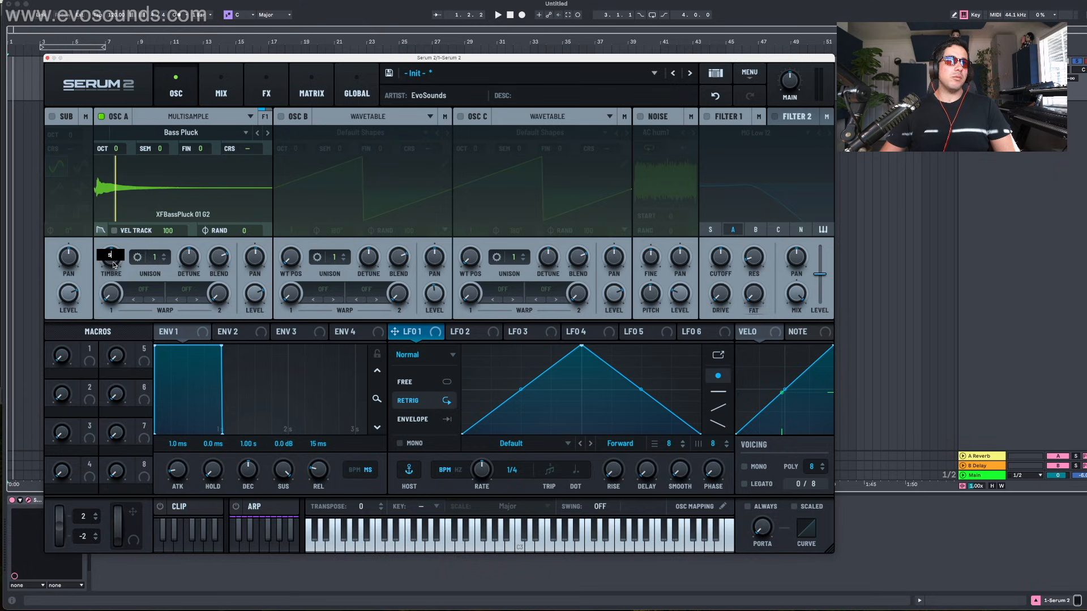
left_click(113, 265)
double_click(113, 260)
left_click(113, 264)
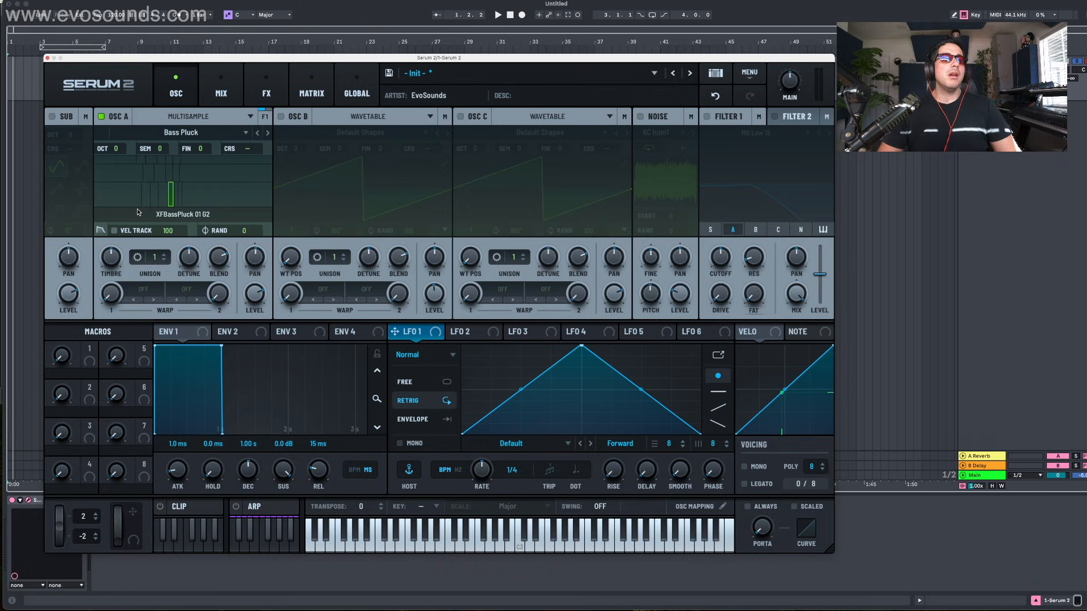
Step: Play Bass Pluck notes one octave higher and compare oscillator A's sample zone map with its waveform display
key("x")
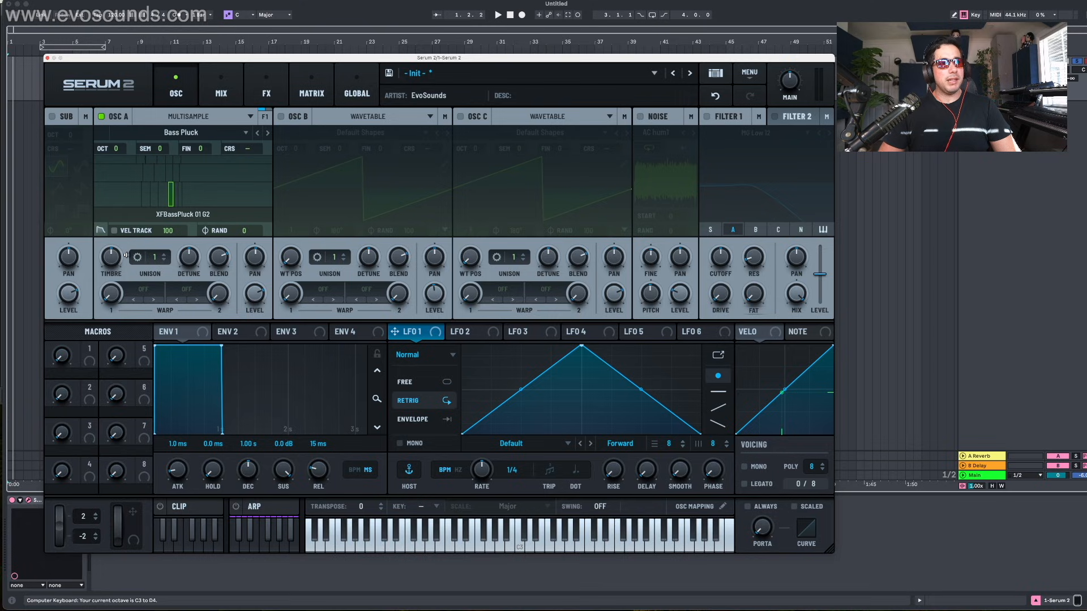
key("k")
key("l")
key("s")
key("h")
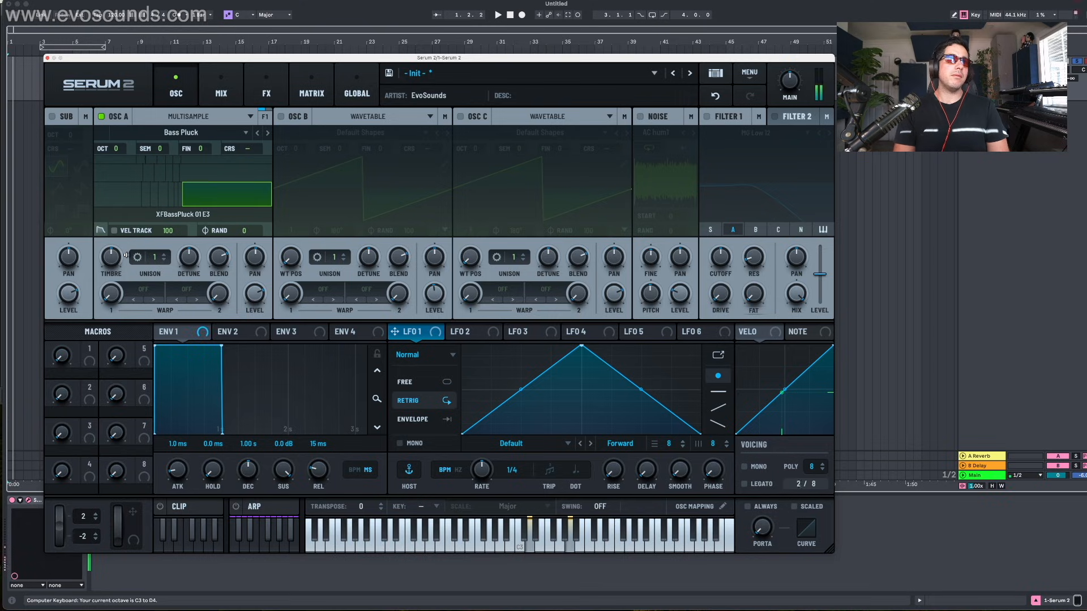
key("k")
key("l")
left_click(214, 179)
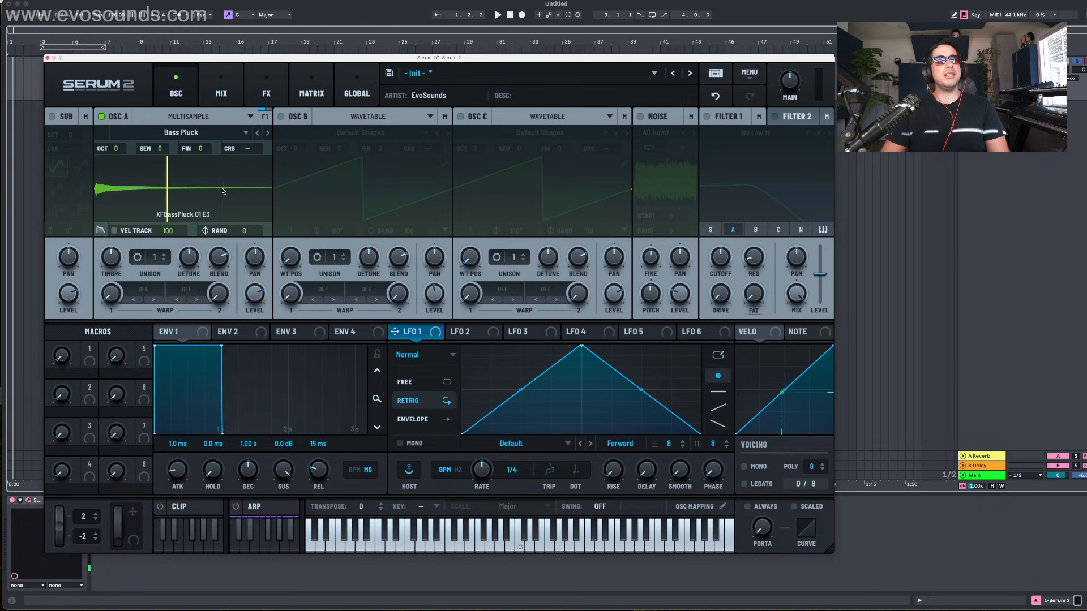
left_click(215, 191)
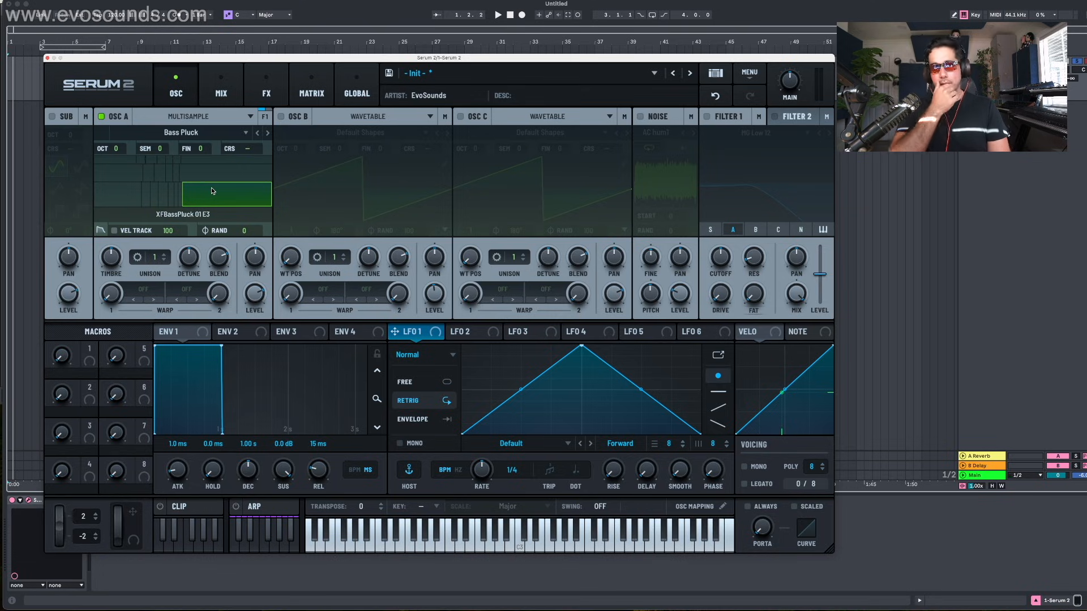
Step: Play several Bass Pluck notes to examine which zones of oscillator A's sample map are triggered
key("h")
key("j")
key("k")
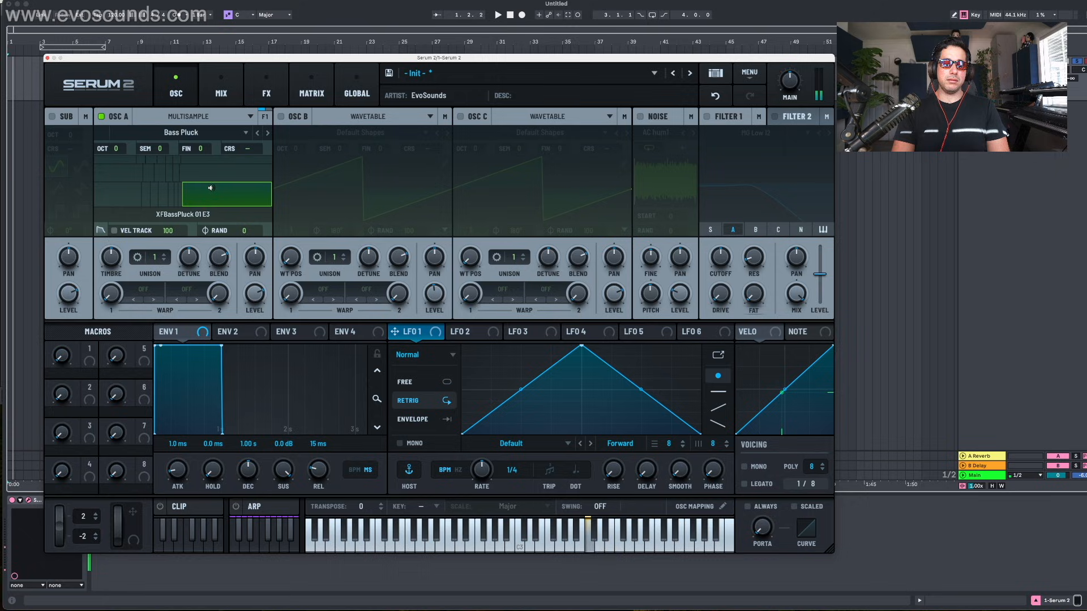
key("l")
key("h")
Step: Raise oscillator A's timbre while repeating one Bass Pluck note, and switch the sample zone map to the waveform display
left_click_drag(105, 260, 111, 232)
key("h")
key("h")
key("h")
key("h")
key("h")
key("h")
left_click(145, 199)
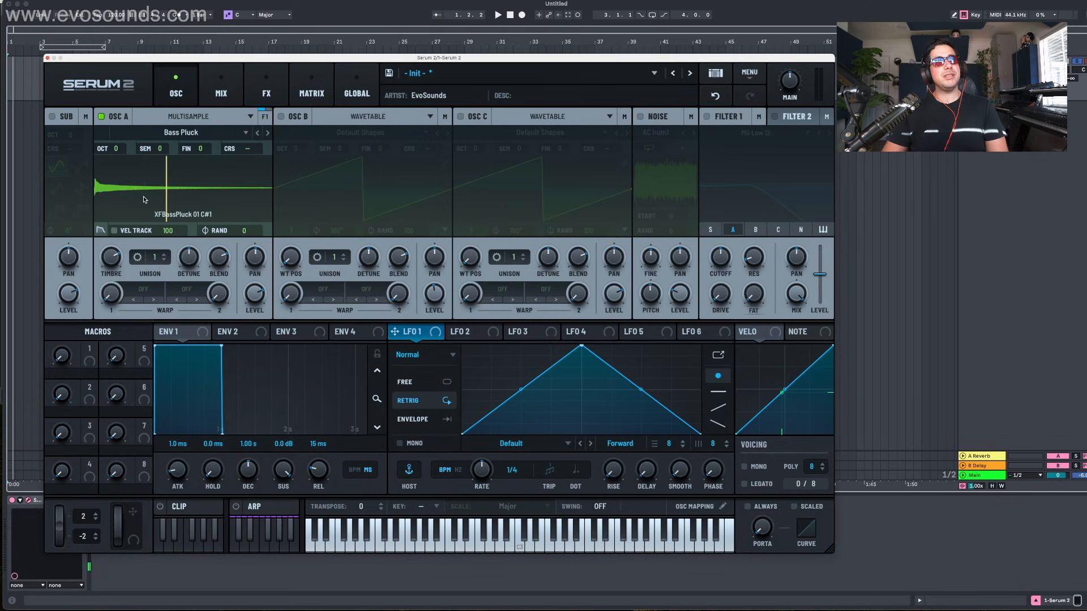
Step: Play different Bass Pluck notes with the raised timbre to compare the sample waveforms they trigger
key("l")
key("f")
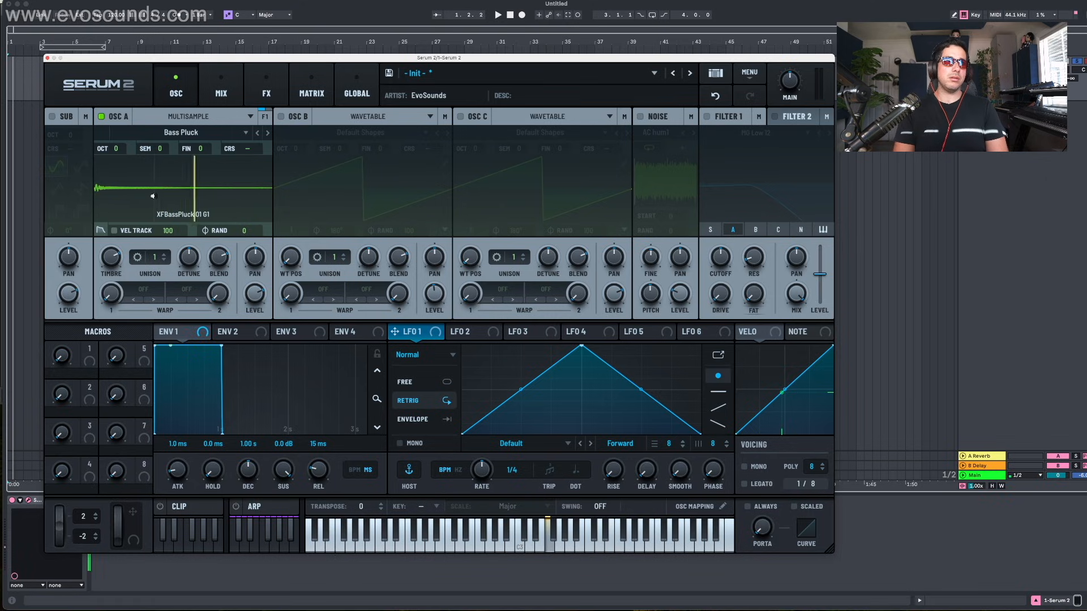
key("h")
key("k")
key("l")
key("f")
Step: Audition one repeated Bass Pluck note while lowering oscillator A's timbre to 4 semitones, and reset the timbre to its default
mouse_move(114, 262)
left_mouse_down()
mouse_move(105, 286)
mouse_move(118, 254)
mouse_move(103, 270)
left_mouse_up()
key("h")
key("h")
key("h")
key("h")
key("h")
key("h")
key("h")
key("h")
key("h")
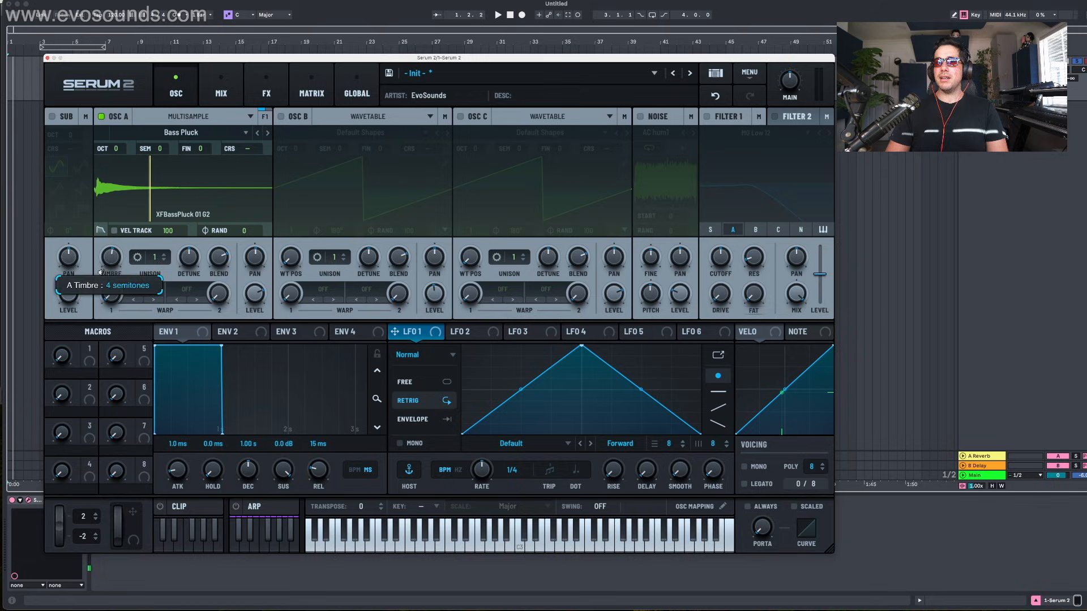
double_click(106, 260)
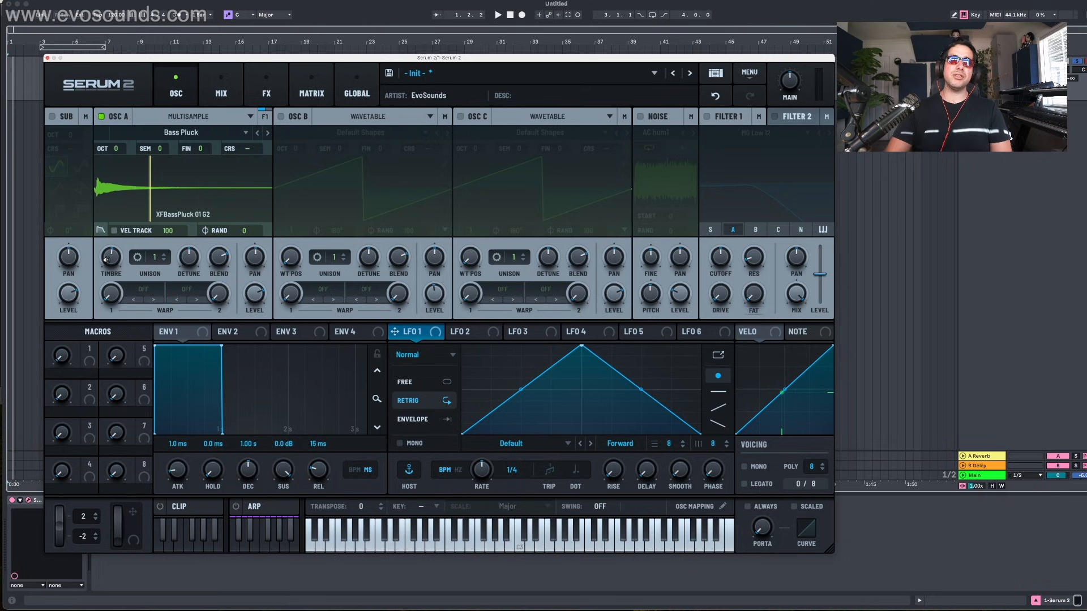
Step: Show oscillator A's sample zone map, raise the timbre to 42 semitones to compare the triggered zone, and reset the timbre
left_click(151, 204)
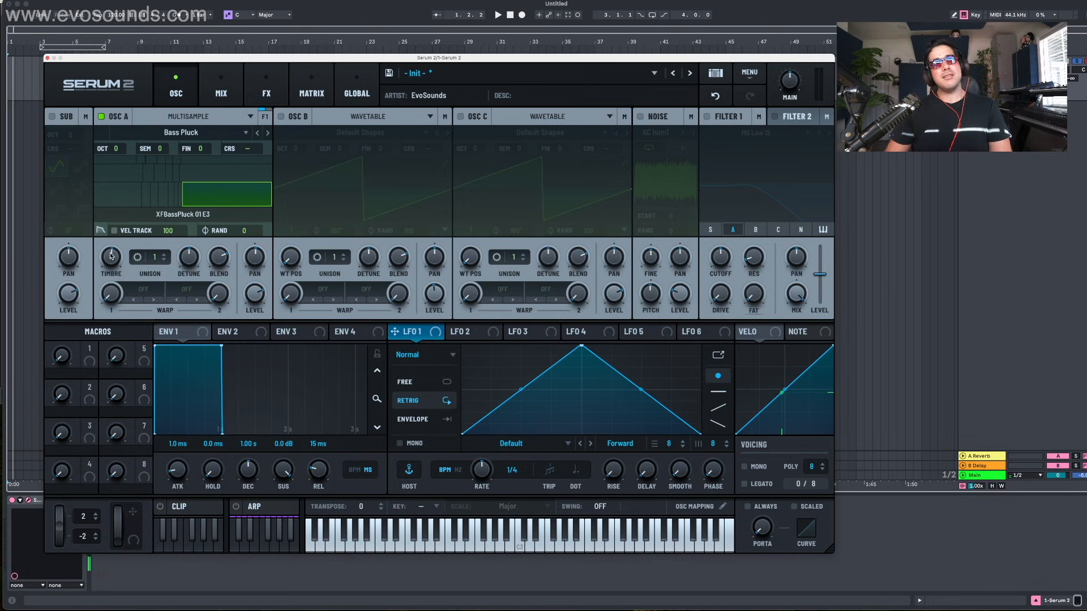
left_click_drag(113, 252, 123, 232)
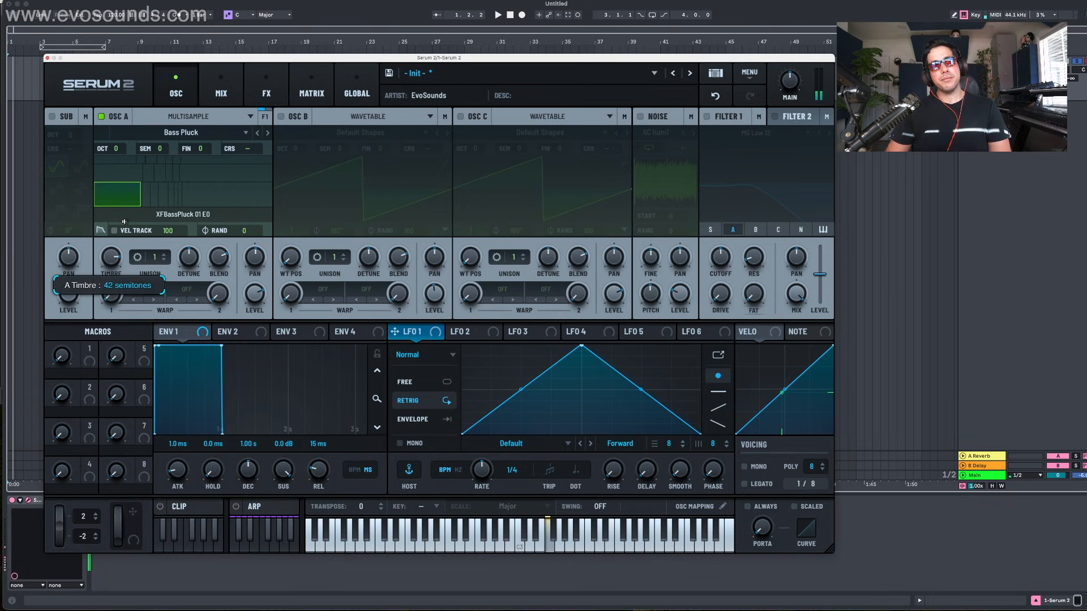
right_click(114, 262)
left_click(131, 323)
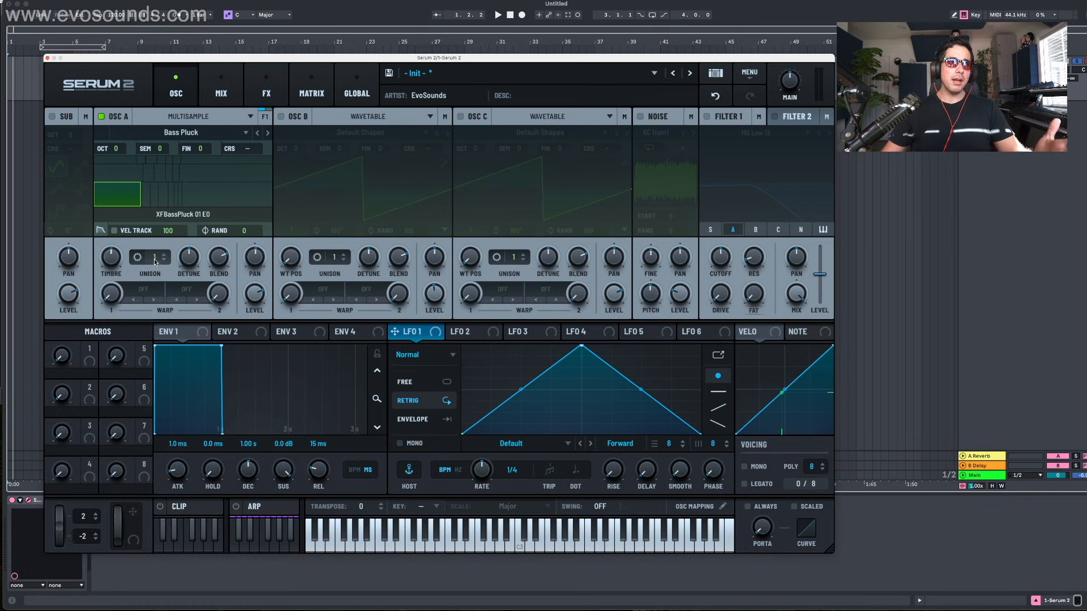
Step: Set oscillator A's unison to 5 voices and play a few Bass Pluck notes
mouse_move(154, 260)
left_mouse_down()
mouse_move(172, 231)
mouse_move(185, 273)
mouse_move(186, 258)
left_mouse_up()
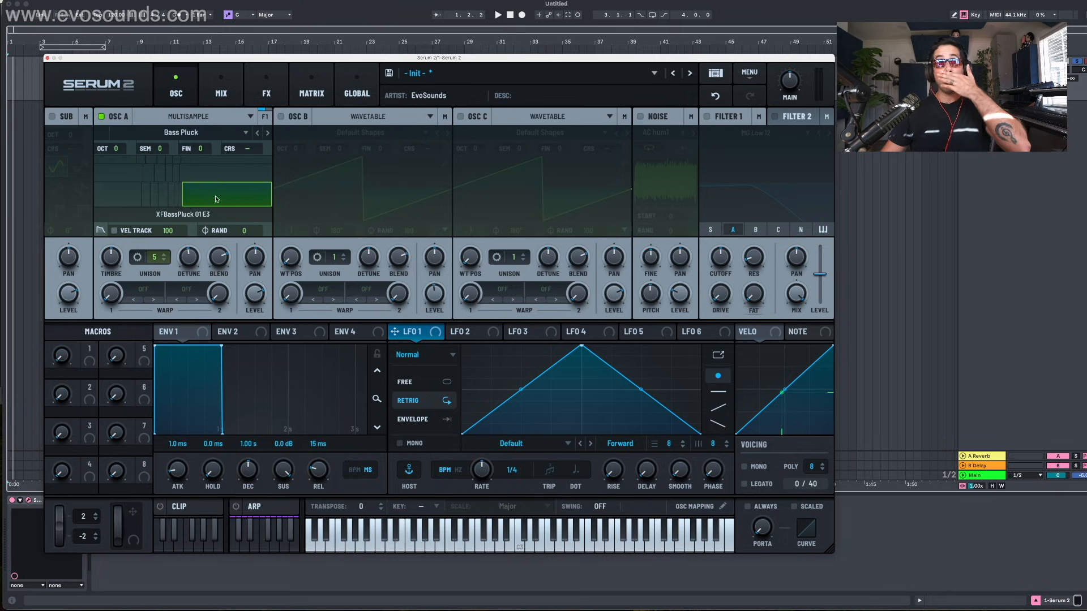
key("h")
key("a")
key("s")
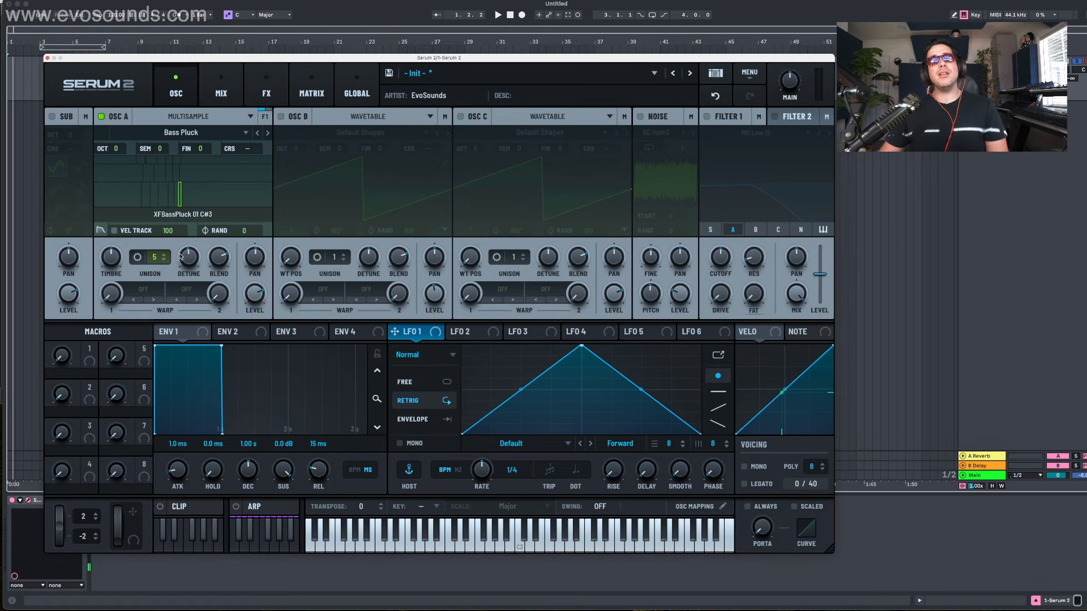
Step: Open oscillator A's unison settings, reduce the unison width to 4, and raise the random phase to 26
left_click(137, 258)
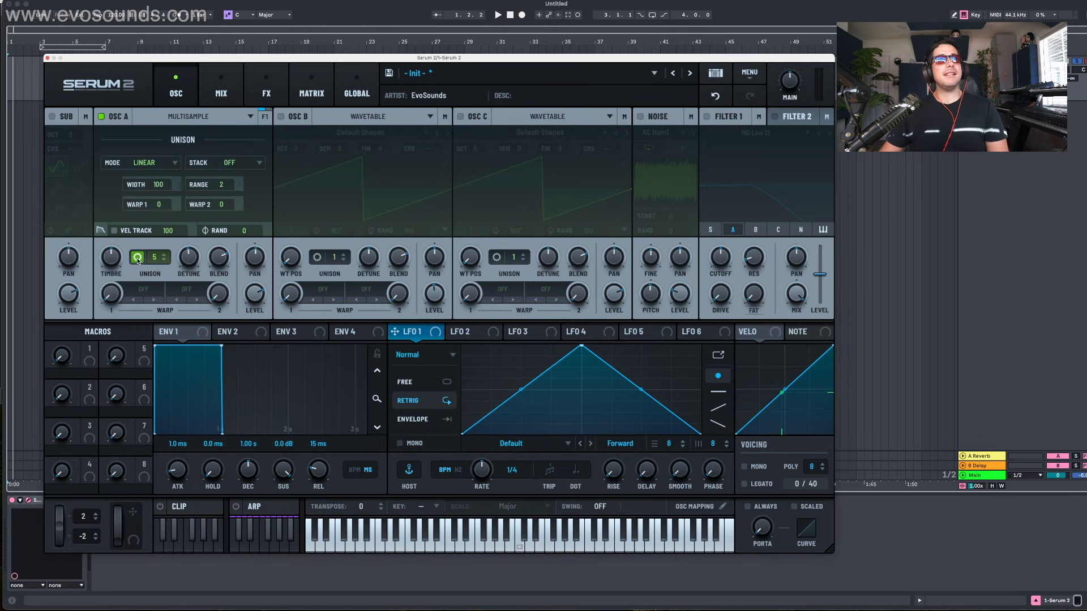
left_click_drag(164, 185, 162, 254)
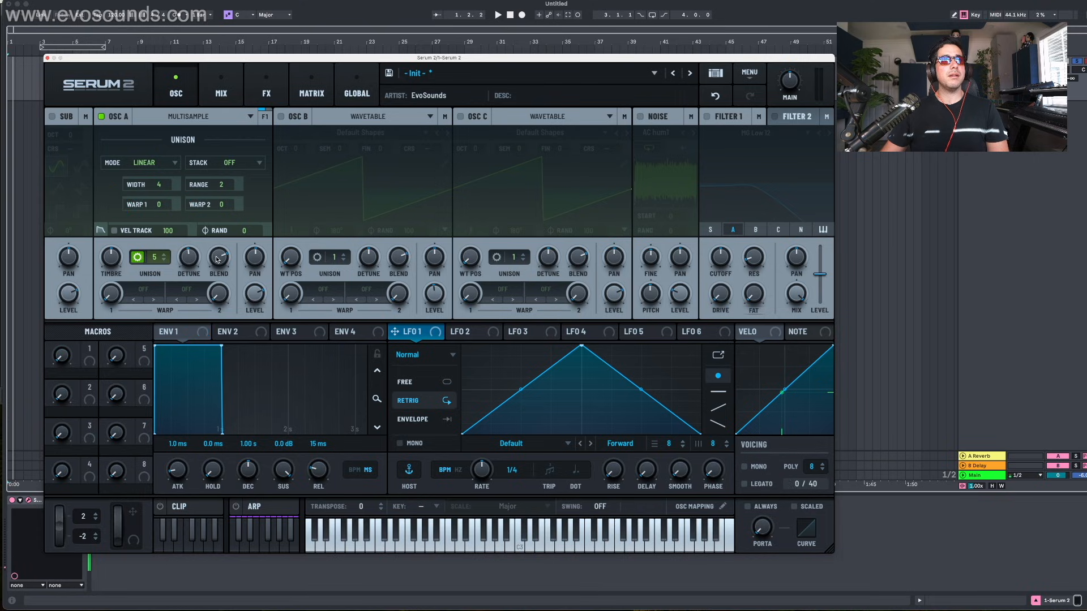
left_click_drag(244, 231, 234, 192)
Step: Examine the available unison stack and mode options for oscillator A, leaving stack off and mode on Linear
left_click(229, 163)
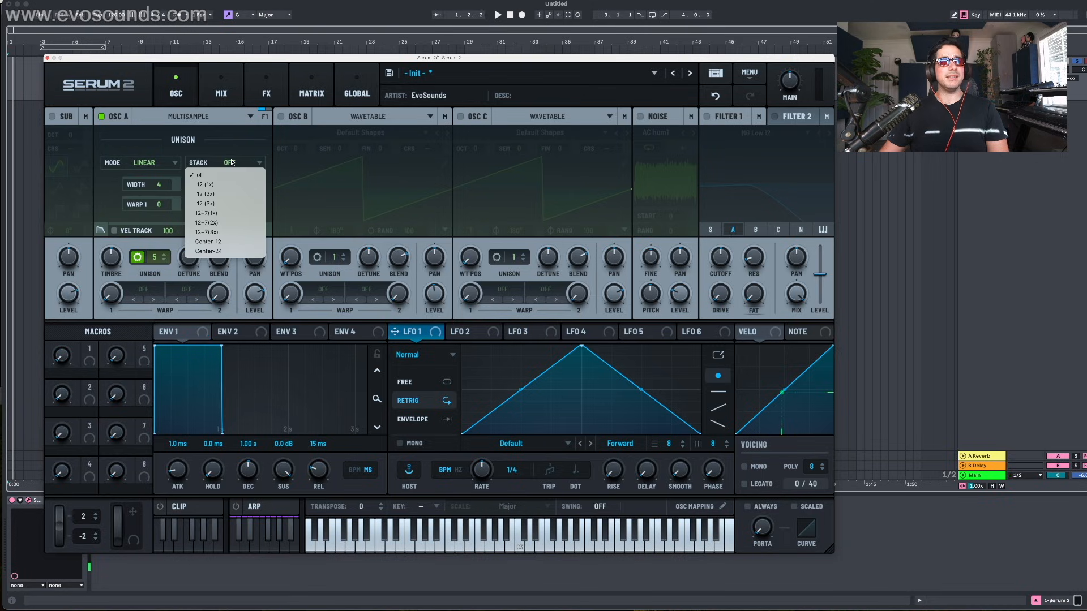
left_click(229, 162)
left_click(153, 163)
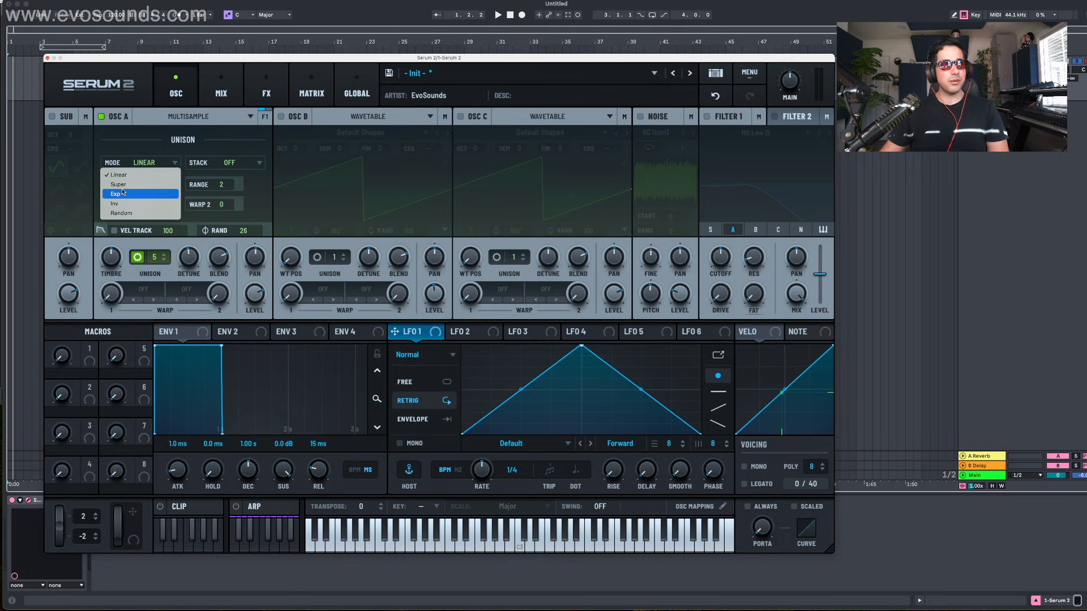
left_click(138, 162)
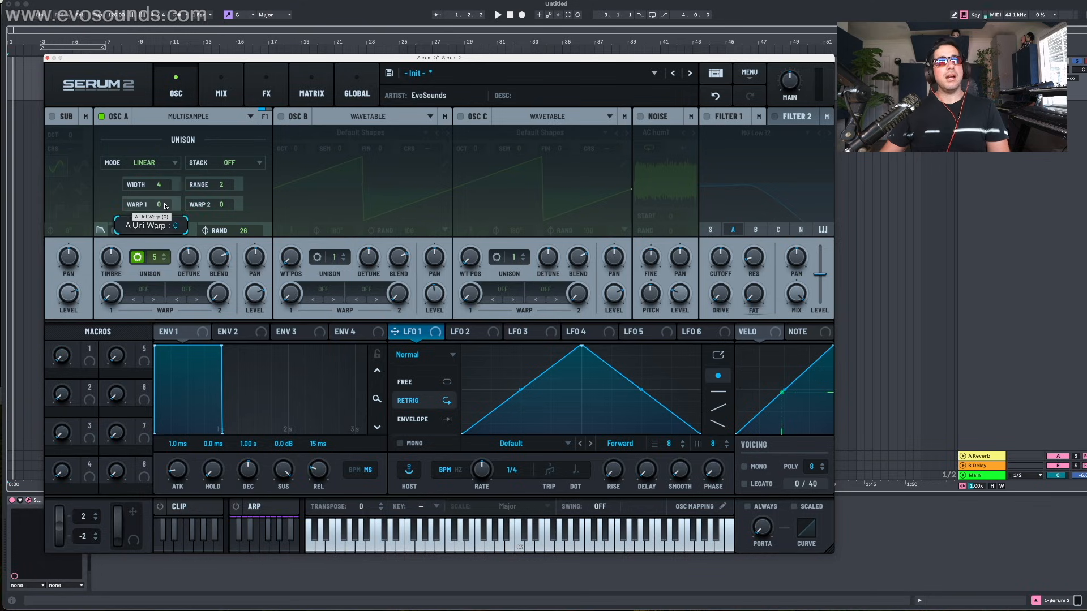
Step: Assign an HPF to oscillator A's first warp slot and raise the unison Warp 1 amount to 90
left_click_drag(160, 206, 160, 156)
left_click(151, 292)
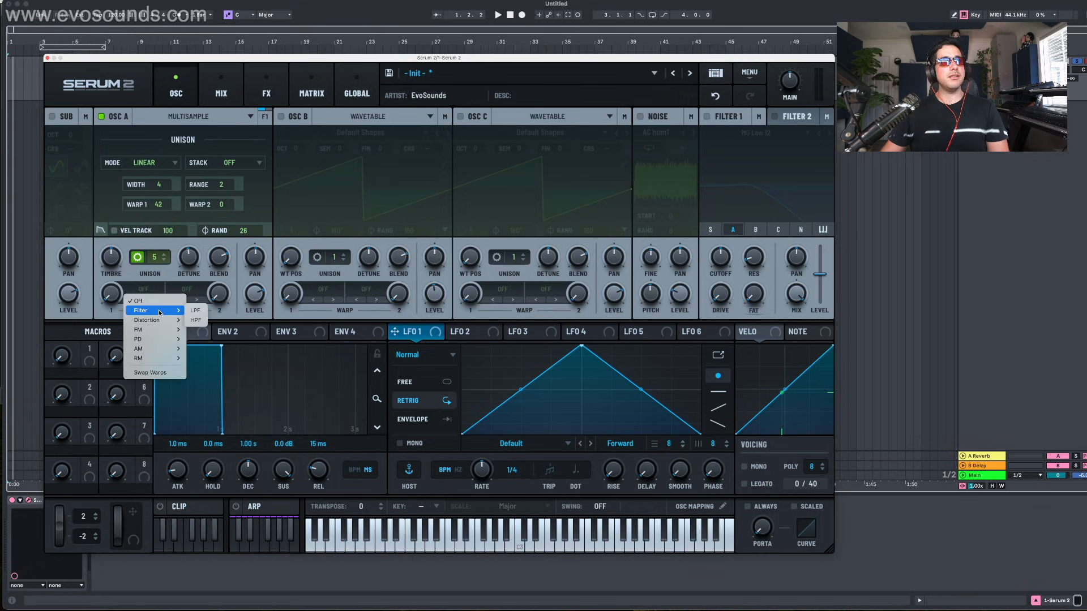
left_click(195, 312)
left_click_drag(171, 207, 169, 182)
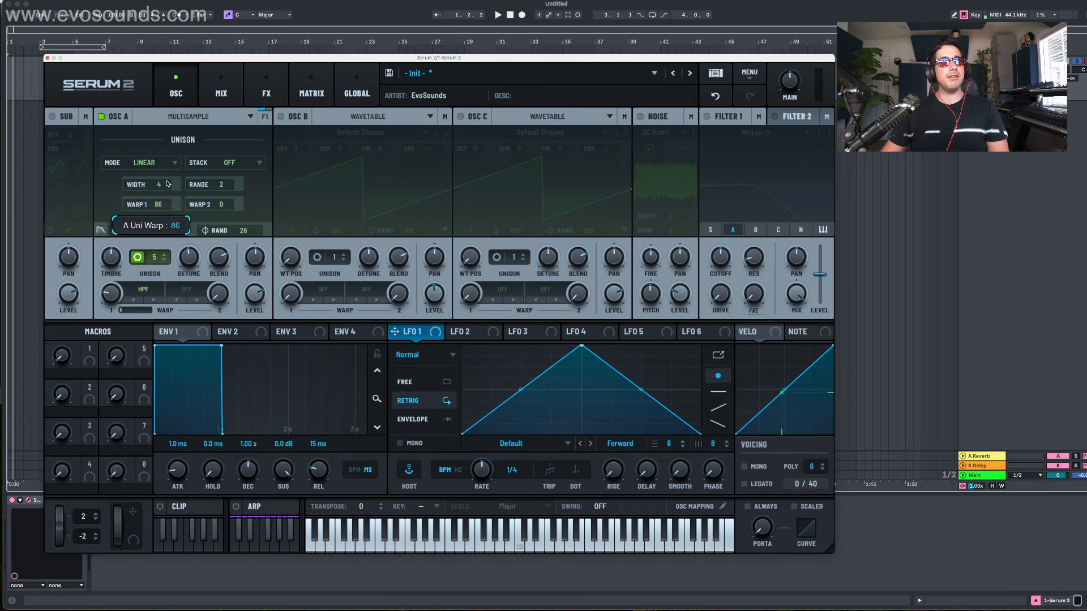
Step: Set oscillator A's unison to 16 voices, and audition it while raising the HPF warp amount and the unison width
left_click_drag(155, 257, 156, 210)
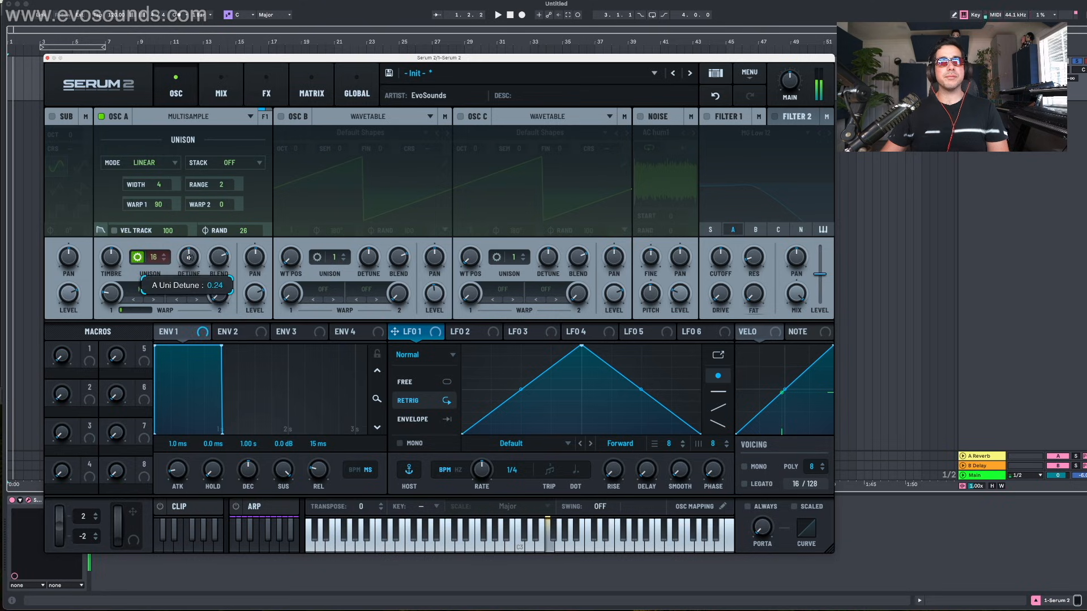
left_click_drag(106, 287, 238, 303)
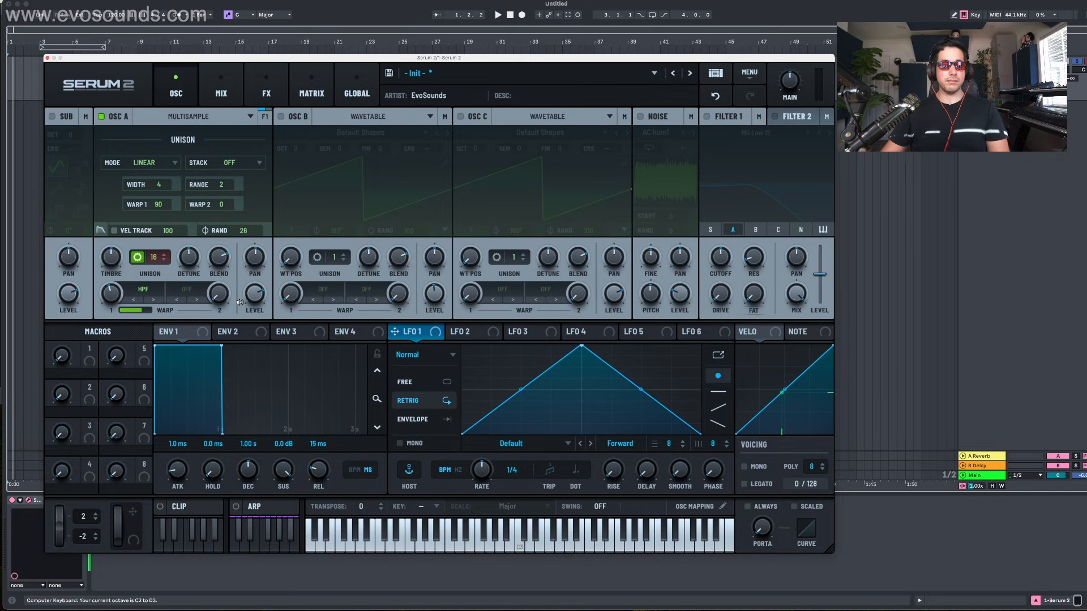
left_click_drag(168, 186, 187, 130)
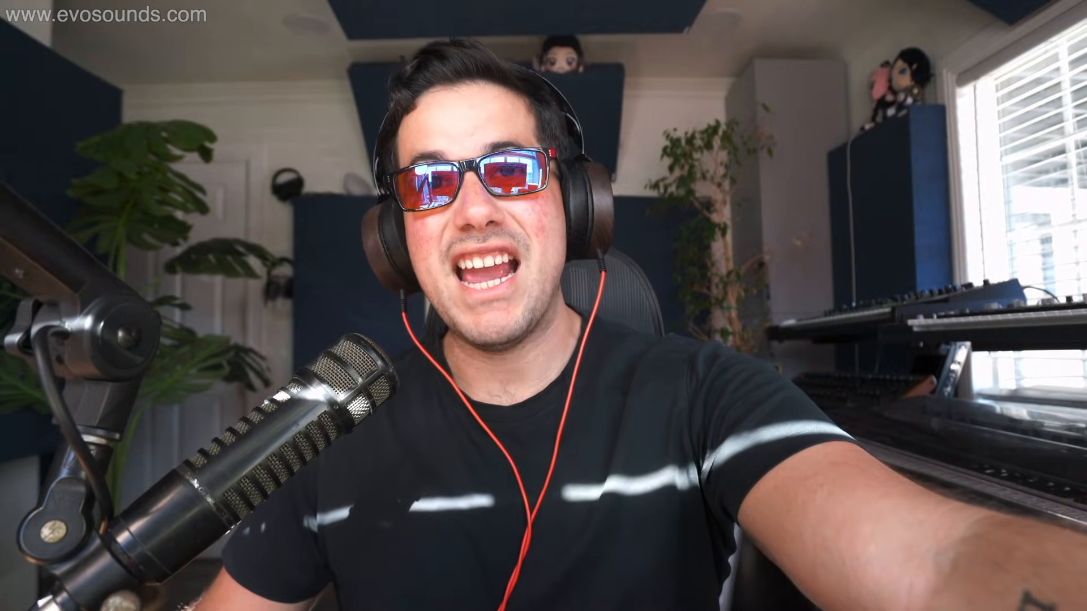
Step: Load EvoSounds - OB6 Stab C Minor 7TH from EvoSounds Chord Stabs Minimal Nights 3 into oscillator A's Sample mode and play it
left_click(206, 130)
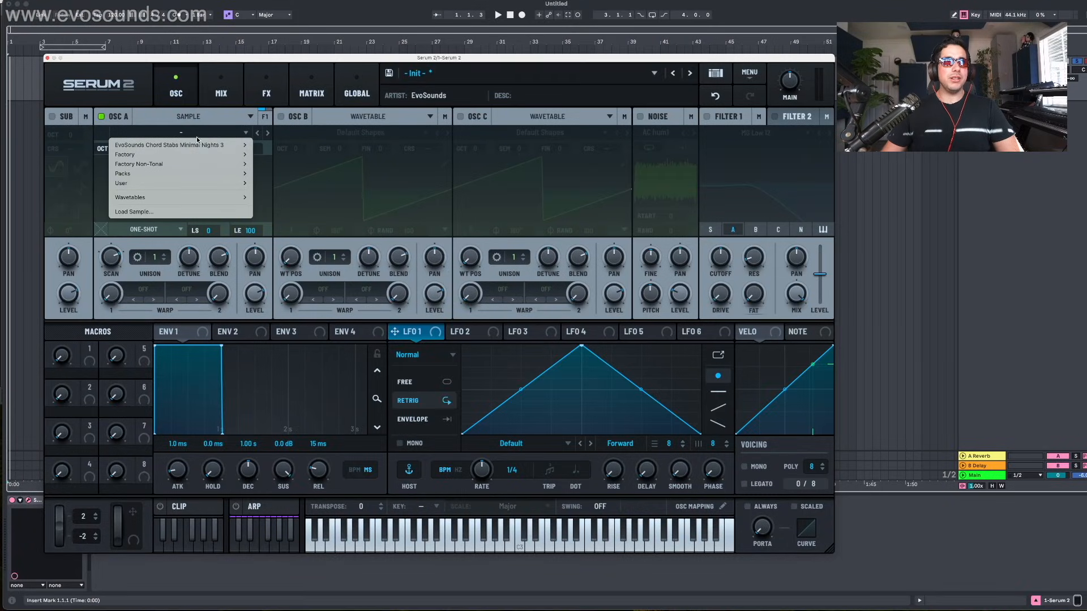
mouse_move(198, 145)
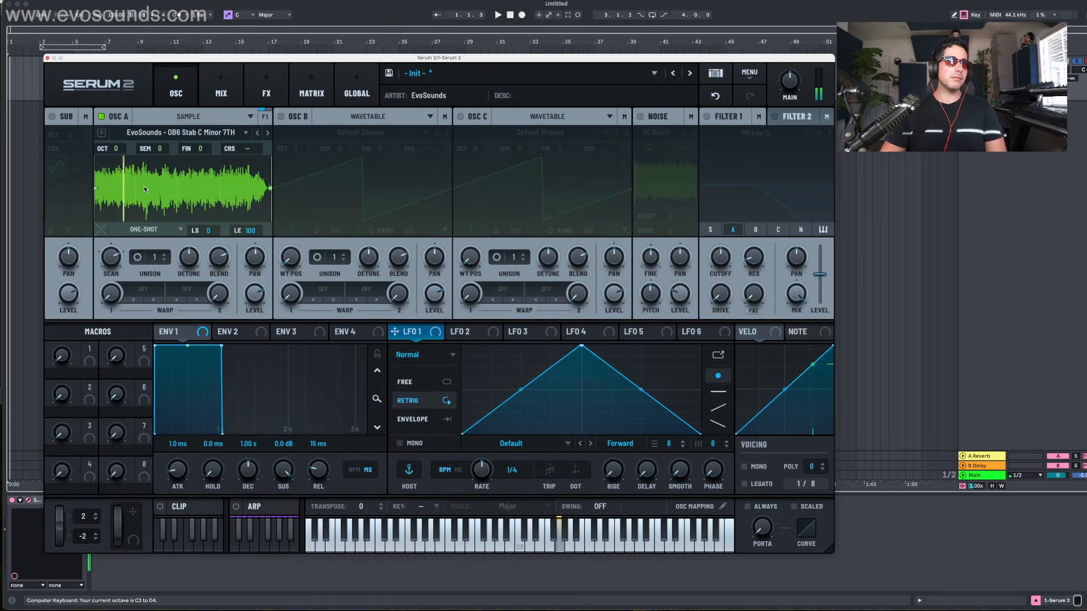
key("s")
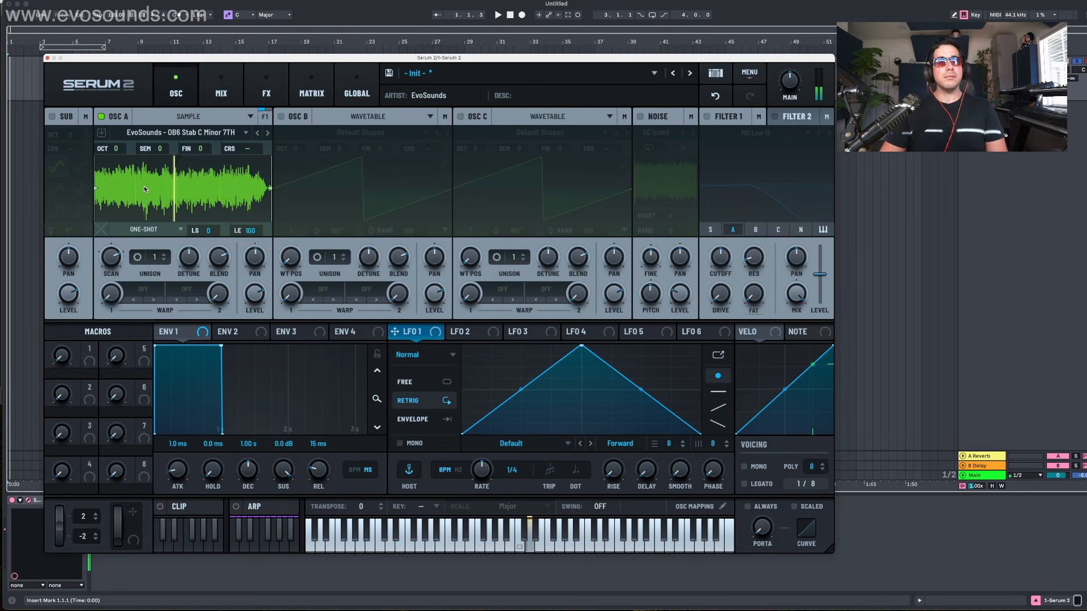
Step: Play the OB6 stab in very high registers, stepping the keyboard octave down from C8 to C5
key("x")
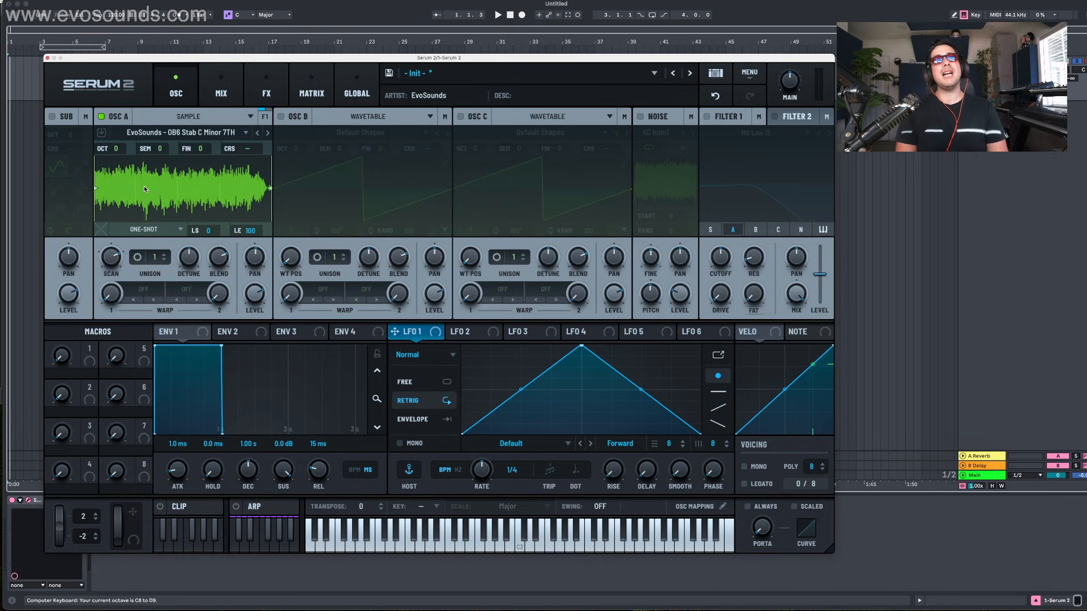
key("z")
key("z")
key("a")
key("k")
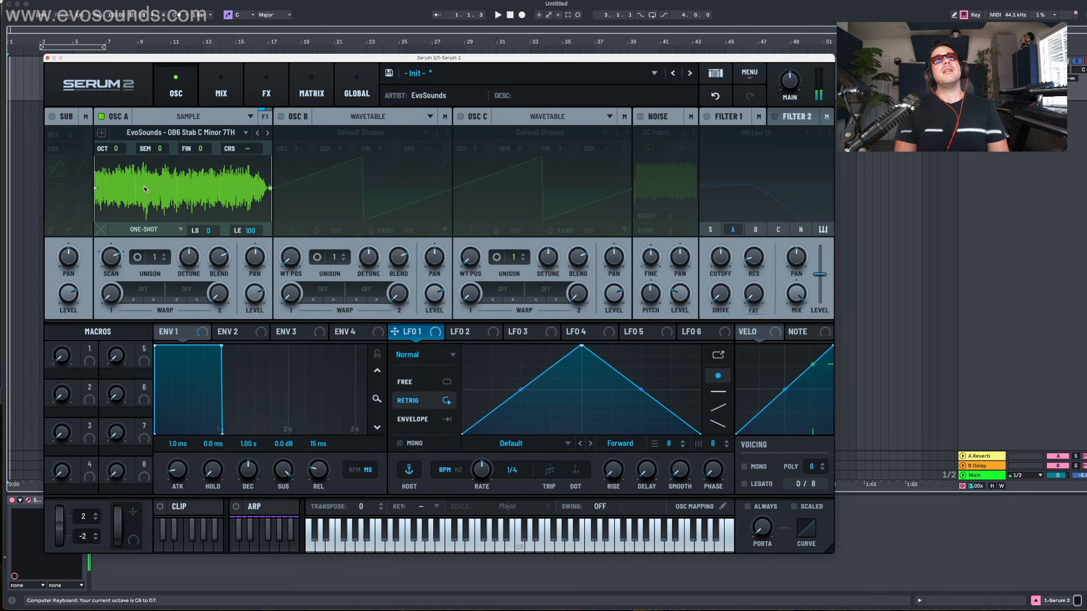
key("k")
key("k")
key("z")
key("k")
key("k")
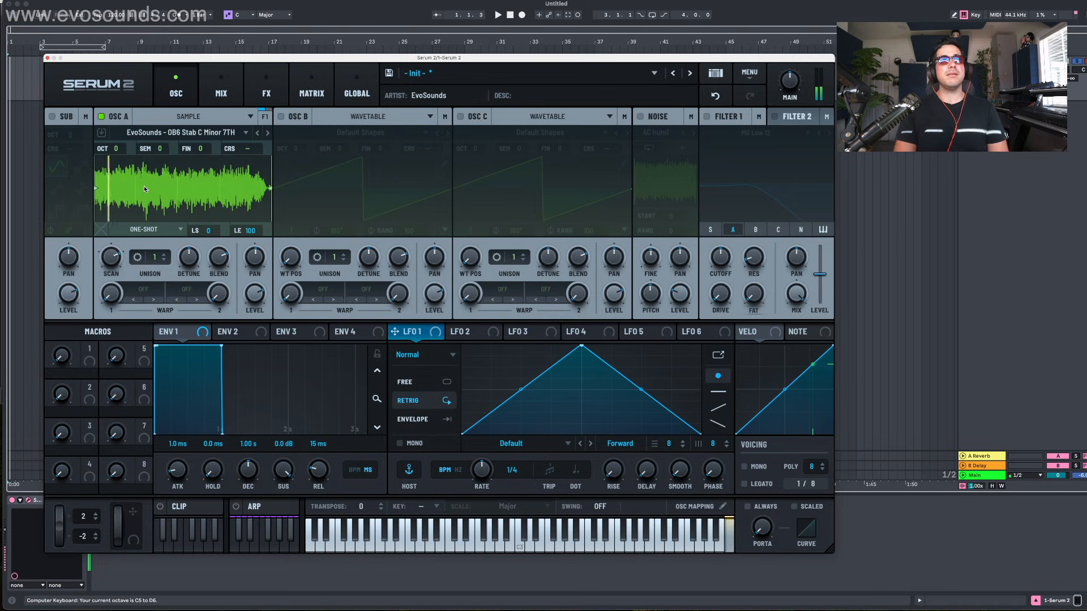
Step: Play several OB6 stab notes with the keyboard octave lowered to C4 to compare their pitch and playback speed
key("z")
key("l")
key("l")
key("h")
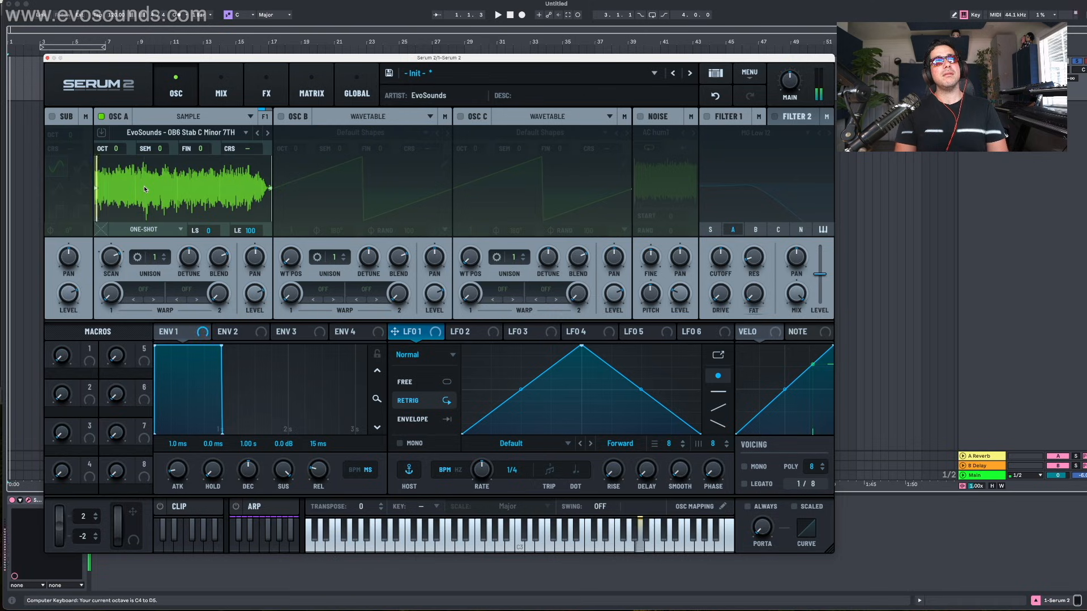
key("k")
key("f")
key("s")
key("z")
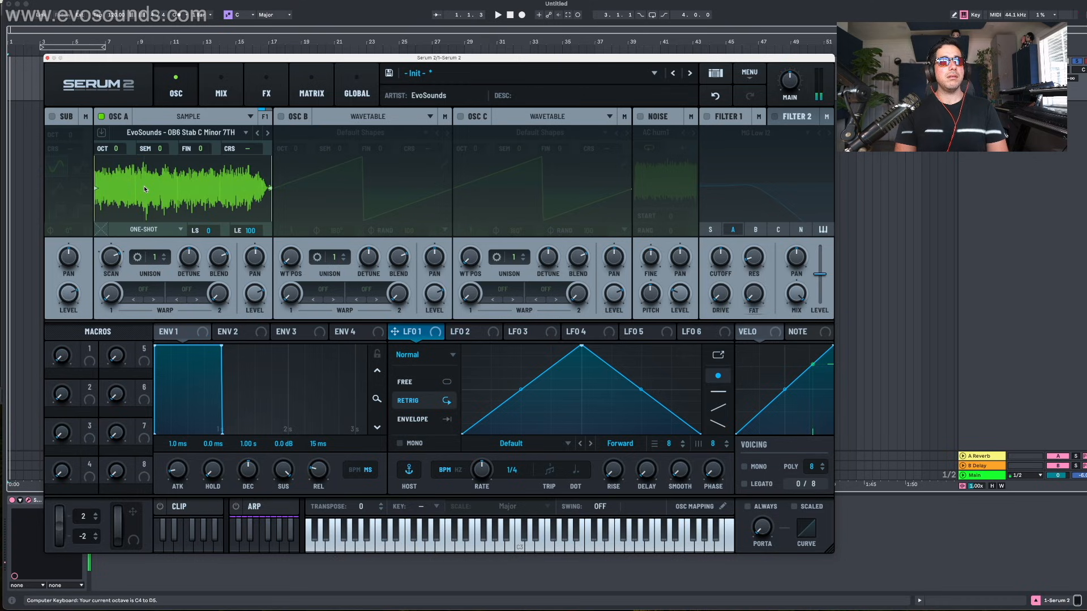
Step: Play the same OB6 stab note in progressively different low octaves, reaching the C1 octave
key("h")
key("z")
key("h")
key("x")
key("x")
key("h")
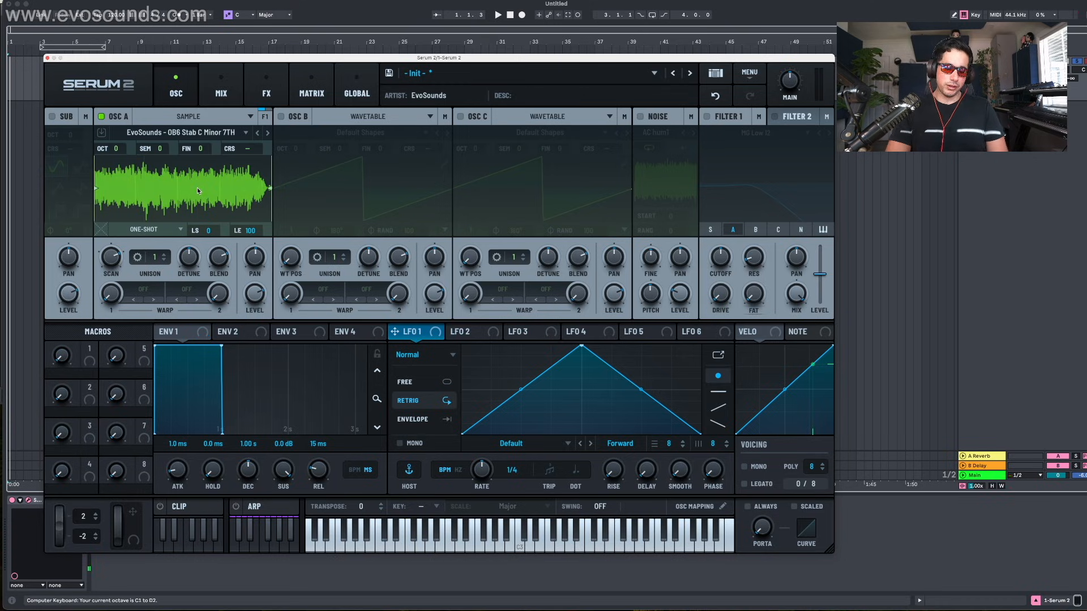
Step: Play OB6 stab notes around the C0 octave to examine how slowly the sample plays back
key("x")
key("x")
key("a")
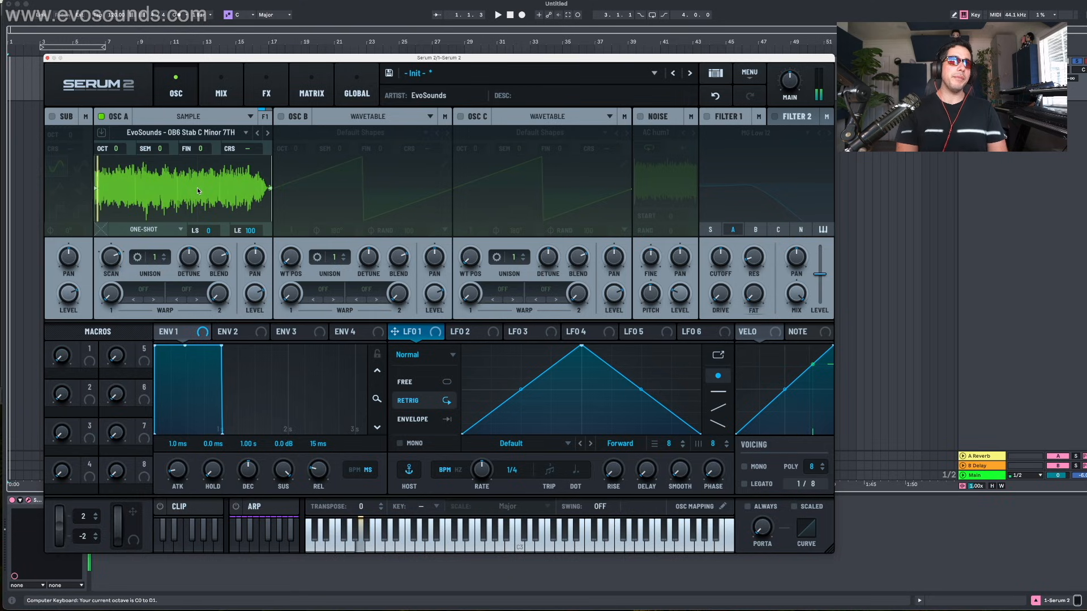
key("k")
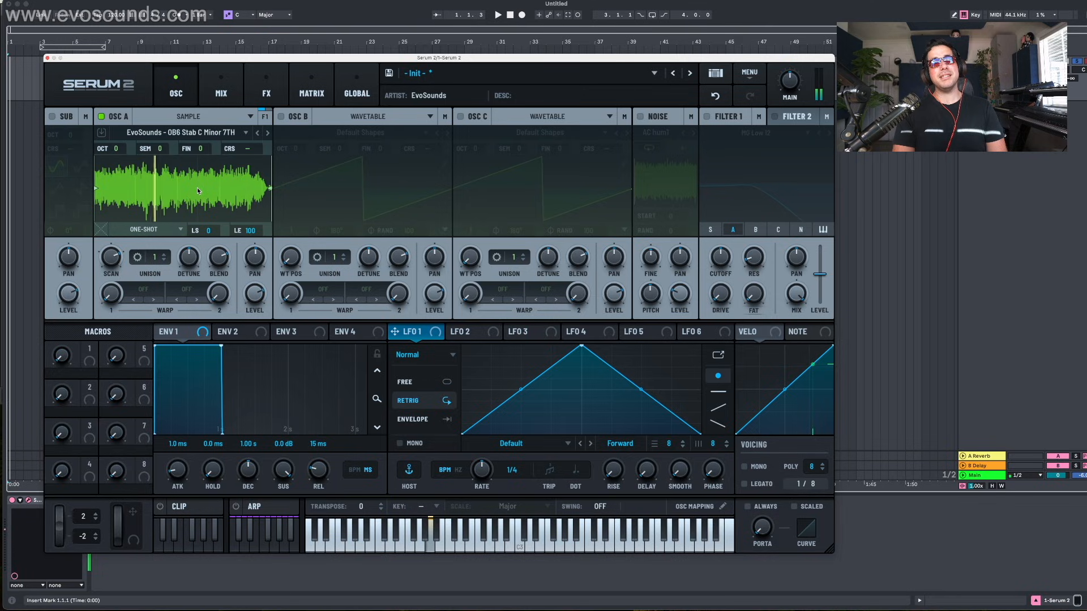
key("x")
key("k")
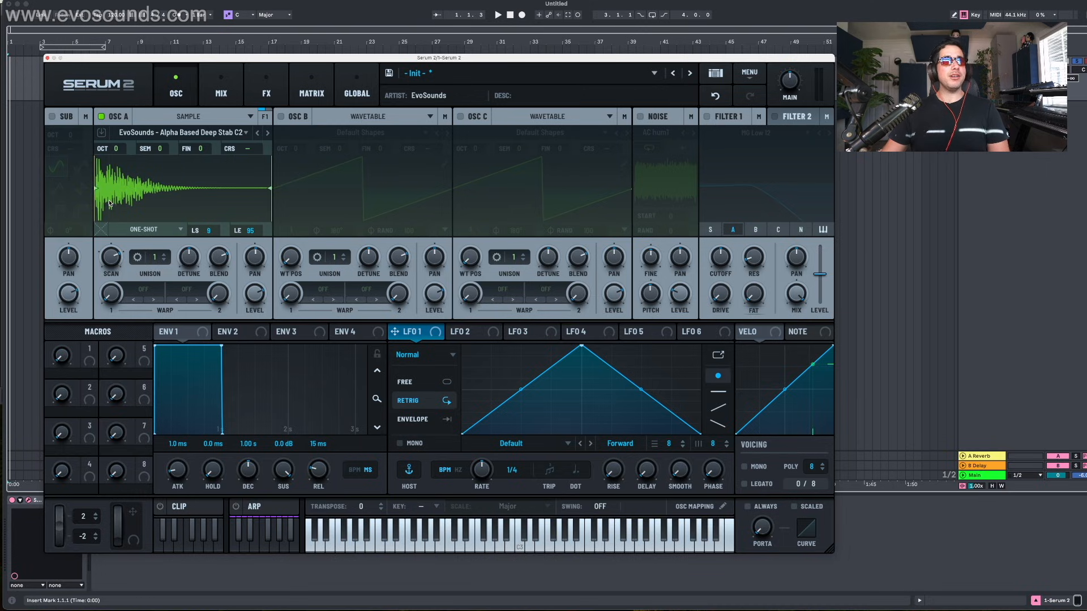
Step: Adjust the start marker of EvoSounds - Alpha Based Deep Stab C2 in oscillator A, and shorten its end marker to 9
mouse_move(96, 189)
left_mouse_down()
mouse_move(113, 199)
mouse_move(101, 207)
left_mouse_up()
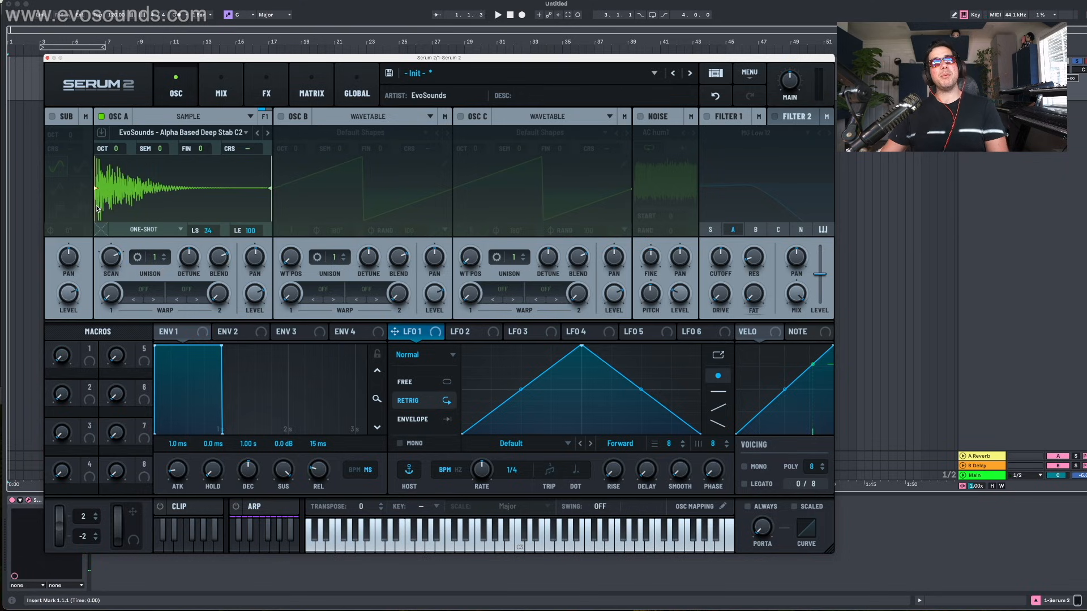
mouse_move(100, 206)
left_mouse_down()
mouse_move(127, 185)
mouse_move(97, 210)
left_mouse_up()
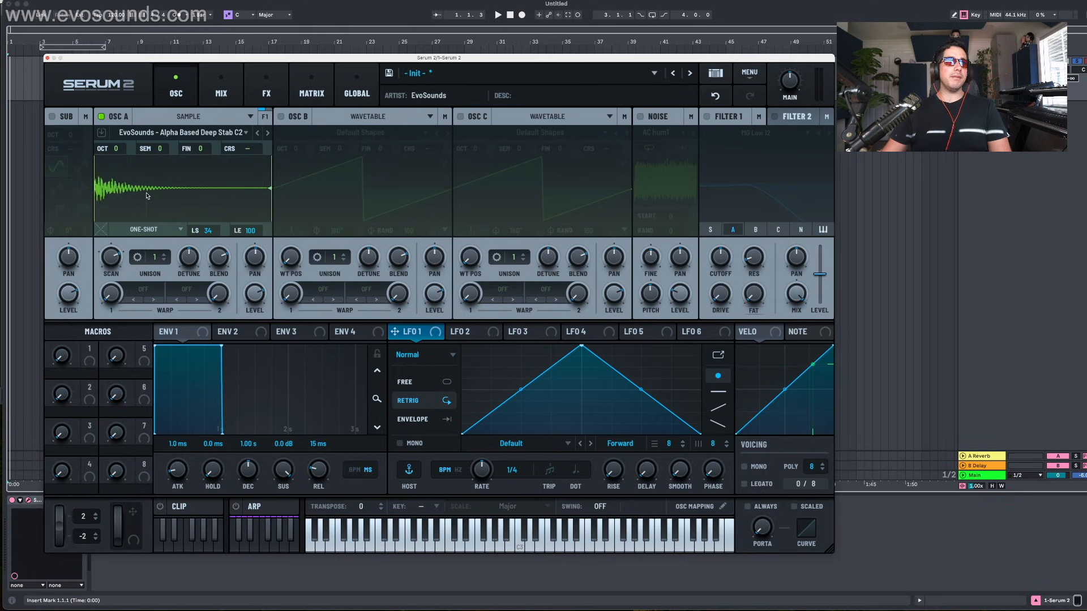
mouse_move(271, 190)
left_mouse_down()
mouse_move(110, 190)
mouse_move(122, 185)
left_mouse_up()
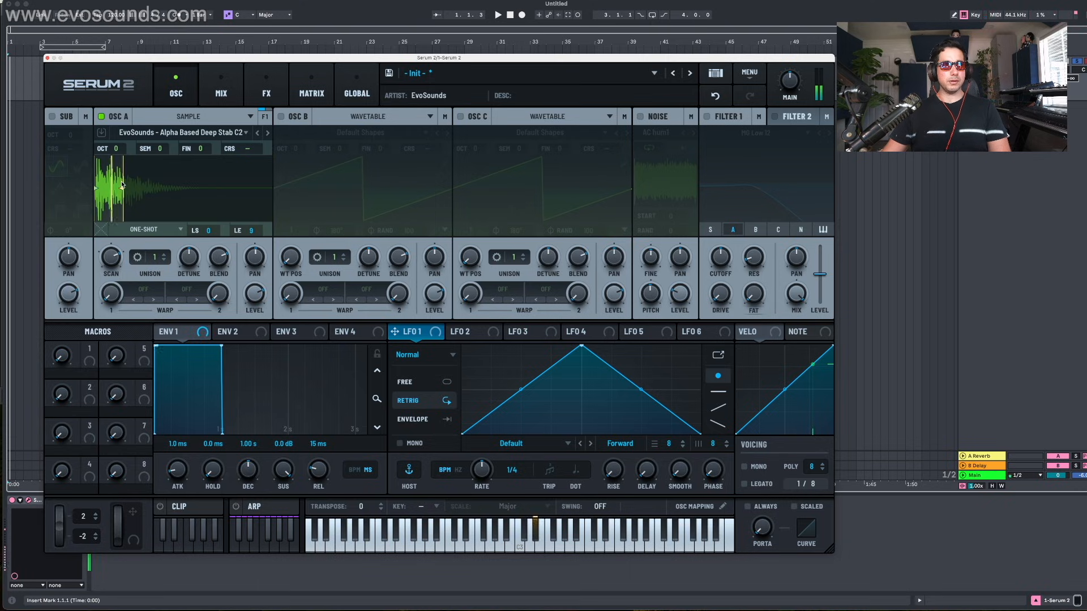
Step: Reset the end marker of EvoSounds - Alpha Based Deep Stab C2 in oscillator A and play a note in One-shot mode
double_click(122, 185)
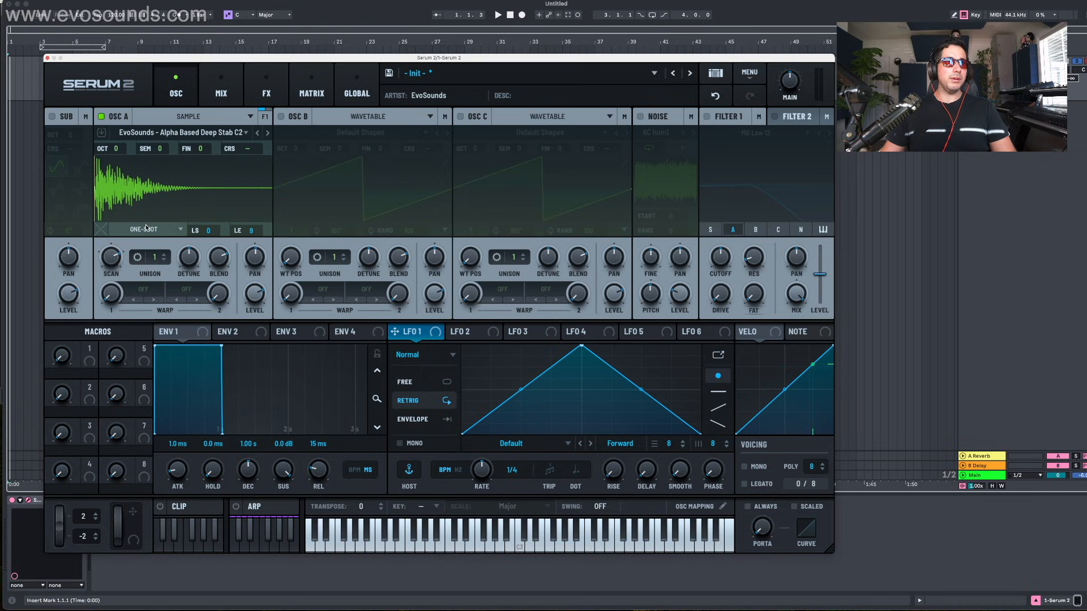
left_click(146, 229)
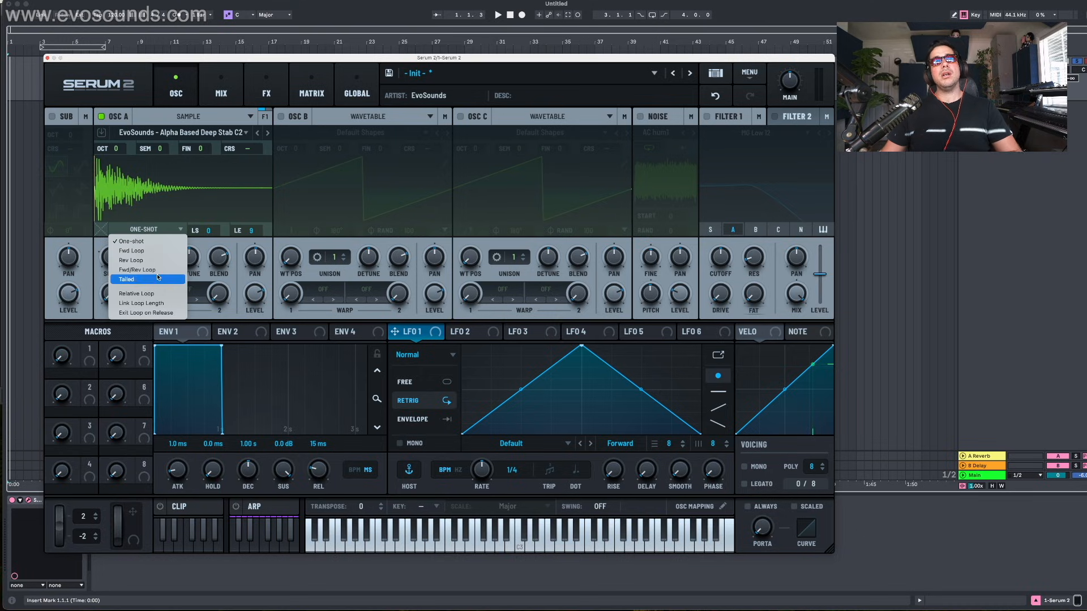
left_click(131, 241)
key("f")
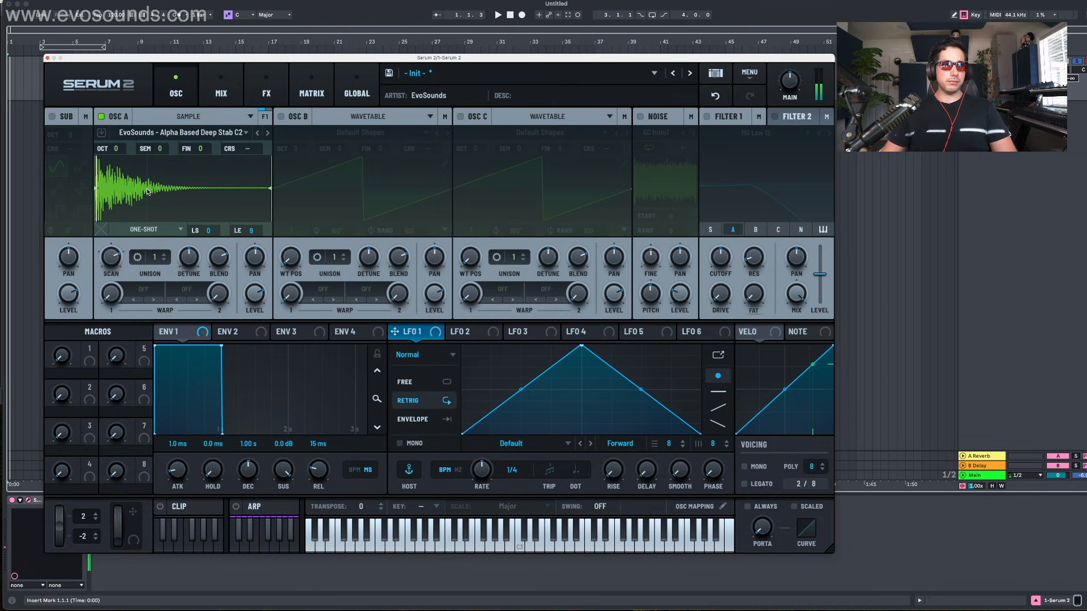
Step: Switch oscillator A's playback mode to Fwd Loop and set the loop region to 22–50 while playing notes
left_click(145, 229)
left_click(147, 251)
key("a")
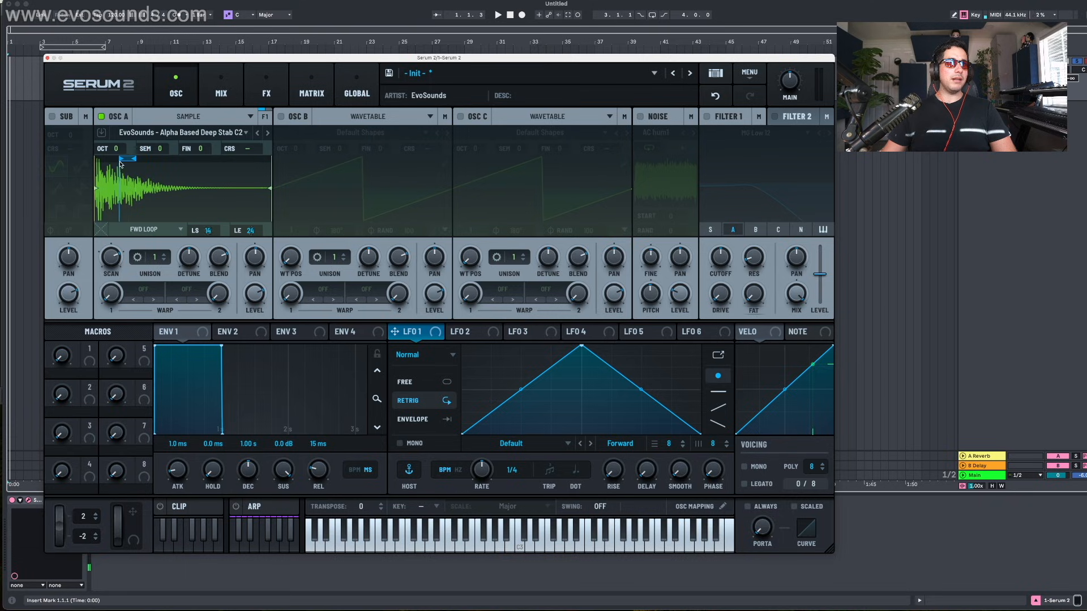
key("a")
left_click_drag(120, 162, 154, 164)
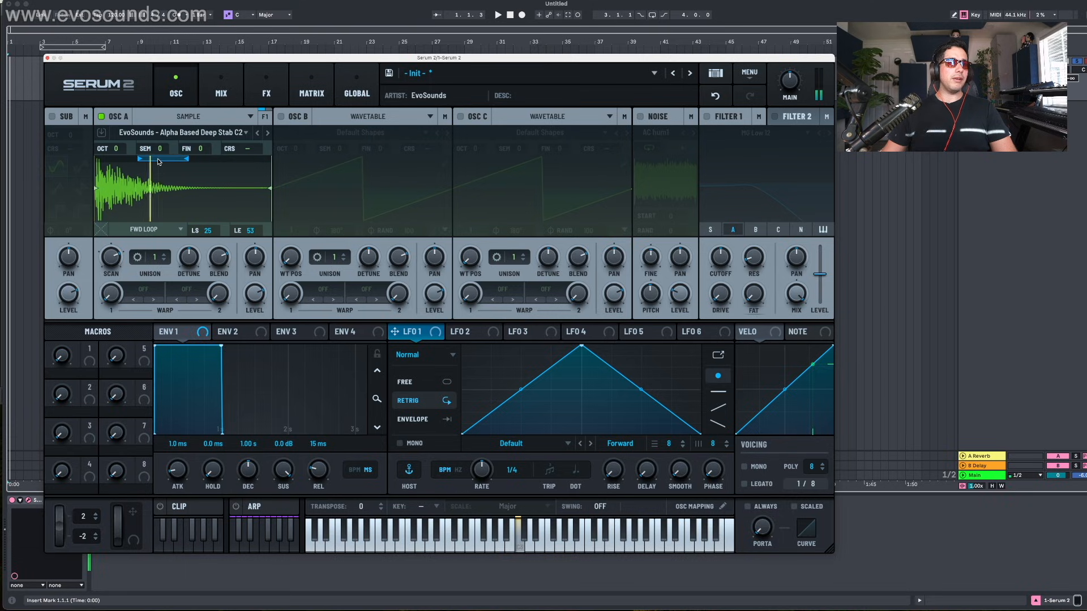
key("a")
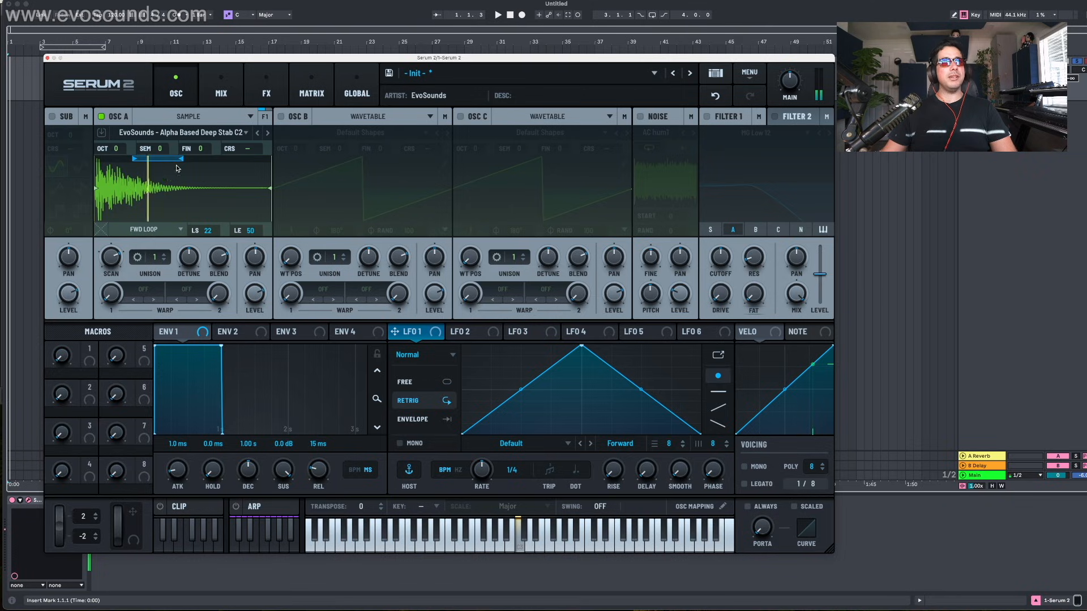
Step: Audition the Rev Loop and Fwd/Rev Loop modes in oscillator A, and widen the loop region to 15–82
left_click(149, 230)
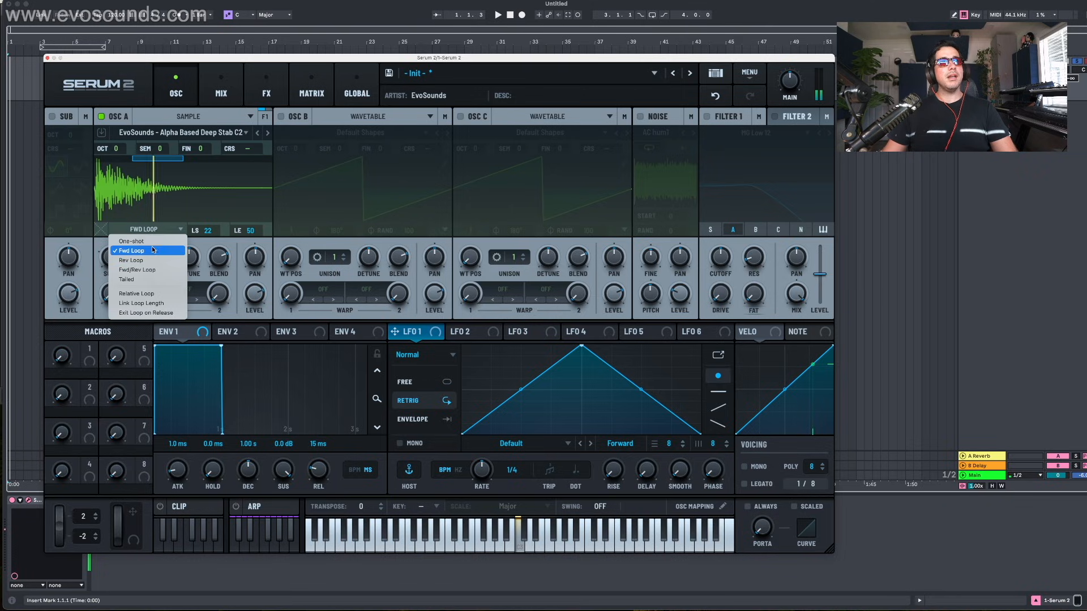
left_click(136, 260)
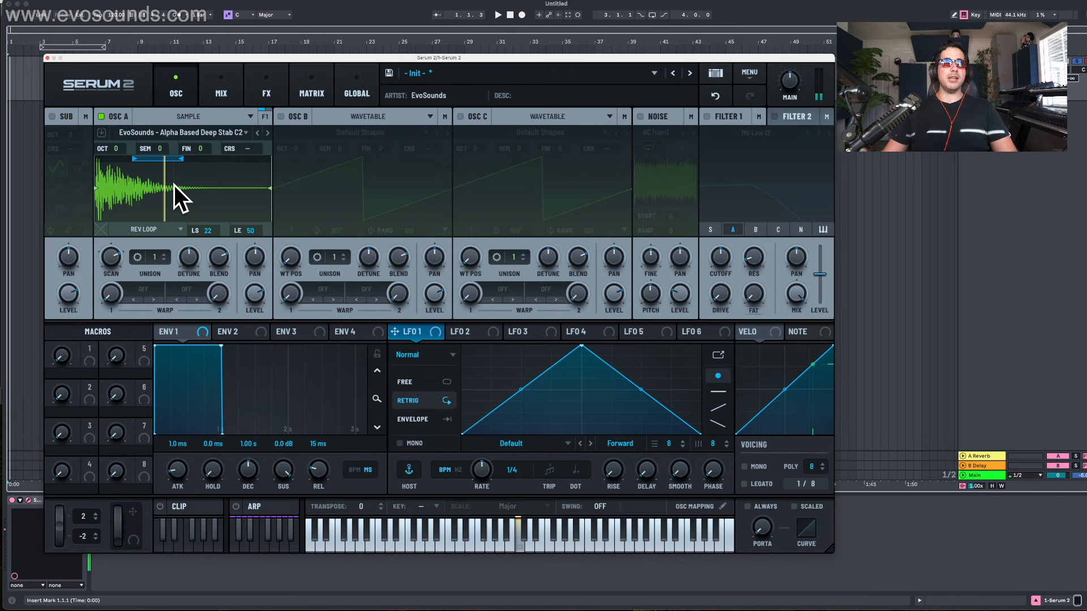
left_click(148, 230)
left_click(146, 266)
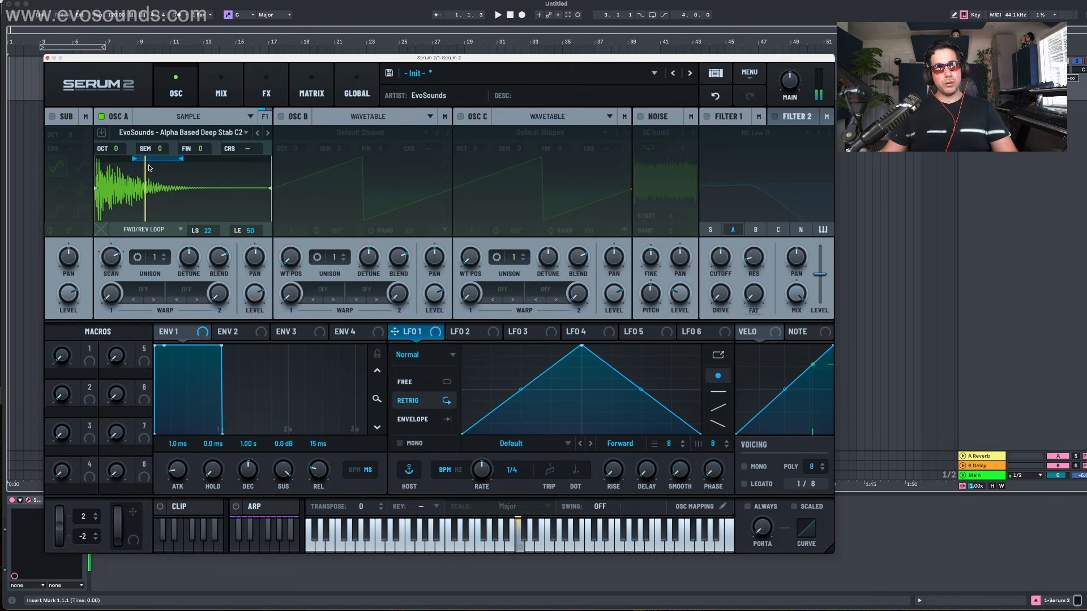
mouse_move(139, 163)
left_mouse_down()
mouse_move(127, 163)
mouse_move(172, 165)
mouse_move(130, 171)
mouse_move(242, 196)
left_mouse_up()
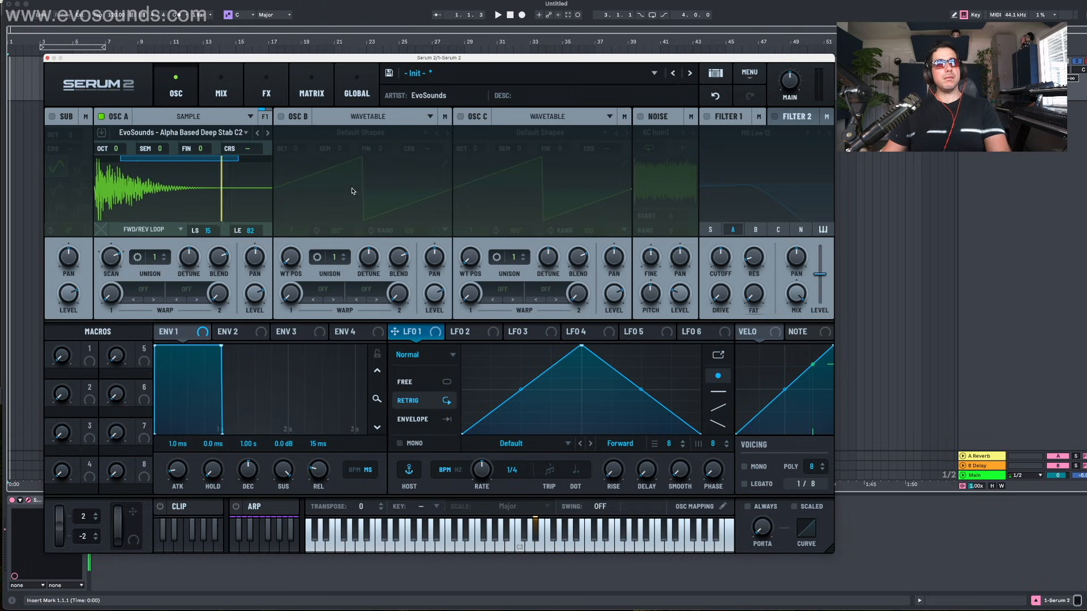
Step: Switch oscillator A's playback mode to Tailed and load the sample EvoSounds - Juno 60 Stab C Minor
left_click(153, 230)
left_click(157, 278)
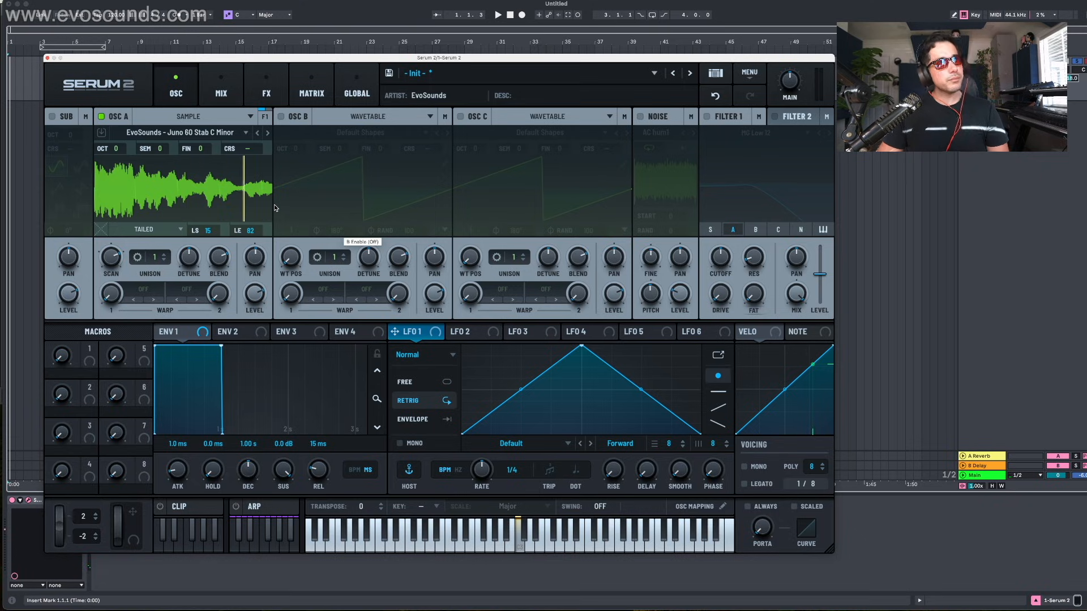
Step: Enable Relative Loop with the Fwd/Rev Loop mode, and move the Juno 60 sample's start marker inward
left_click(163, 229)
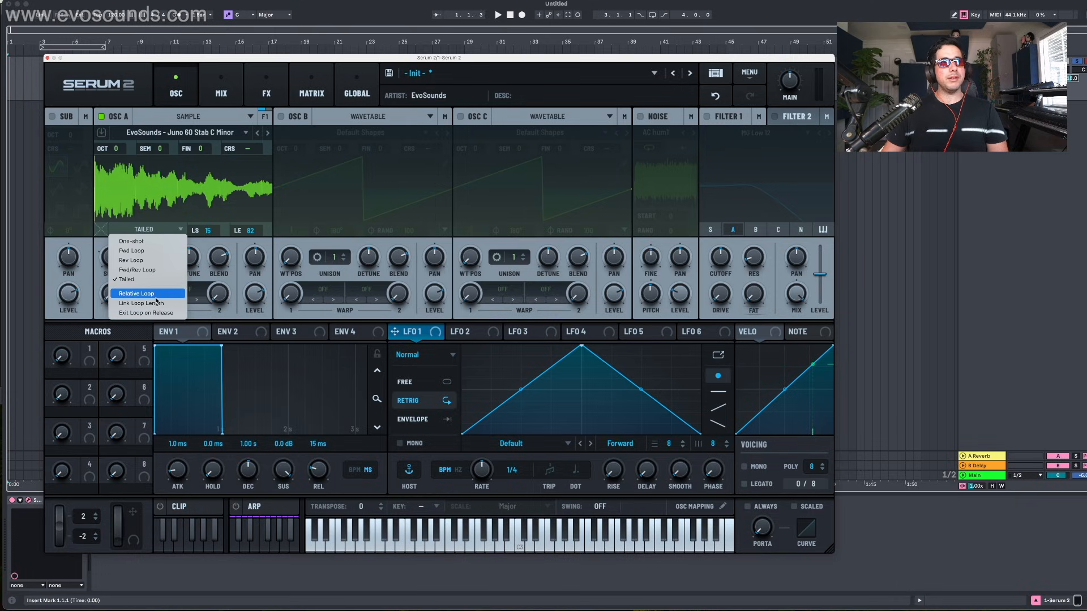
left_click(155, 296)
left_click(145, 229)
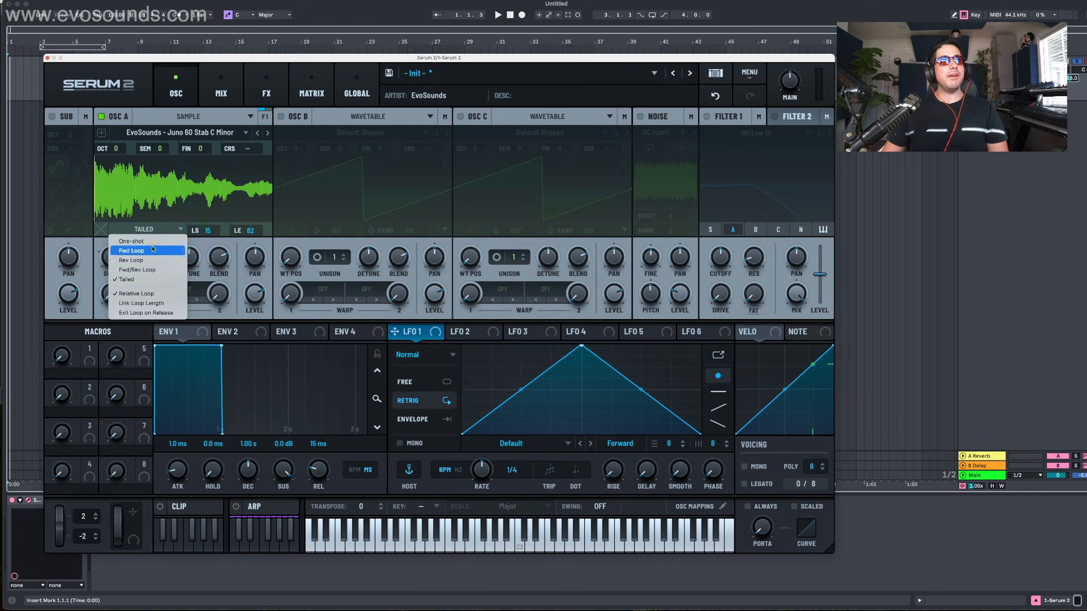
left_click(147, 269)
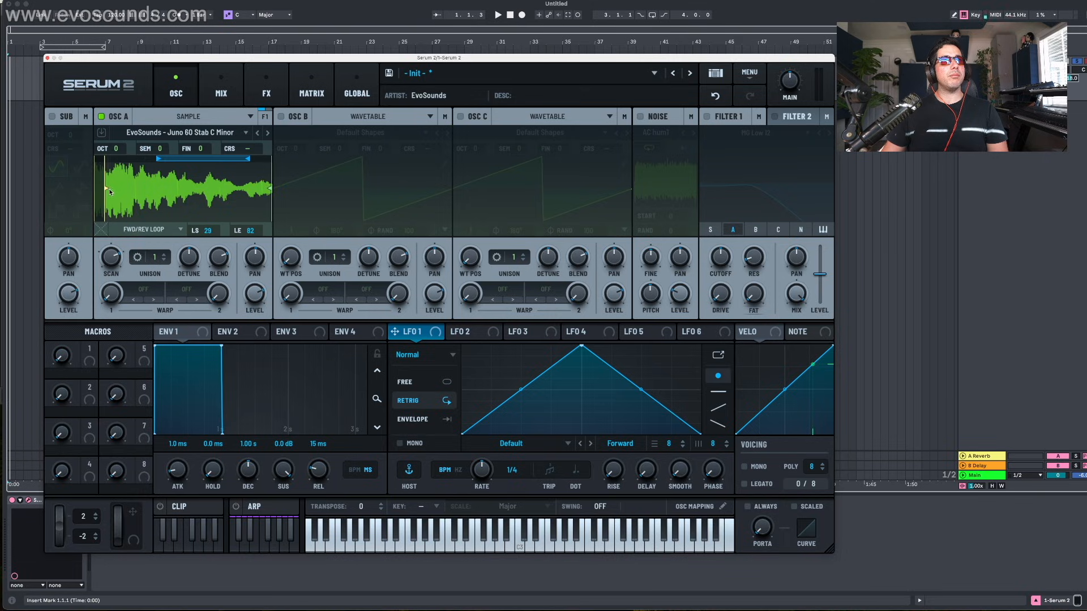
left_click_drag(110, 193, 153, 194)
Step: Enable Link Loop Length and shift oscillator A's loop region so its loop start is 11
left_click(157, 230)
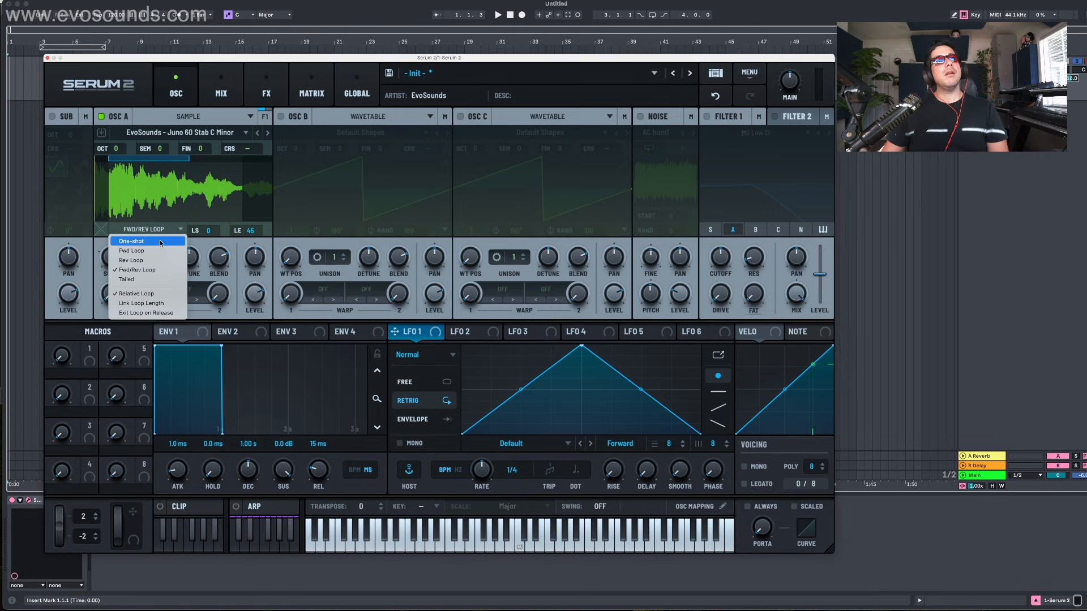
left_click(157, 303)
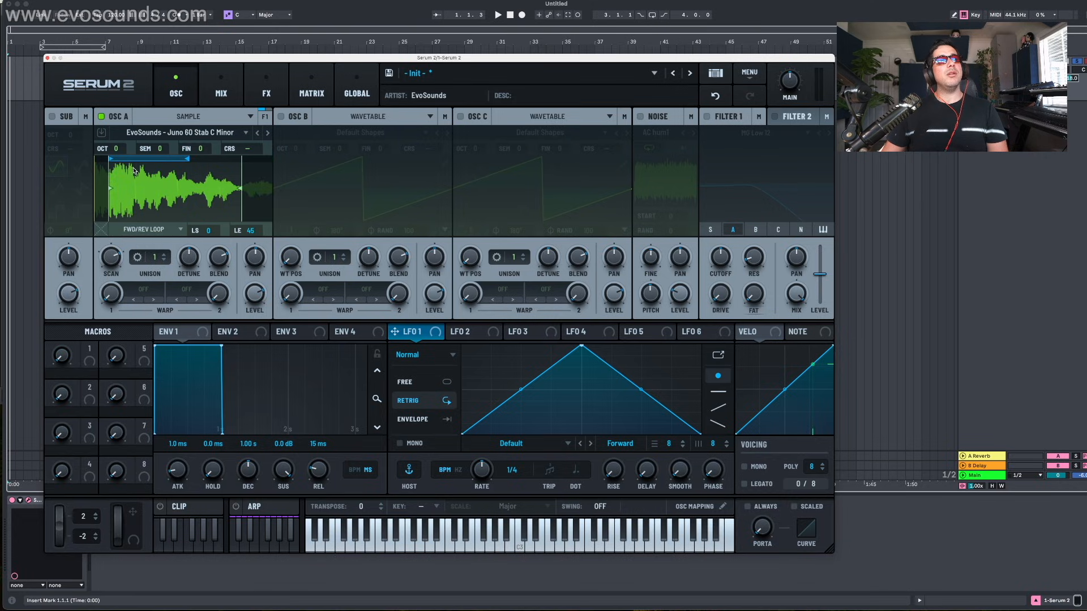
left_click_drag(139, 165, 141, 168)
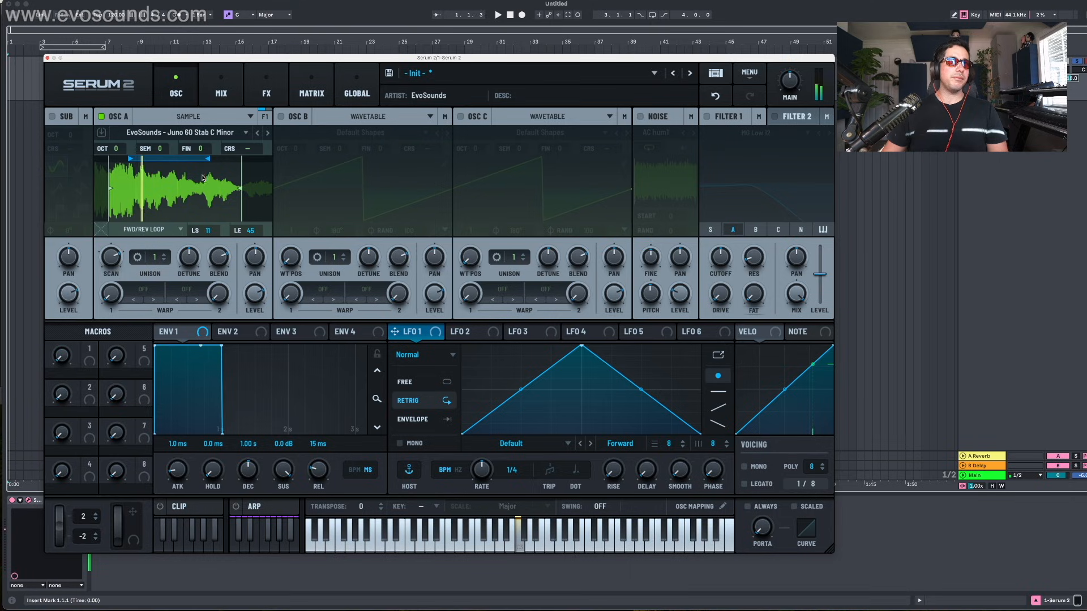
right_click(176, 227)
left_click(190, 212)
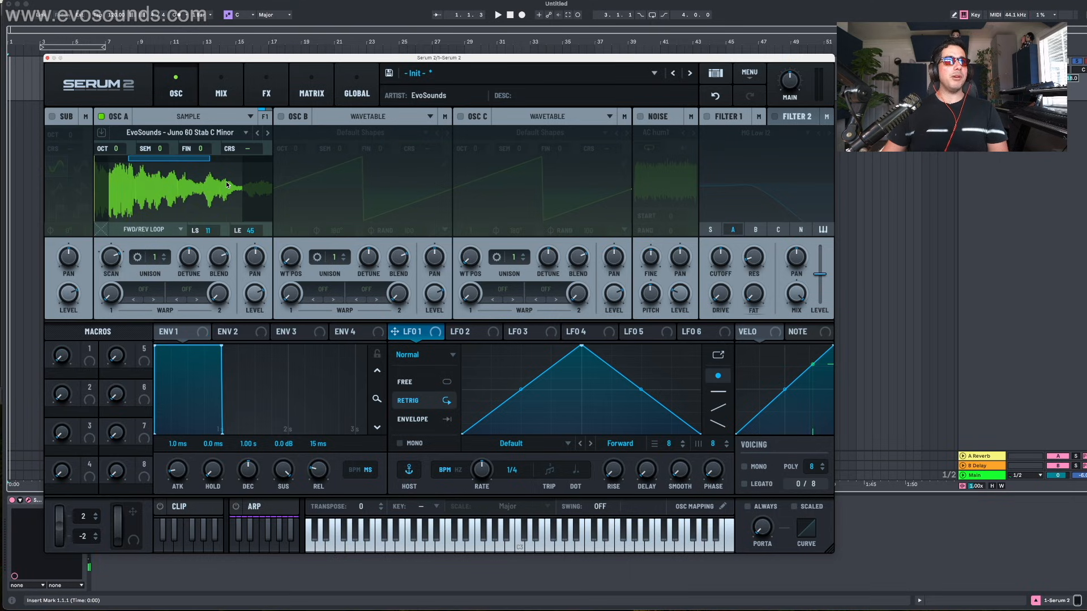
right_click(227, 184)
left_click(247, 188)
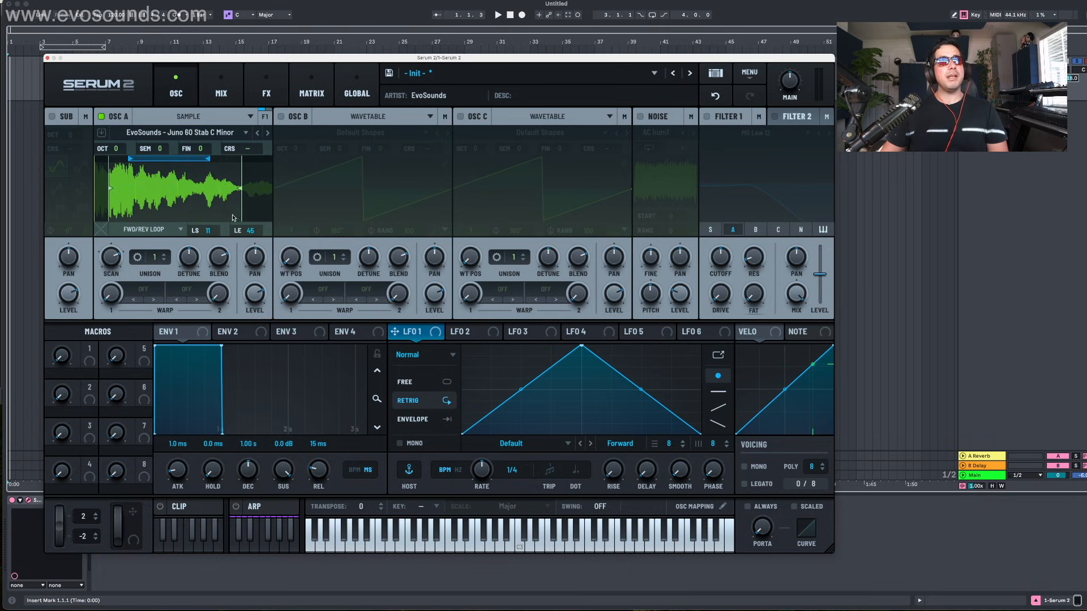
Step: Set oscillator A's loop start to 20% and its loop end value to 35
mouse_move(204, 233)
left_mouse_down()
mouse_move(246, 240)
mouse_move(207, 232)
left_mouse_up()
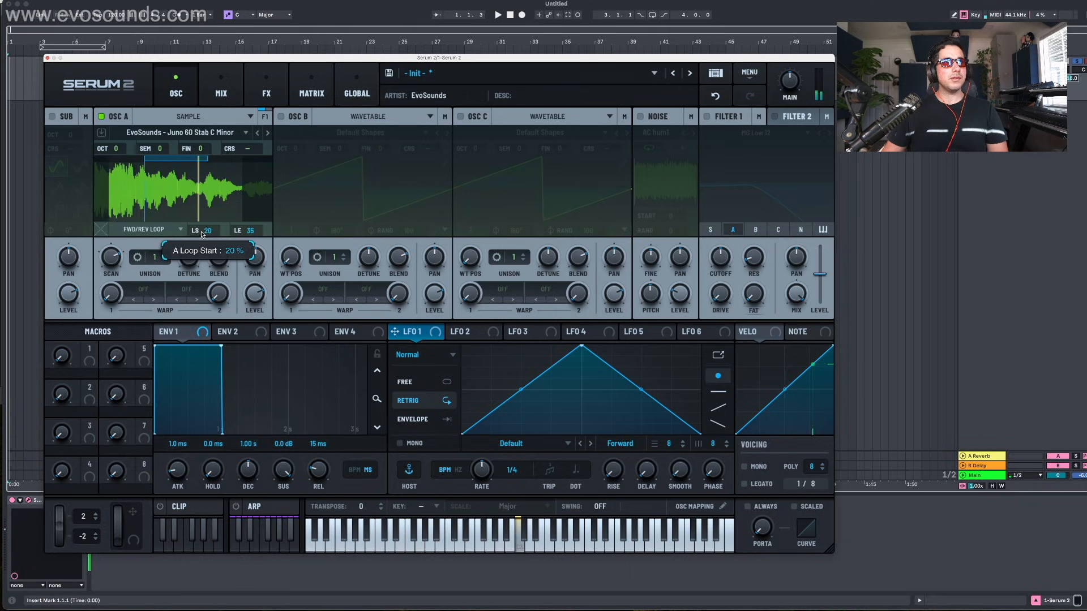
right_click(157, 197)
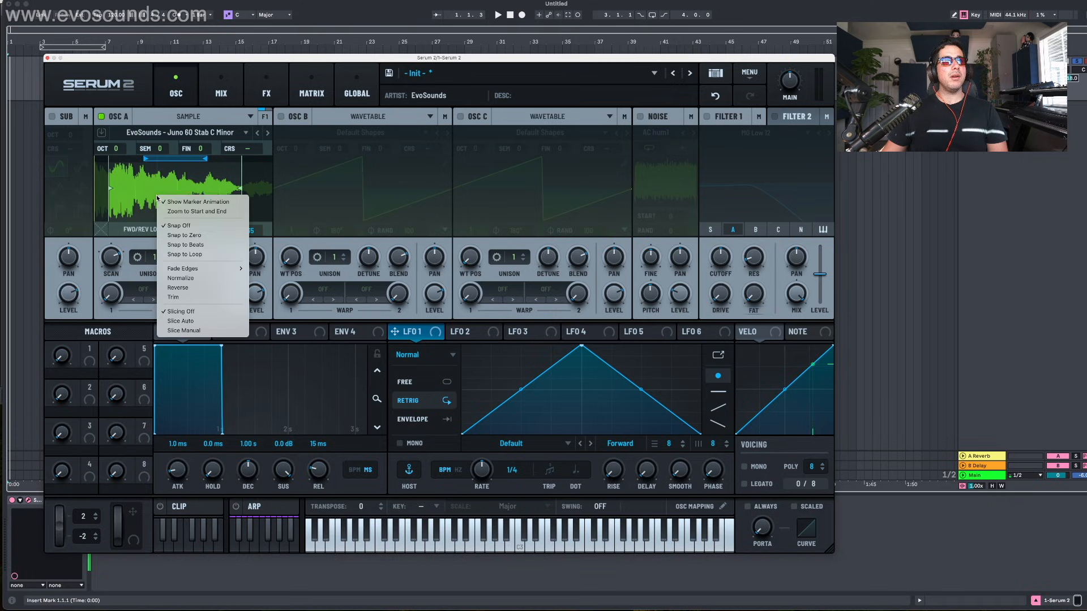
left_click(144, 218)
Step: Turn off Link Loop Length and move only the loop start marker to 35
left_click(145, 229)
left_click(147, 303)
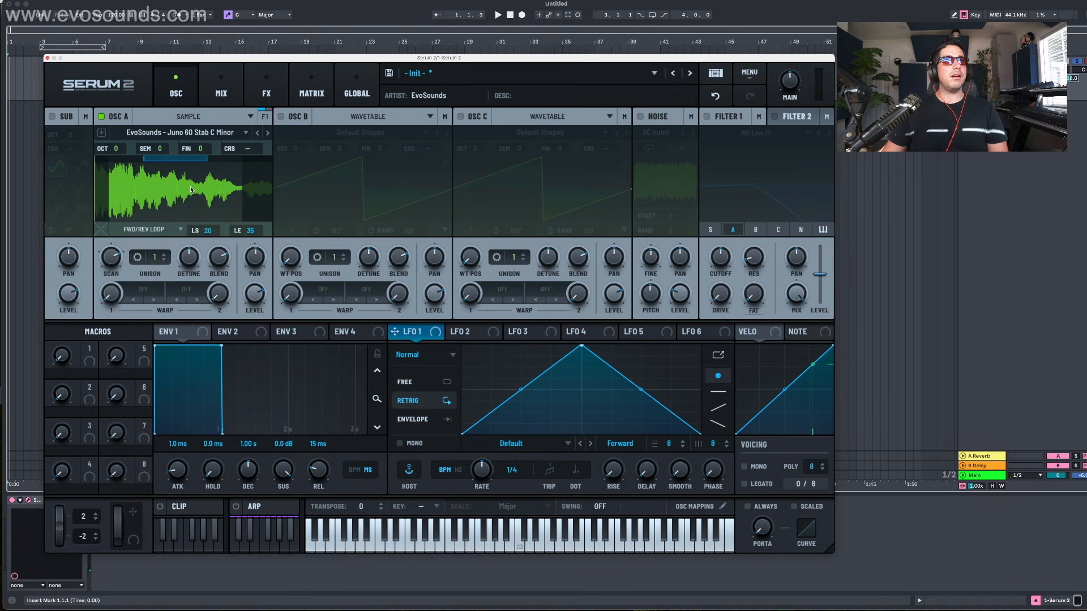
mouse_move(143, 166)
left_mouse_down()
mouse_move(187, 167)
mouse_move(176, 167)
left_mouse_up()
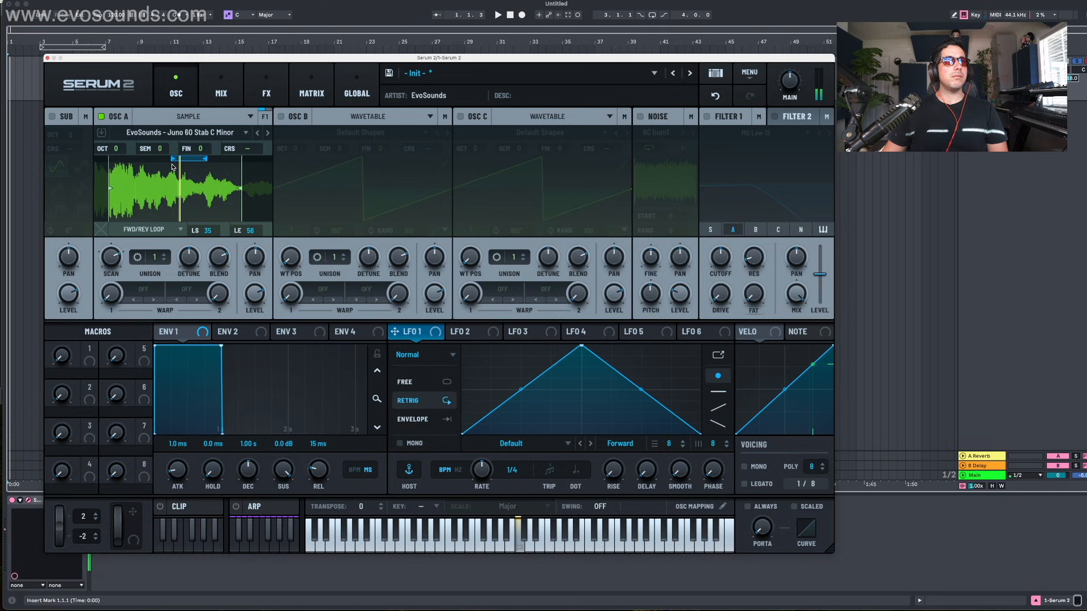
Step: Turn Link Loop Length on again and shift the whole loop region to a loop start of 38
left_click(149, 230)
left_click(148, 303)
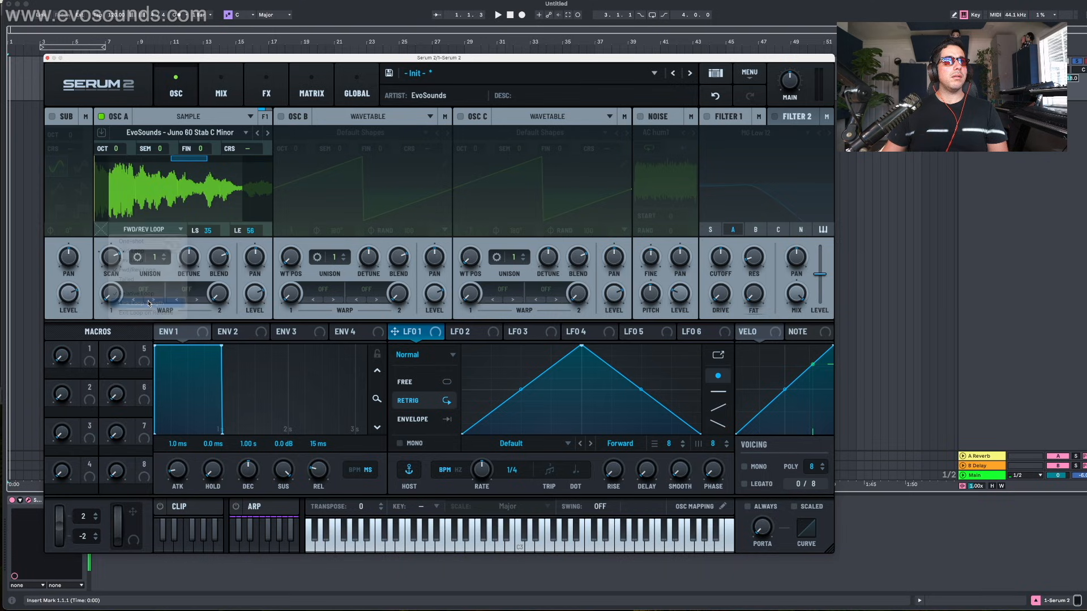
mouse_move(176, 161)
left_mouse_down()
mouse_move(168, 159)
mouse_move(181, 161)
left_mouse_up()
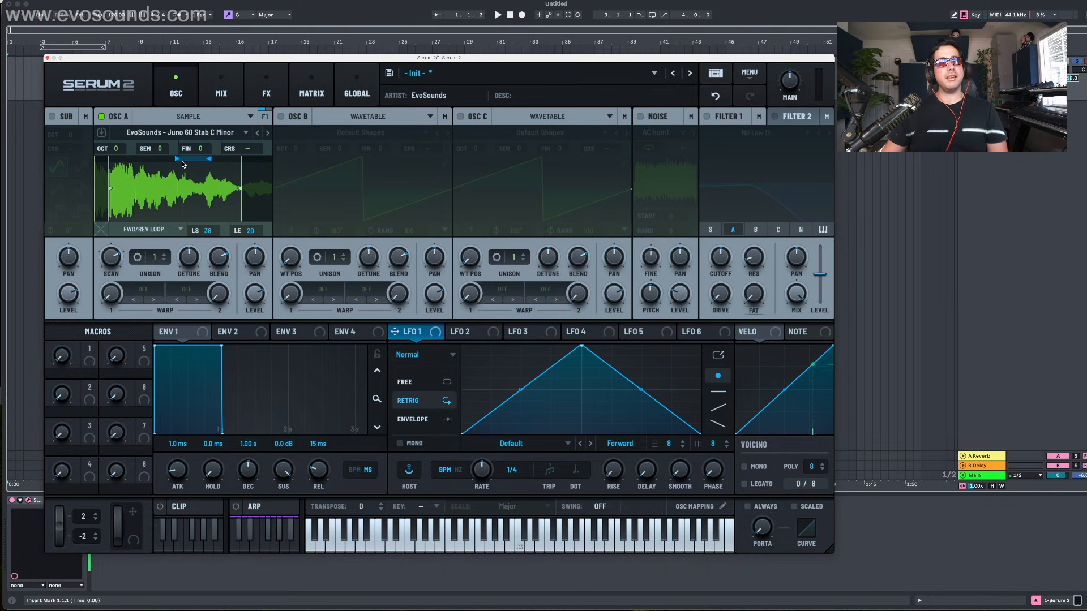
Step: Enable Exit Loop on Release for oscillator A and lengthen the ENV 1 release to 1.58 s
left_click(148, 230)
left_click(164, 313)
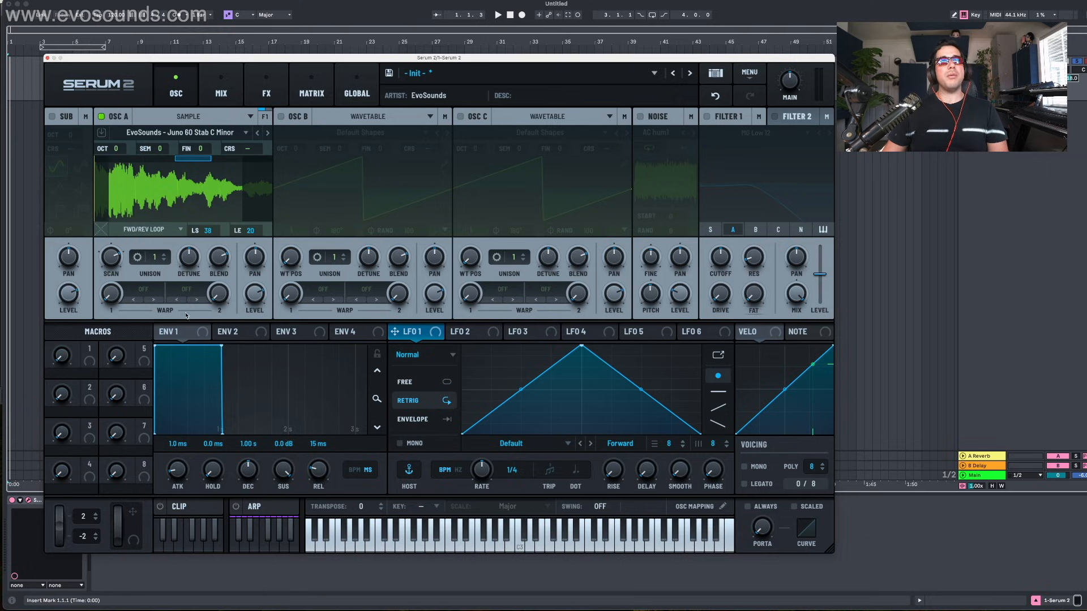
left_click_drag(318, 444, 317, 430)
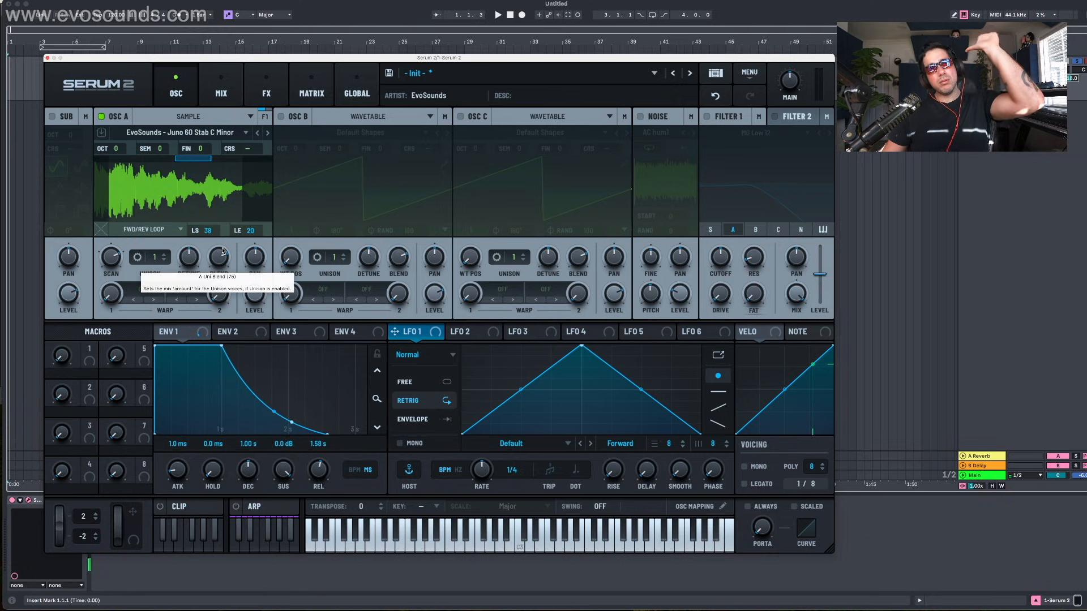
Step: Extend the sample's end marker to near the end of the waveform and shift the loop region to a loop start of 23
left_click_drag(245, 190, 269, 192)
left_click_drag(186, 160, 159, 161)
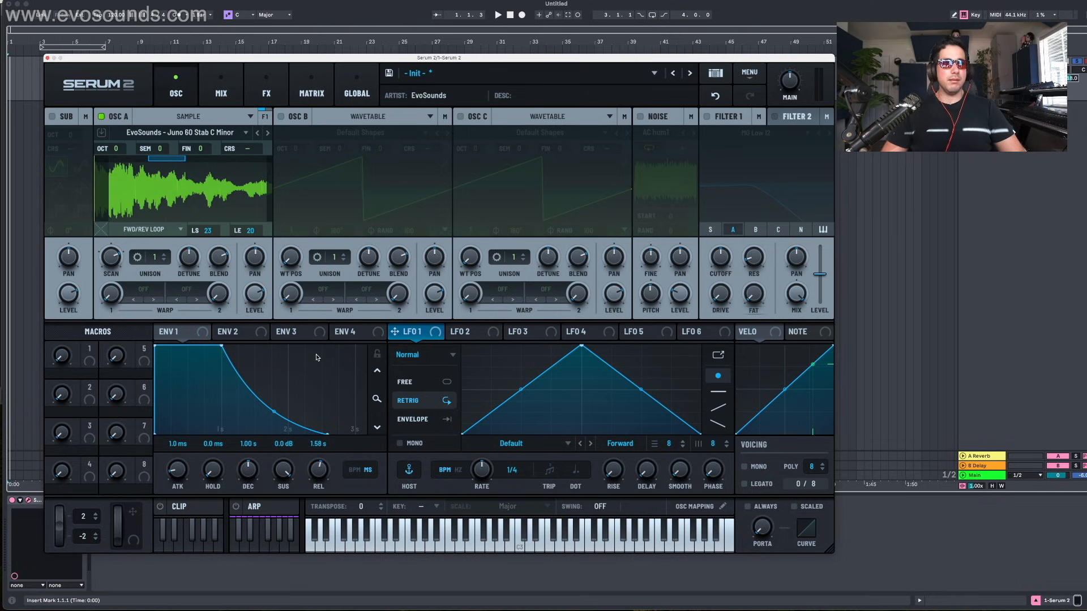
Step: Shorten the ENV 1 release to 207 ms, and enable both Relative Loop and Link Loop Length for oscillator A
left_click_drag(318, 474, 319, 494)
left_click(145, 229)
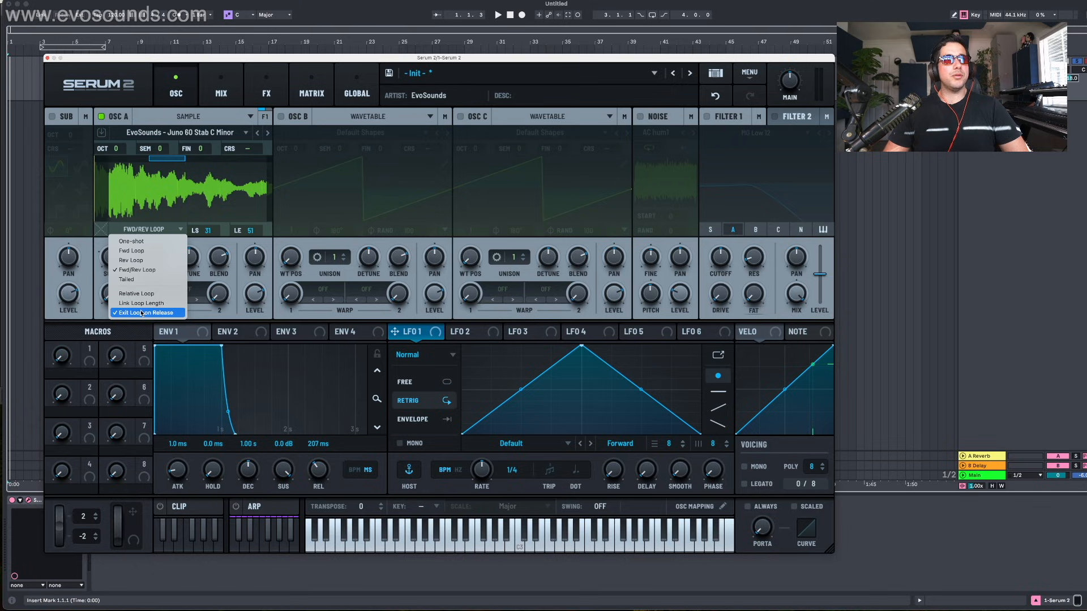
left_click(144, 294)
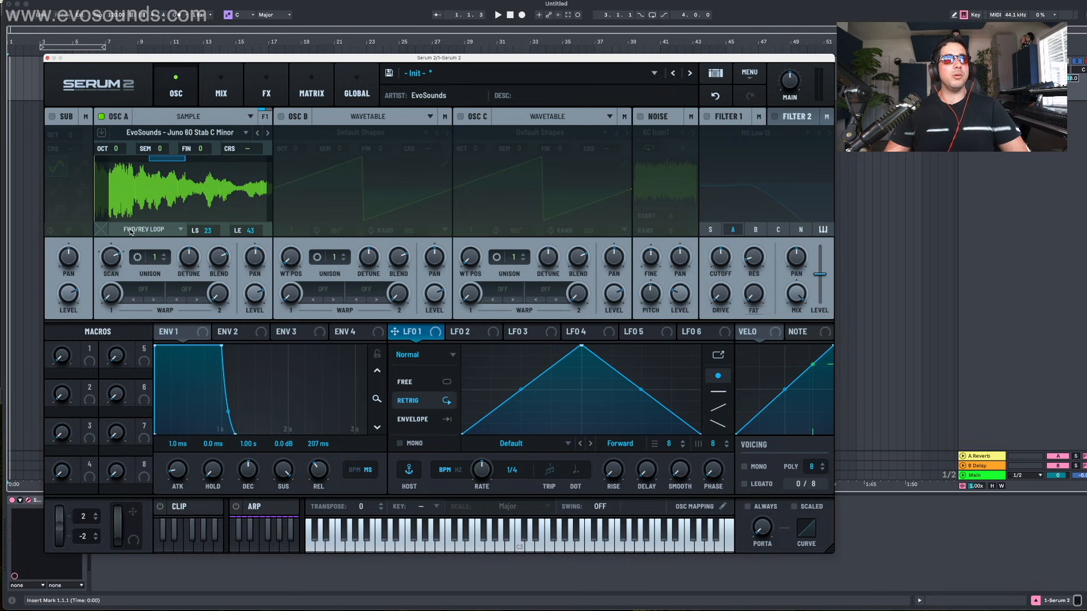
left_click(144, 229)
left_click(145, 304)
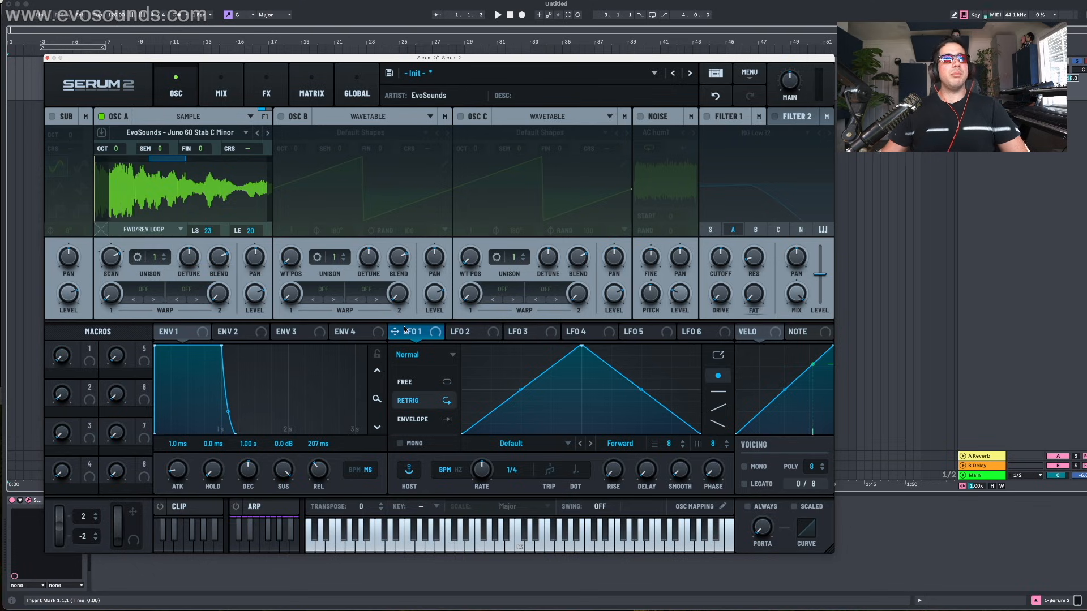
Step: Assign LFO 1 to oscillator A's loop start, and toggle Link Loop Length off and back on to compare the modulated loop
left_click_drag(394, 332, 205, 235)
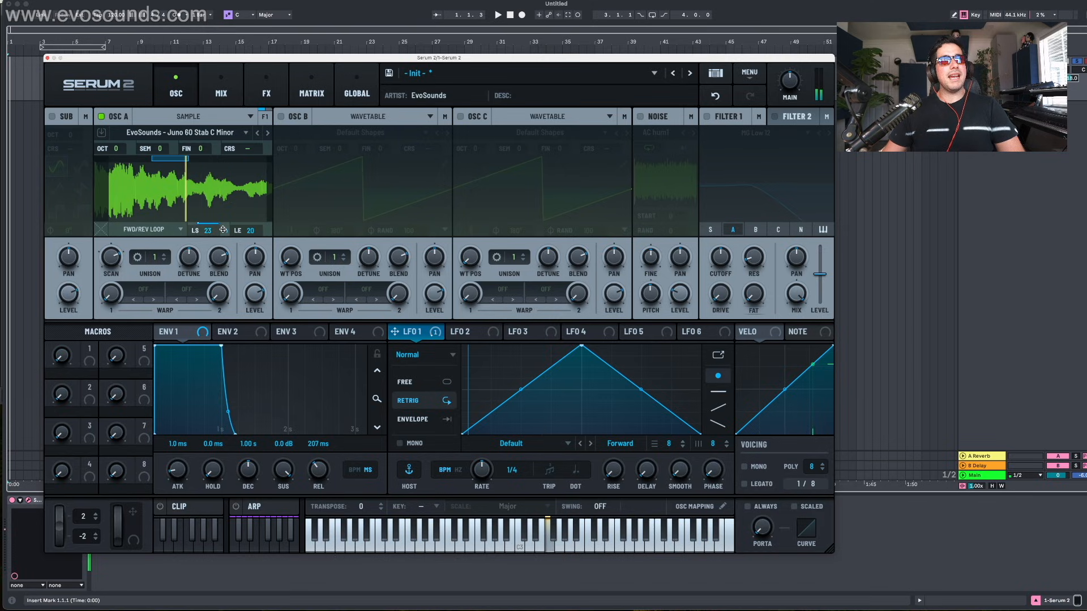
left_click(165, 233)
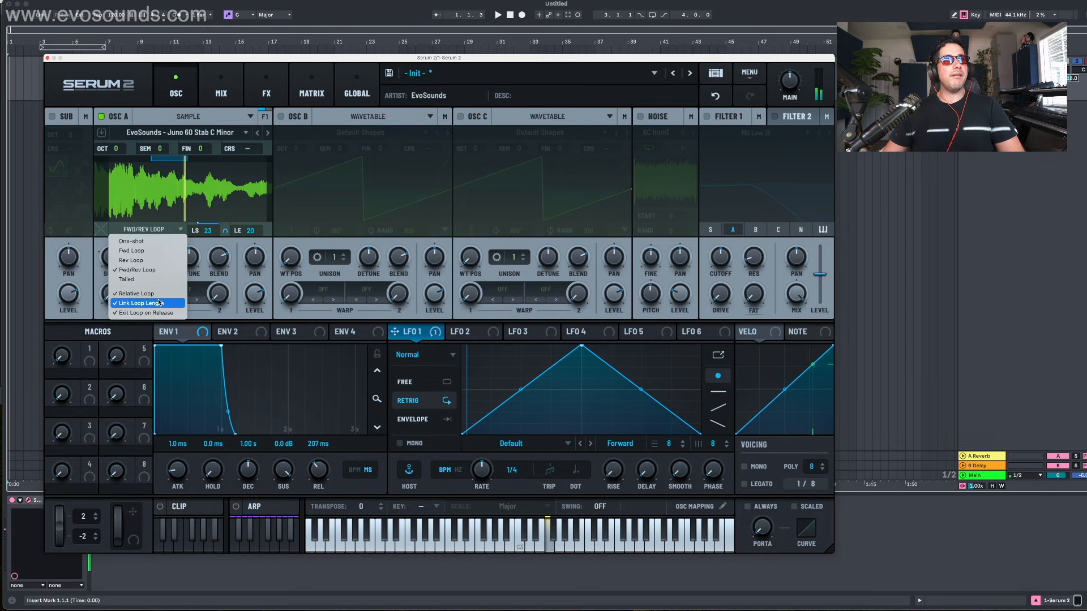
left_click(235, 251)
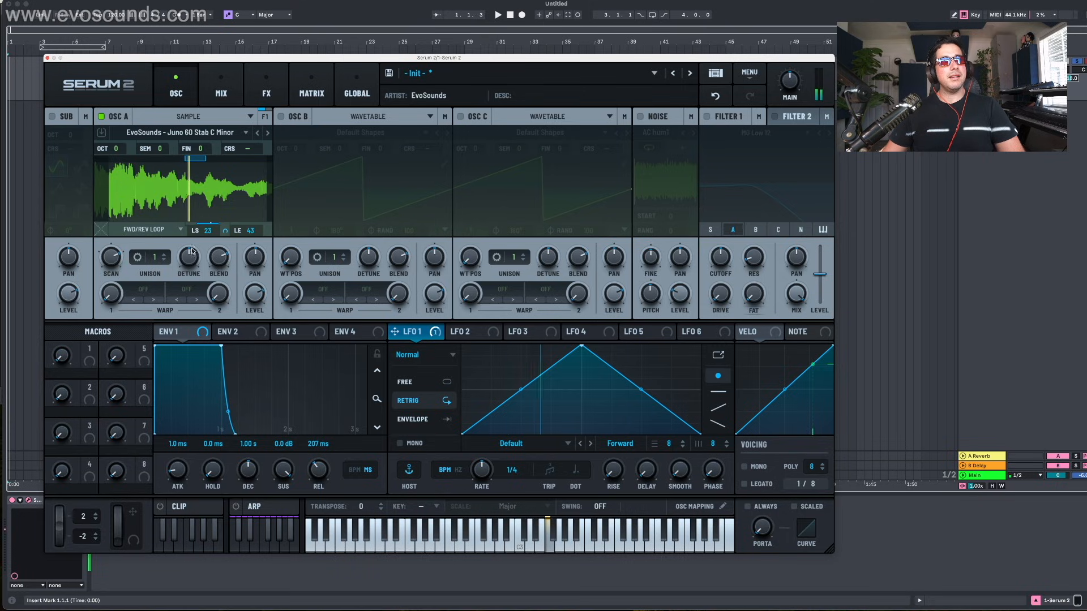
left_click(148, 229)
left_click(161, 303)
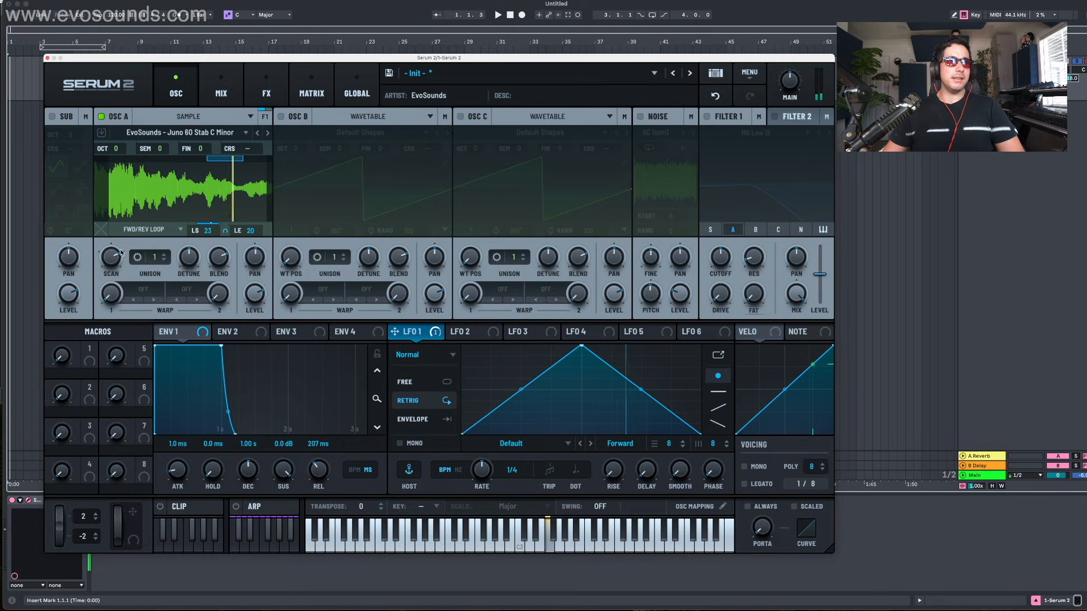
Step: Set oscillator A to One-Shot playback and try moving the sample's start marker with Snap to Beats enabled
left_click(149, 229)
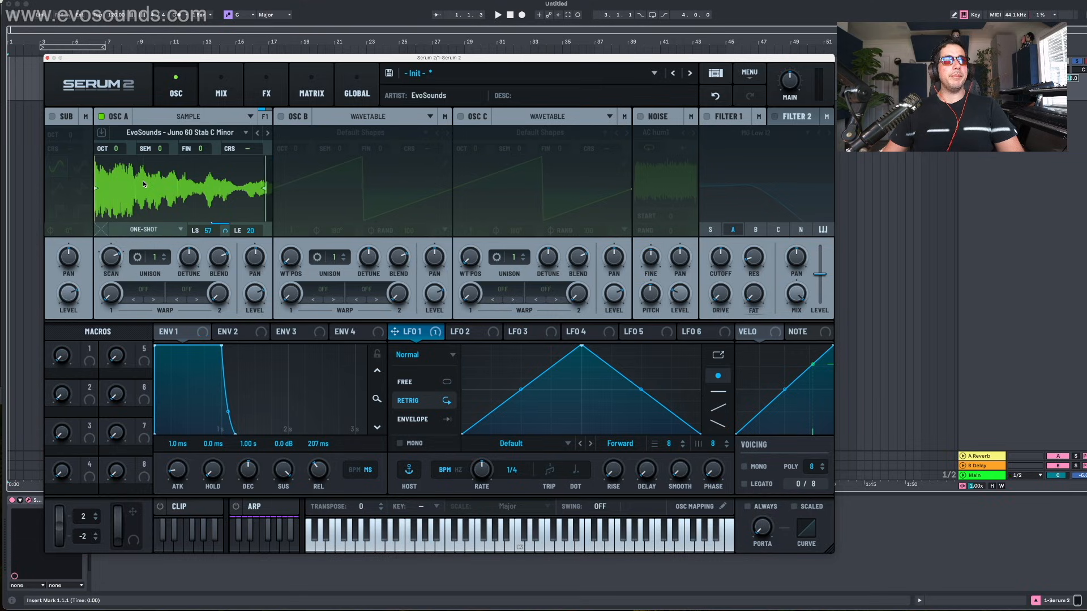
right_click(143, 184)
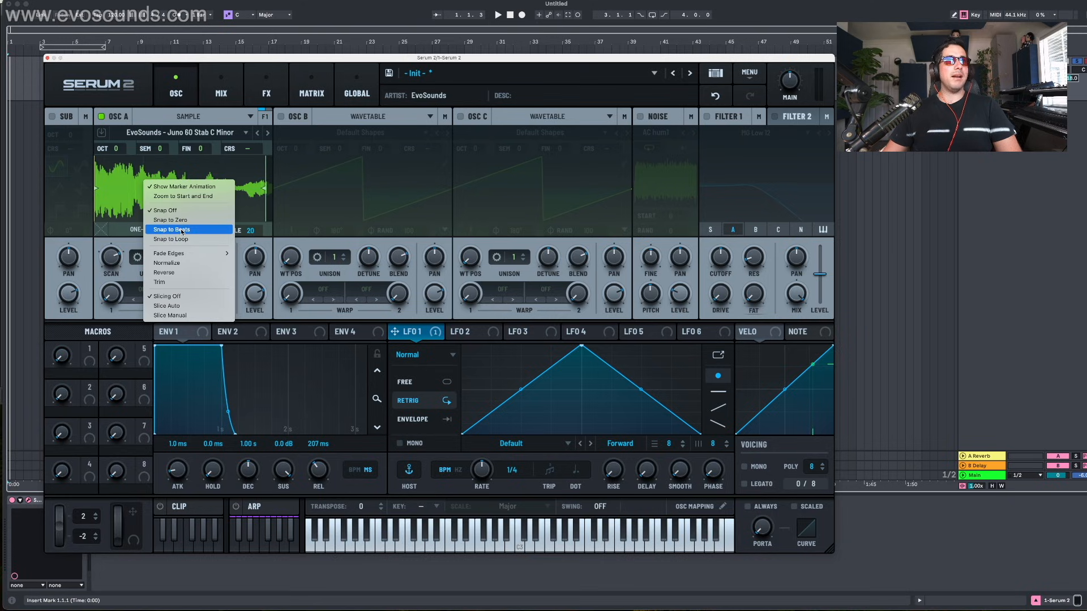
left_click(182, 230)
mouse_move(96, 193)
left_mouse_down()
mouse_move(251, 204)
mouse_move(99, 199)
left_mouse_up()
right_click(126, 183)
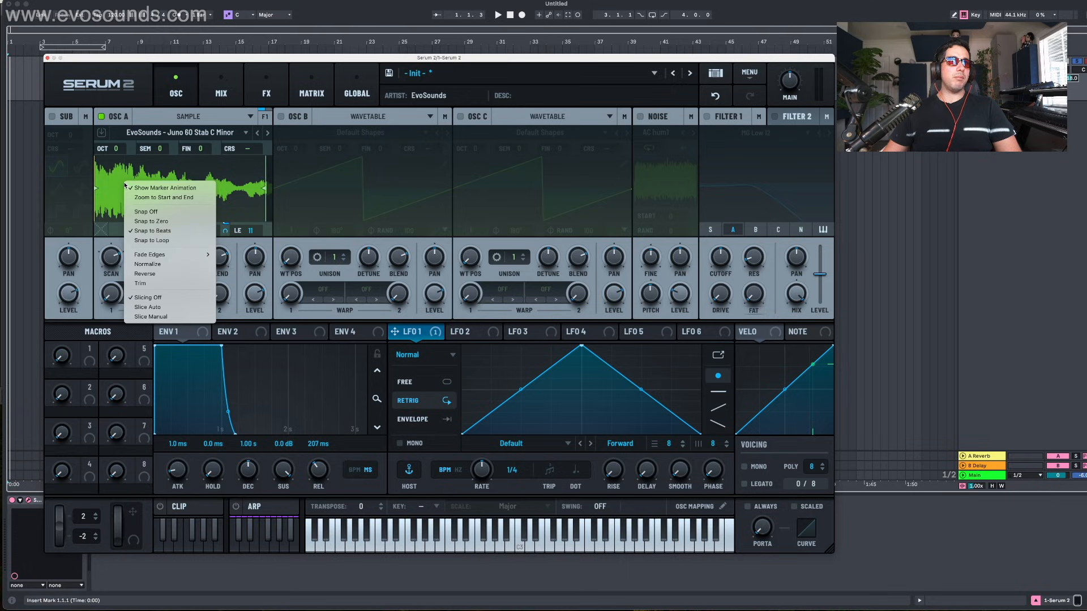
left_click(149, 224)
Step: Load the 90 Bongo sample into oscillator A and audition it with a note
left_click(180, 132)
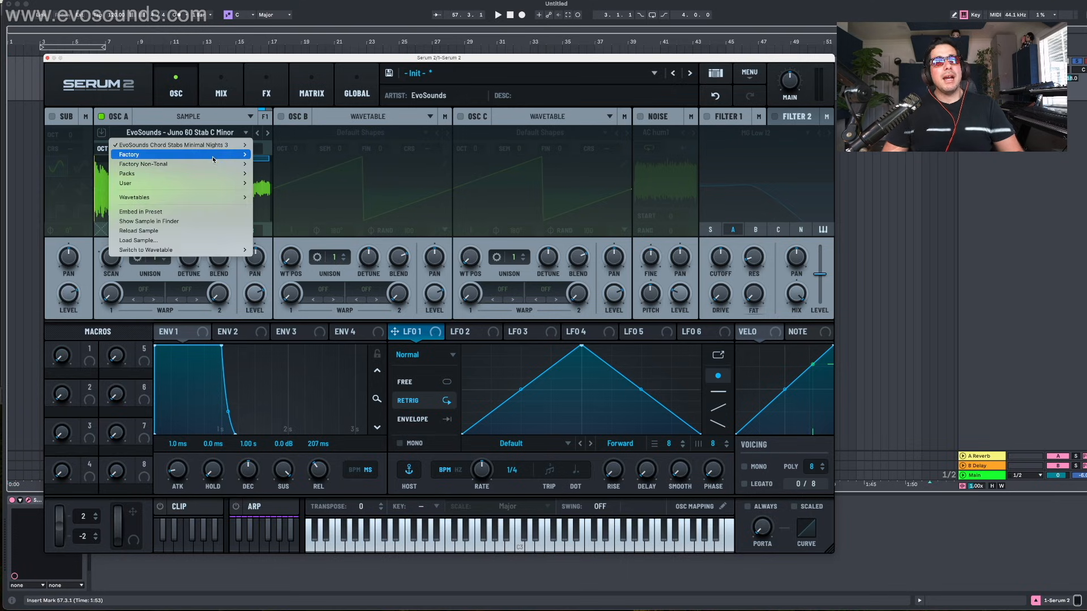
mouse_move(213, 157)
key("a")
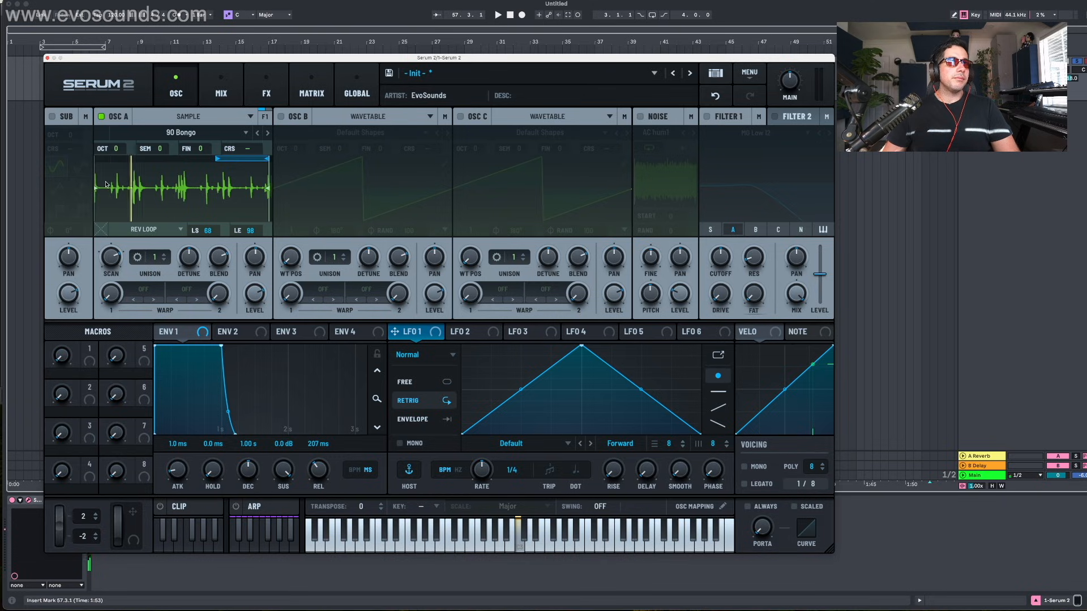
Step: Enable Snap to Loop for the 90 Bongo sample, and try the start marker at the loop start of 22 and at the waveform's beginning
left_click_drag(96, 188, 127, 202)
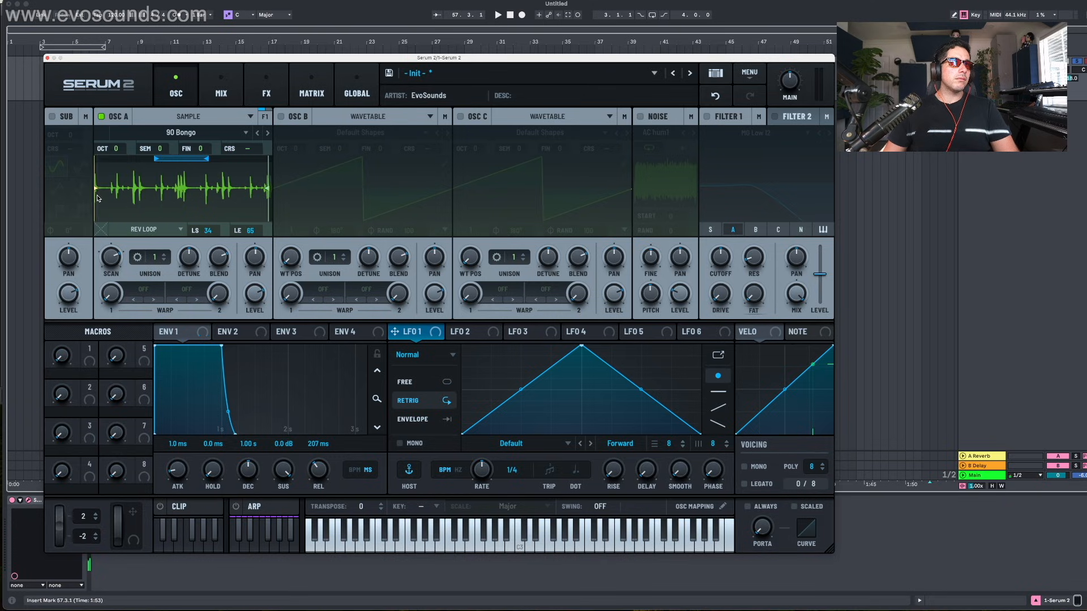
right_click(185, 167)
left_click(196, 189)
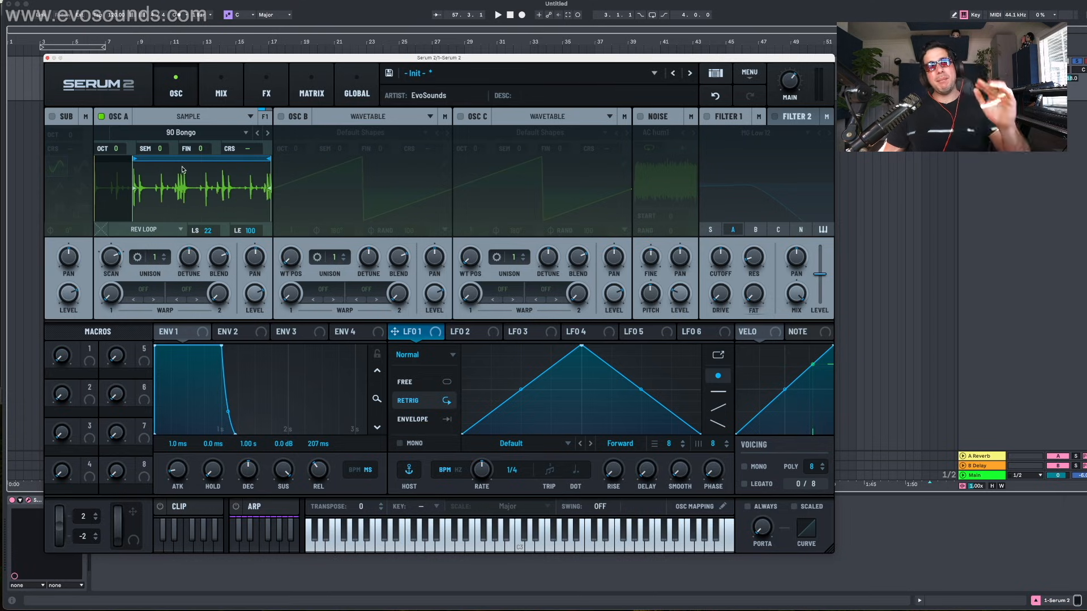
right_click(121, 182)
left_click(129, 175)
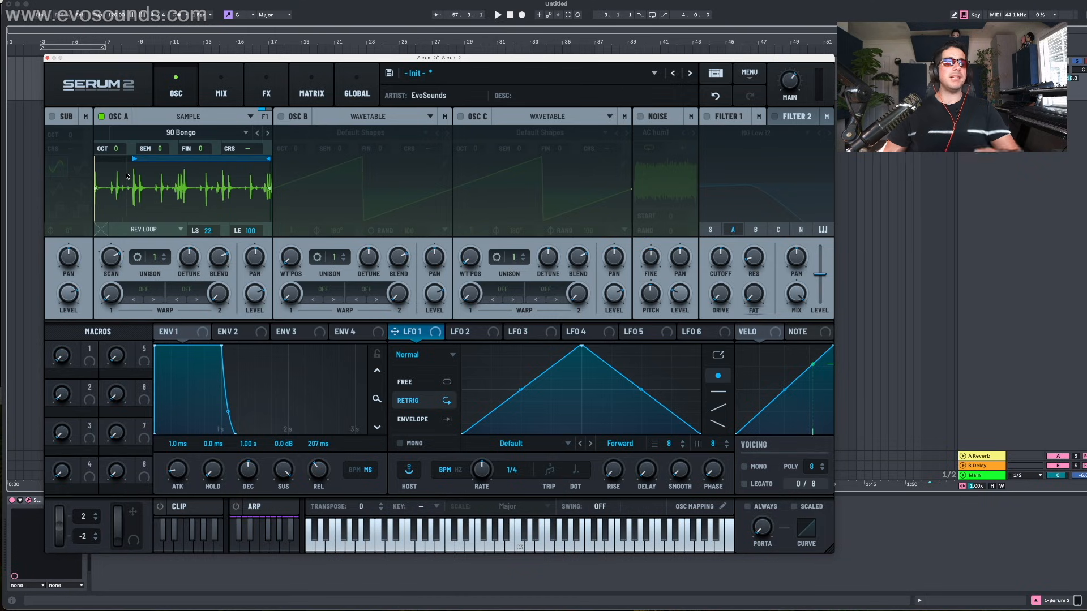
Step: Open the sample waveform's options for slicing the 90 Bongo sample
right_click(186, 176)
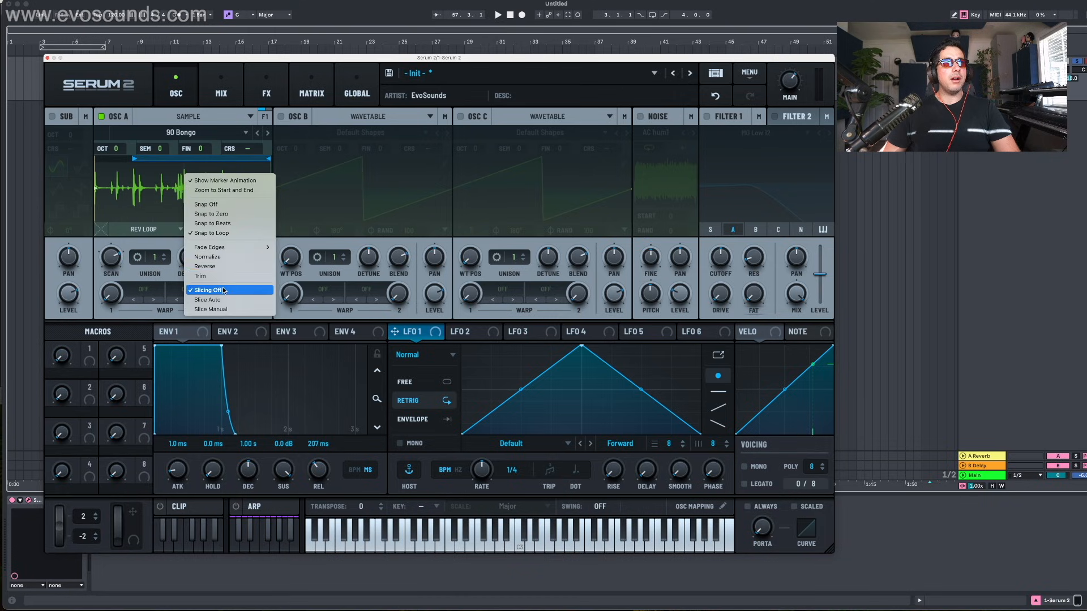
Step: Reverse the 90 Bongo sample in oscillator A and trim it
left_click(207, 275)
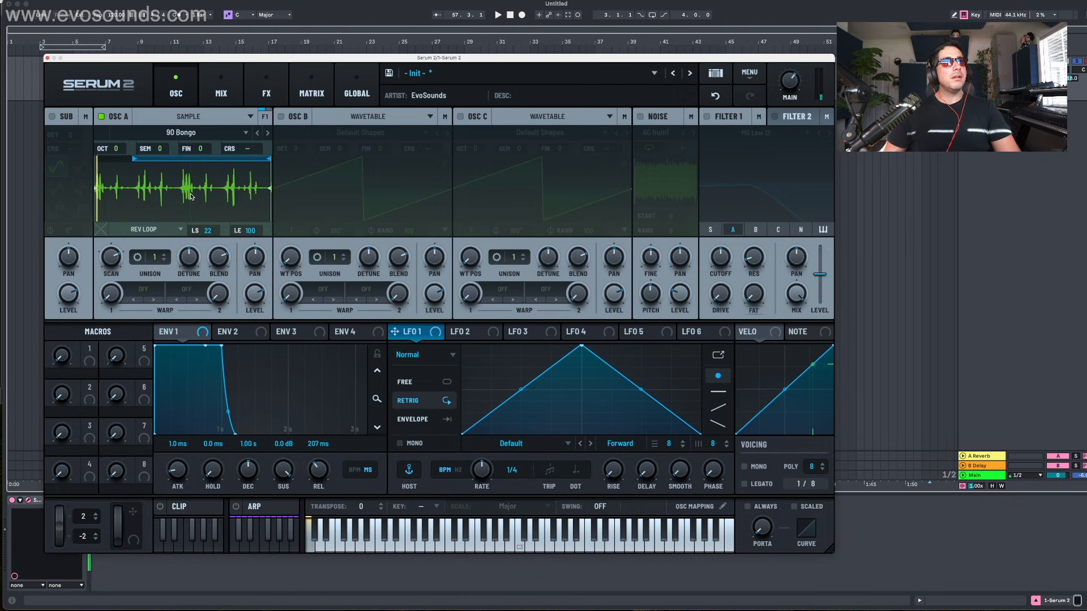
right_click(167, 192)
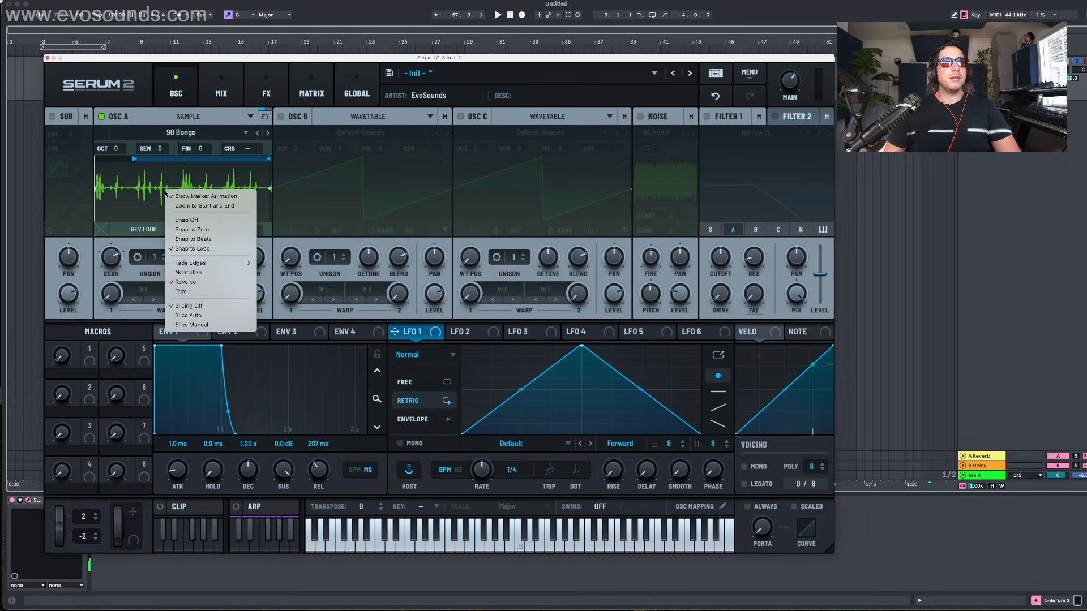
left_click(197, 292)
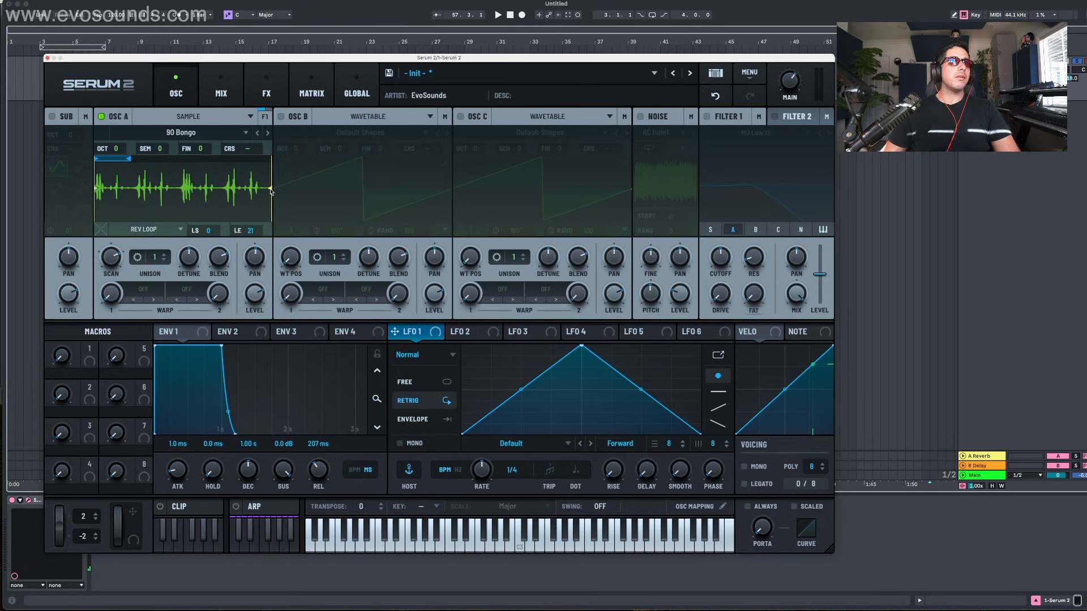
right_click(138, 190)
left_click(196, 290)
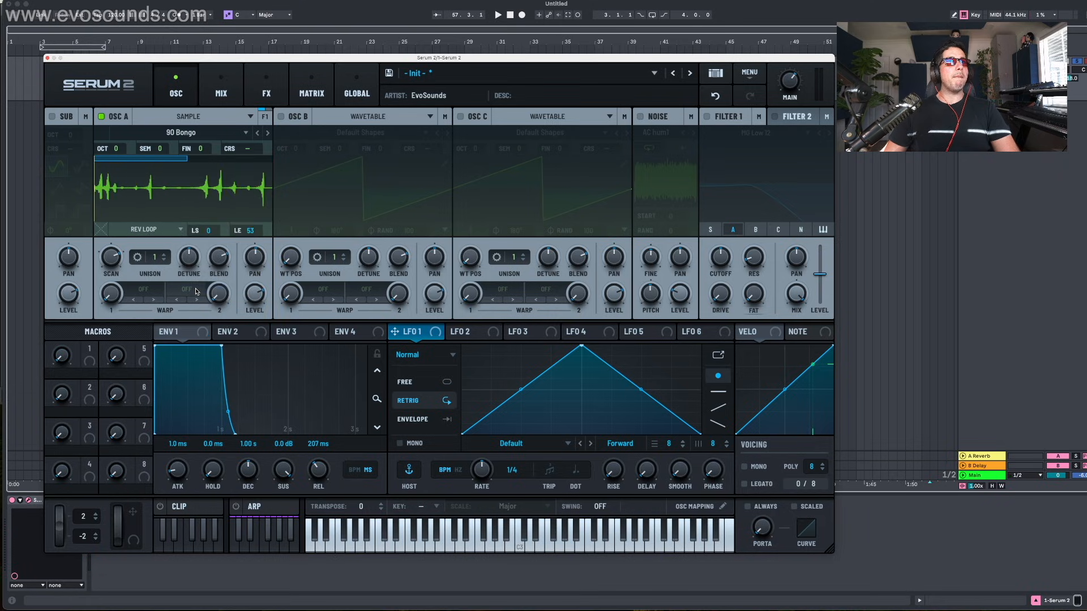
Step: Slice the 103 Bells Timbales sample automatically and audition its slices across several computer-keyboard octaves
right_click(185, 174)
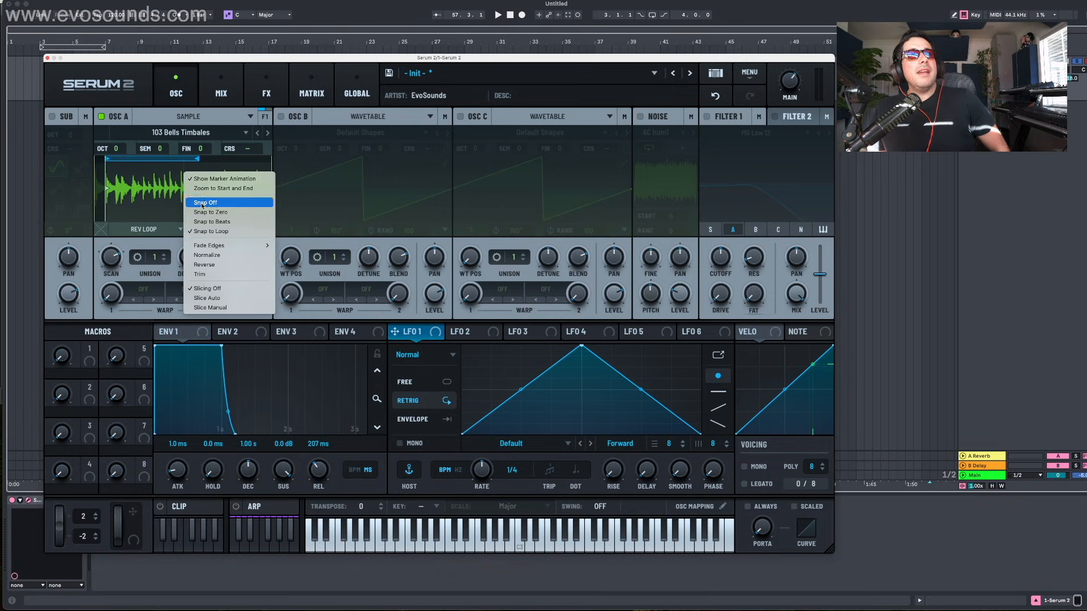
left_click(210, 300)
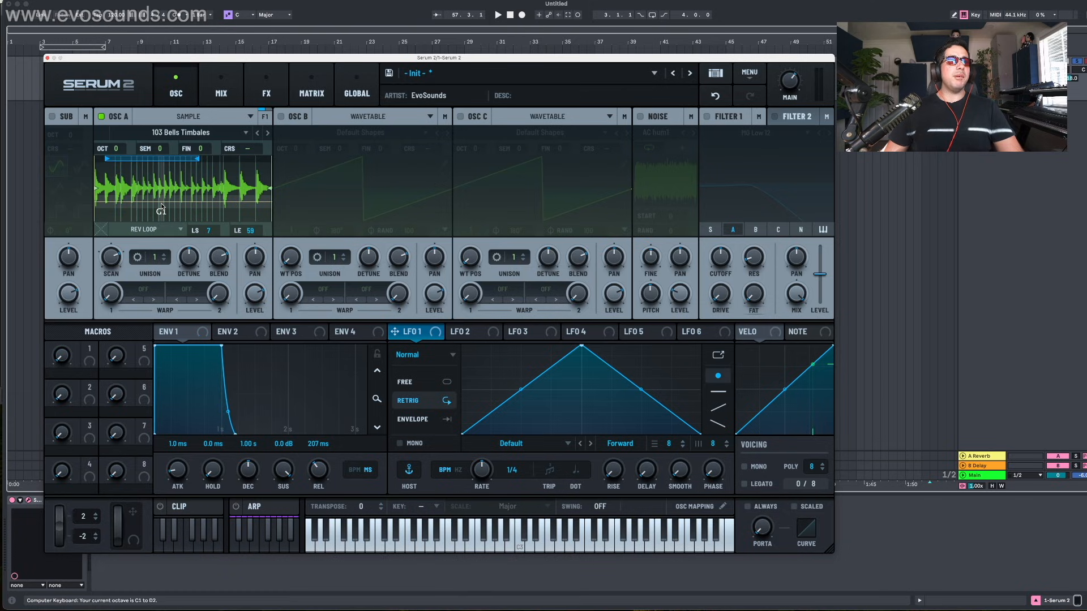
key("x")
key("f")
key("x")
key("f")
key("z")
key("a")
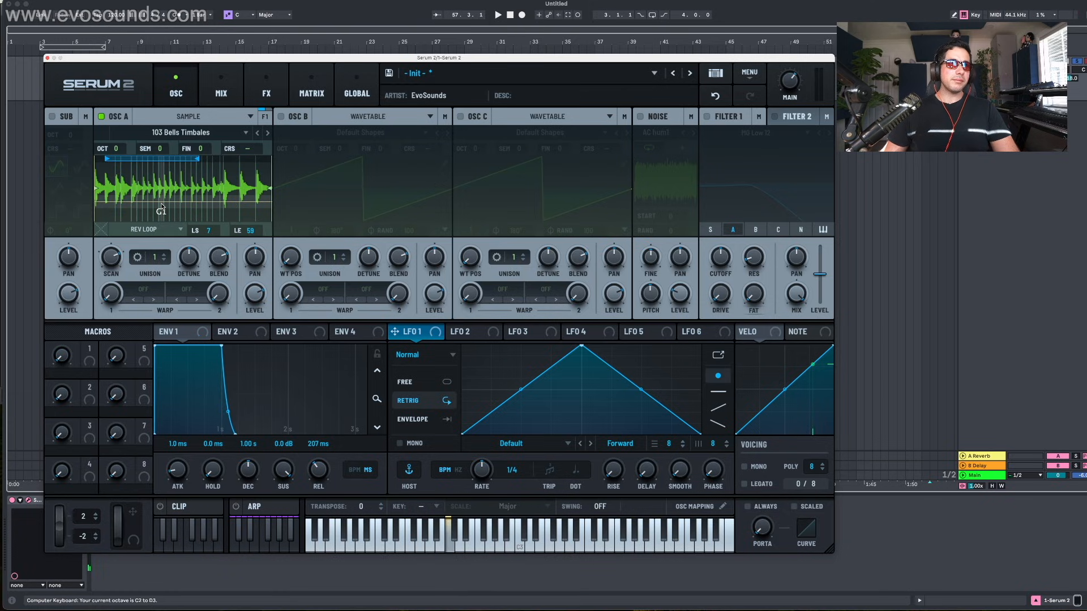
key("d")
key("u")
key("k")
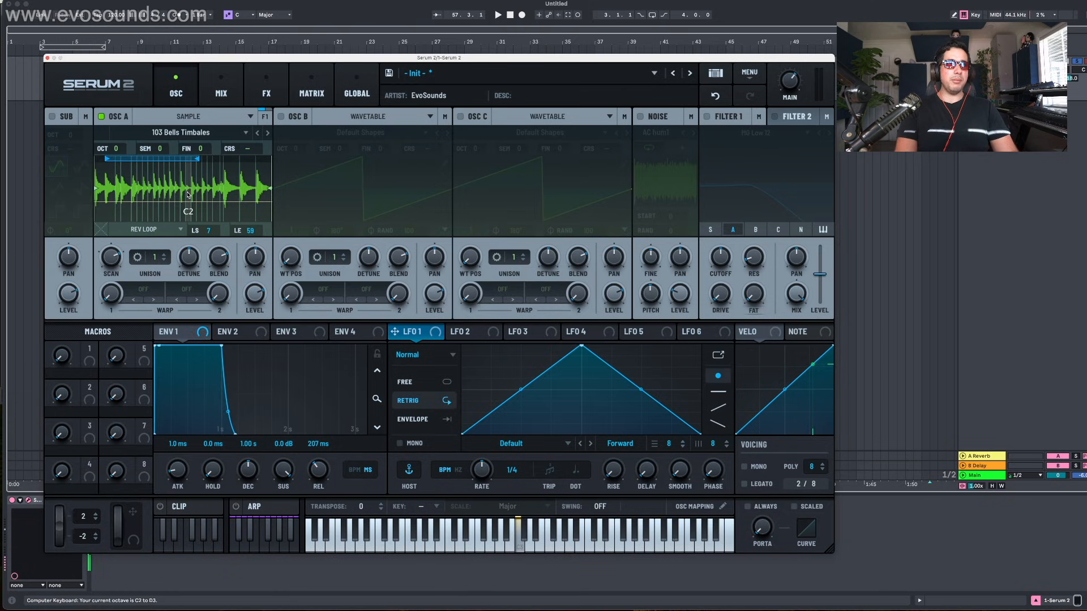
key("d")
key("g")
key("y")
key("f")
key("t")
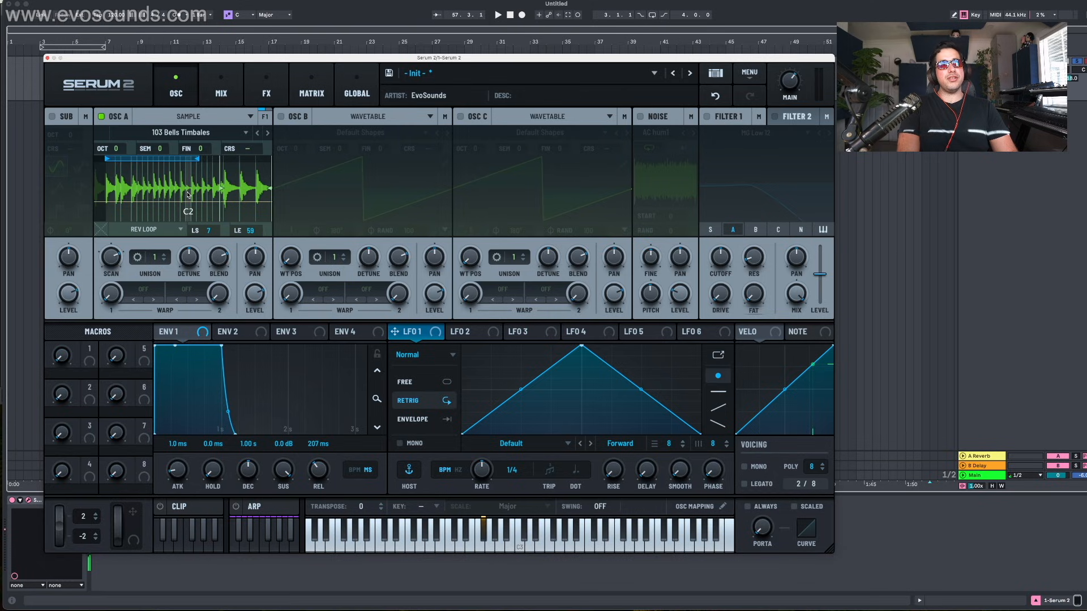
key("z")
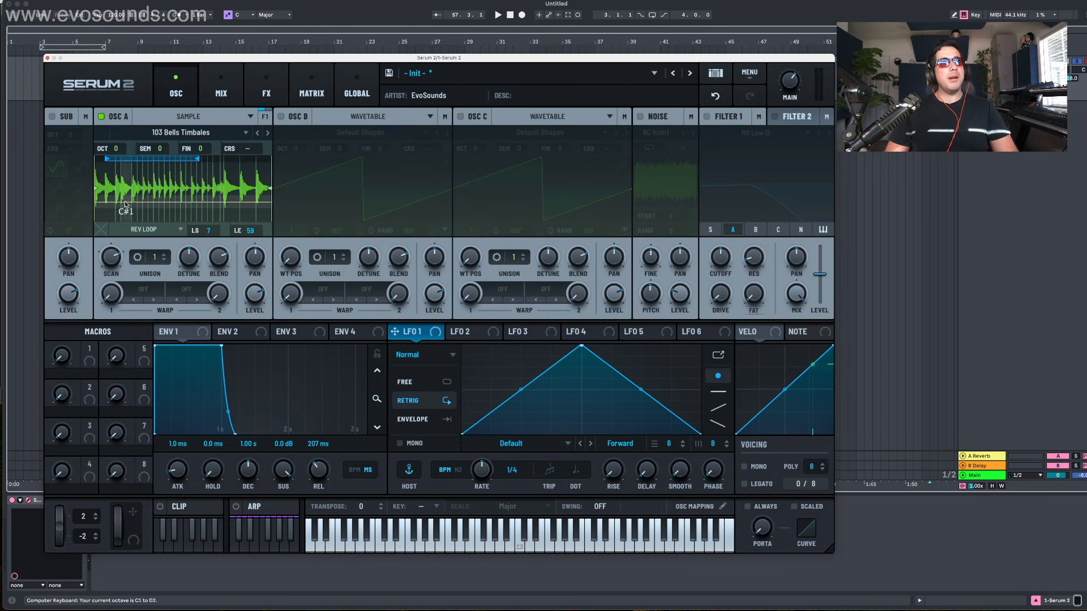
key("d")
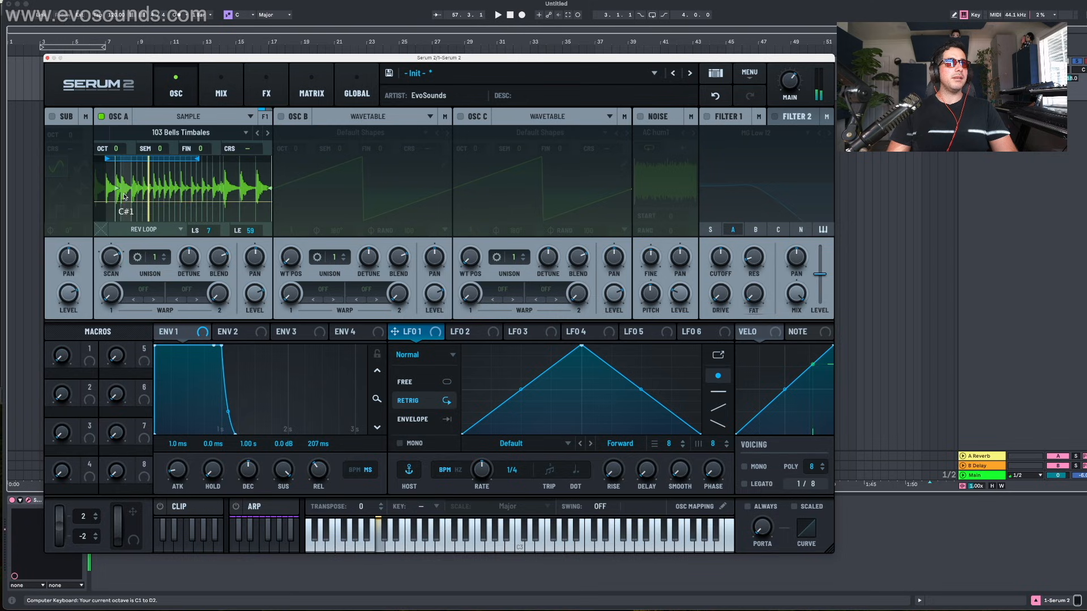
Step: Set oscillator A's sample playback mode to One-Shot and audition a slice
left_click(161, 230)
left_click(149, 240)
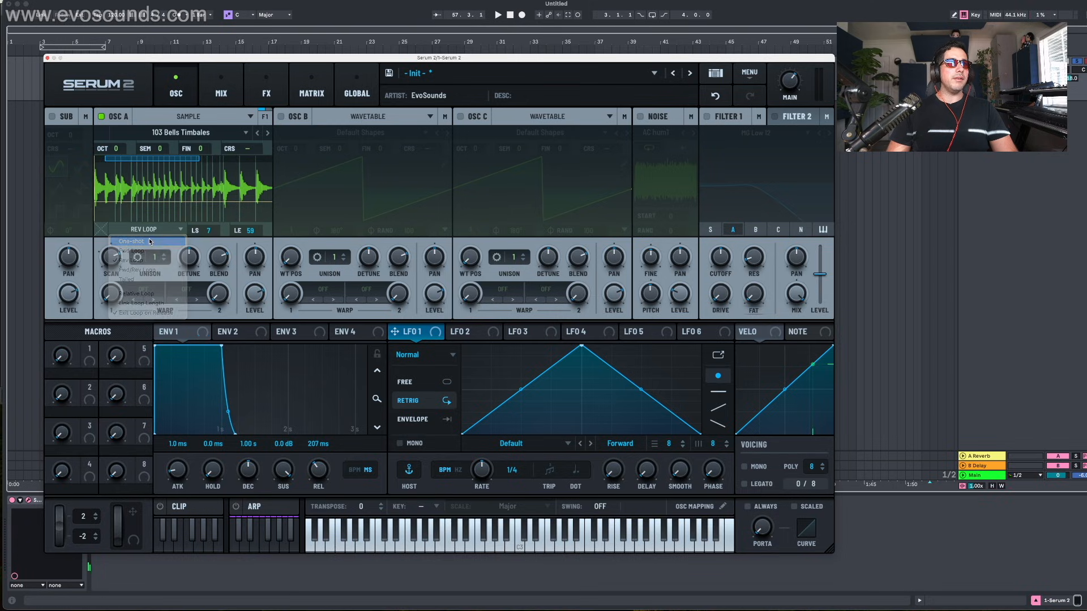
key("a")
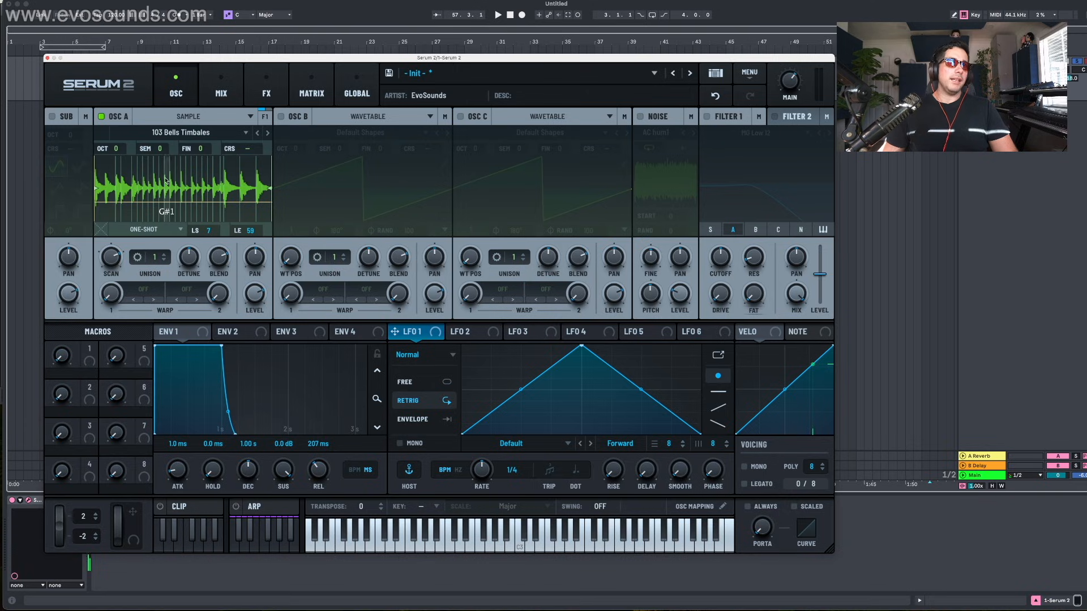
Step: Switch the sample to manual slicing and remove slice markers near its start
left_click(137, 231)
right_click(139, 197)
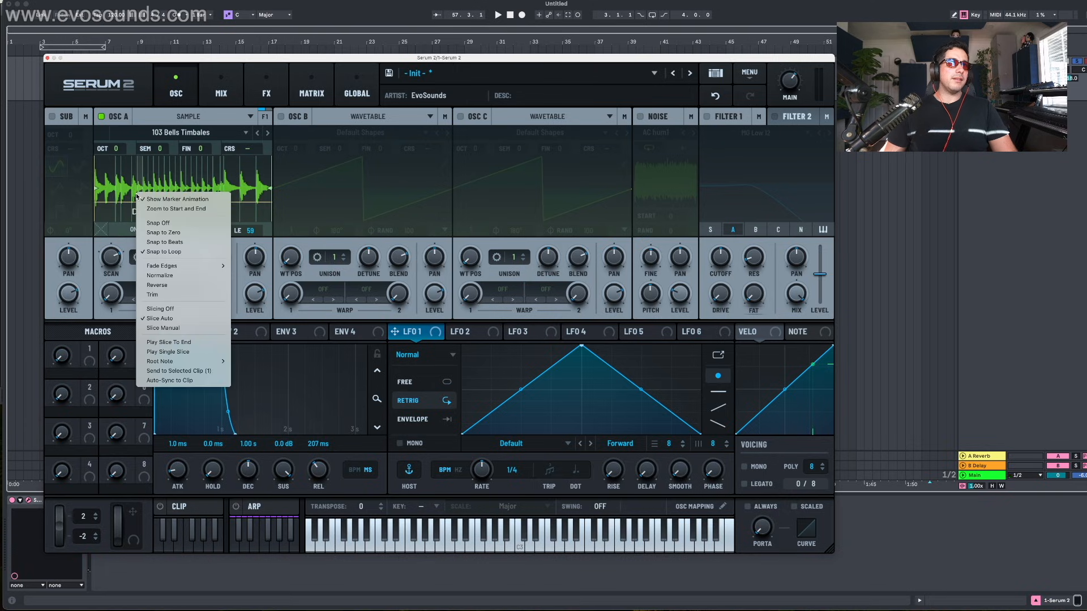
left_click(183, 327)
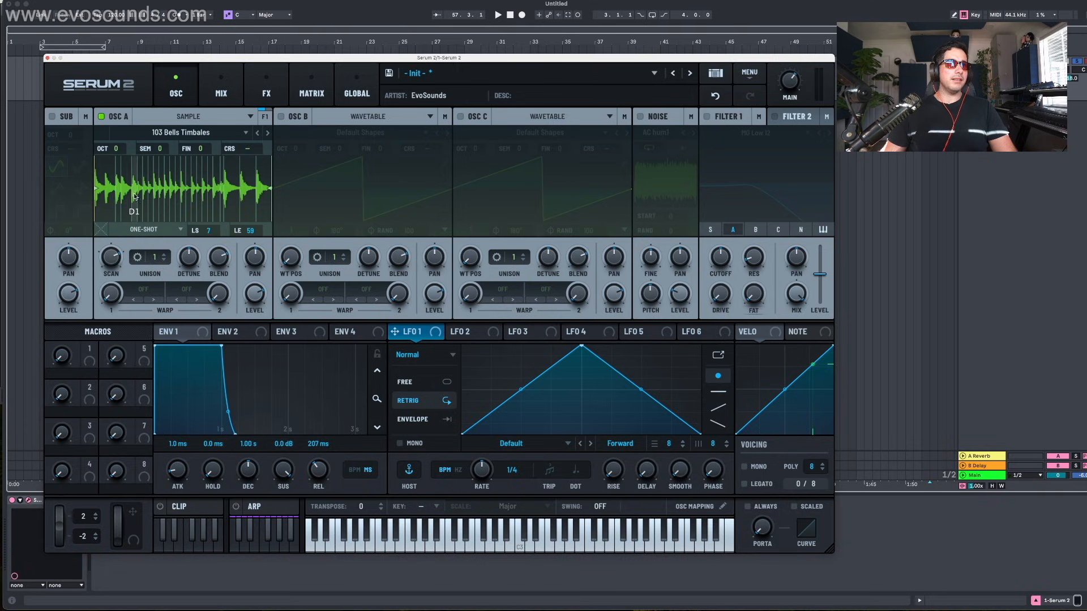
left_click(109, 197)
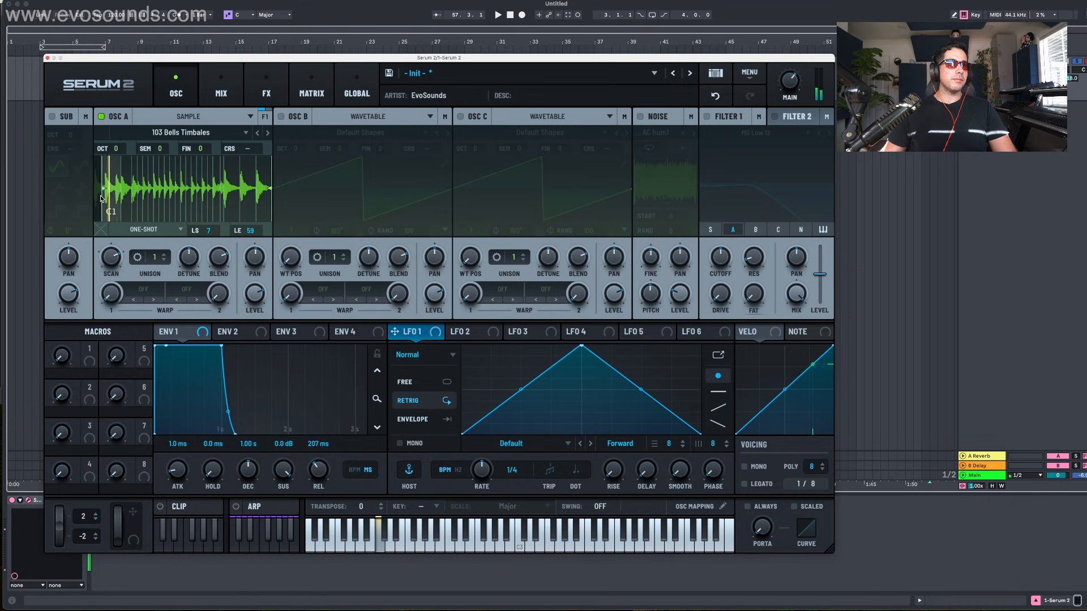
left_click(109, 197)
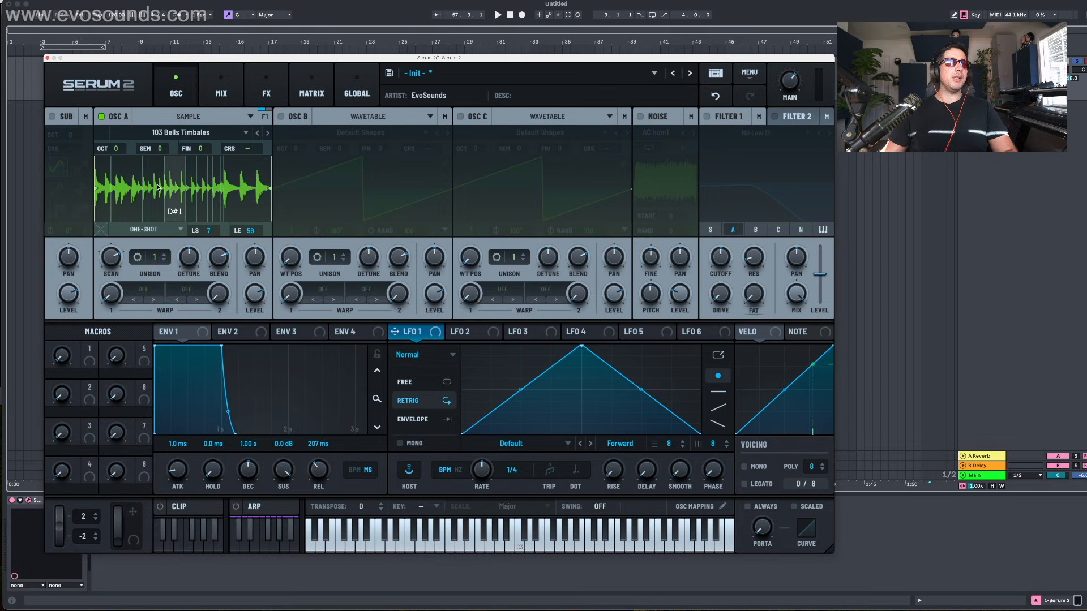
Step: Try the Play Slice To End option on the slices and switch them to Play Single Slice
right_click(148, 203)
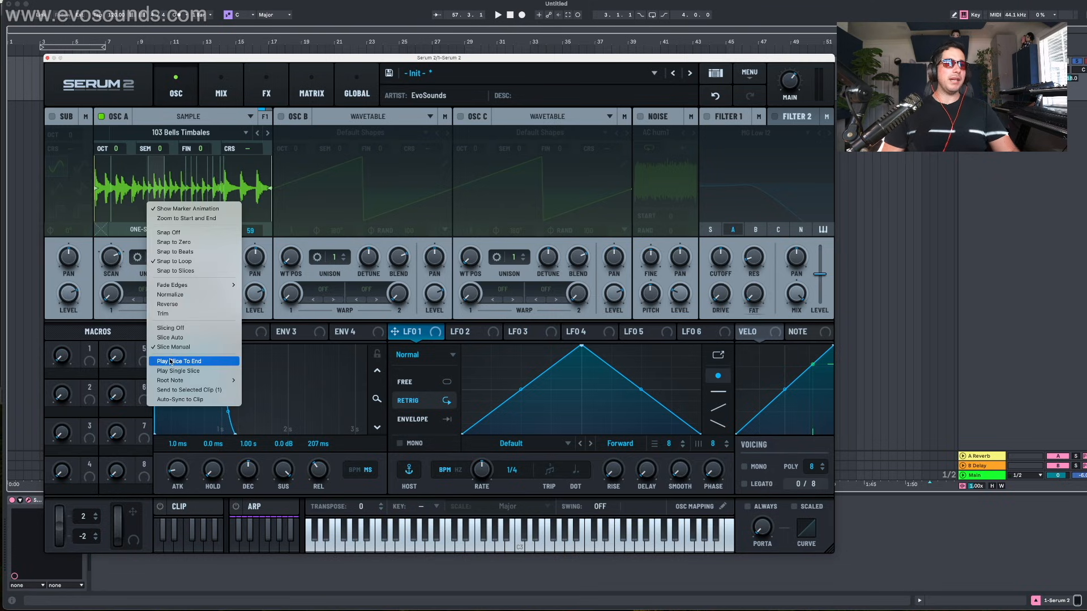
left_click(179, 362)
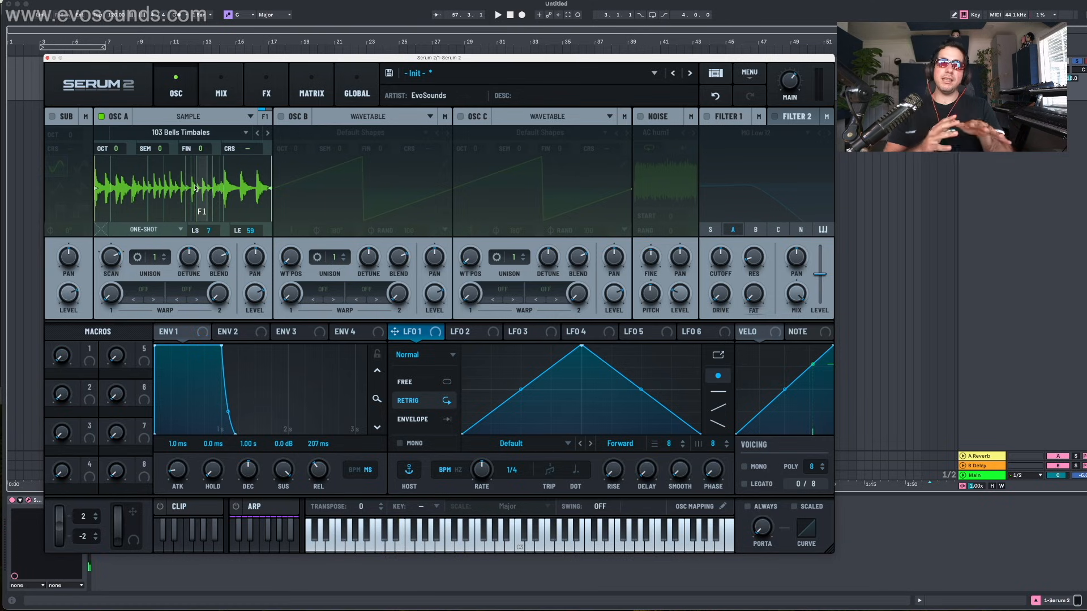
right_click(169, 197)
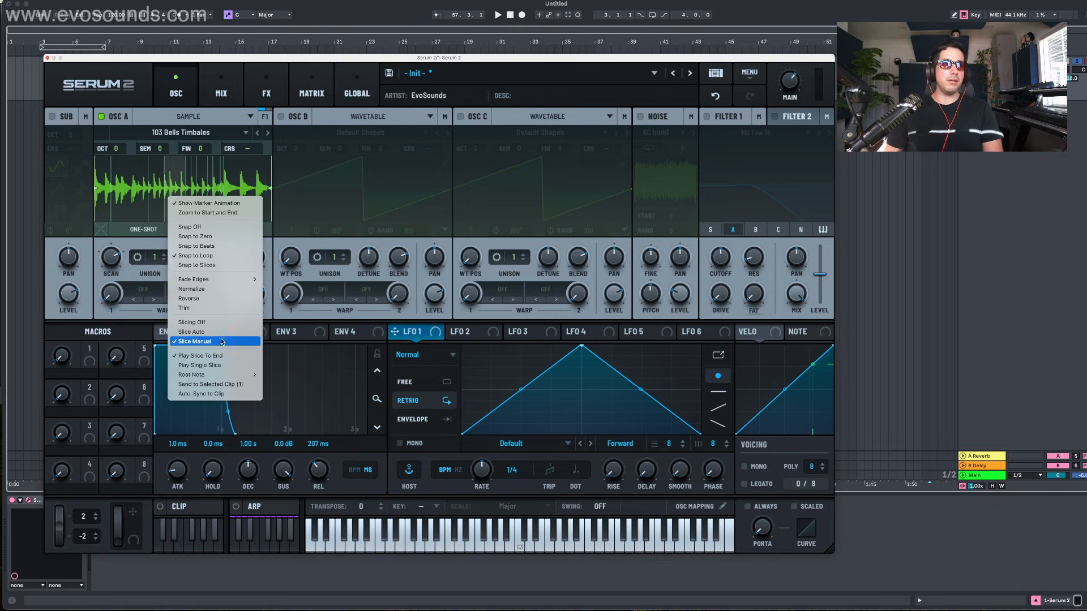
left_click(199, 365)
Step: Set the root note of the sample's slices to C3
right_click(123, 207)
mouse_move(186, 384)
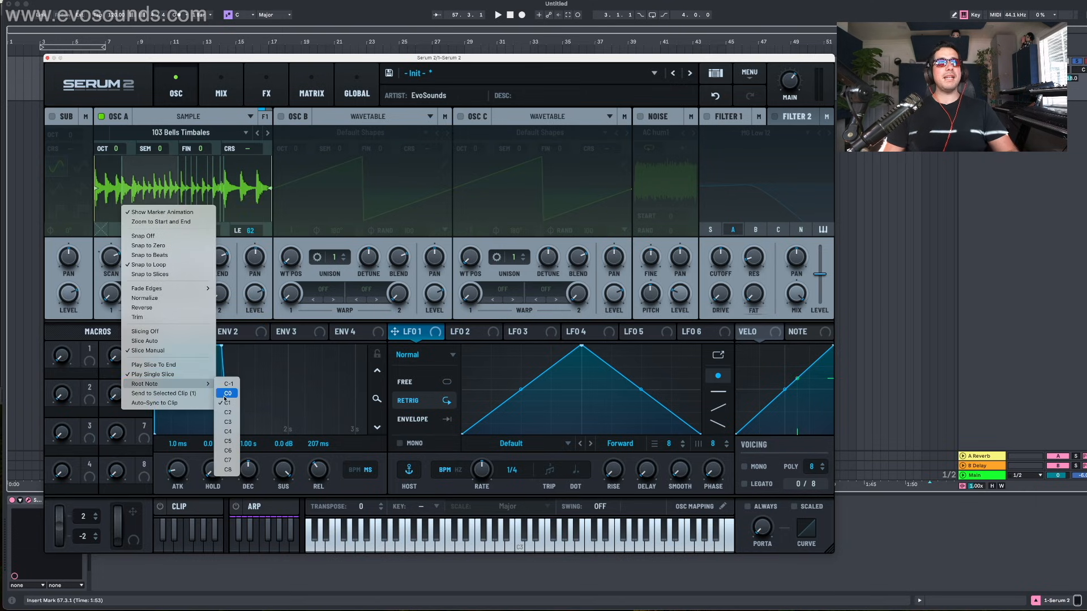
left_click(227, 422)
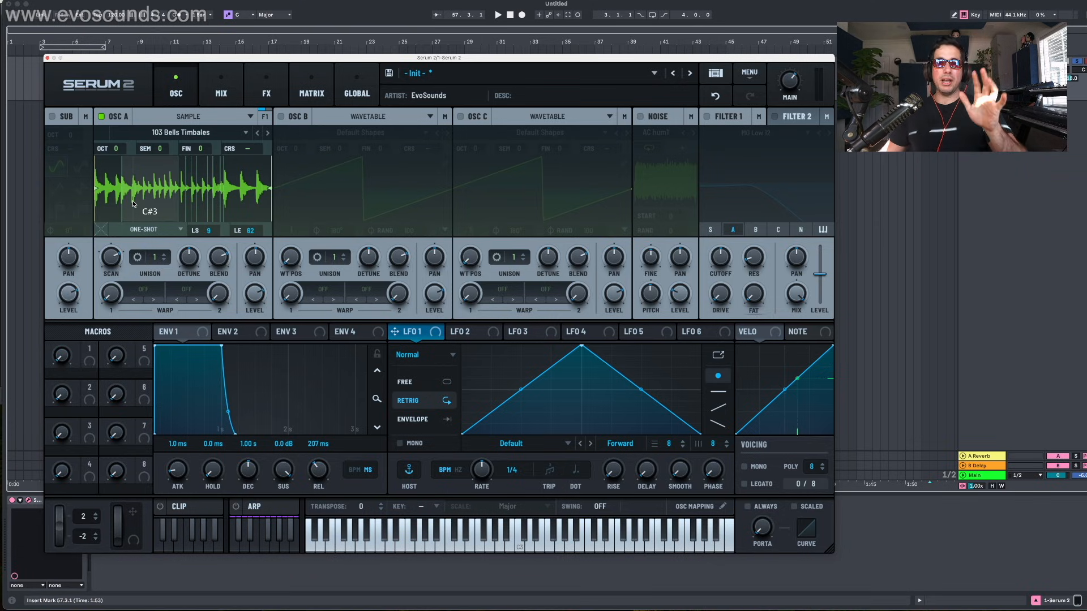
Step: Lower the computer-keyboard octave to C1 and play notes below the slices' root note
right_click(106, 200)
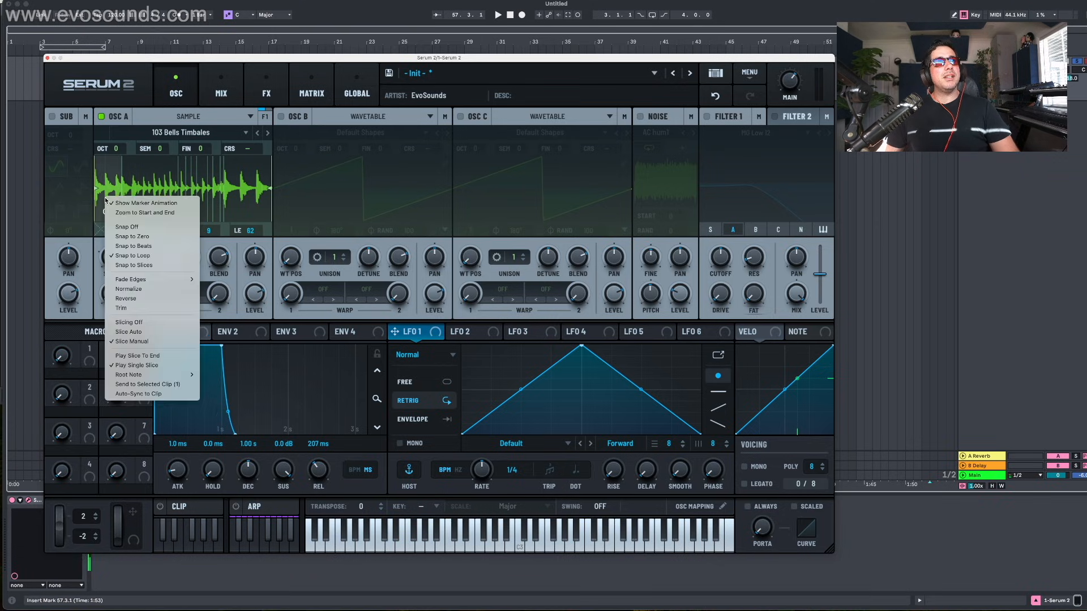
left_click(104, 199)
key("z")
key("a")
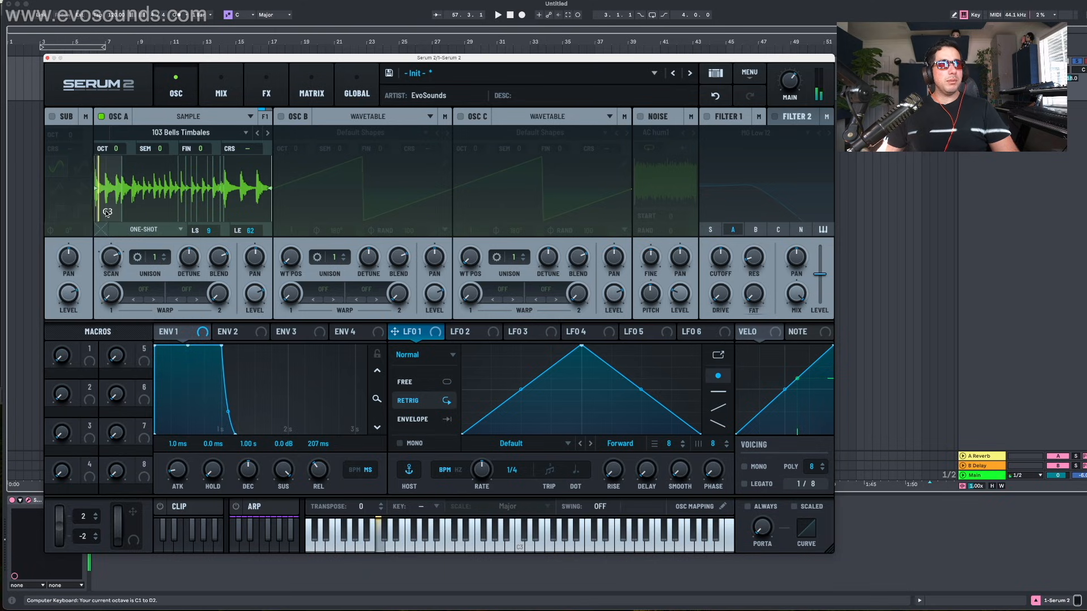
key("w")
Step: Turn off Play Single Slice and play a slice with the computer-keyboard octave raised to C3
right_click(141, 206)
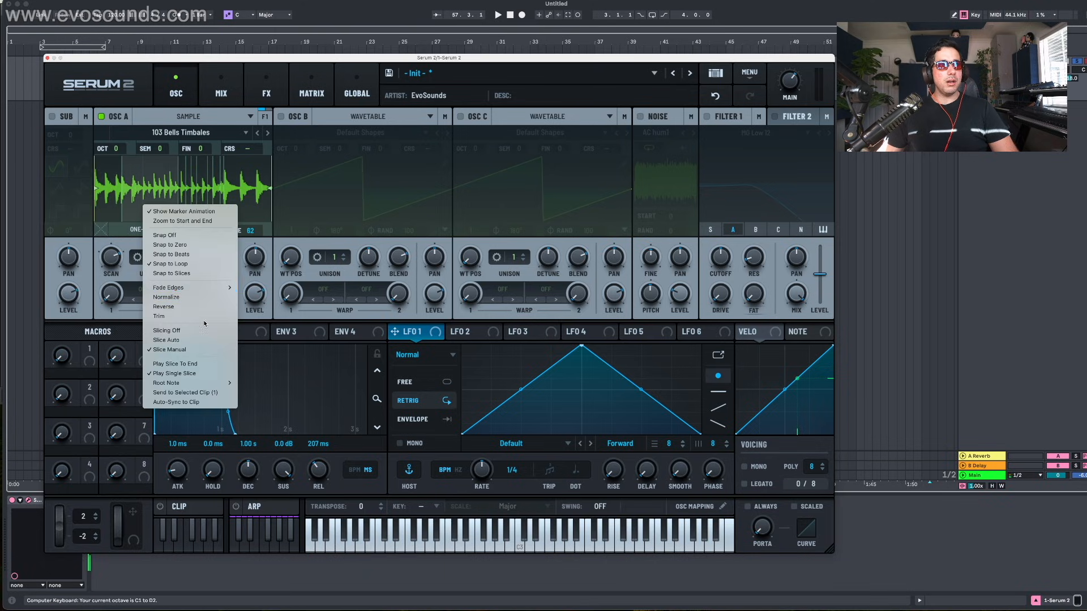
left_click(189, 373)
key("x")
key("x")
key("a")
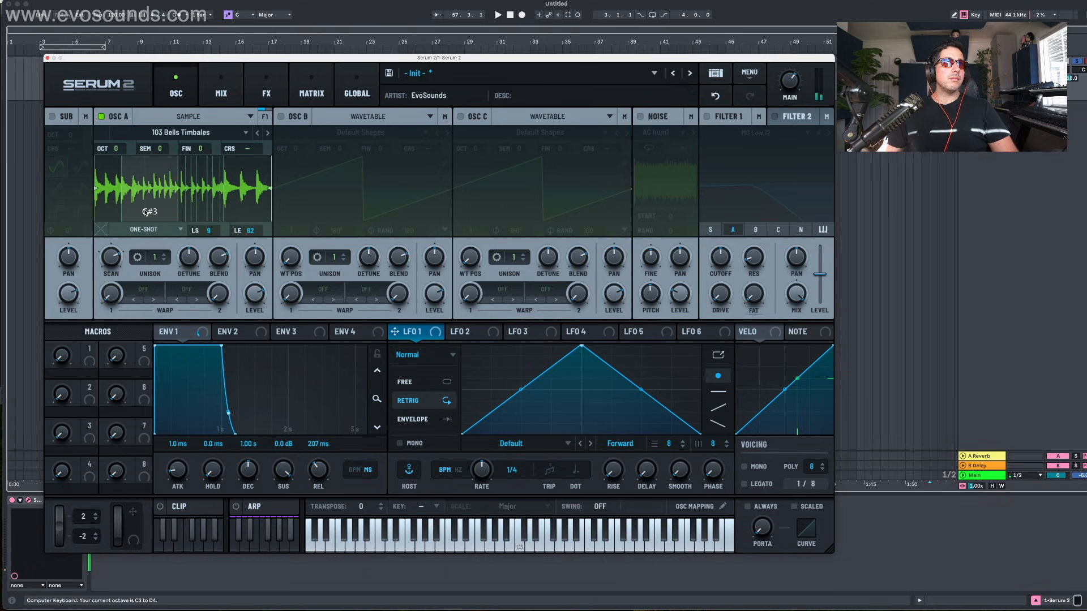
Step: Review the slice root note options and send the slices to the selected clip, Clip 1
right_click(153, 209)
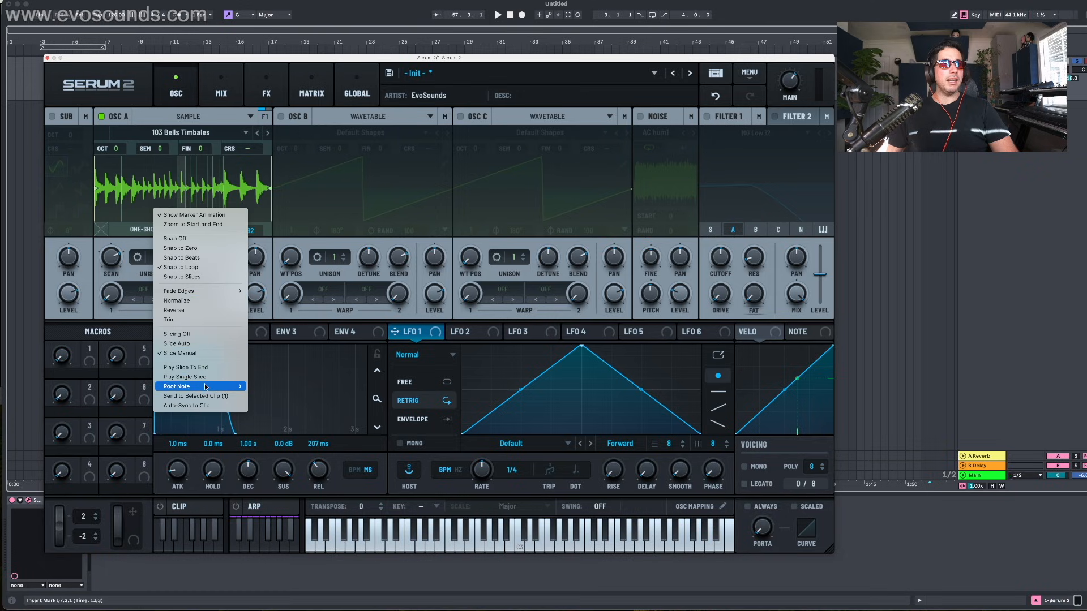
mouse_move(226, 386)
left_click(261, 415)
right_click(145, 182)
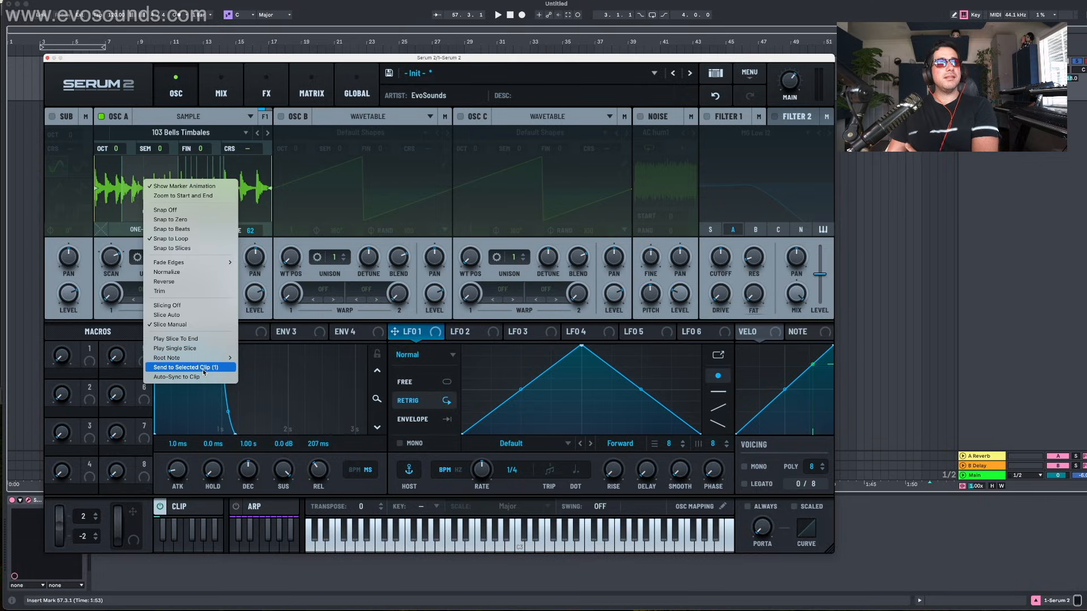
left_click(203, 368)
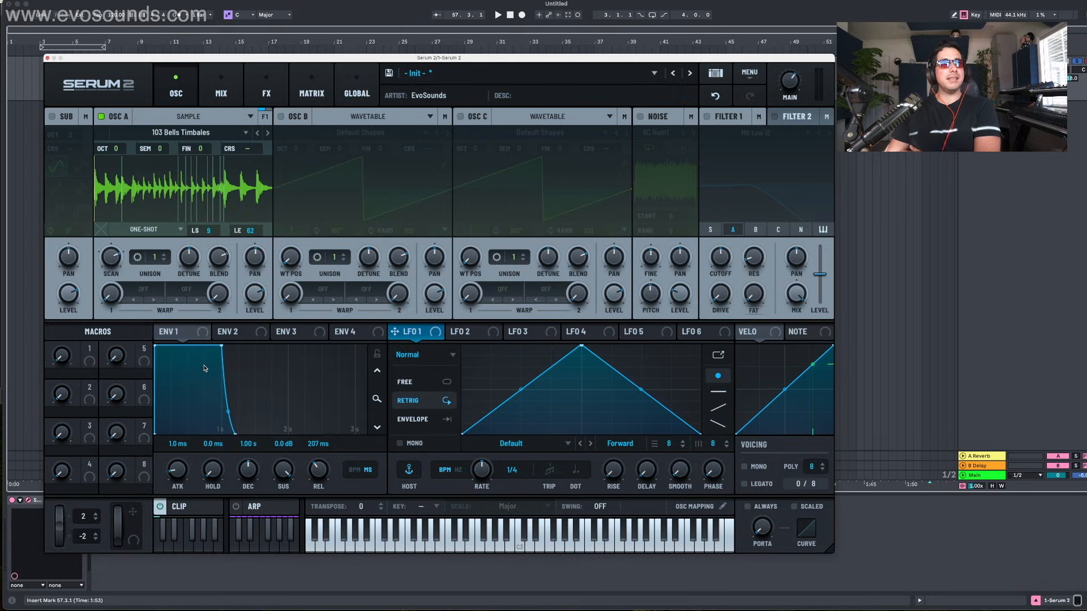
Step: Open the clip editor, stop the host transport and launch Clip 1 to hear the slices
left_click(204, 509)
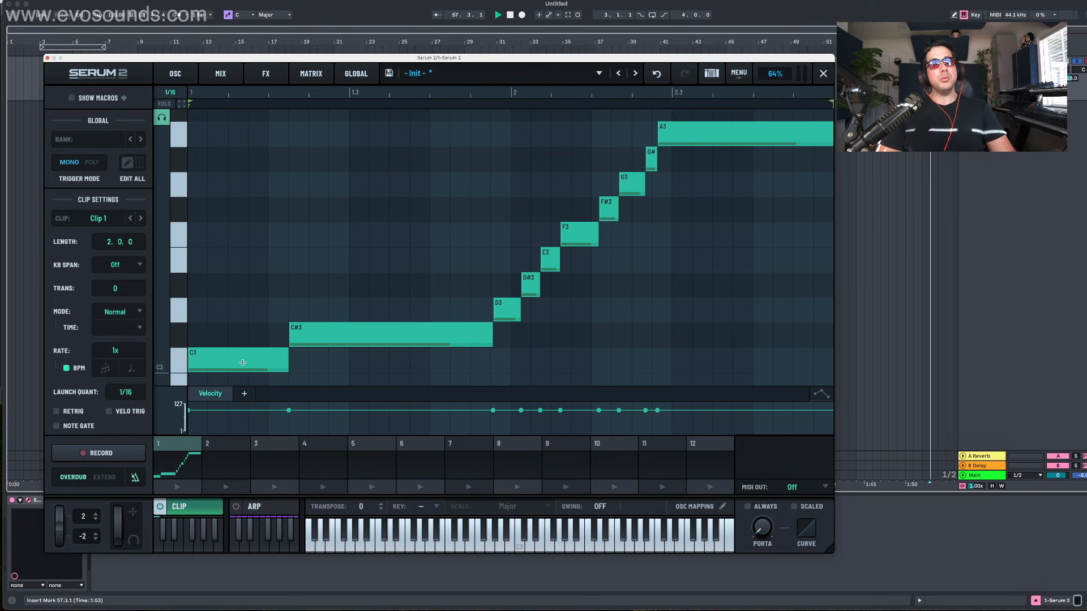
key("space")
left_click(179, 488)
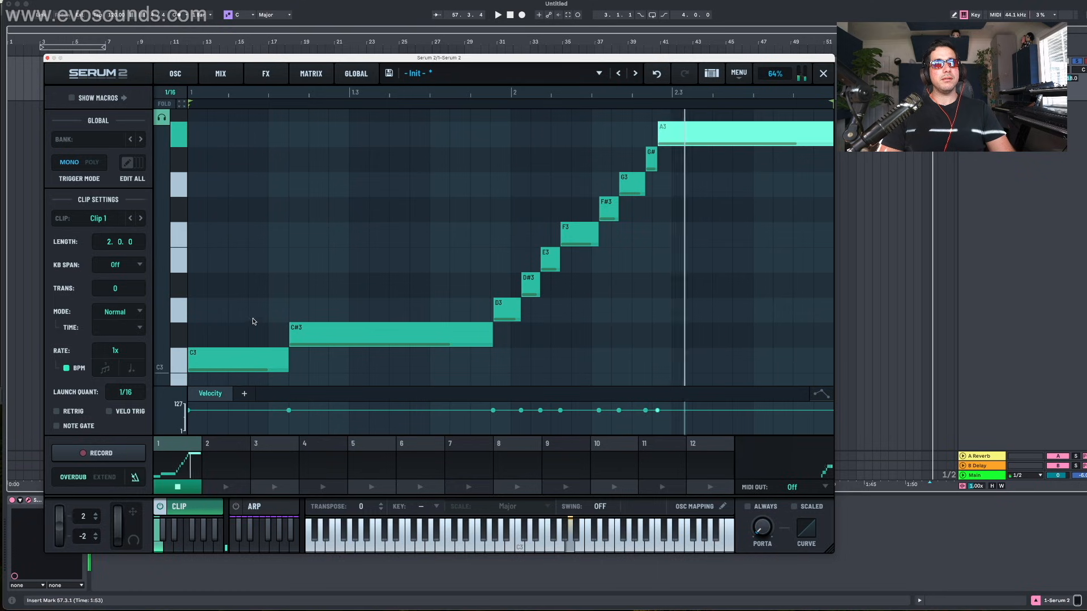
Step: Send the 85 Phat Width sample's slices to Clip 1 and play the clip back
left_click(175, 74)
right_click(138, 177)
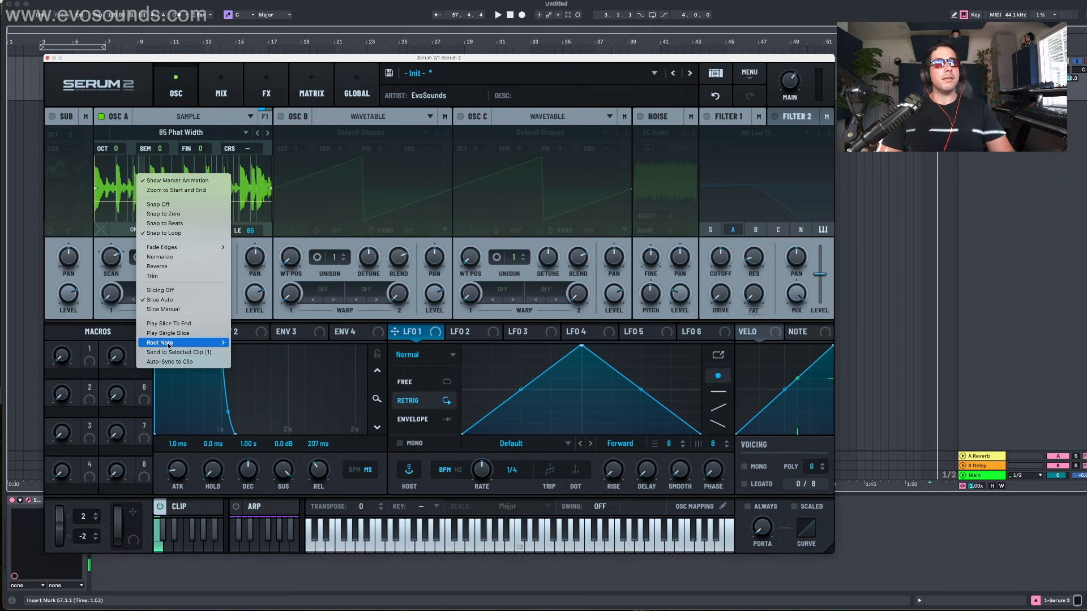
key("Escape")
left_click(181, 506)
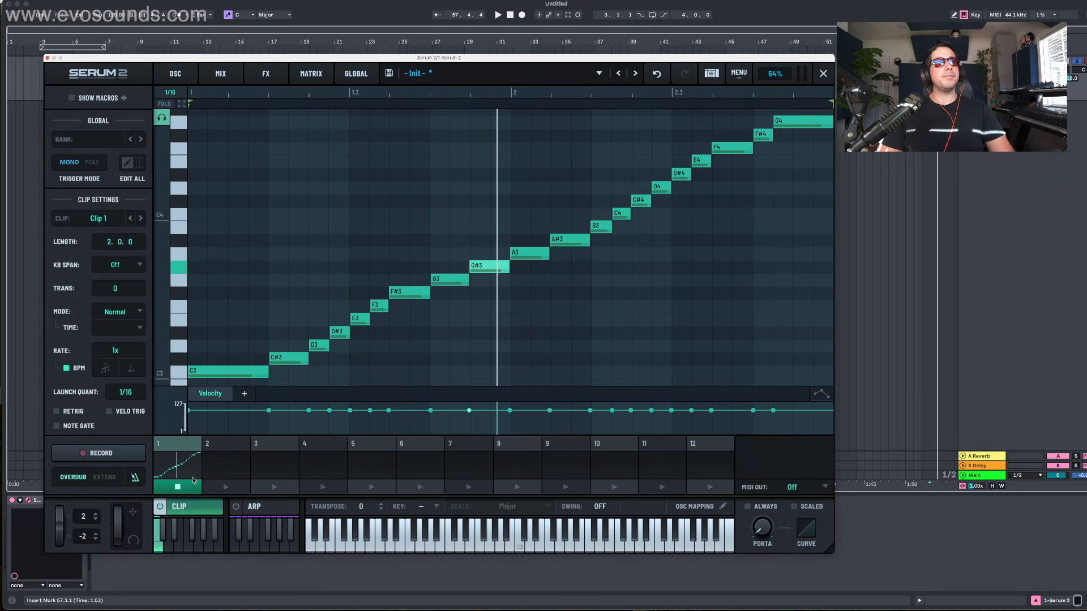
left_click(179, 486)
left_click(179, 487)
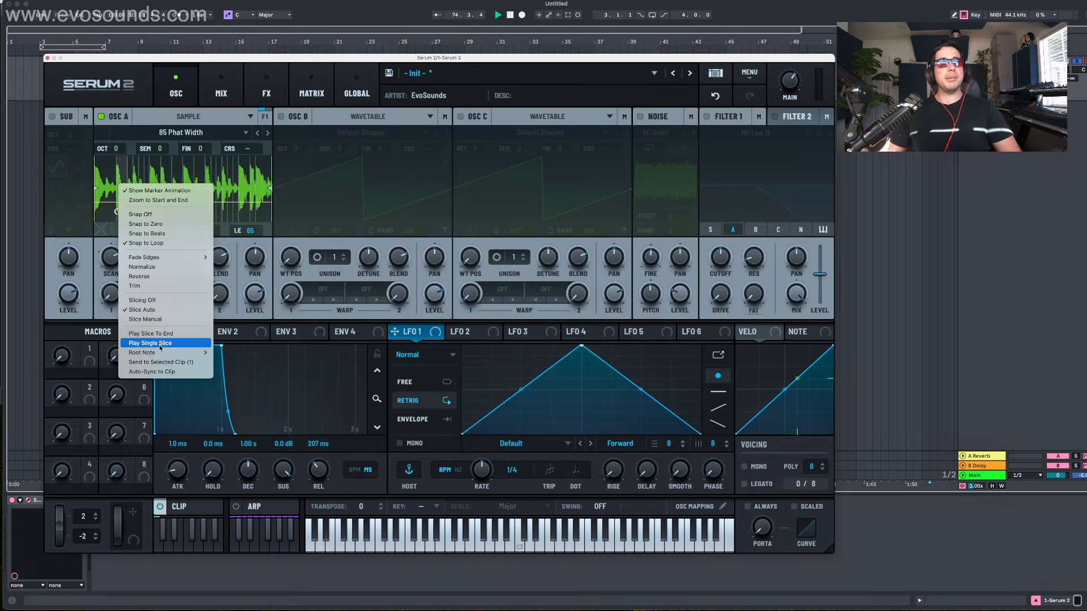
Step: Set the 85 Phat Width sample's slices to Play Single Slice
left_click(150, 343)
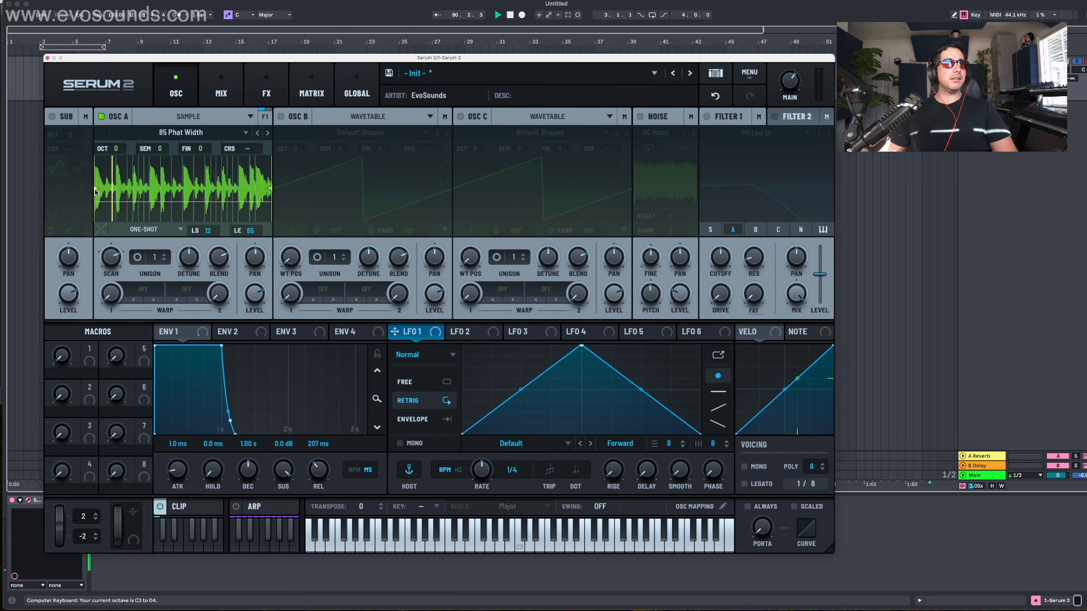
Step: Move the 85 Phat Width sample's start point, assign Macro 1 to it and turn the macro to sweep the start
left_click_drag(95, 191, 213, 198)
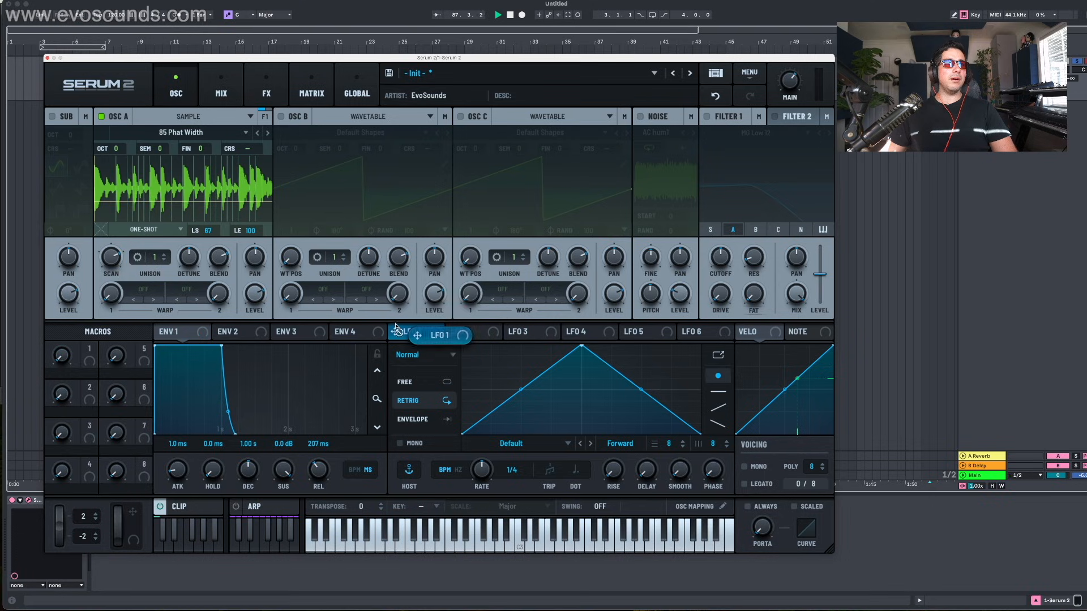
left_click_drag(90, 350, 102, 273)
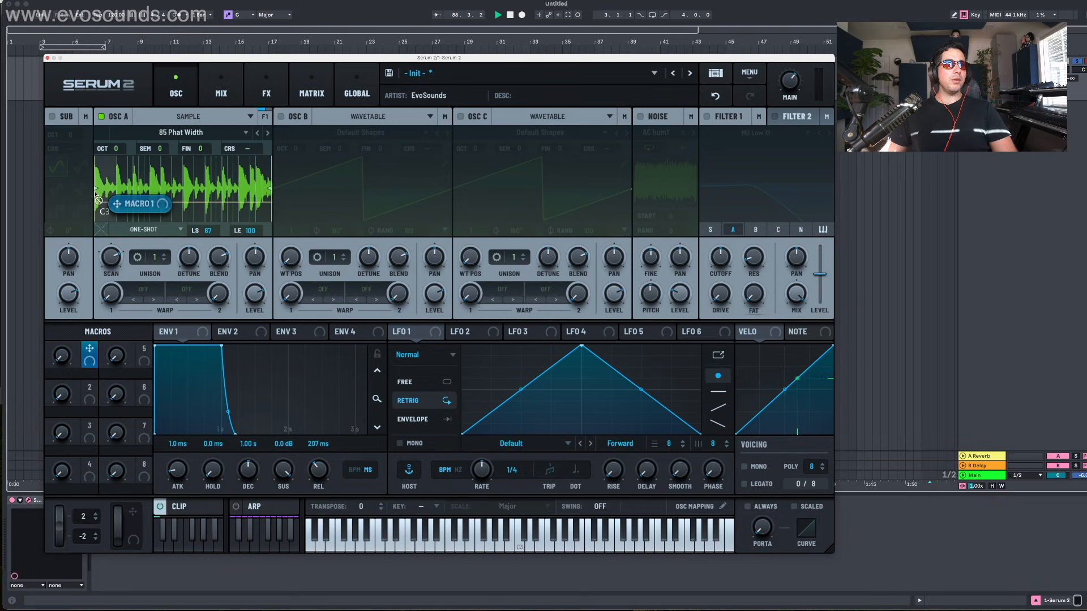
left_click_drag(59, 363, 59, 329)
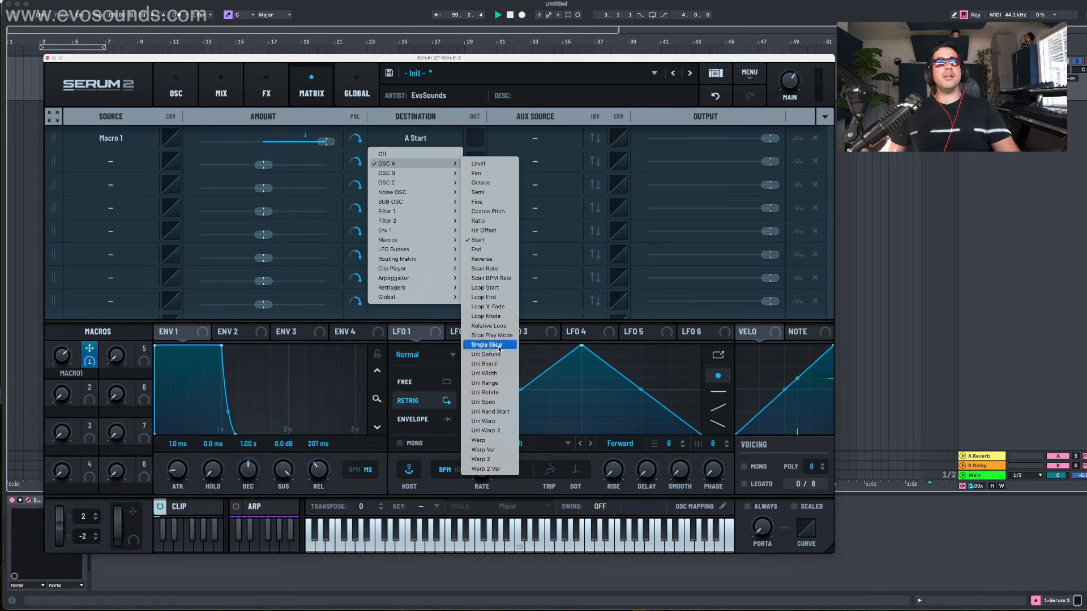
Step: Change Macro 1's modulation destination to OSC A Single Slice, reduce its amount and return to the oscillator page
left_click(487, 345)
left_click_drag(325, 141, 292, 149)
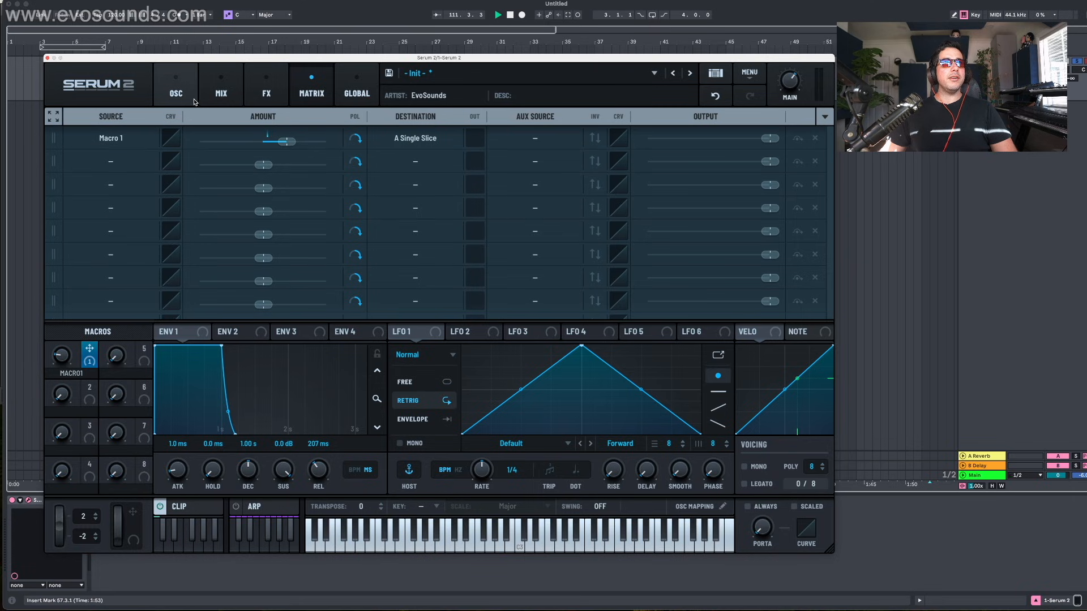
left_click(177, 93)
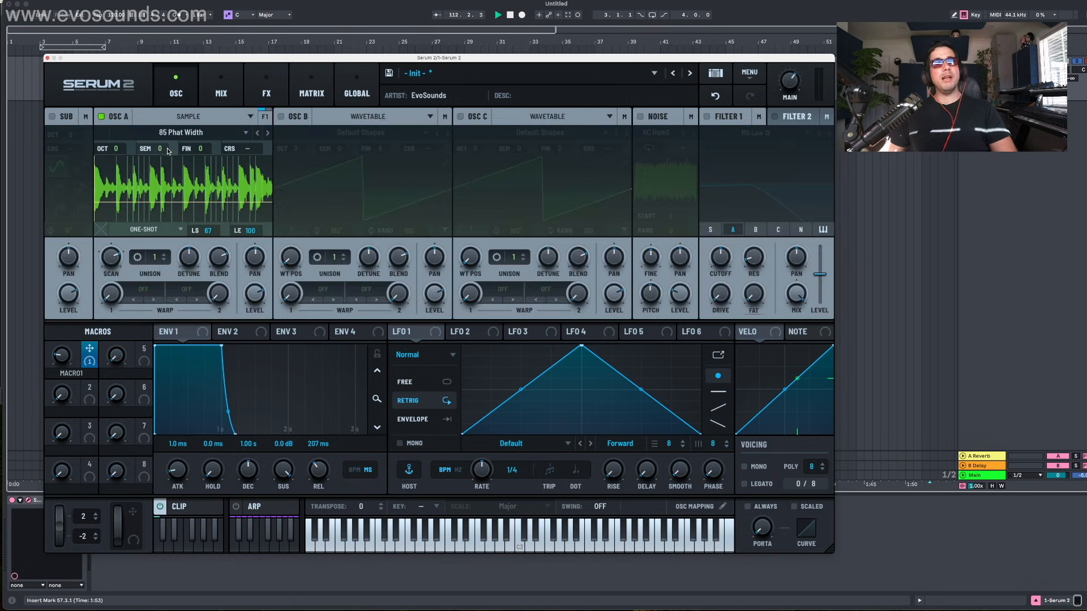
Step: Try a different scan rate on Oscillator A and reset the control to its default
left_click_drag(112, 264, 118, 249)
right_click(118, 254)
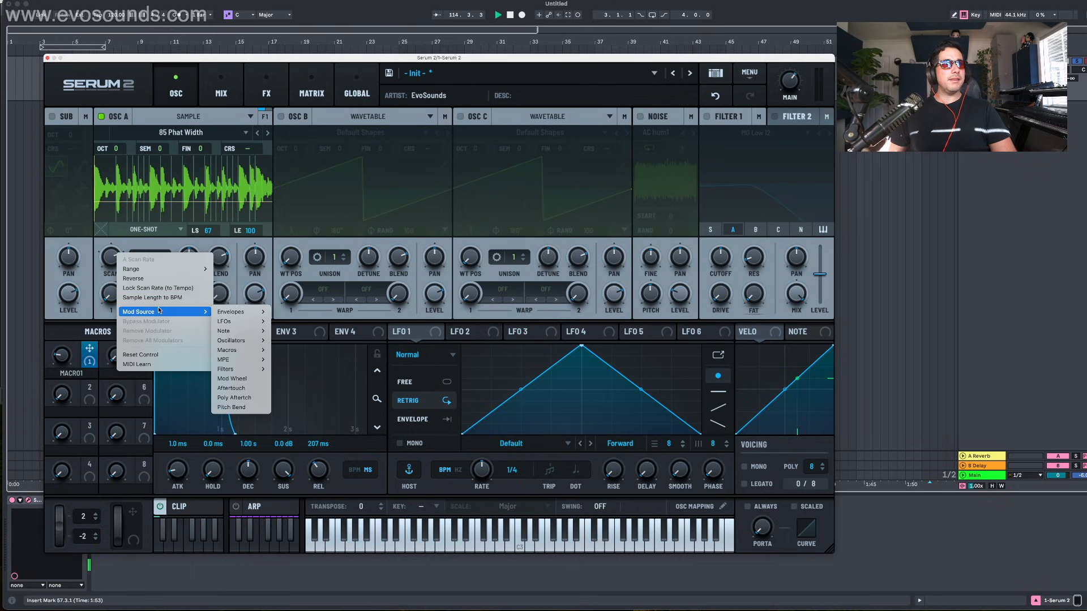
left_click(151, 355)
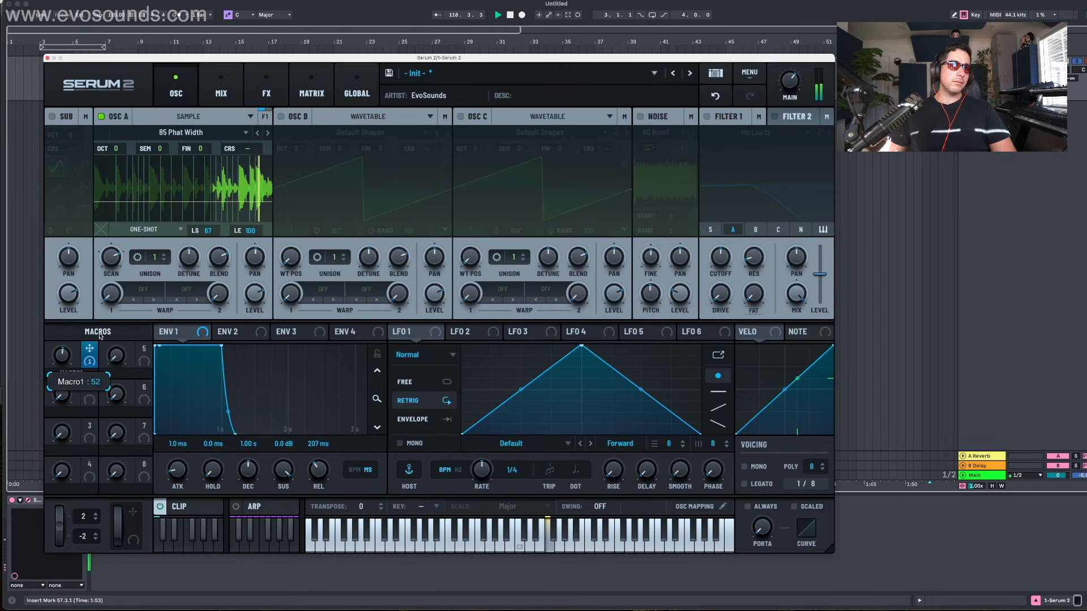
Step: Reverse the 505 Conga Hi sample's scan rate and vary it down to about -162 % during playback
right_click(108, 250)
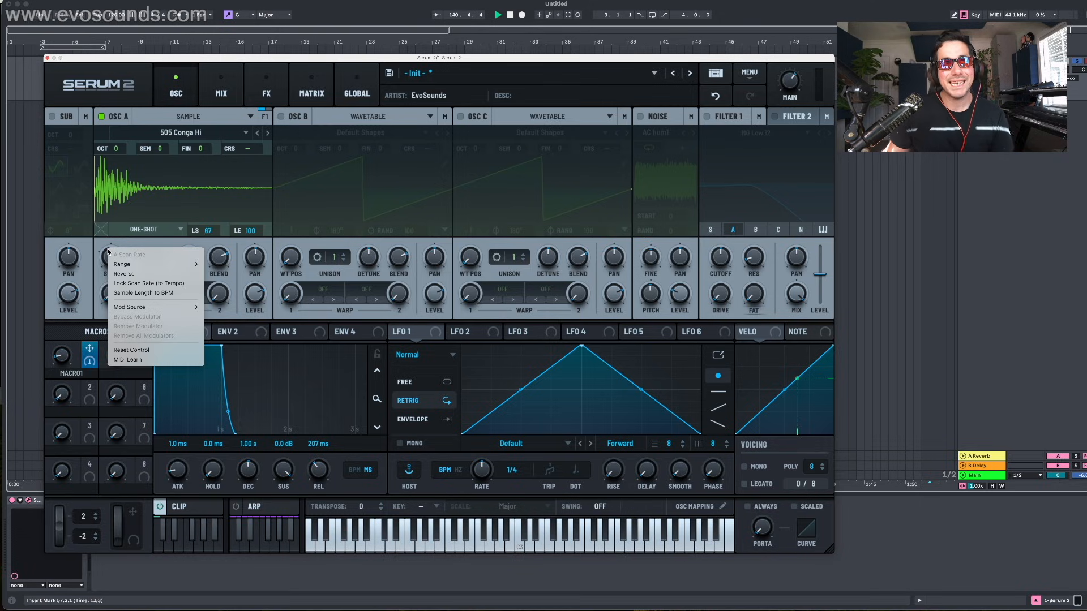
left_click(108, 246)
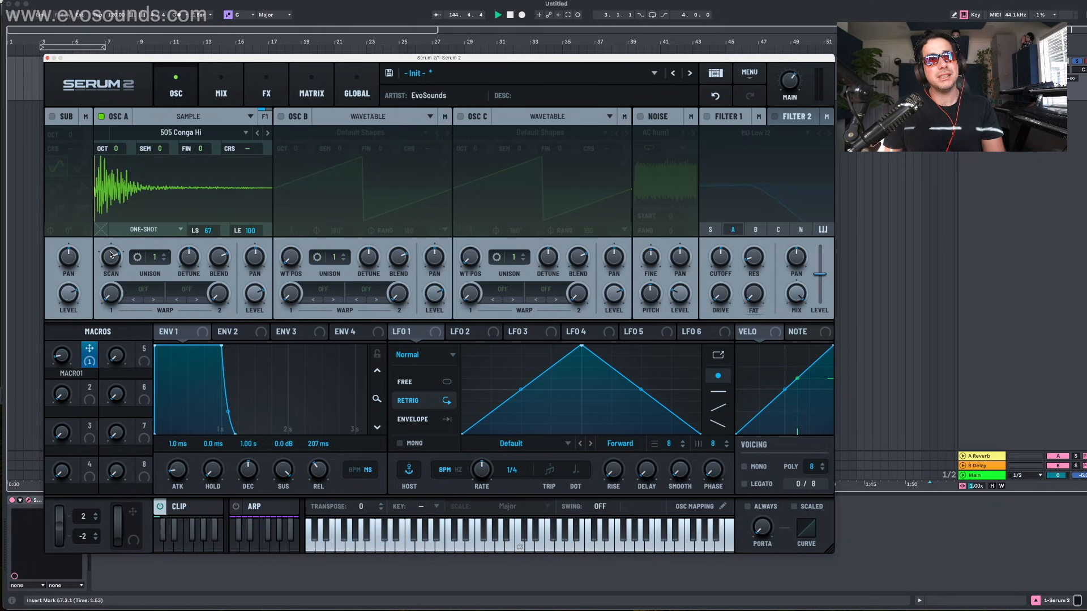
mouse_move(113, 253)
left_click_drag(113, 243, 95, 331)
right_click(115, 251)
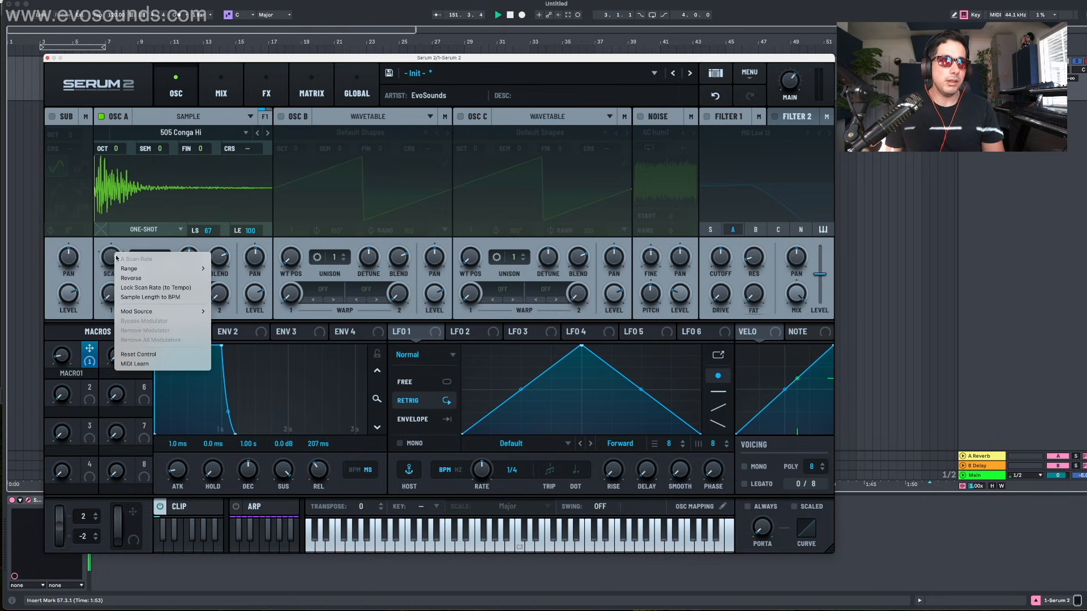
left_click(137, 276)
left_click_drag(111, 264, 88, 340)
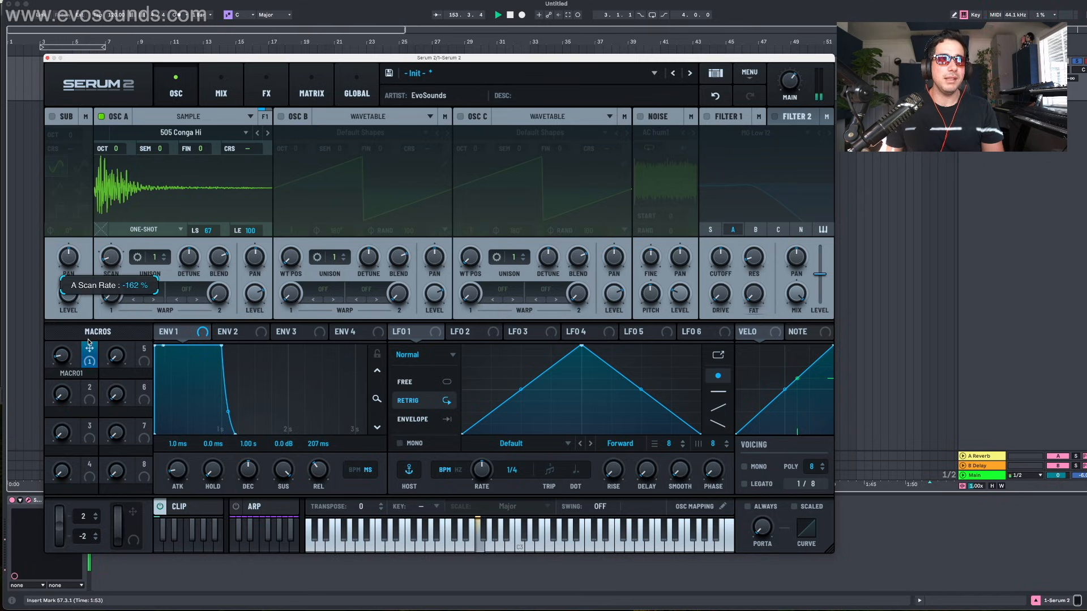
Step: Try to lock the Horn Stab Emin sample's scan rate to the tempo and adjust the rate
mouse_move(140, 263)
left_mouse_down()
mouse_move(108, 282)
mouse_move(121, 255)
left_mouse_up()
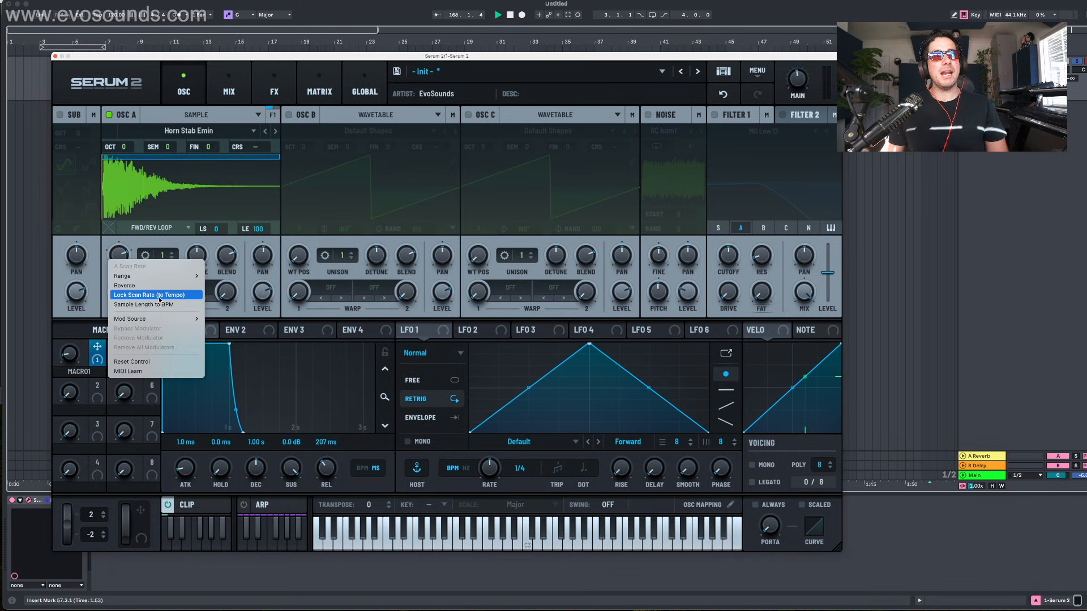
left_click(160, 296)
left_click_drag(117, 17, 118, 1)
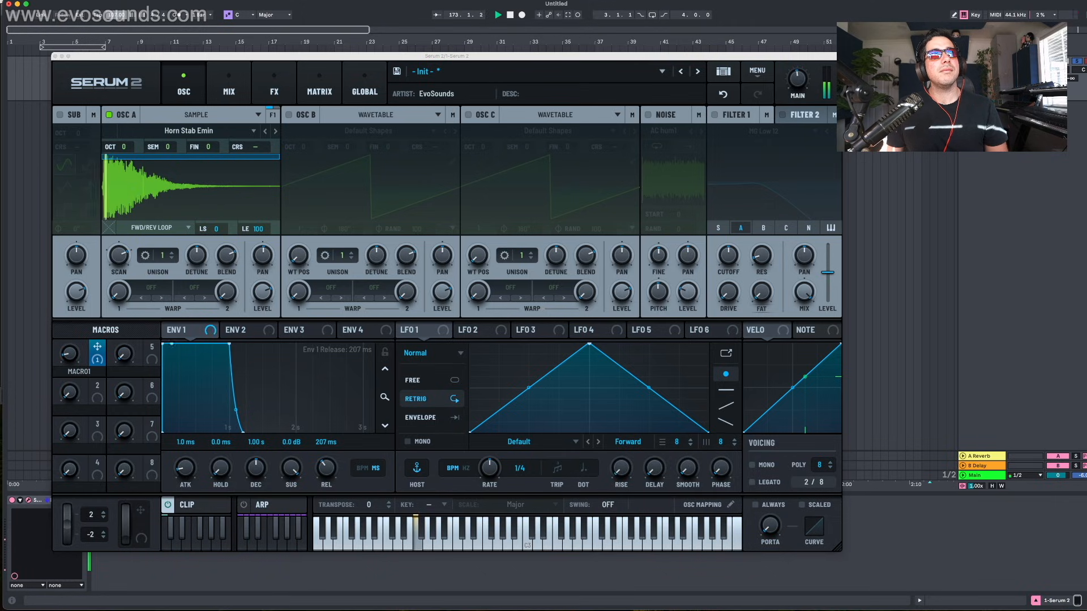
Step: Toggle Reverse on the Horn Stab Emin sample's scan rate several times to compare playback directions
right_click(116, 16)
left_click(144, 40)
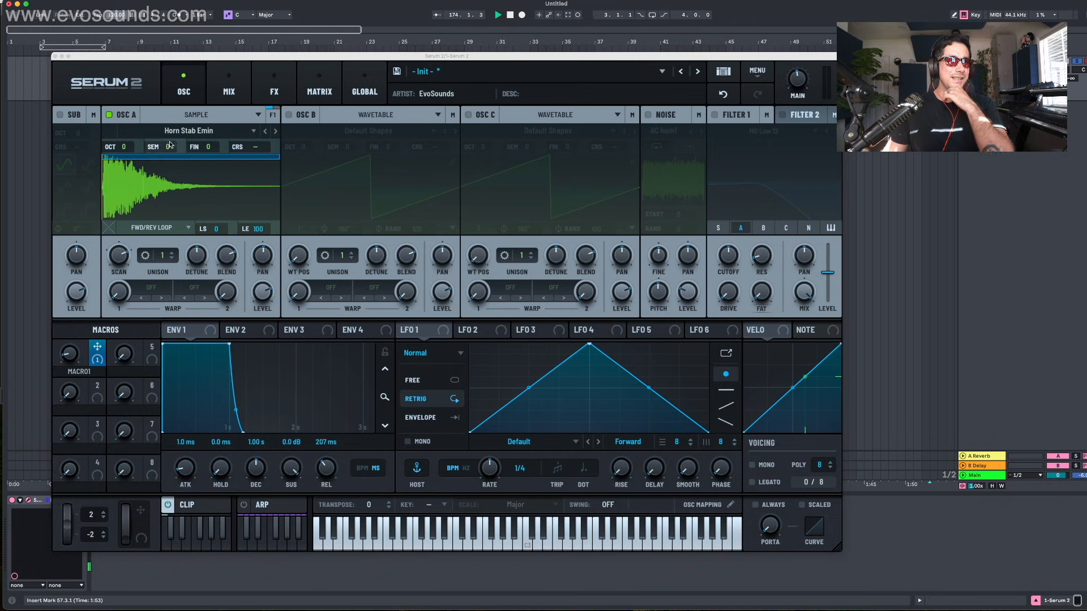
right_click(119, 17)
left_click(145, 39)
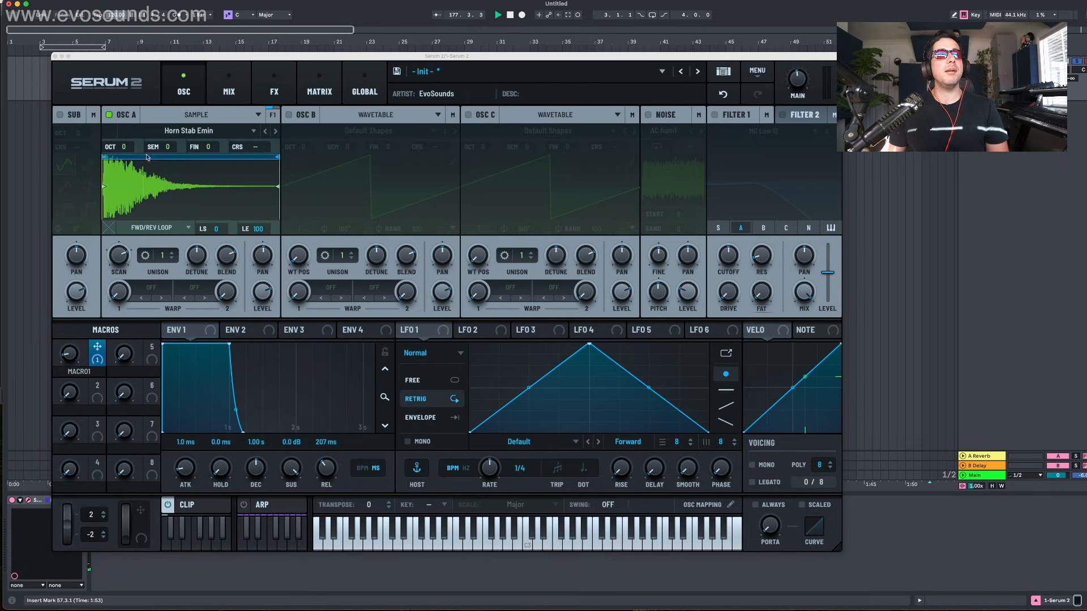
right_click(125, 251)
left_click(136, 273)
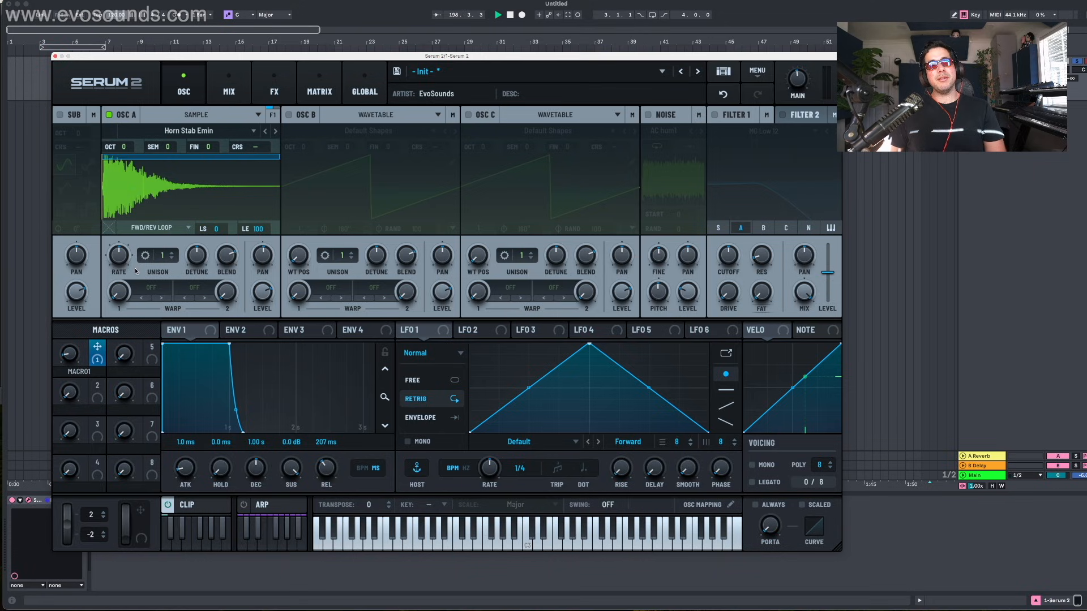
Step: Lower the keyboard octave, audition the Horn Stab Emin sample and sync its scan rate to the host tempo
right_click(119, 256)
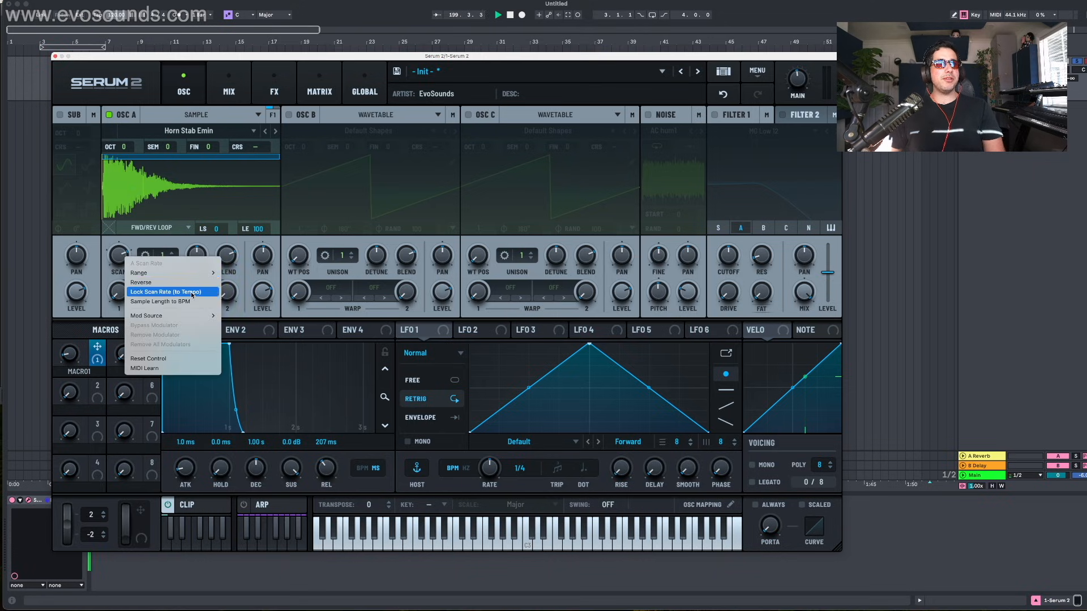
left_click(116, 257)
key("z")
key("a")
right_click(121, 254)
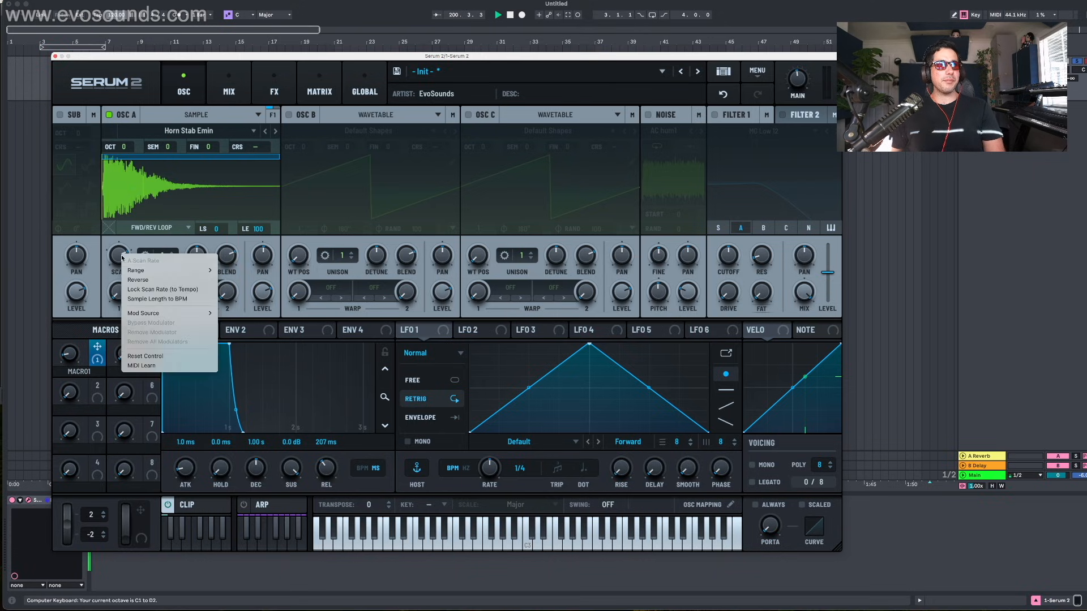
left_click(160, 300)
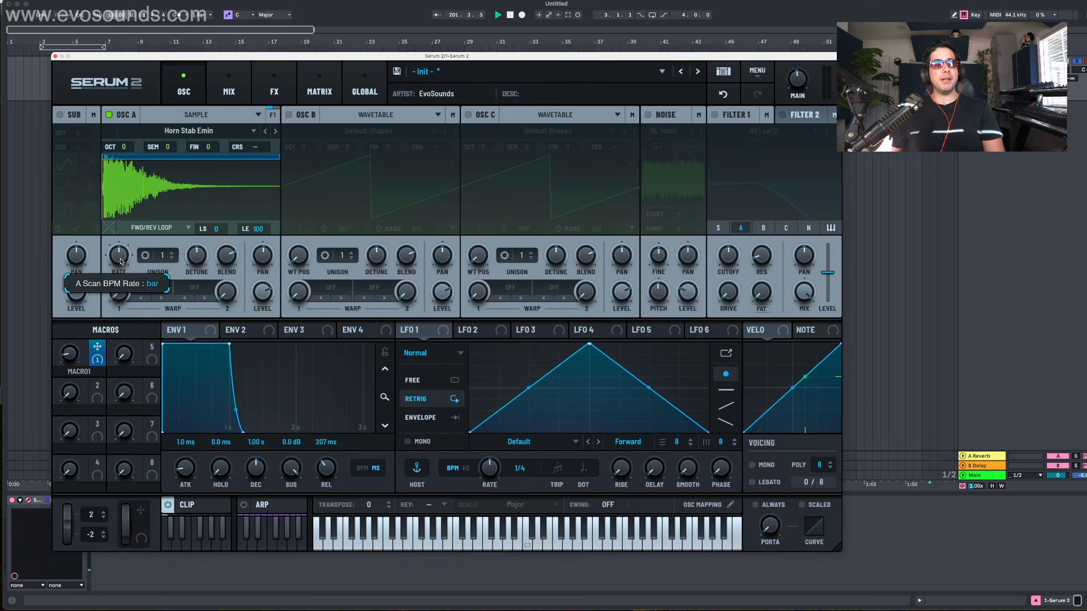
Step: Play notes on the computer keyboard while changing Oscillator A's tempo-synced scan rate
key("g")
key("h")
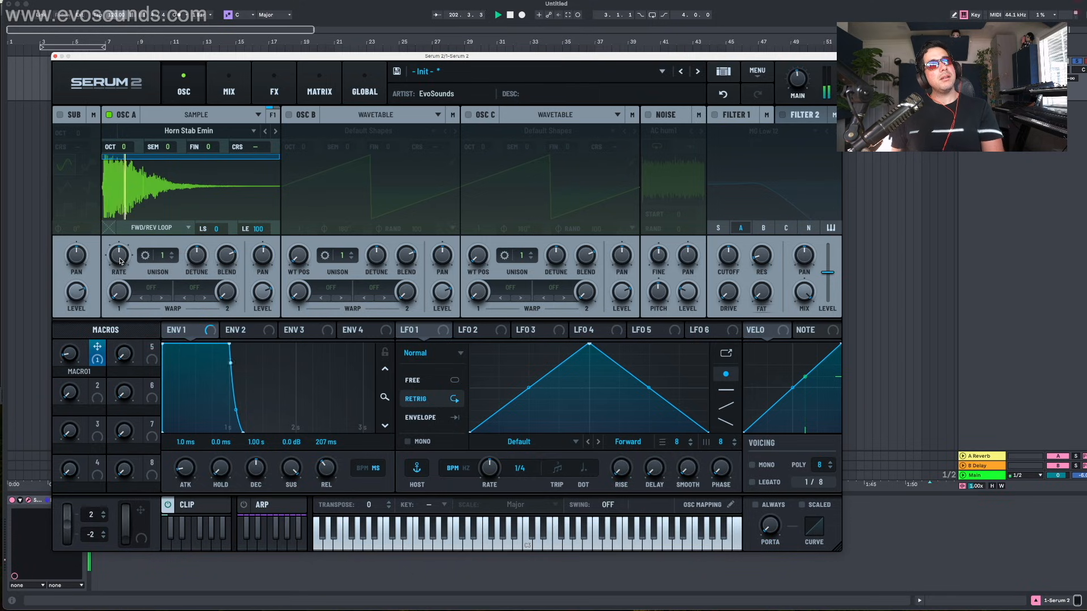
mouse_move(120, 259)
left_mouse_down()
mouse_move(124, 250)
mouse_move(127, 259)
left_mouse_up()
key("d")
key("h")
key("d")
key("h")
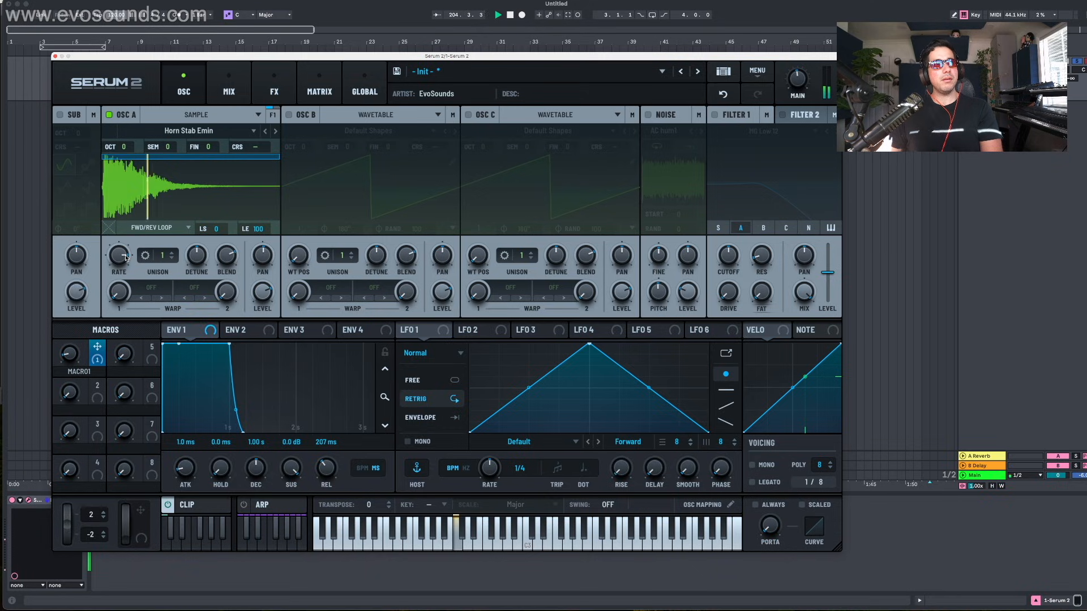
key("d")
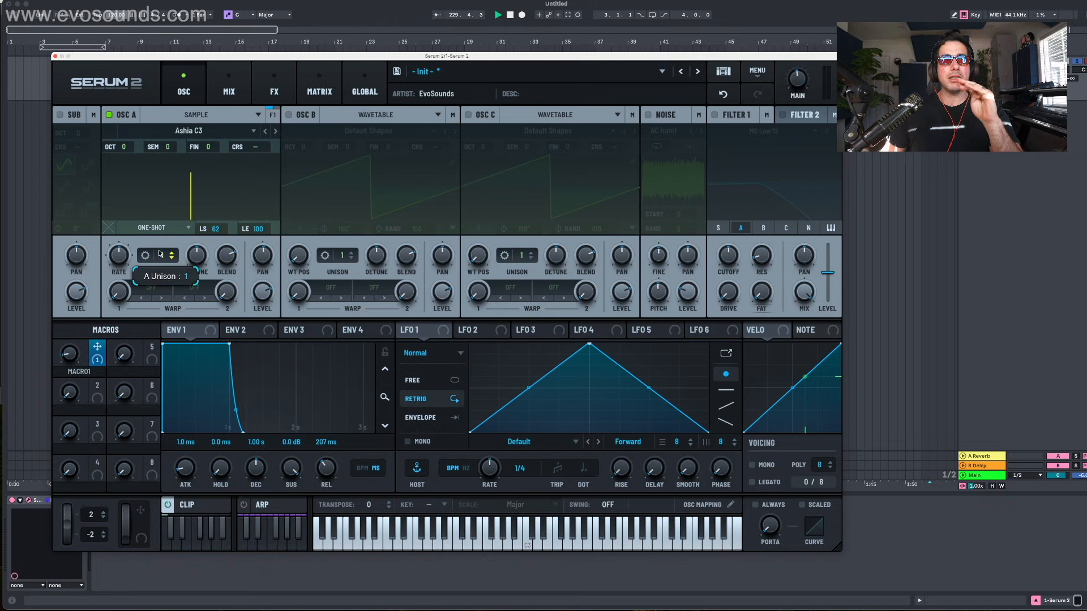
Step: Set Oscillator A's unison to 7 voices for the Ashia C3 sample and play notes one octave higher
left_click_drag(179, 227, 188, 222)
mouse_move(191, 260)
left_mouse_down()
mouse_move(184, 274)
mouse_move(186, 243)
left_mouse_up()
key("x")
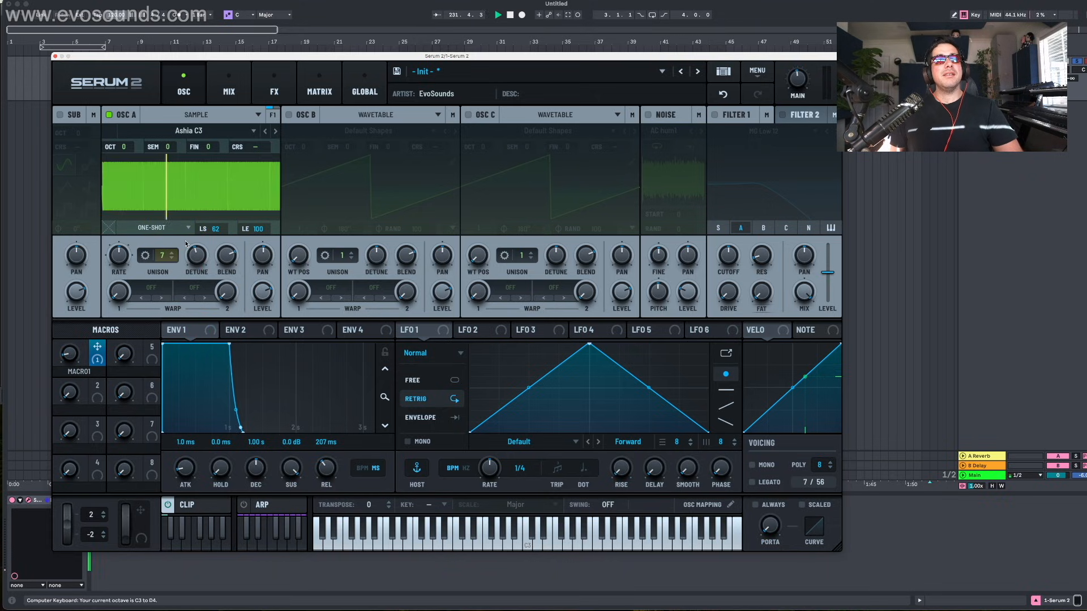
key("a")
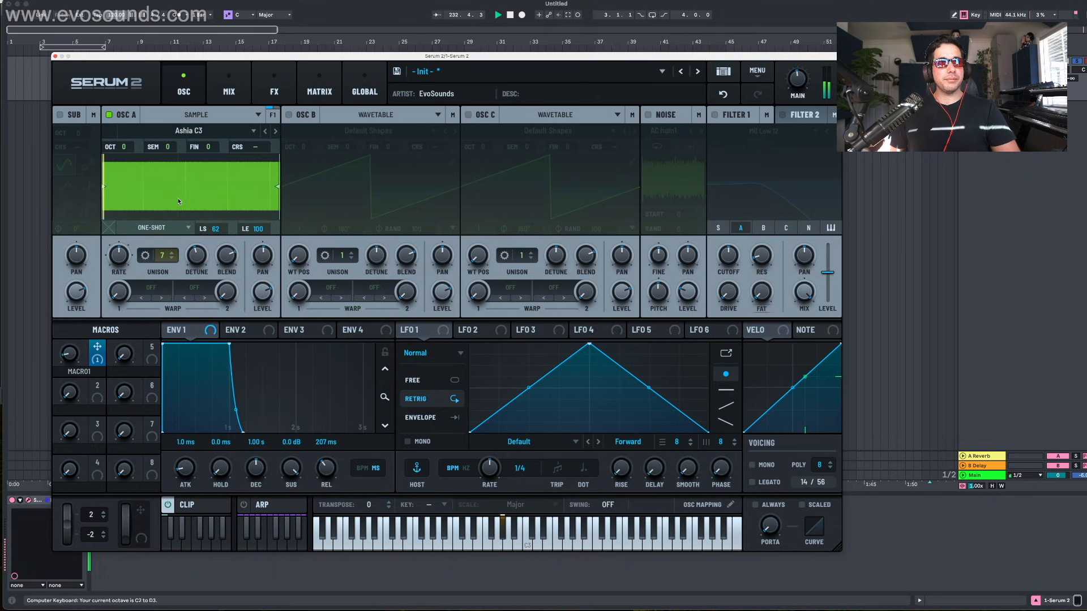
key("a")
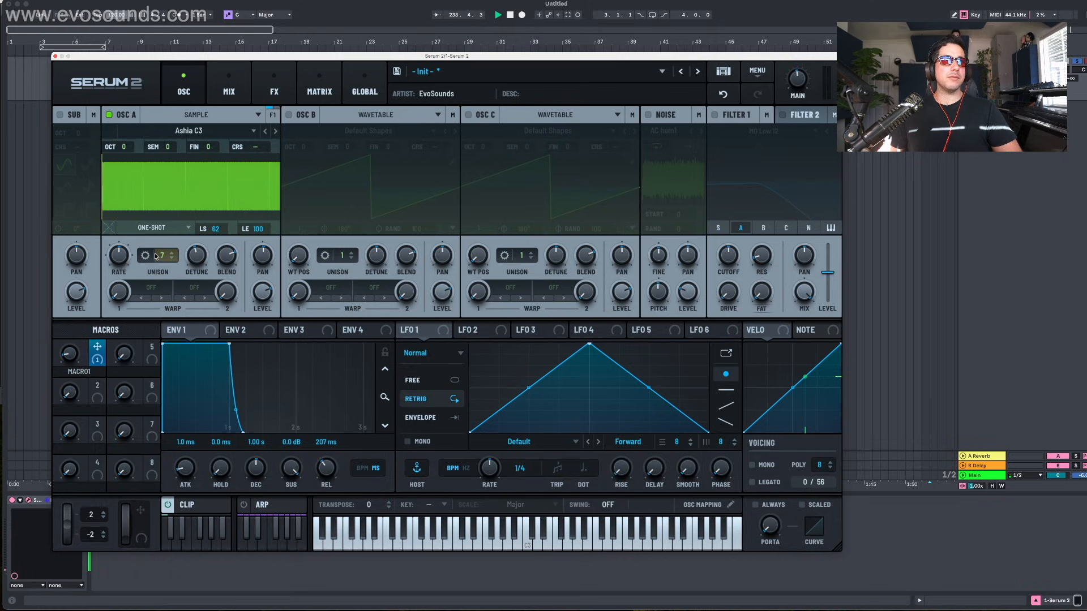
Step: Set Oscillator A's unison random Start to 58, compare it with the waveform view and review the unison modes
left_click(147, 257)
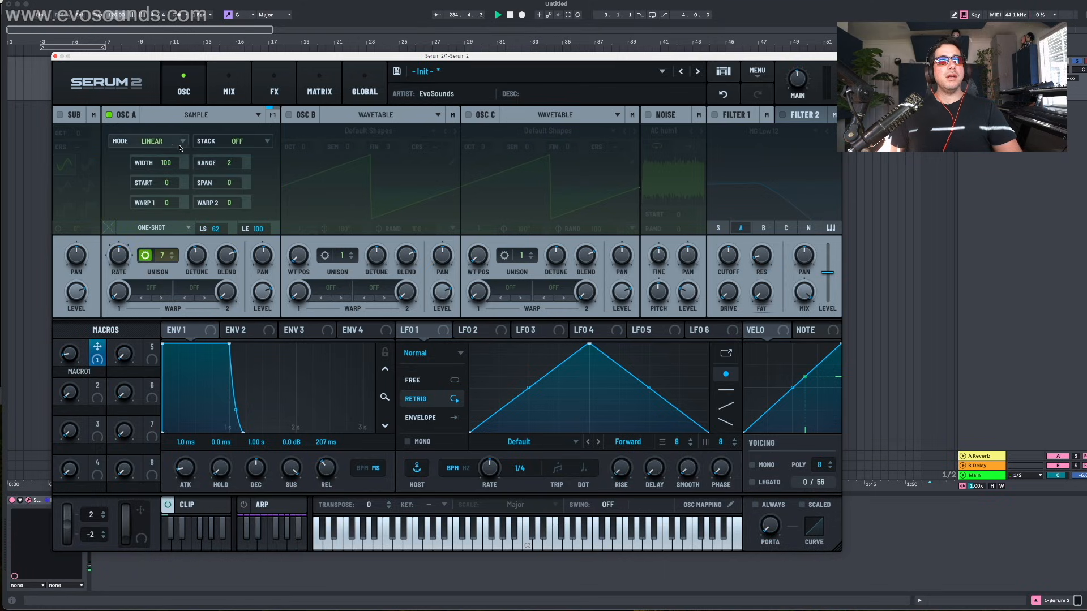
left_click_drag(167, 182, 172, 145)
left_click_drag(168, 182, 188, 132)
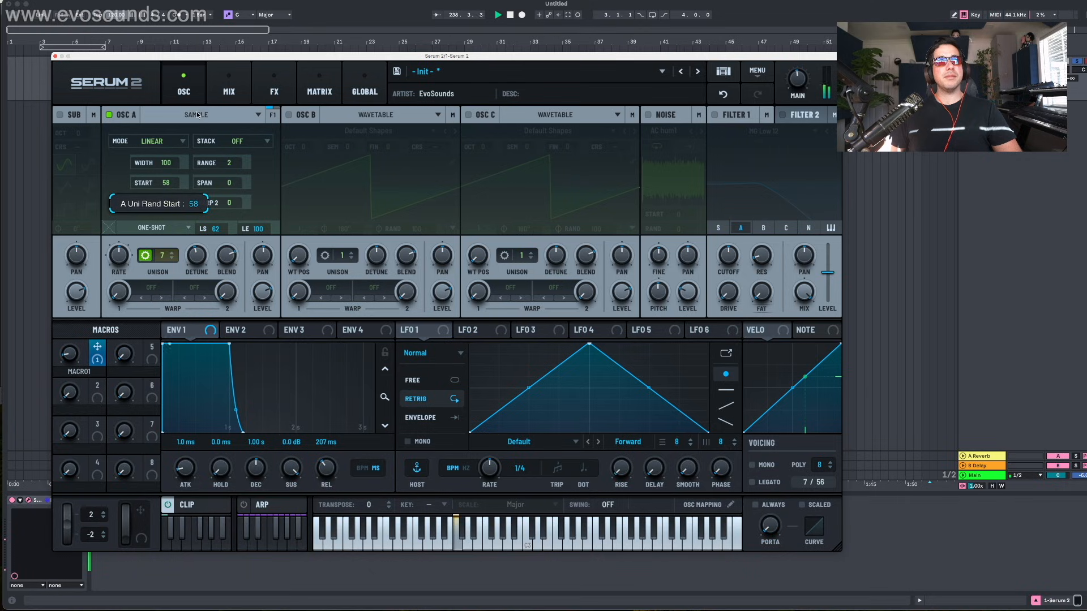
left_click(145, 255)
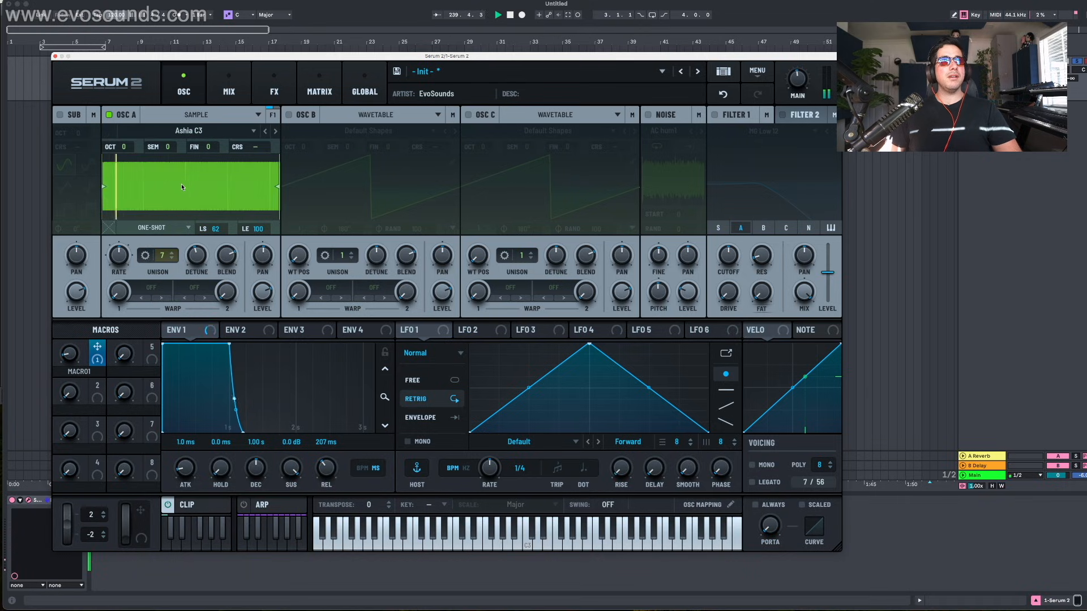
left_click(145, 255)
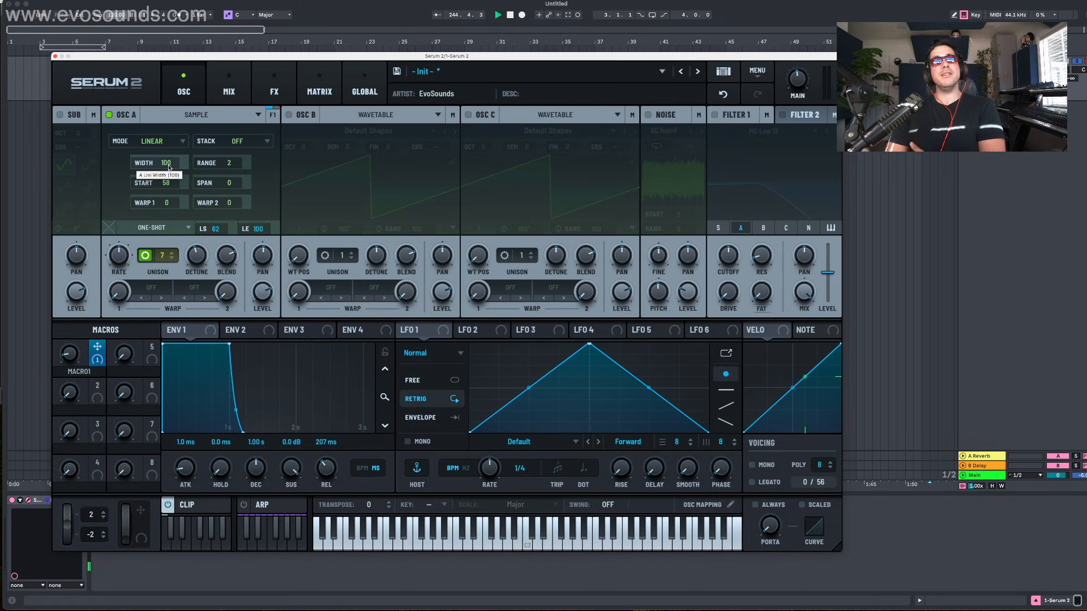
left_click(165, 141)
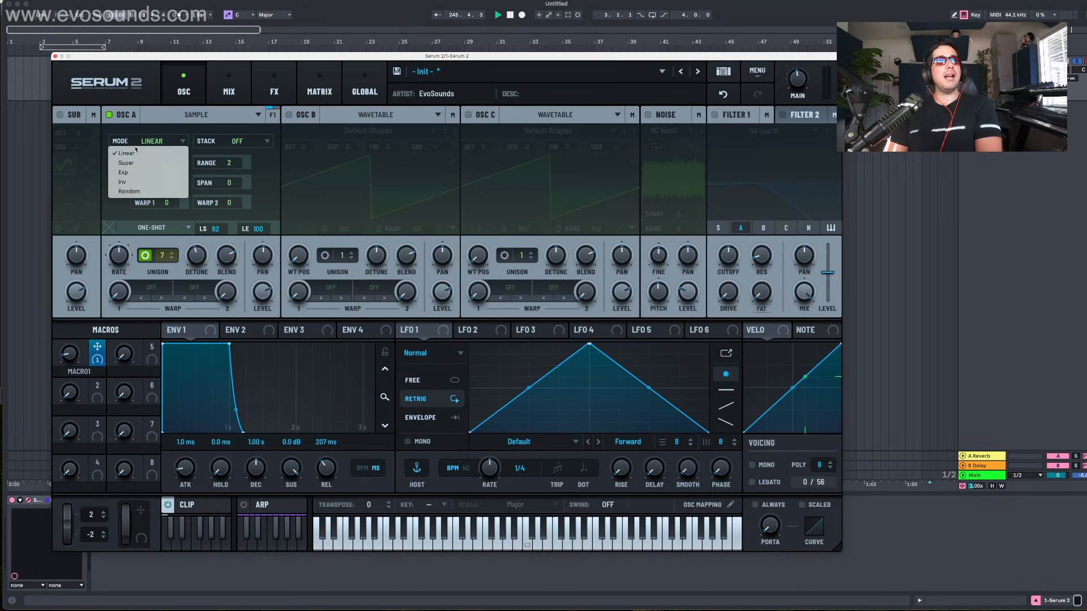
left_click(148, 137)
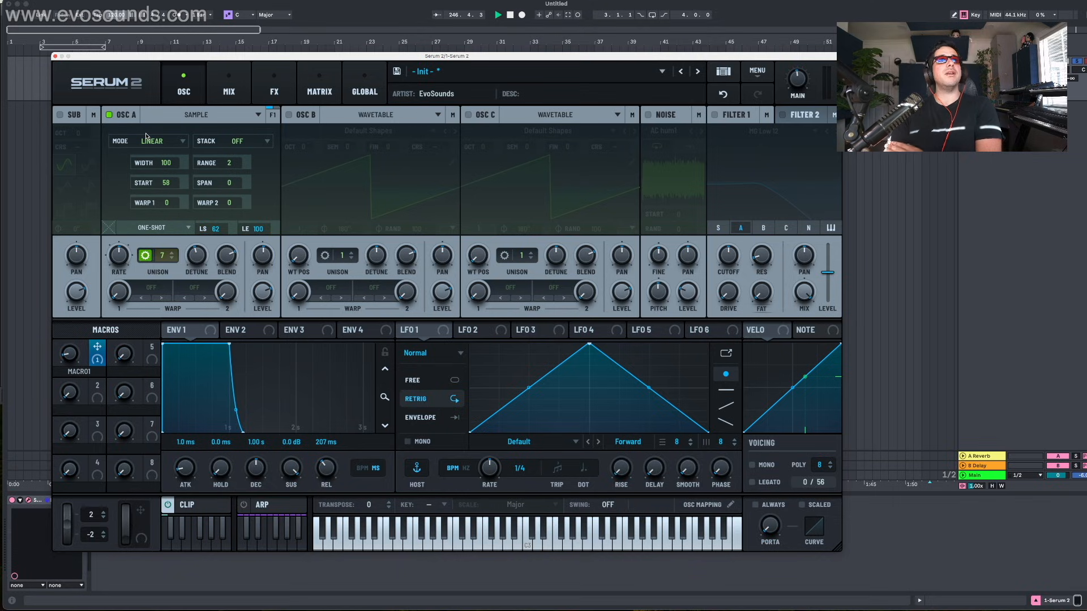
Step: Try a unison Span of -100 % on Oscillator A and reset the control
left_click_drag(229, 182, 190, 268)
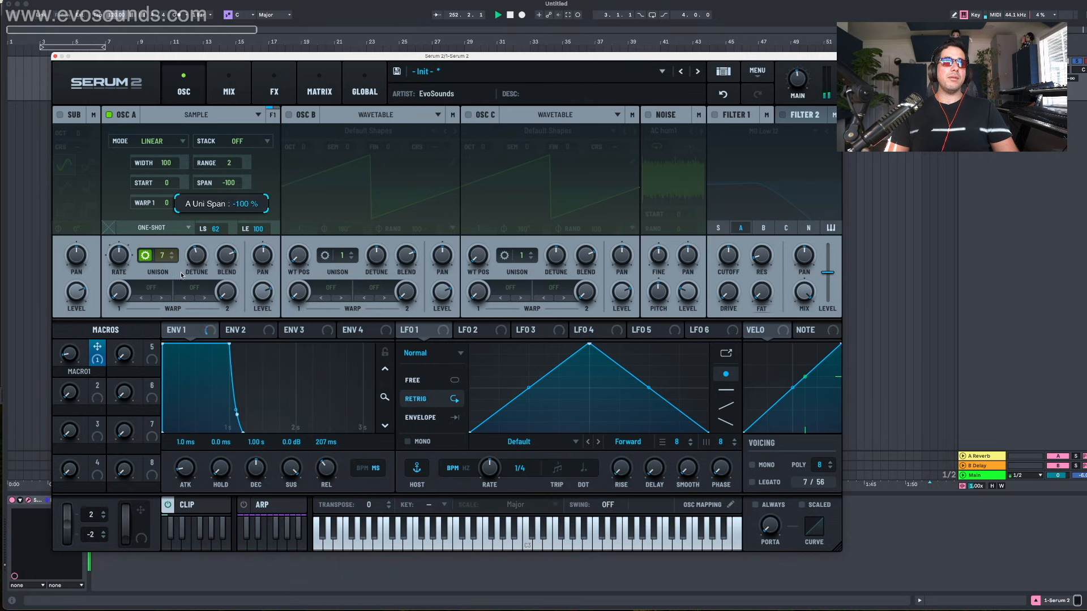
right_click(228, 186)
left_click(249, 260)
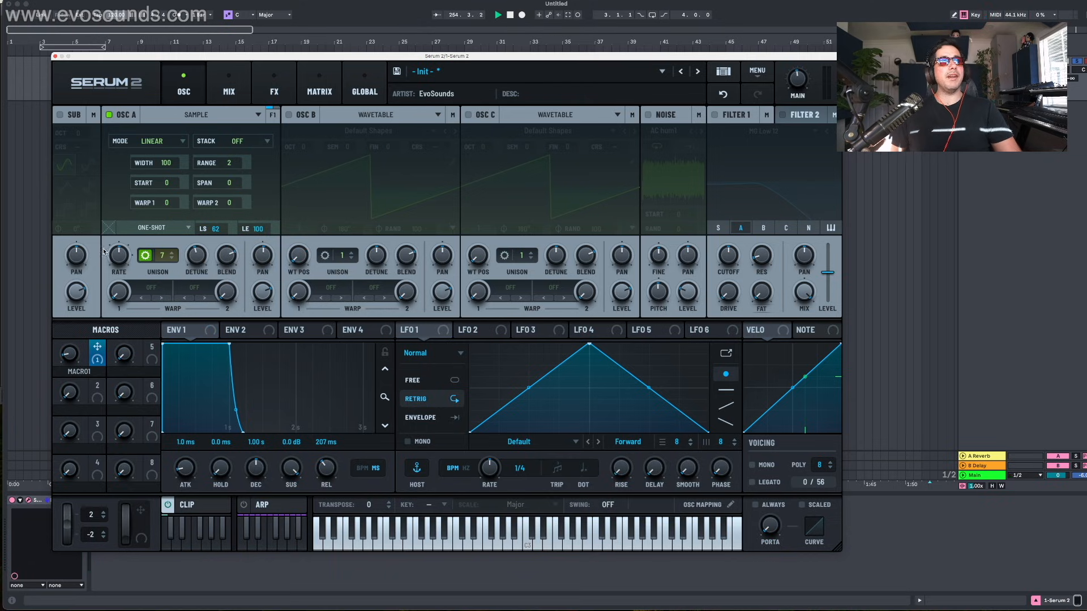
Step: Check the Ashia C3 waveform view, return to the unison settings and set Start to 23
left_click(145, 257)
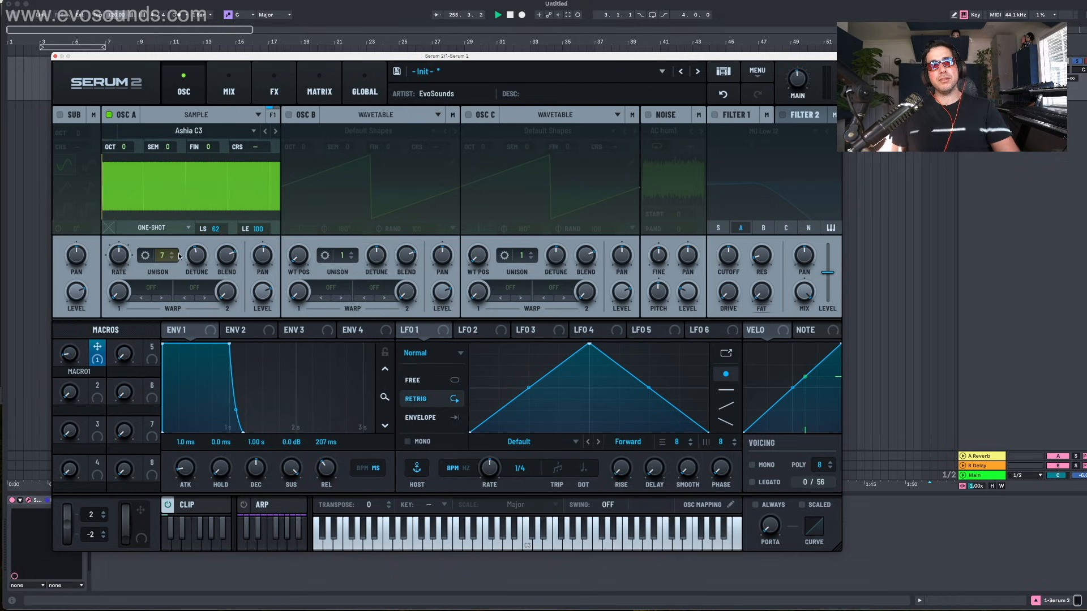
left_click(145, 256)
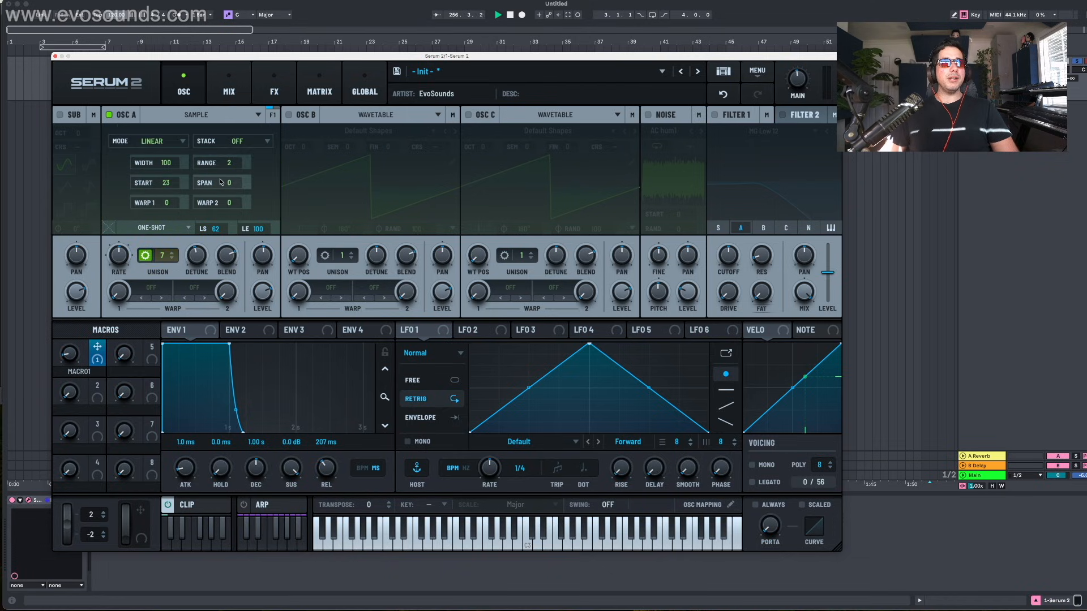
Step: Set Oscillator A's unison Span to 56 and lower the unison Start amount
left_click_drag(230, 182, 243, 155)
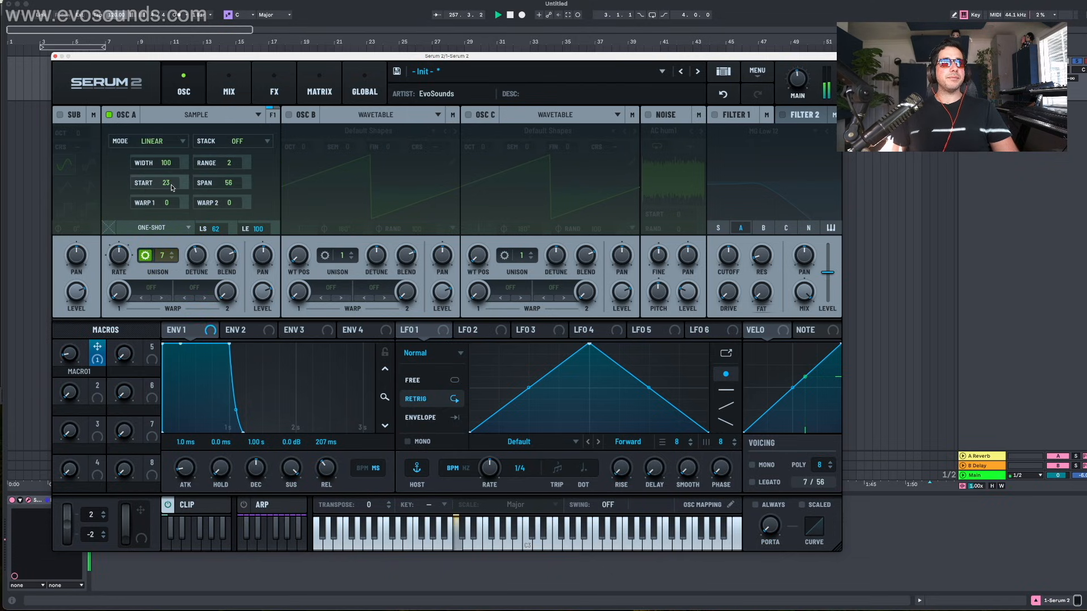
left_click_drag(164, 184, 163, 193)
Step: Set the DX Brass1 C2 sample to Fwd/Rev Loop with the loop start at 2 and the loop end at 15
left_click(109, 228)
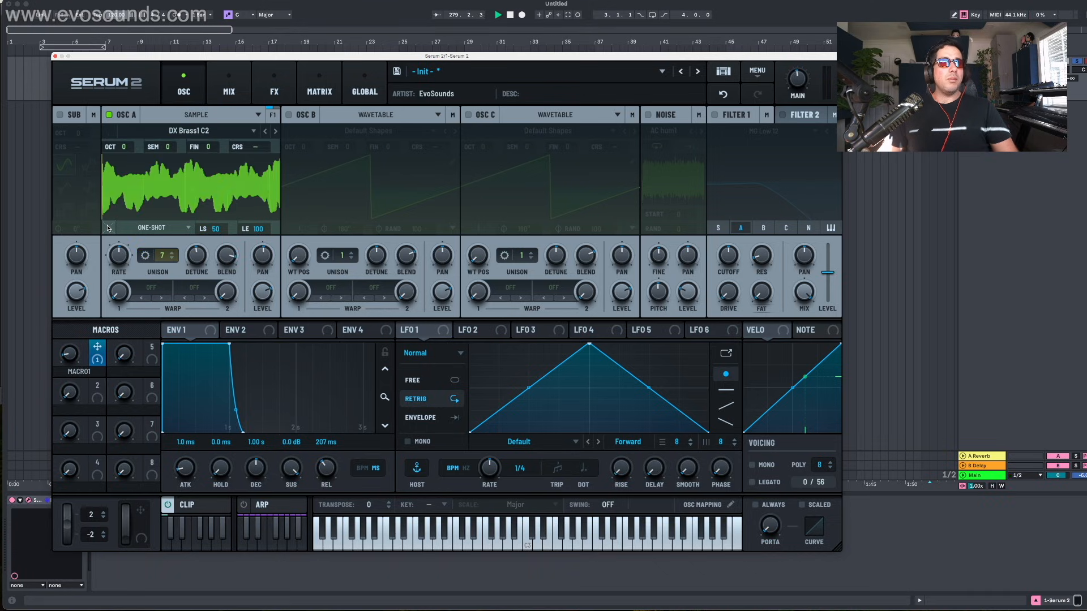
left_click(151, 229)
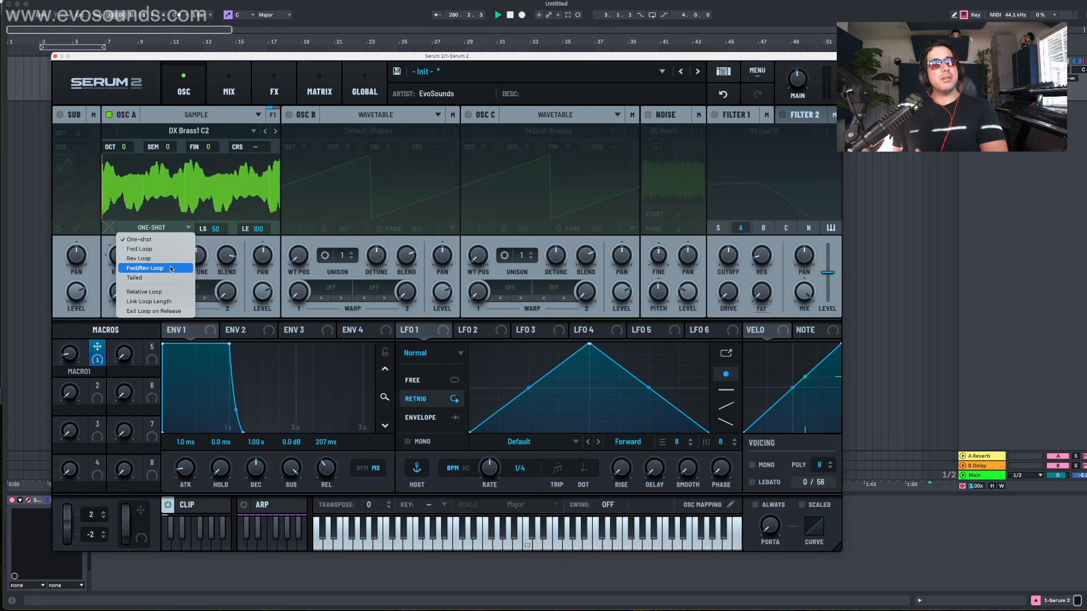
left_click(174, 259)
left_click_drag(217, 162, 128, 168)
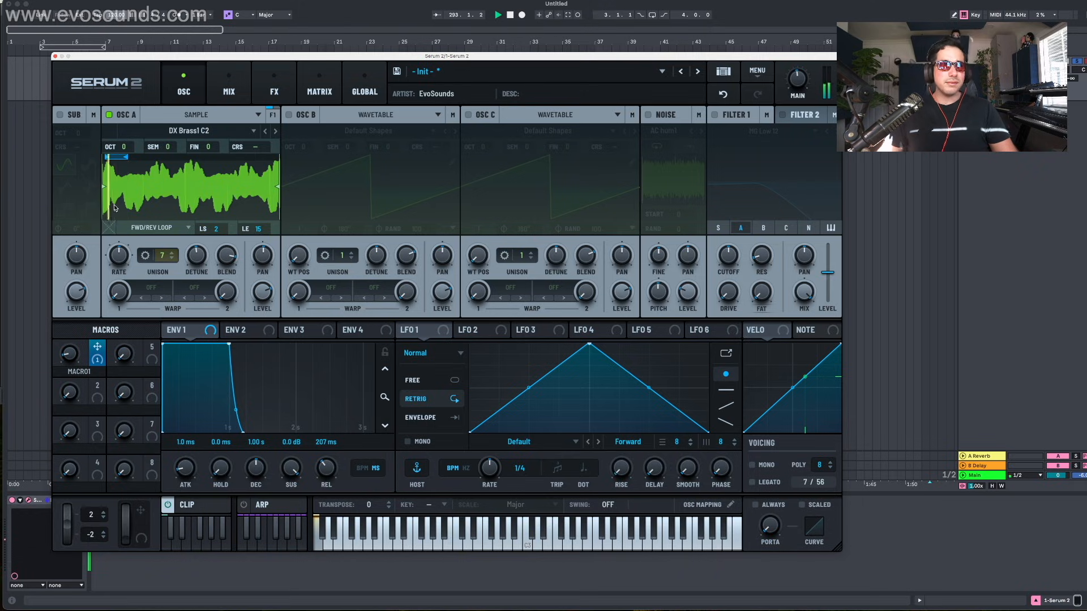
Step: Raise the crossfade on the DX Brass1 C2 loop, move the loop to 40–62, and set unison detune to 0.39
mouse_move(111, 229)
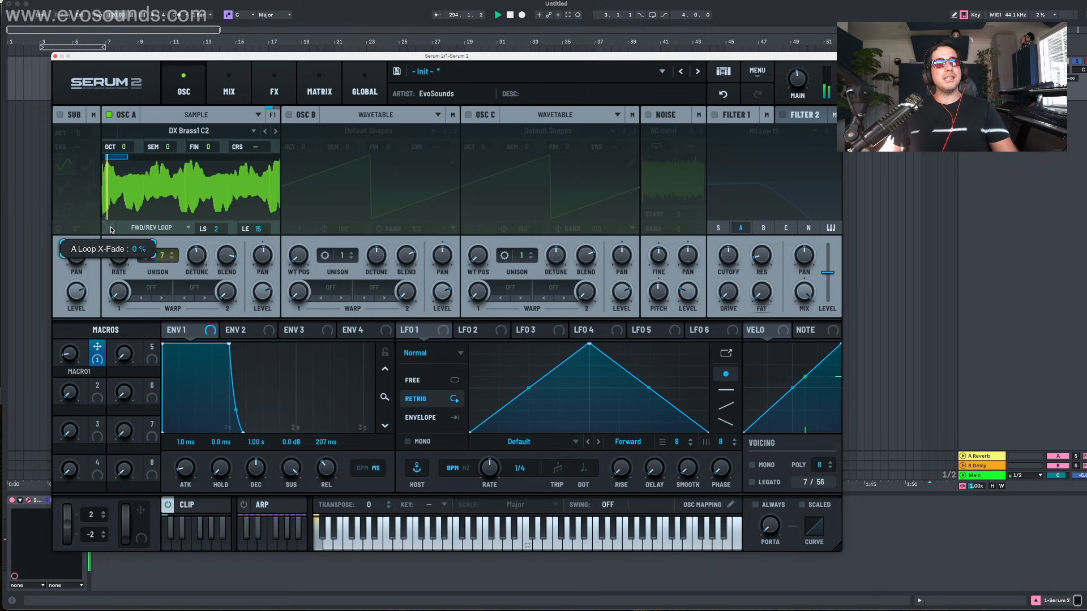
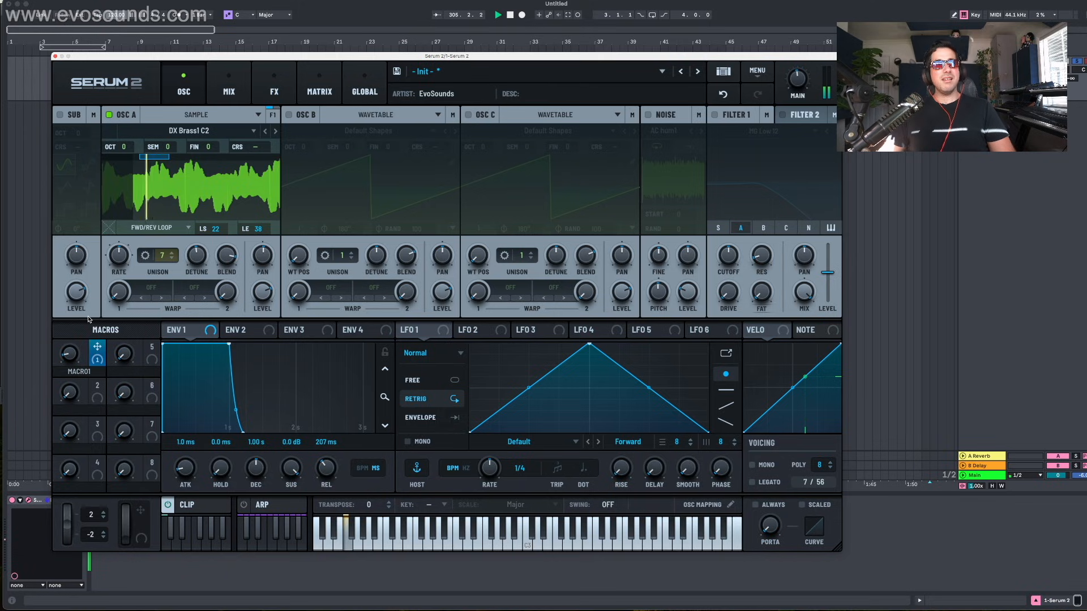
left_click_drag(114, 227, 121, 216)
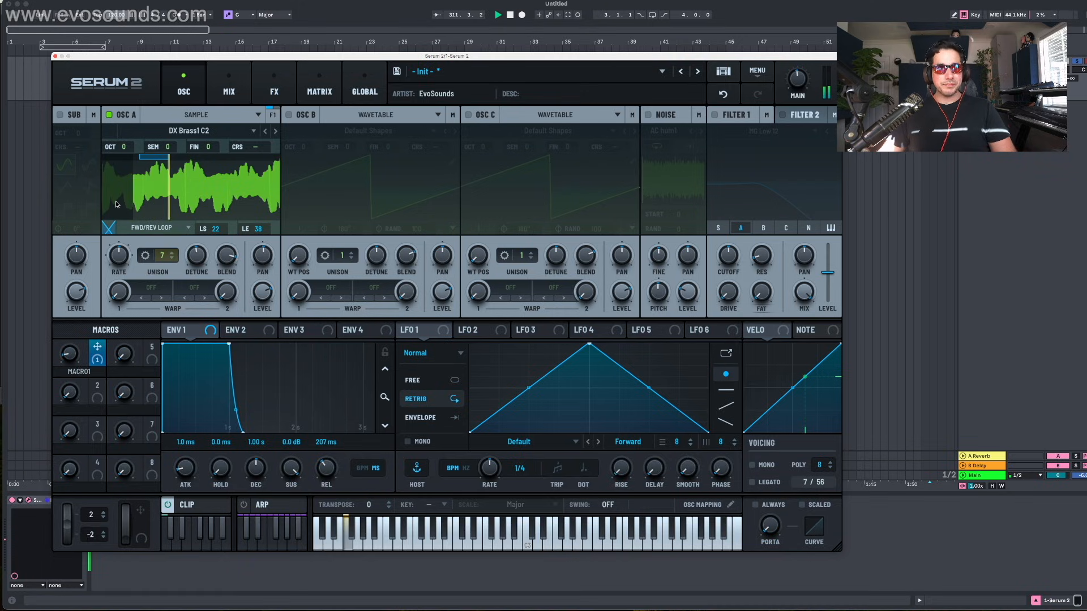
left_click_drag(155, 157, 187, 164)
left_click_drag(197, 256, 204, 237)
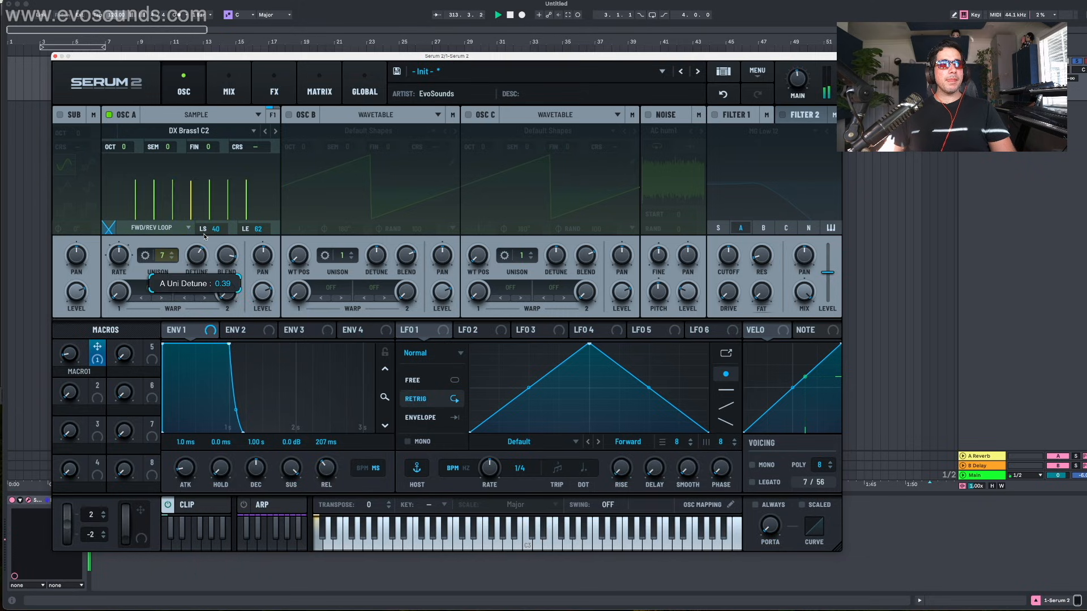
Step: Load the DX Brass2 C2 sample in Oscillator A and normalize it
left_click(274, 132)
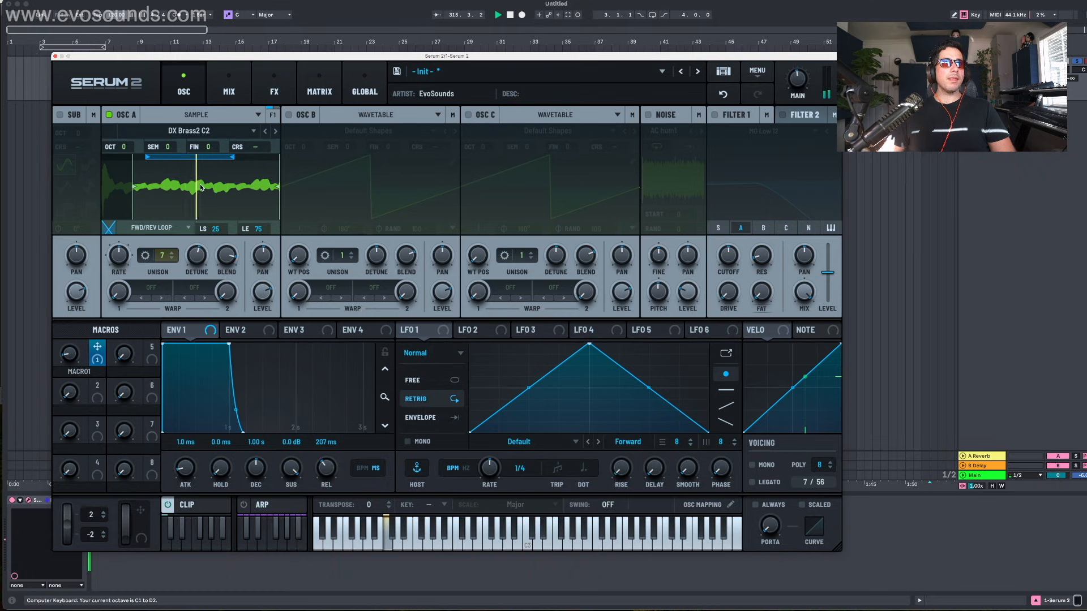
right_click(154, 176)
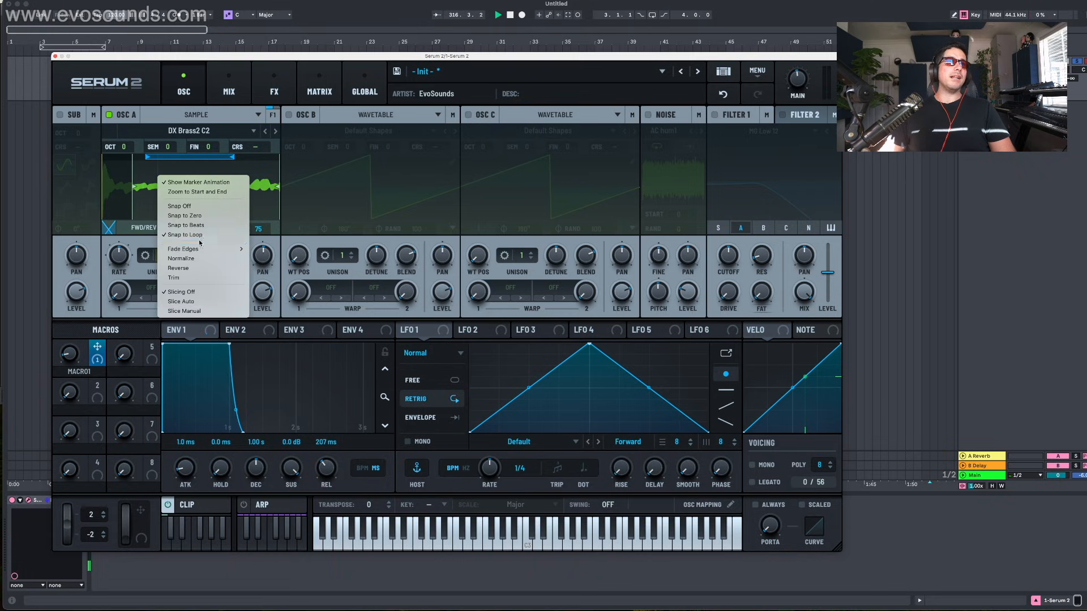
left_click(201, 258)
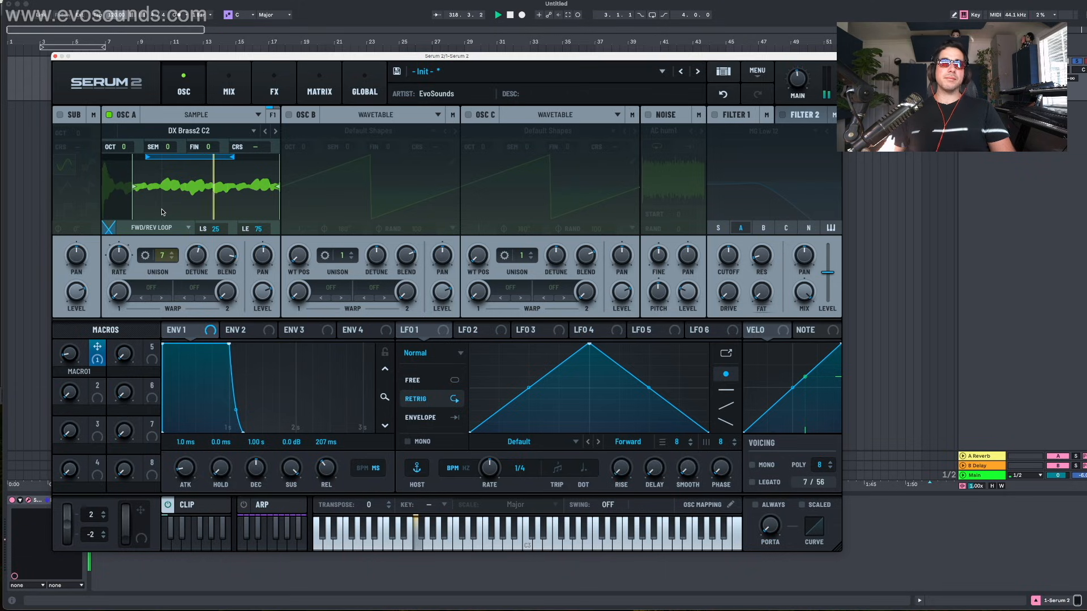
Step: Set Oscillator A's first warp to Soft Clip distortion and review the other warp modes
left_click(150, 288)
mouse_move(169, 318)
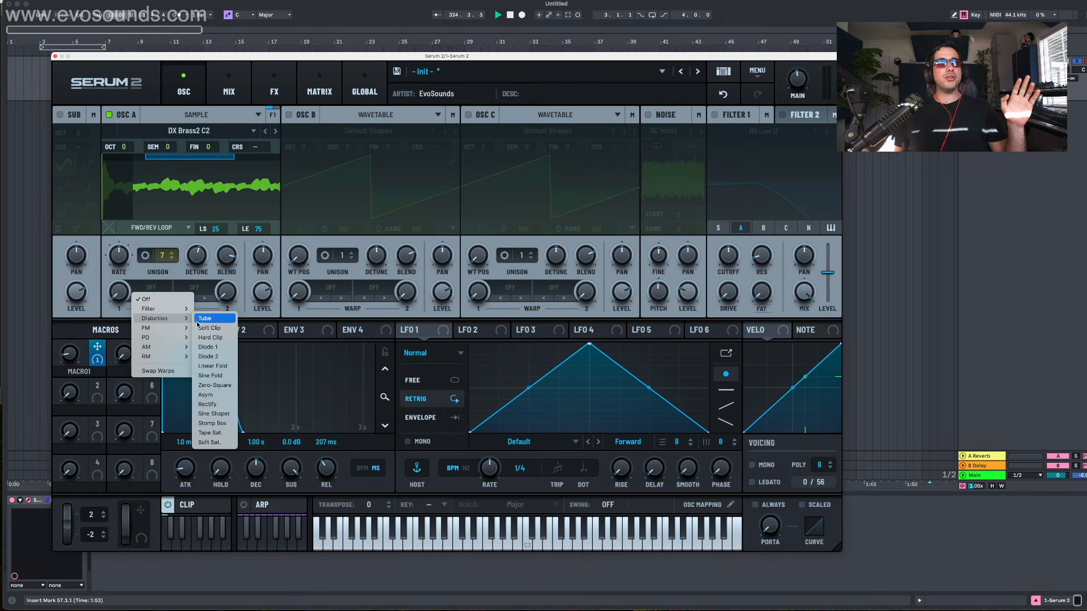
left_click(204, 328)
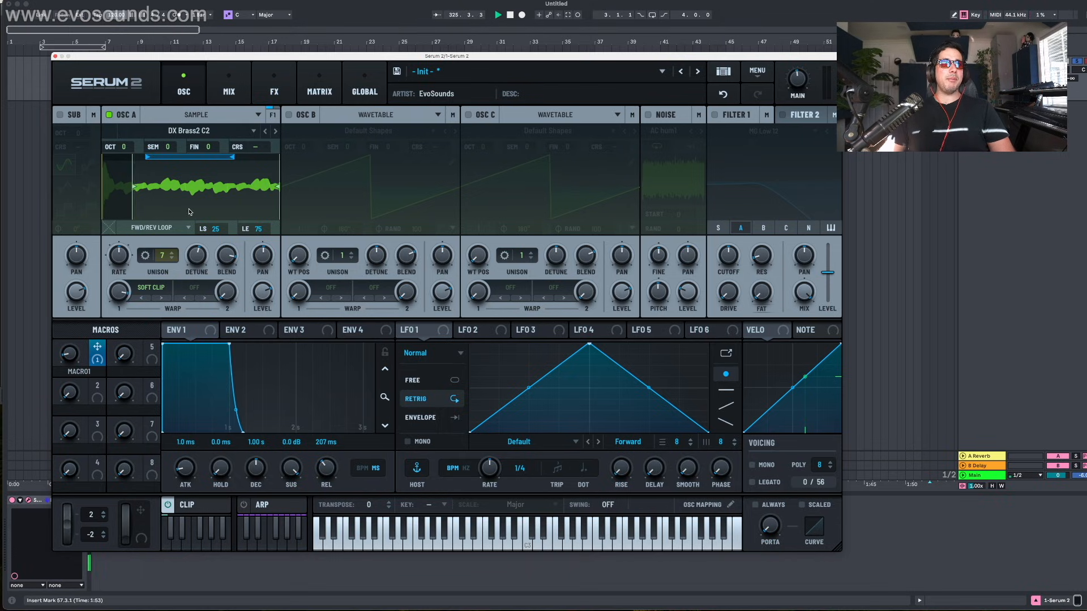
left_click(150, 288)
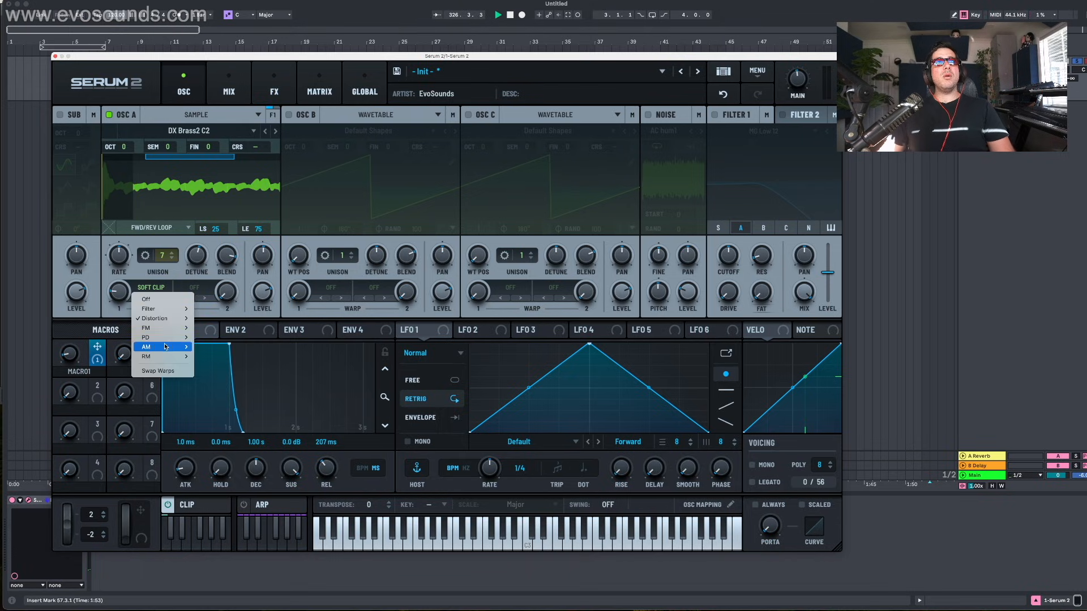
mouse_move(168, 335)
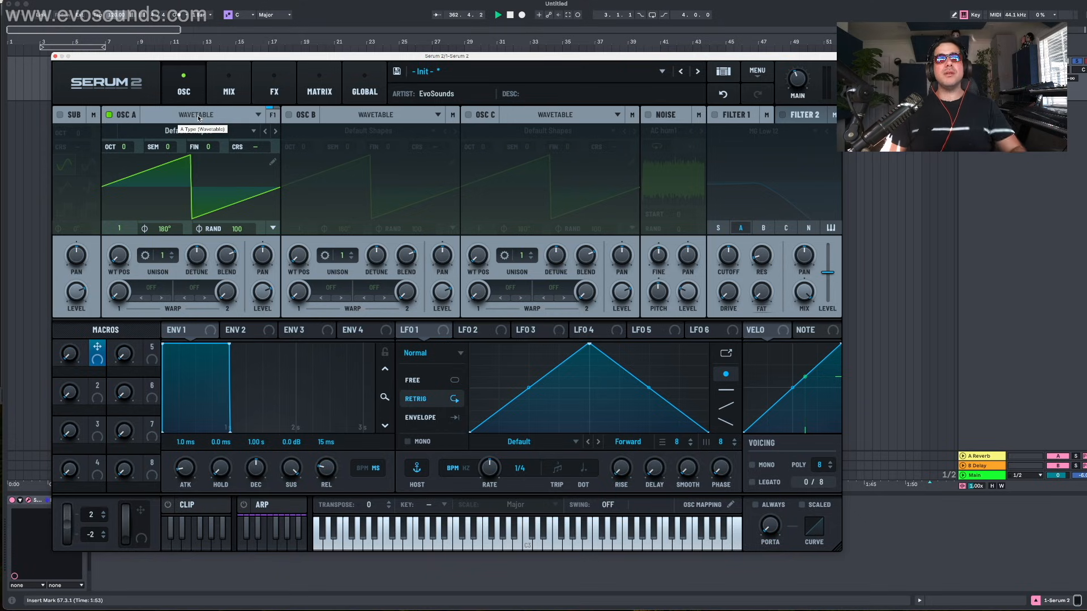
Step: Switch Oscillator A to Multisample and load the factory Bass Pluck instrument
left_click(198, 132)
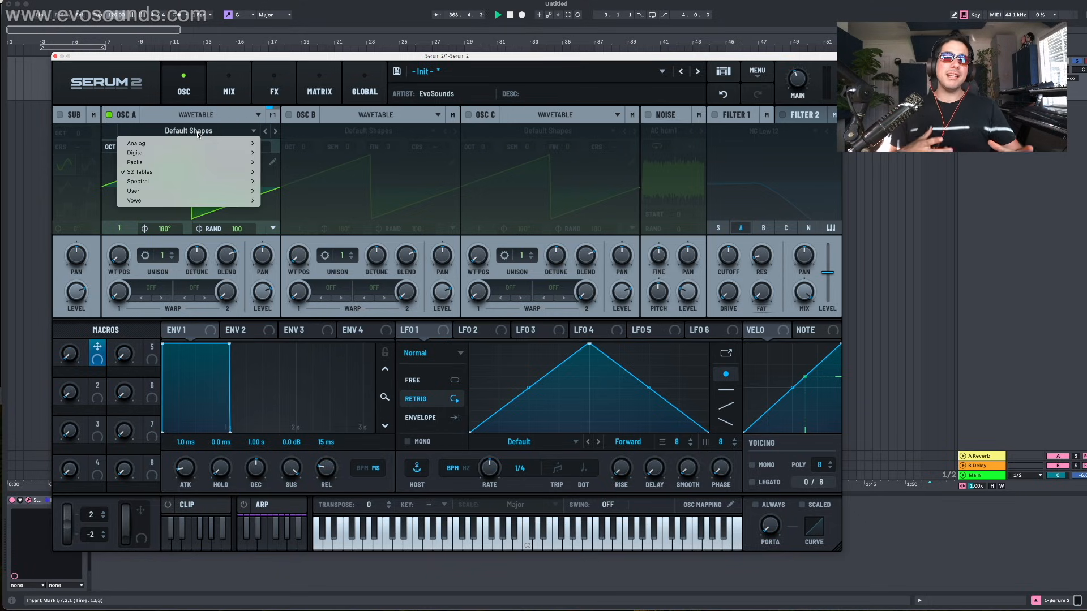
left_click(198, 131)
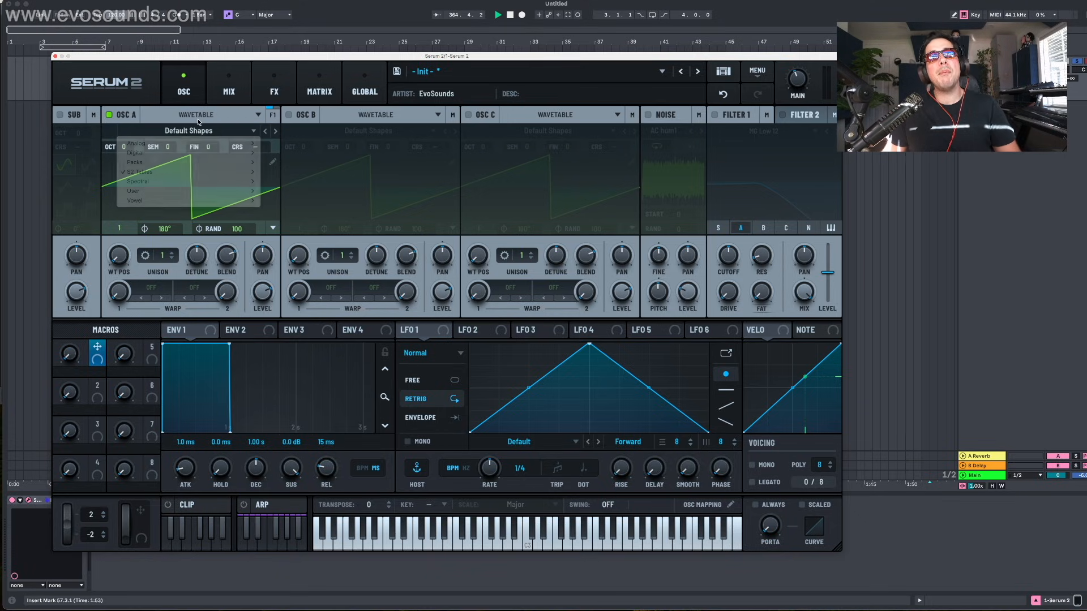
left_click(195, 115)
left_click(193, 138)
mouse_move(193, 143)
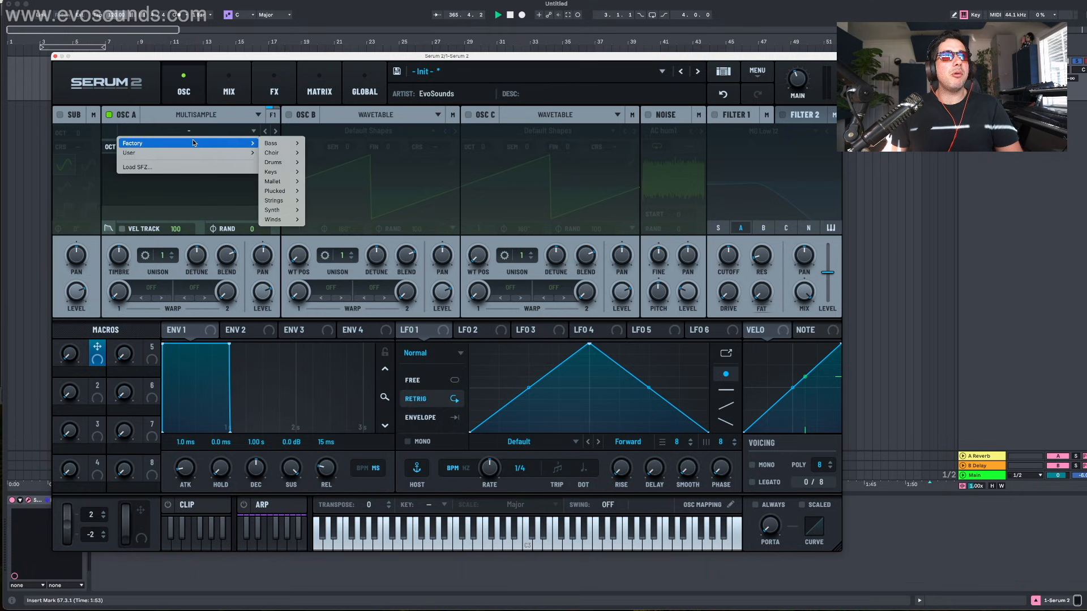
mouse_move(285, 149)
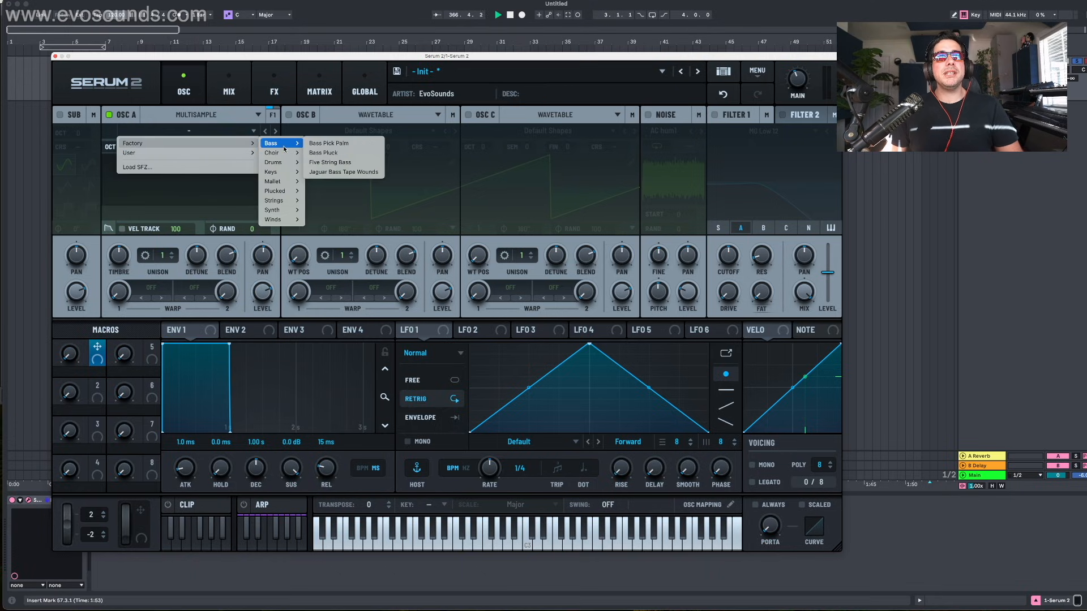
left_click(331, 153)
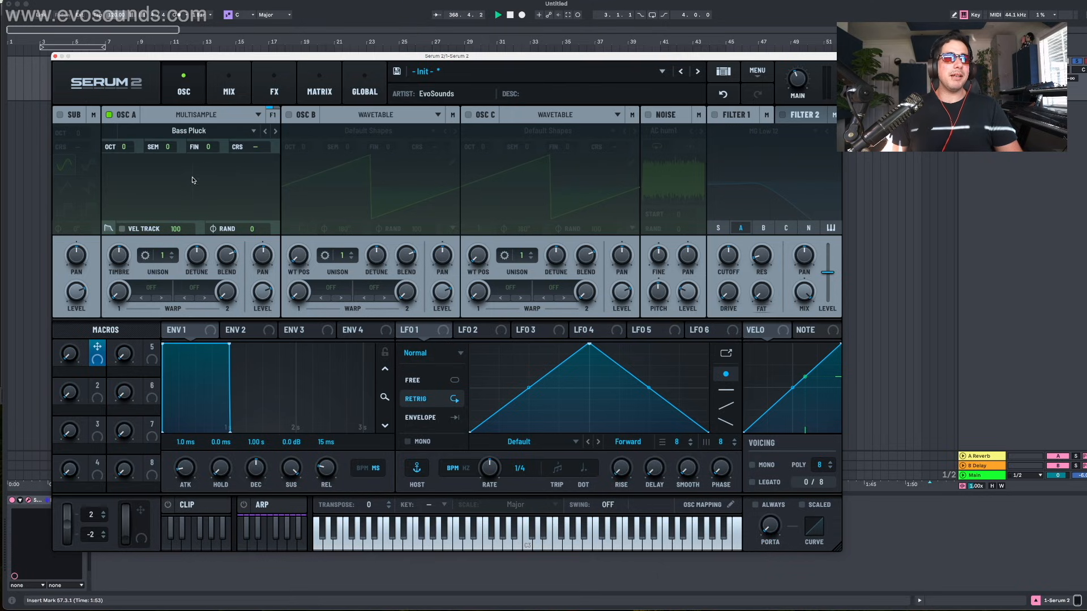
Step: Play Bass Pluck notes in the low keyboard octaves starting at C0 and C1 to hear the different samples
key("g")
key("z")
key("g")
key("z")
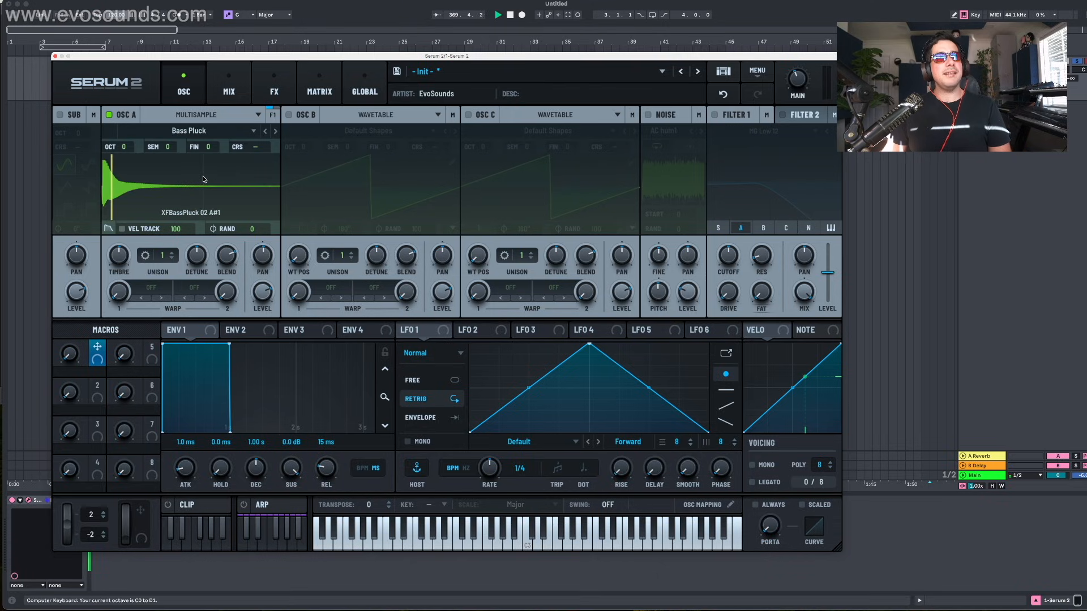
key("g")
key("x")
key("g")
key("a")
key("s")
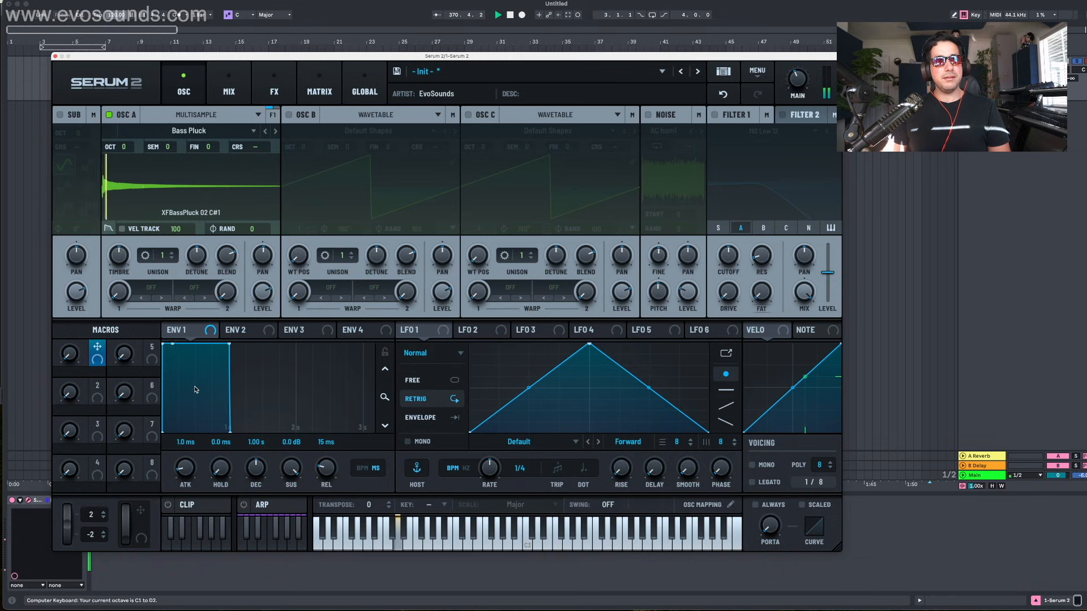
key("e")
key("g")
key("g")
key("a")
key("s")
key("e")
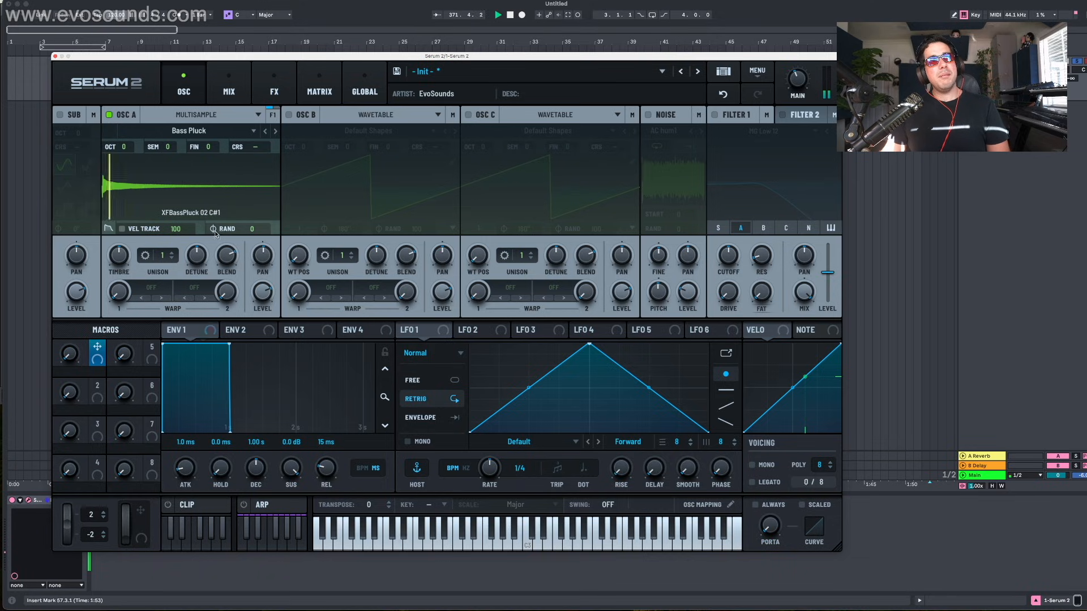
key("g")
key("a")
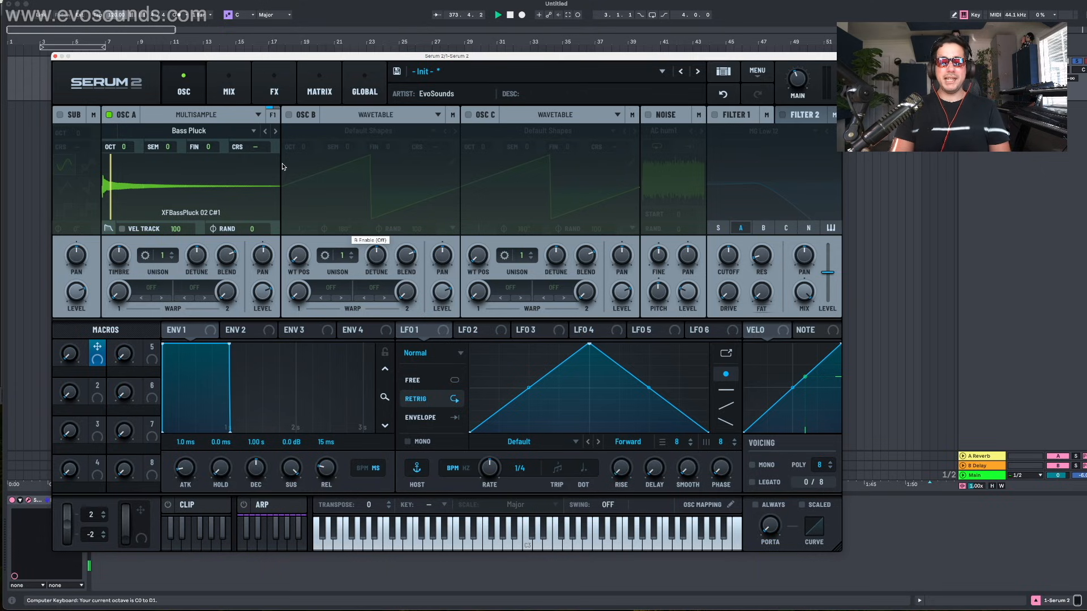
Step: Play Bass Pluck phrases across the keyboard octaves, from the range starting at C-1 up to C3
key("h")
key("k")
key("l")
key("g")
key("h")
key("z")
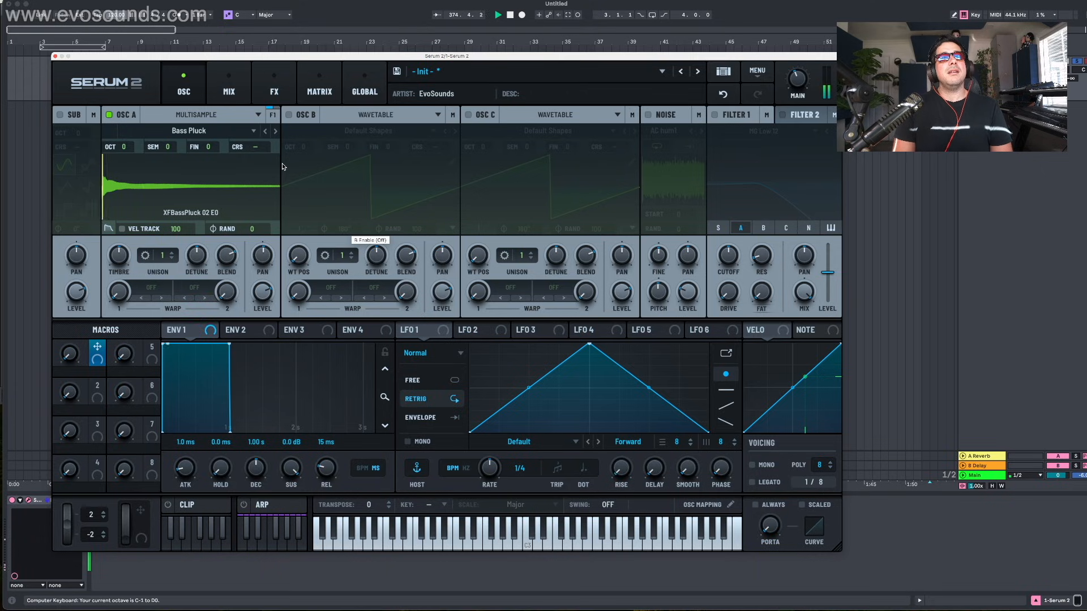
key("k")
key("l")
key("x")
key("h")
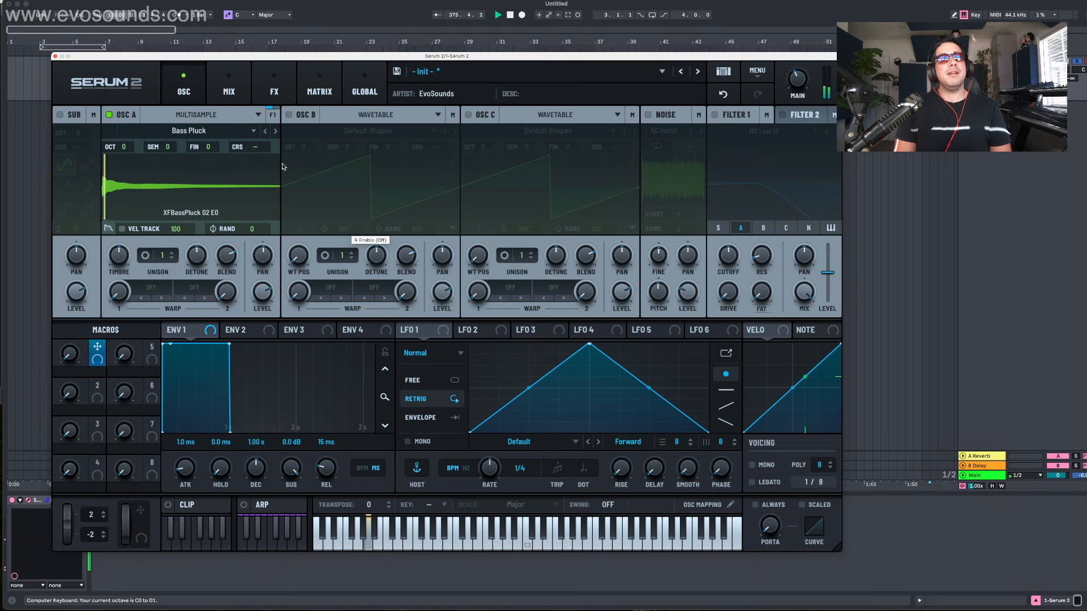
key("k")
key("l")
key("x")
key("x")
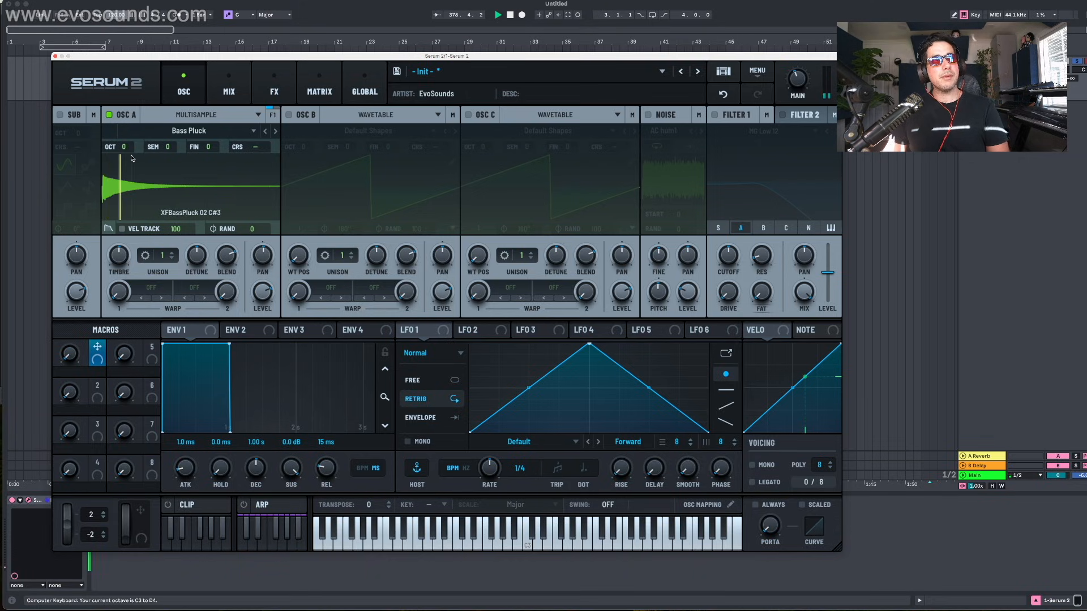
Step: Set Oscillator A's octave to -2 and play high notes to audition the Bass Pluck
left_click_drag(123, 147, 122, 178)
key("g")
key("g")
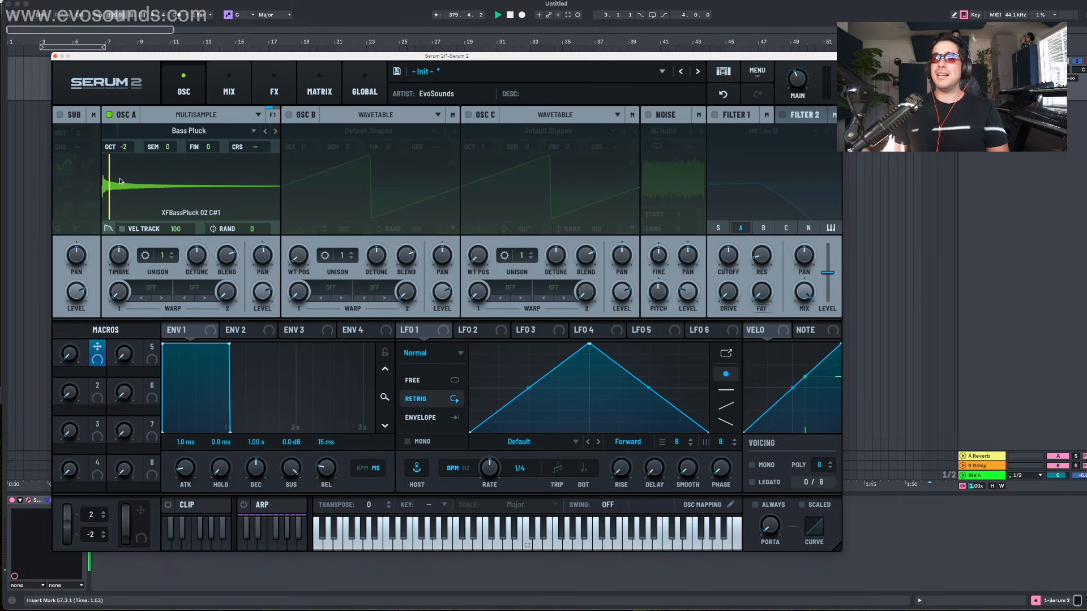
key("h")
key("g")
key("h")
key("h")
key("a")
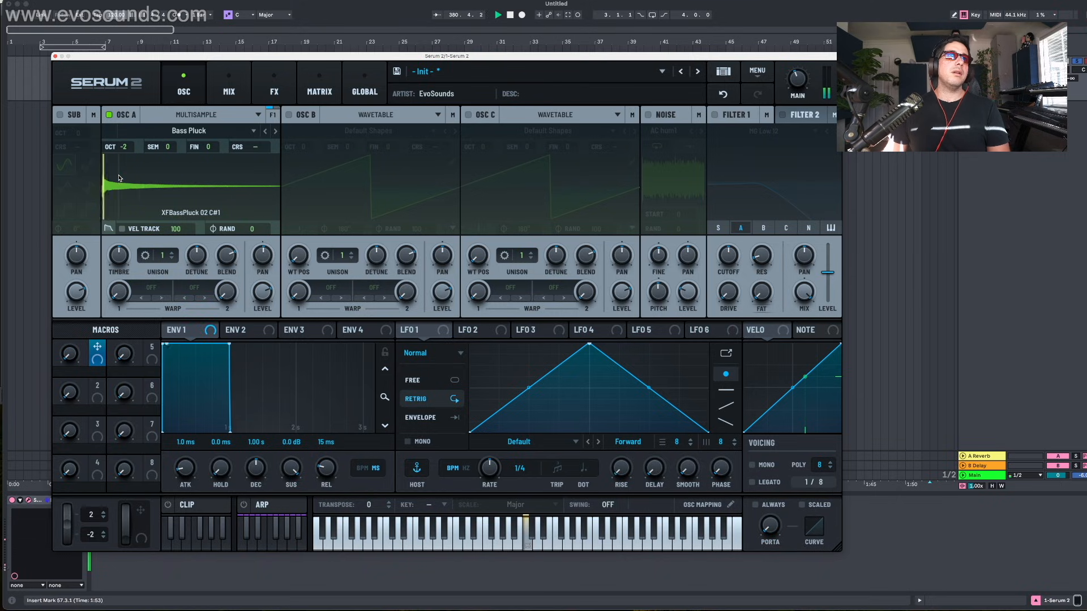
key("a")
key("s")
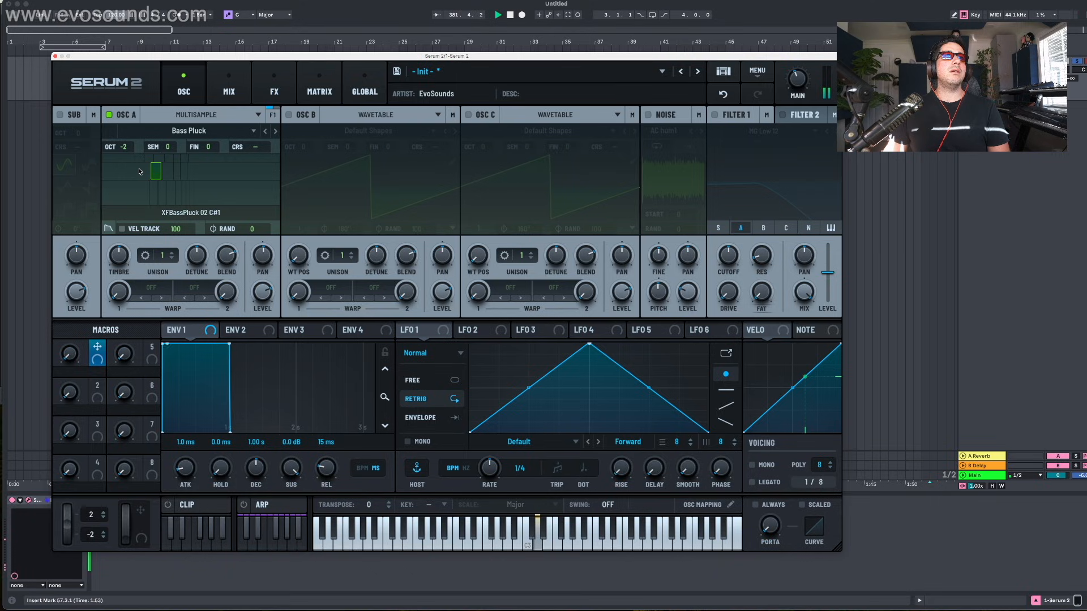
Step: Enable Oscillator B with the analog Basic Shapes wavetable at position 1 and set its octave to -3
left_click(296, 119)
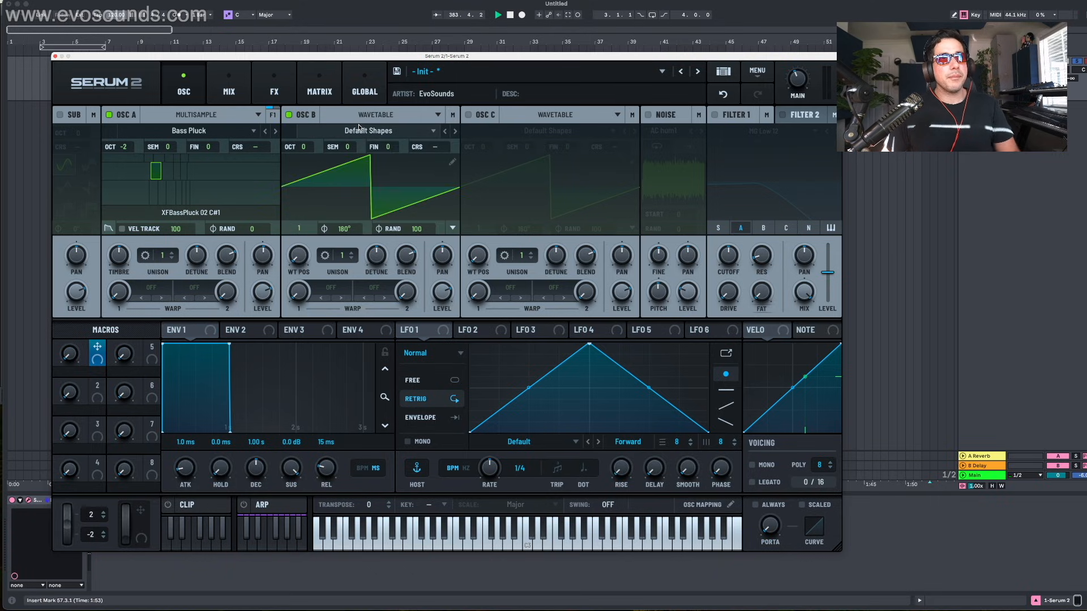
left_click(359, 129)
mouse_move(339, 172)
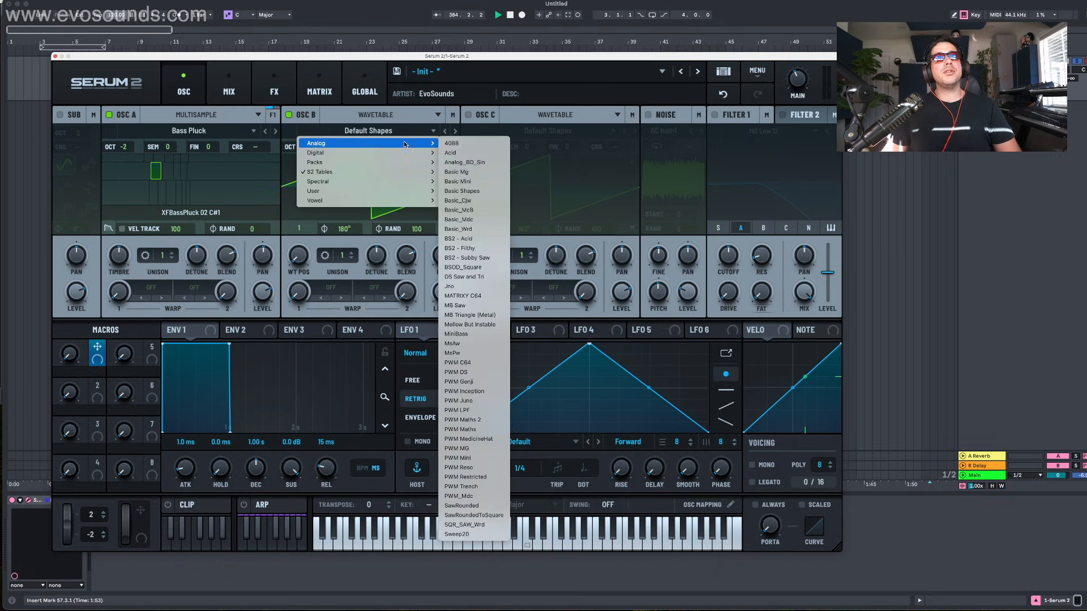
left_click(475, 191)
scroll(302, 227, "up", 1)
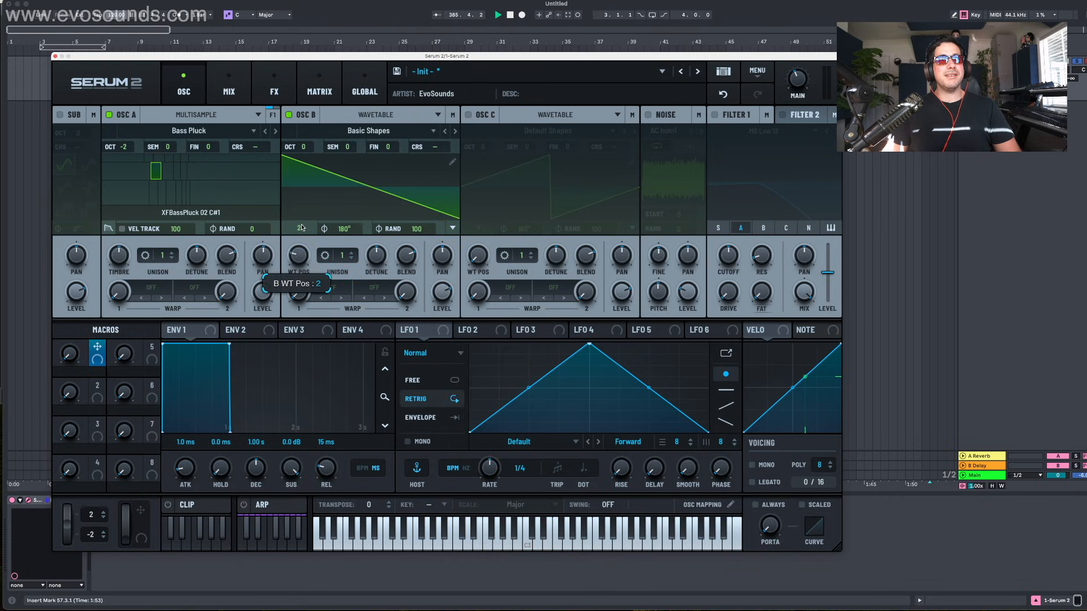
scroll(302, 228, "down", 1)
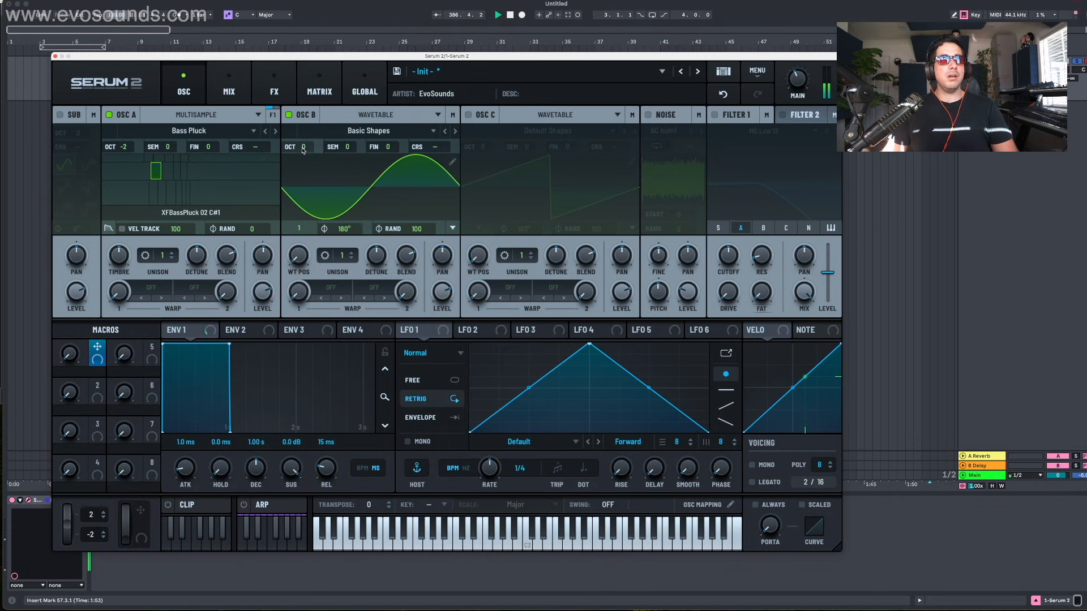
left_click_drag(298, 148, 300, 163)
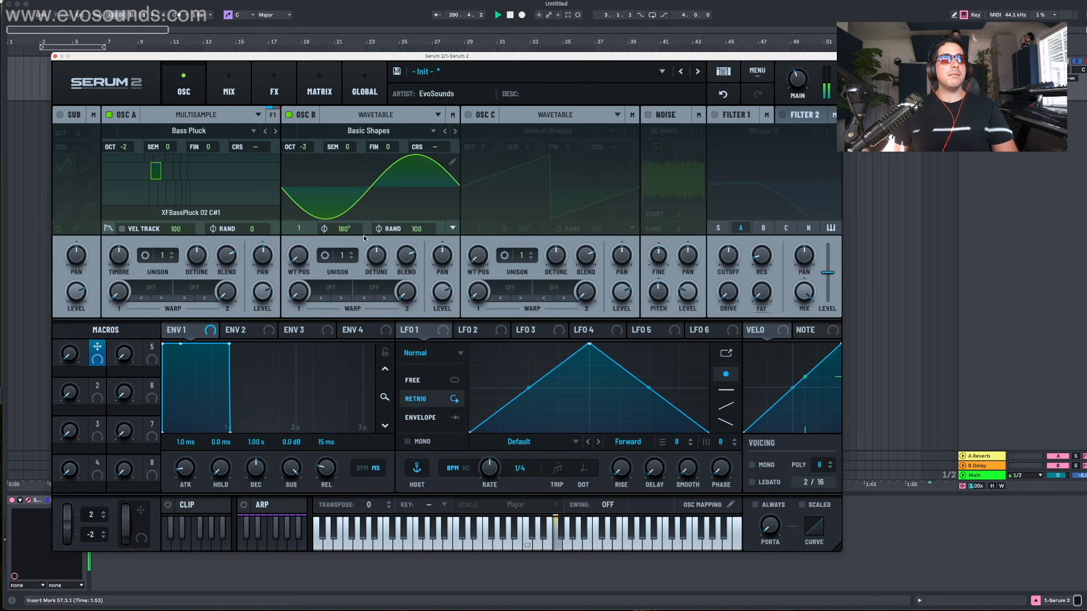
Step: Set Oscillator B's random phase to 0 and switch Oscillator B off
double_click(422, 229)
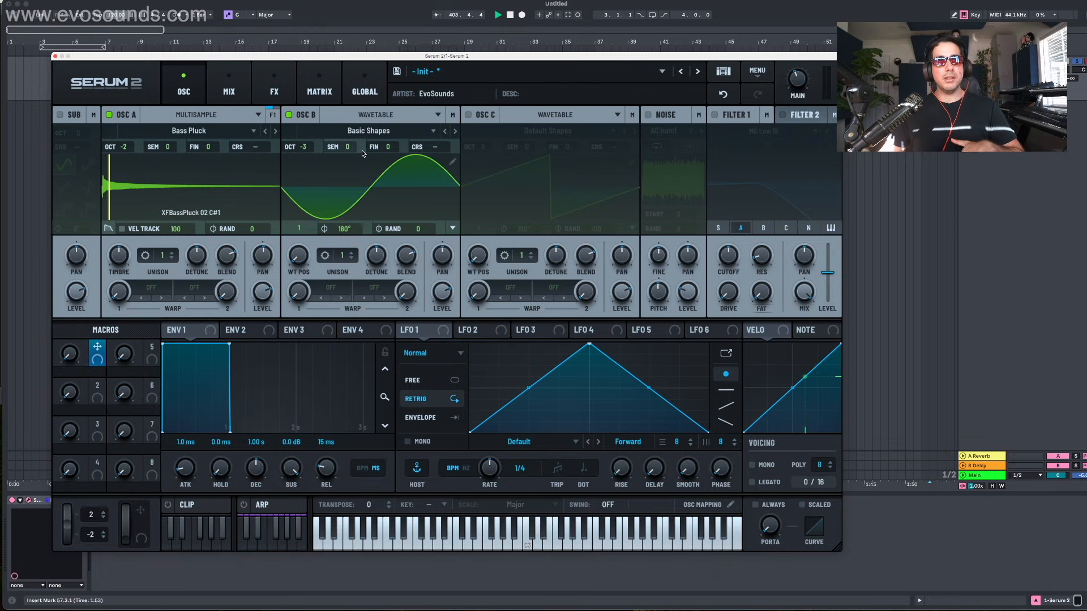
left_click(288, 115)
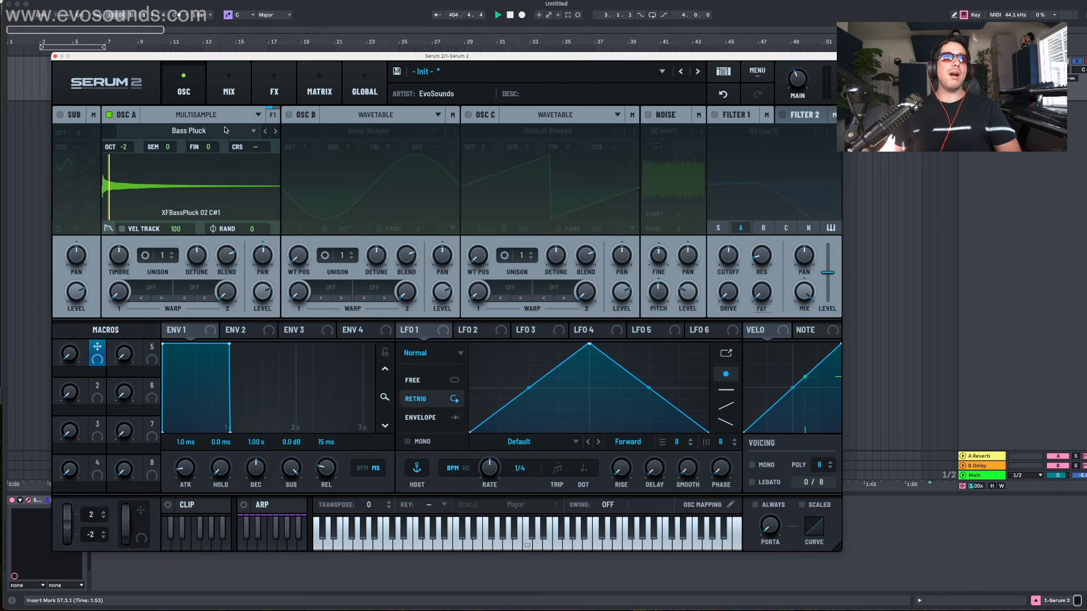
Step: Load the factory Keys multisample Baby Grand Piano 2 in Oscillator A
left_click(225, 131)
mouse_move(244, 144)
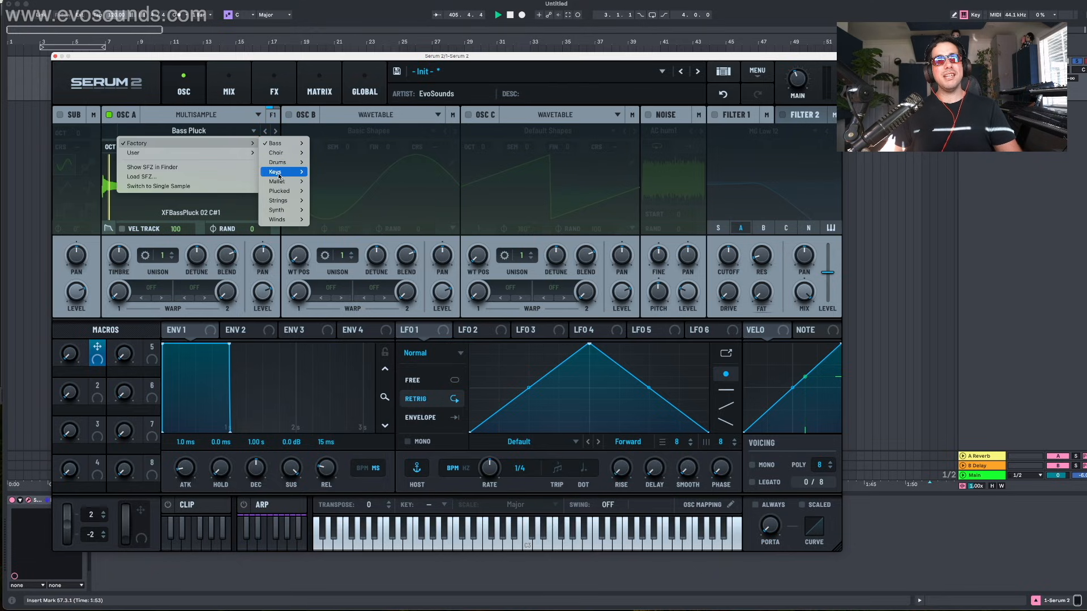
mouse_move(277, 171)
left_click(339, 172)
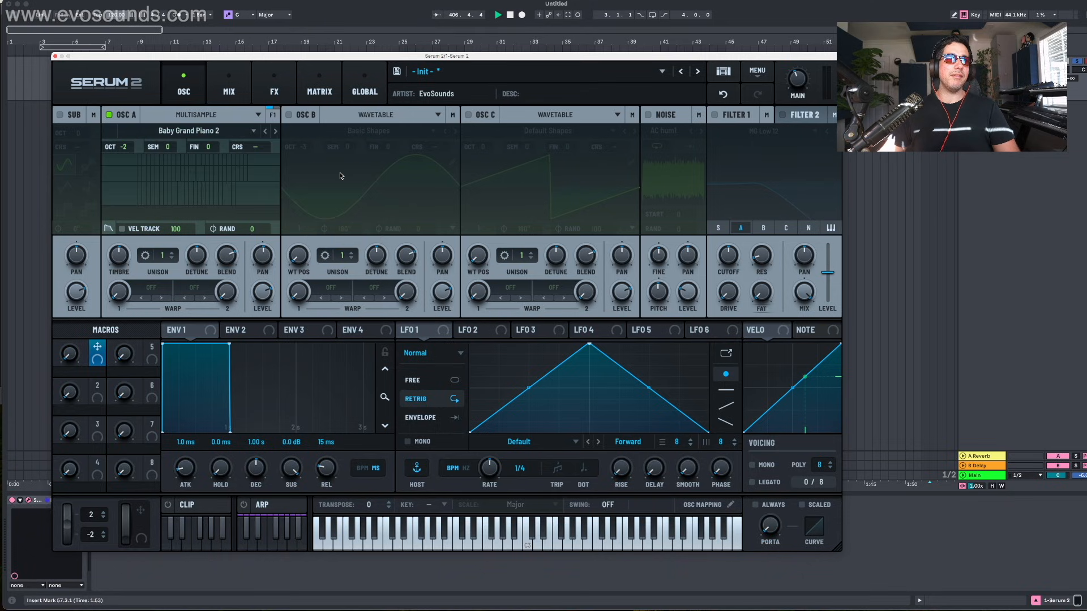
Step: Play notes to audition Baby Grand Piano 2, raising the computer keyboard's range to start at C4
key("a")
key("g")
key("u")
key("x")
key("e")
key("x")
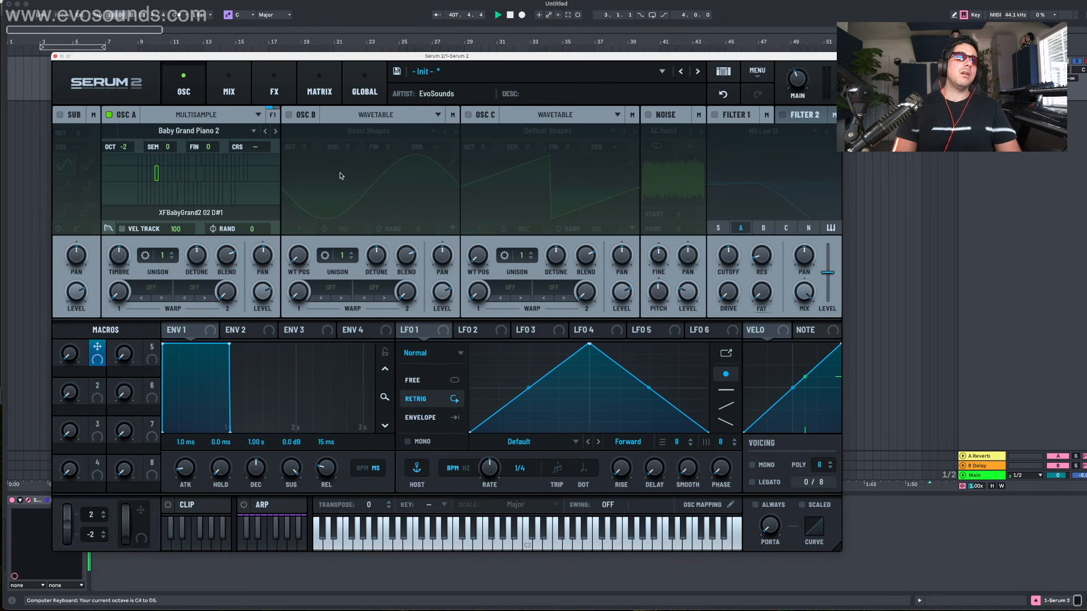
key("a")
key("e")
key("g")
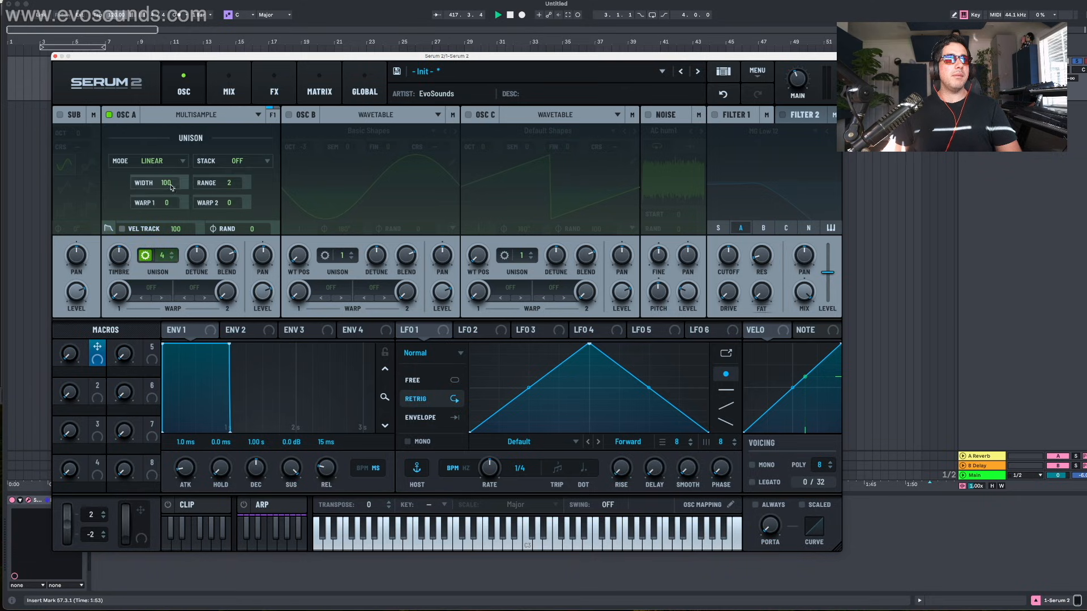
Step: Set Oscillator A's four-voice unison to Super mode and reduce its detune
left_click(176, 164)
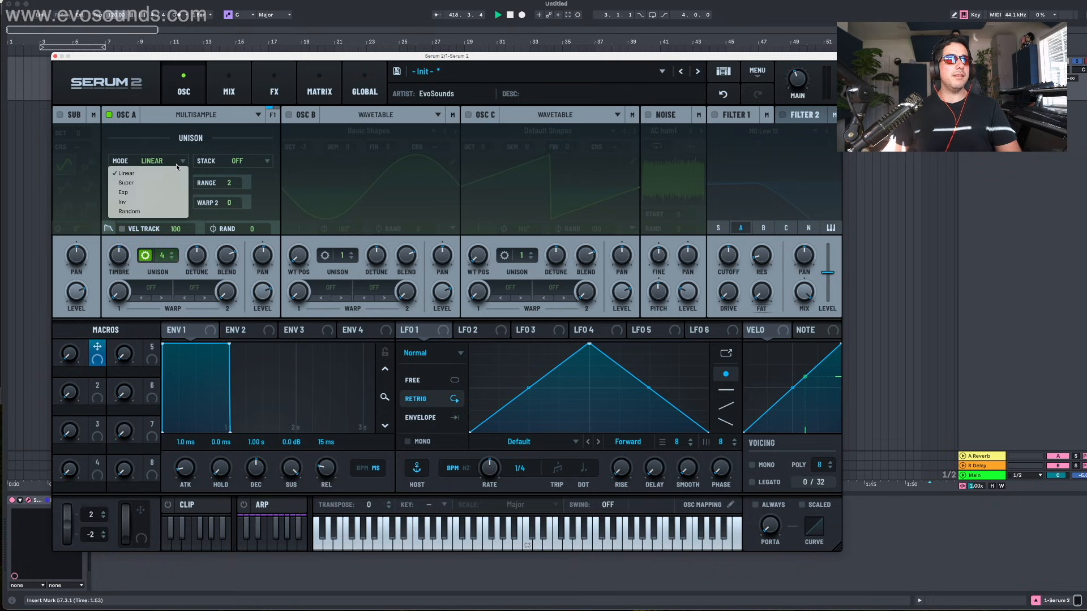
left_click(167, 183)
left_click_drag(195, 253, 187, 265)
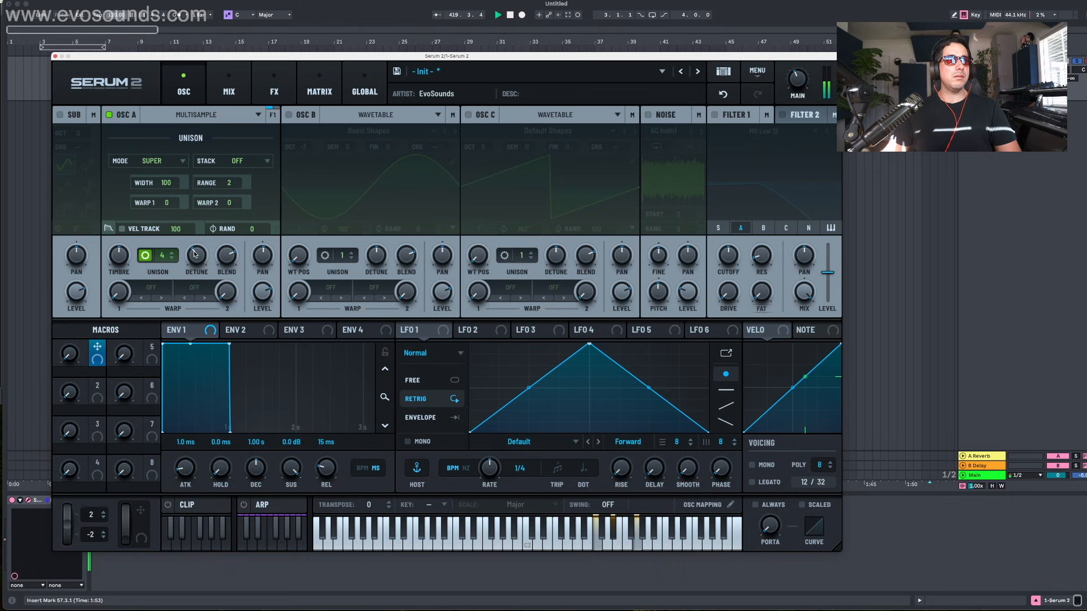
left_click(137, 261)
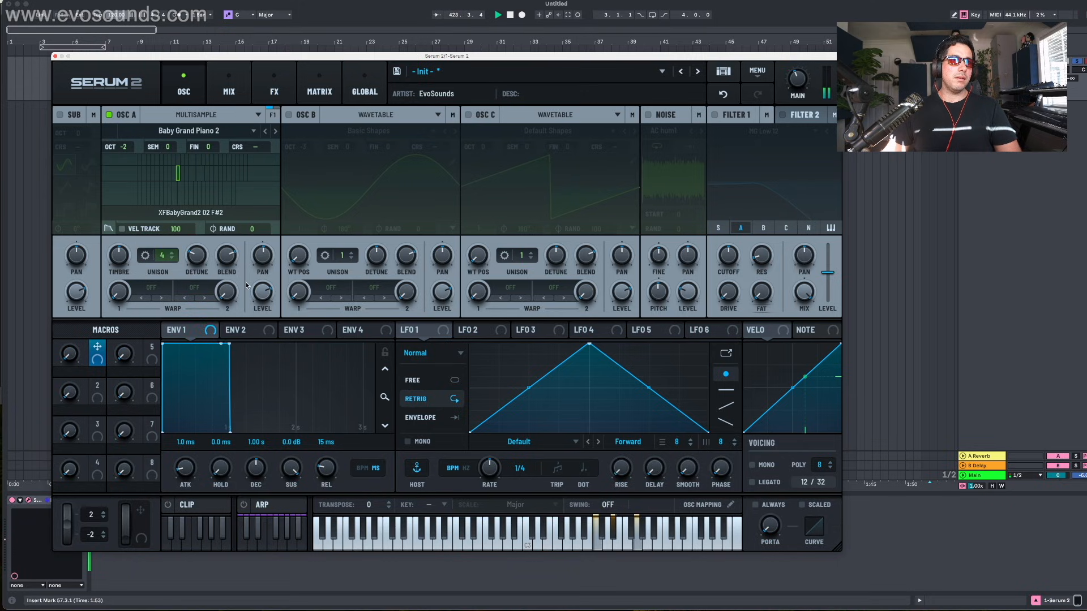
Step: Enable velocity tracking on Oscillator A and lower its level and unison detune
left_click_drag(254, 293, 254, 299)
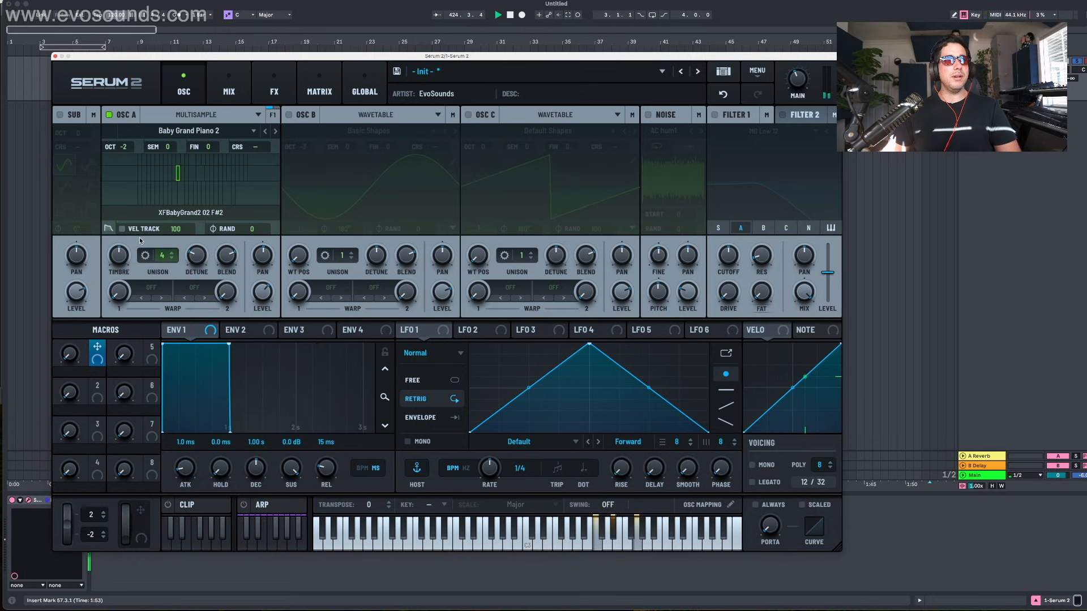
left_click(122, 229)
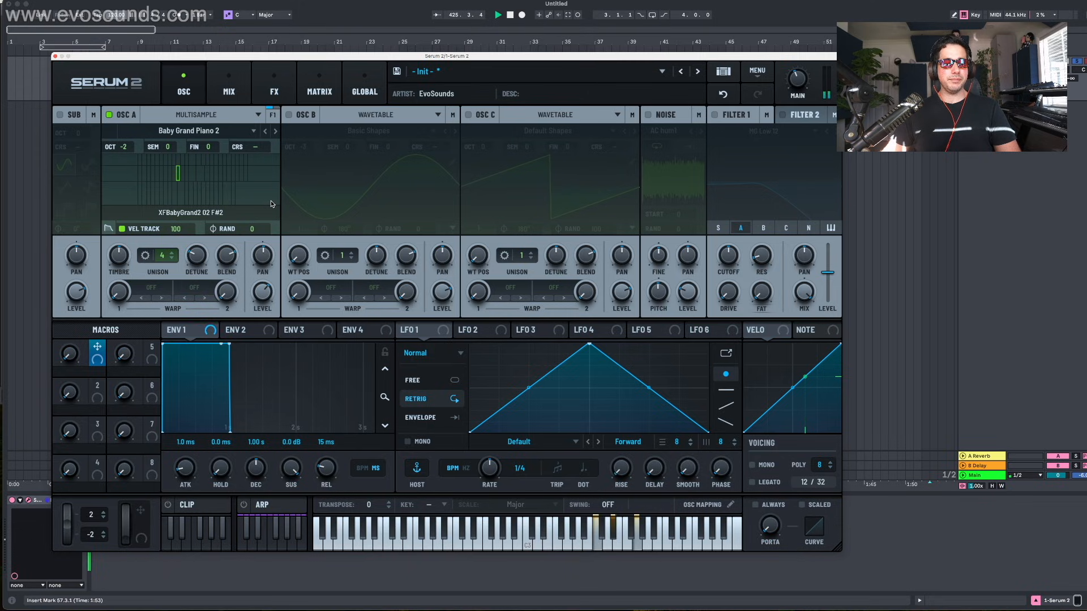
left_click_drag(193, 254, 191, 270)
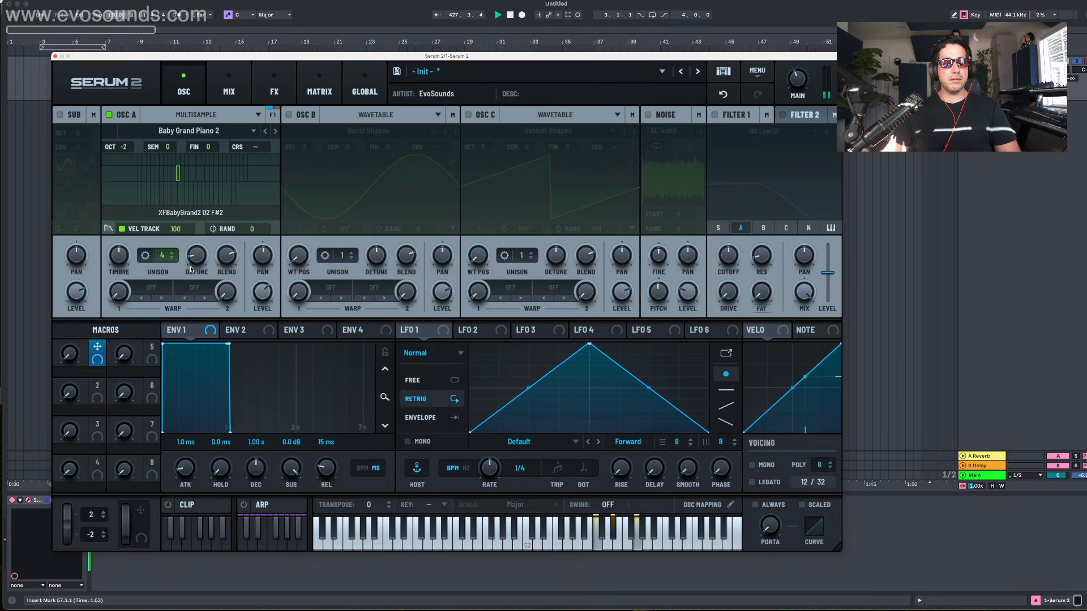
Step: Return Oscillator A's unison mode to Linear
left_click(146, 255)
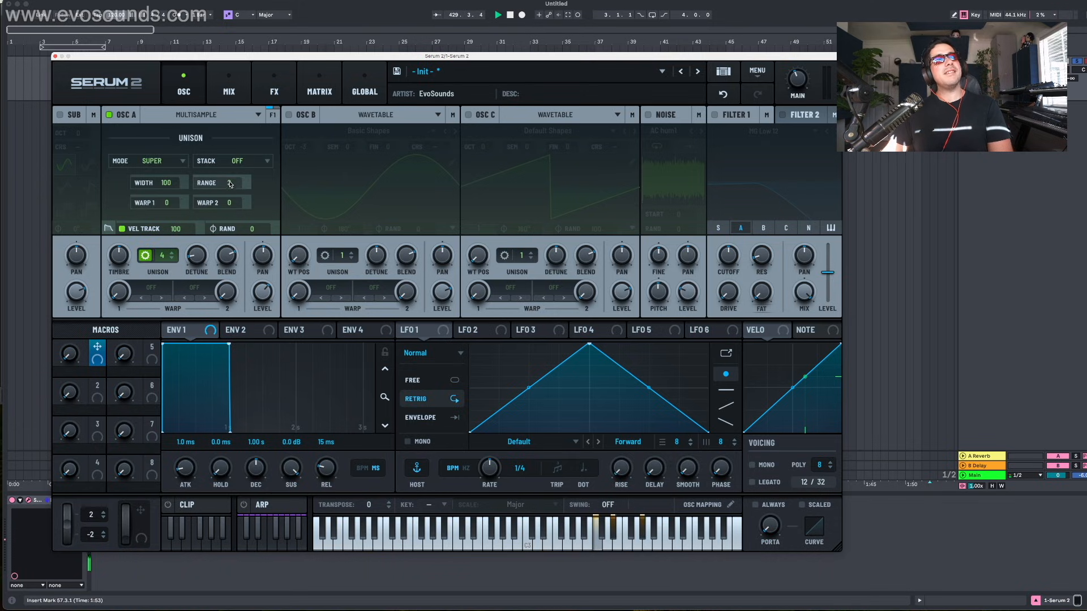
left_click(153, 161)
left_click(156, 172)
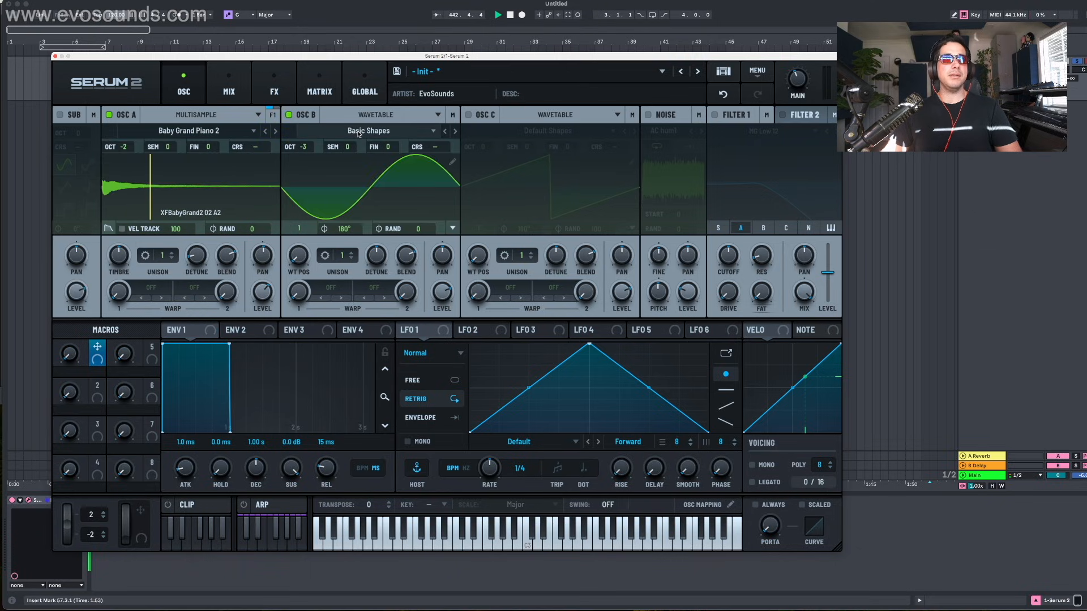
Step: Load the Digital wavetable CrushWub in Oscillator B and set its unison to 7 voices
left_click(357, 134)
mouse_move(366, 167)
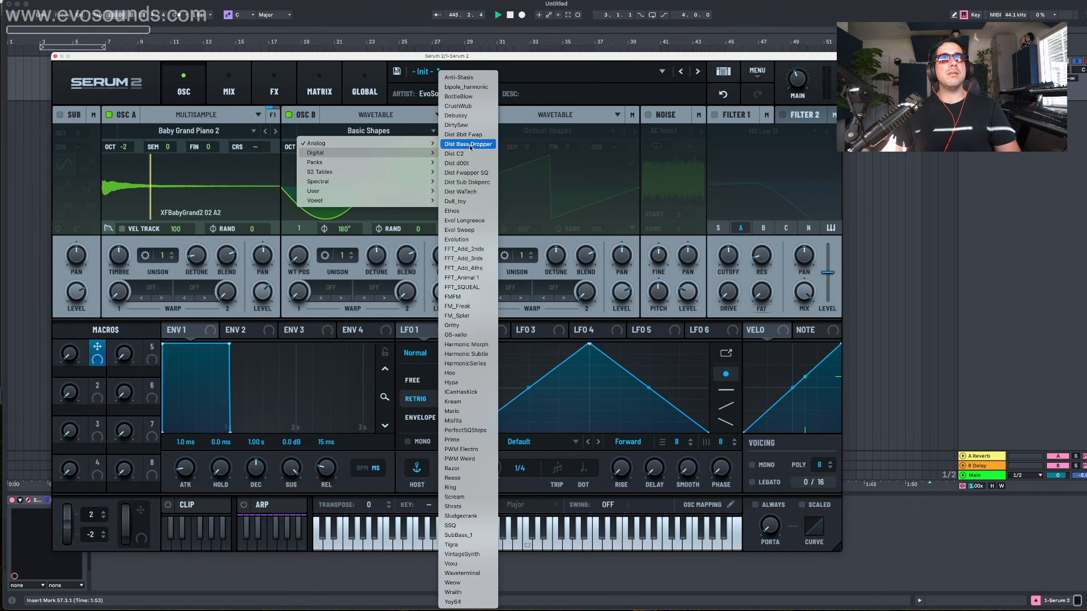
left_click(482, 112)
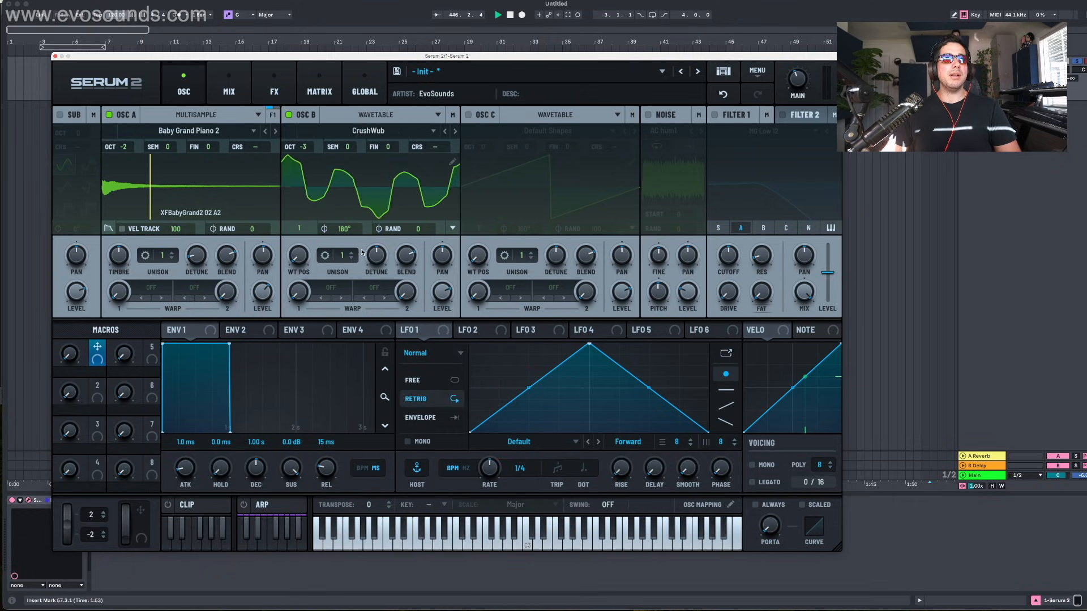
left_click_drag(342, 255, 342, 239)
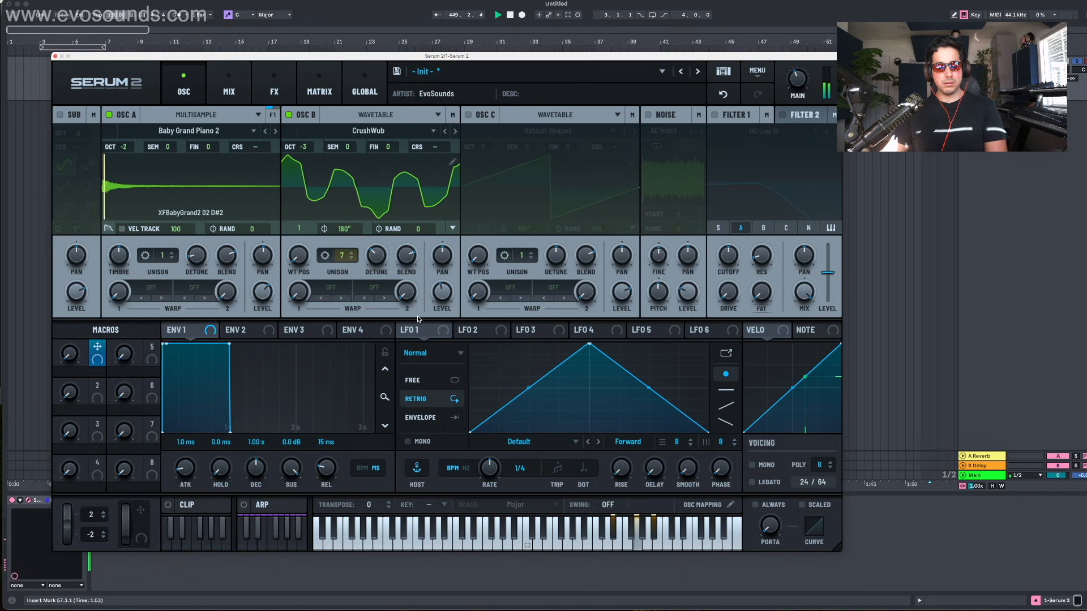
Step: Set Oscillator B to octave -2 and wavetable position 33, adjusting its detune and the track volume
left_click_drag(302, 147, 302, 141)
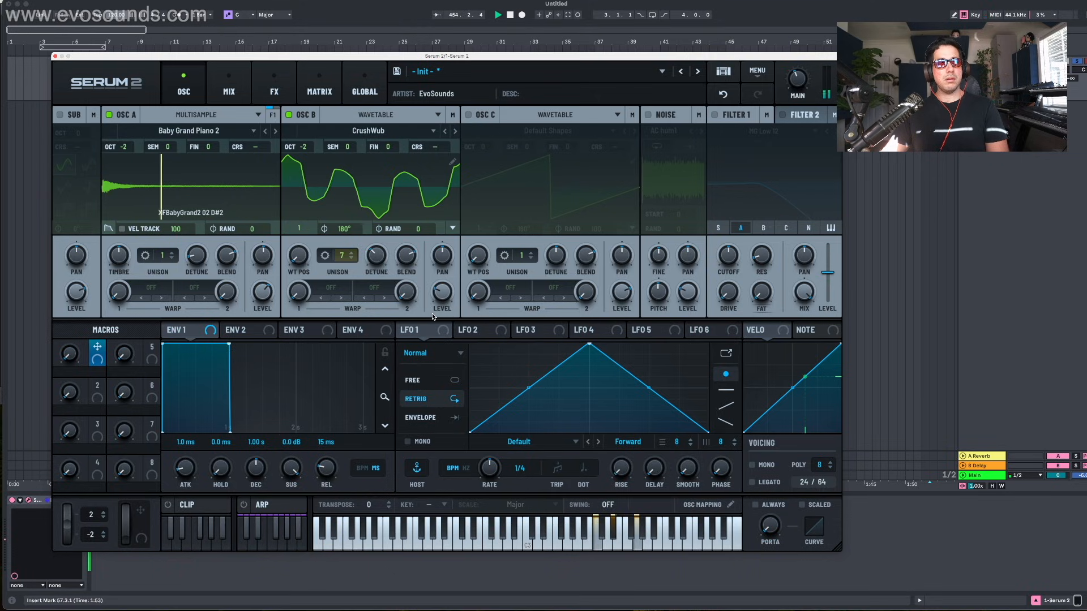
left_click_drag(1071, 78, 1071, 63)
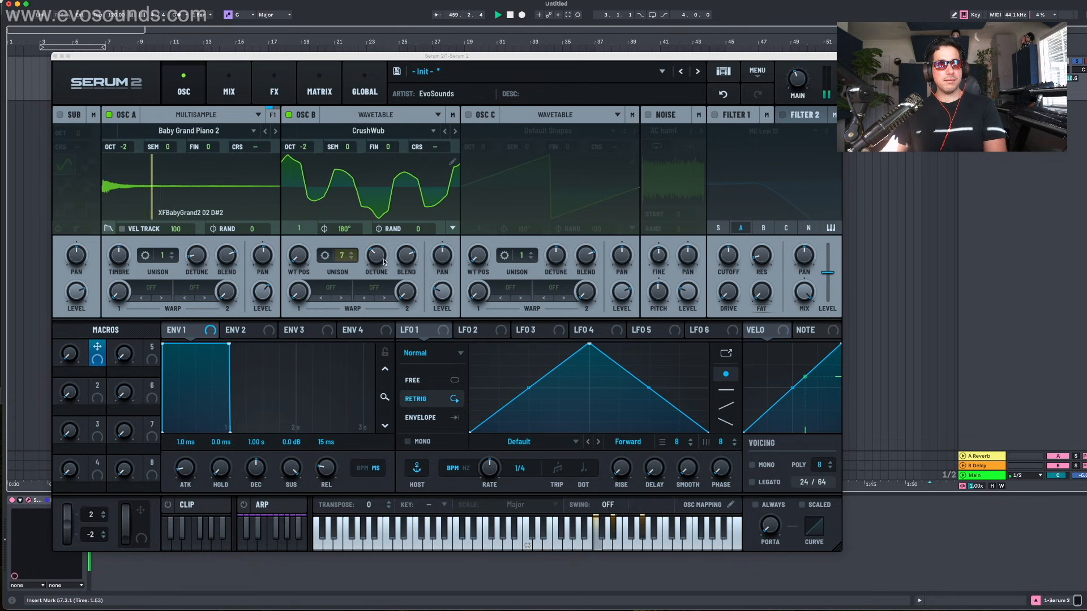
left_click_drag(382, 259, 383, 255)
left_click_drag(298, 256, 305, 242)
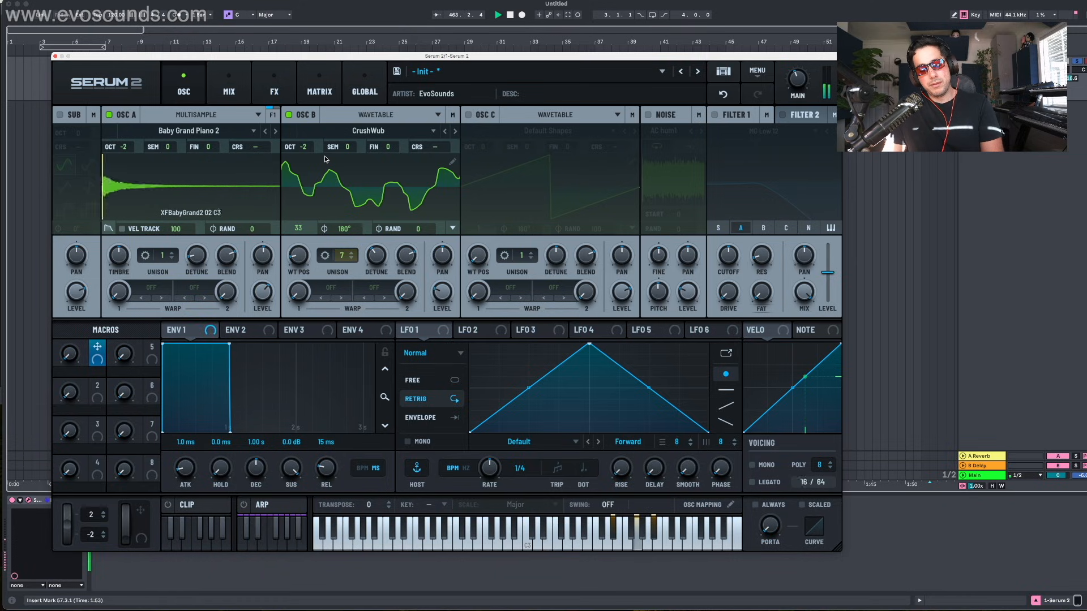
Step: Switch Oscillator B to the Debussy wavetable and apply an HPF filter as its first warp with a raised amount
left_click(454, 132)
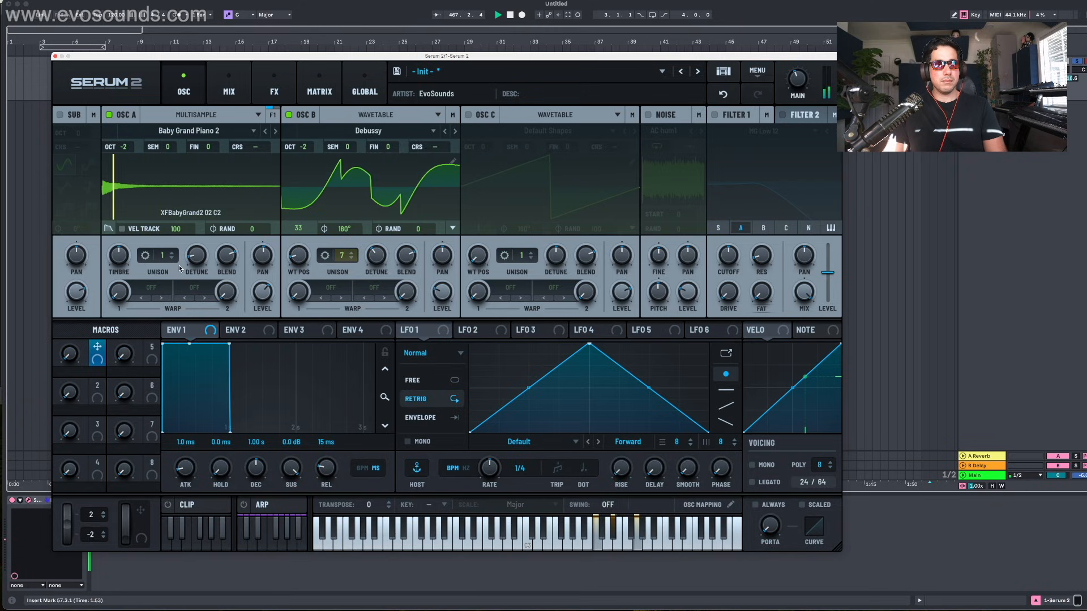
left_click(324, 290)
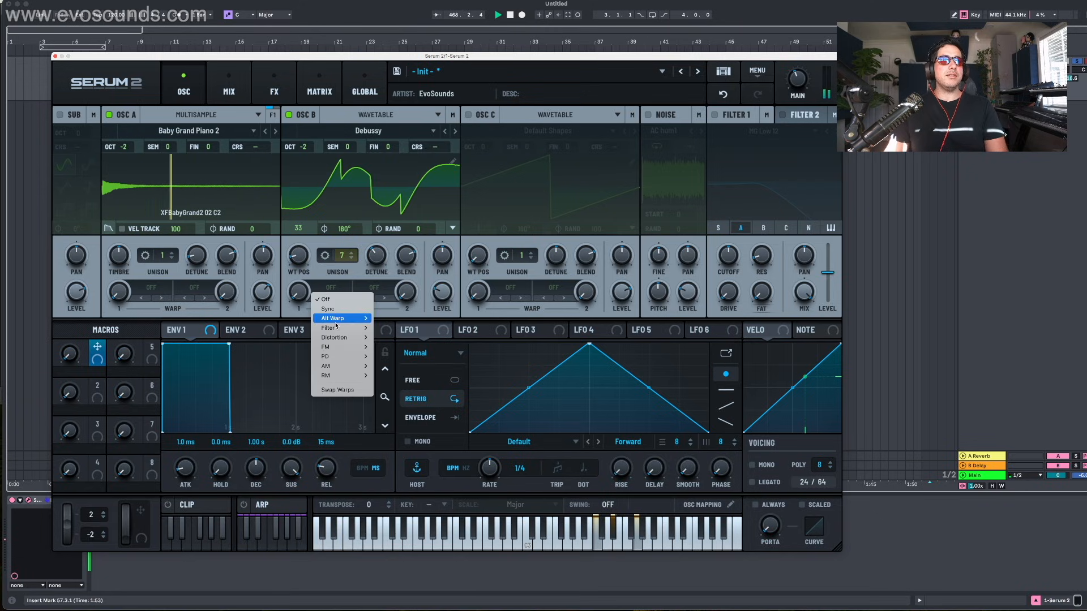
mouse_move(336, 328)
left_click(384, 337)
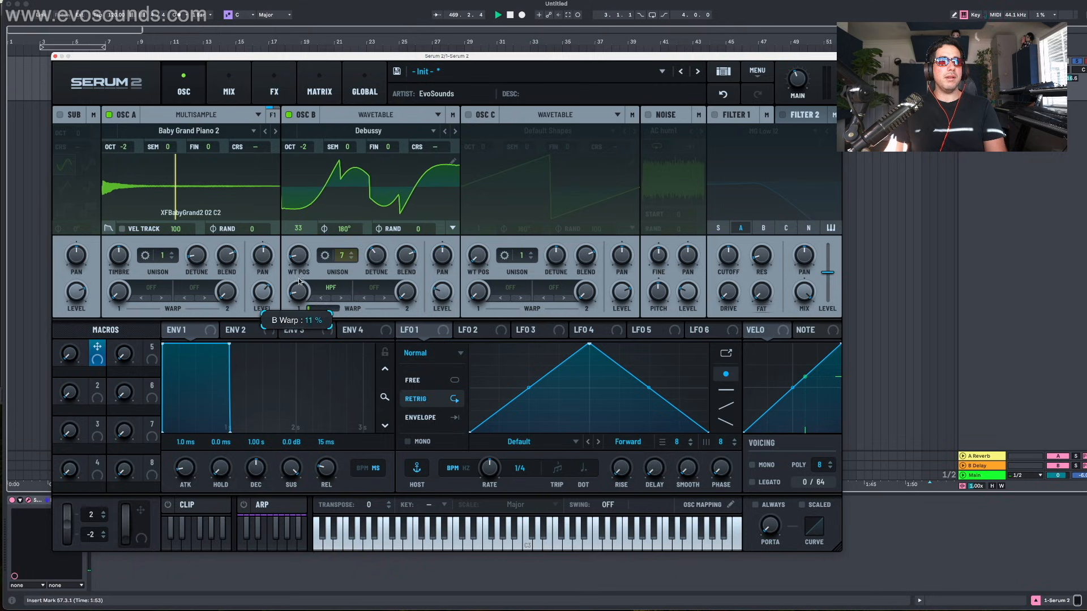
mouse_move(302, 234)
left_mouse_down()
mouse_move(307, 216)
mouse_move(299, 240)
left_mouse_up()
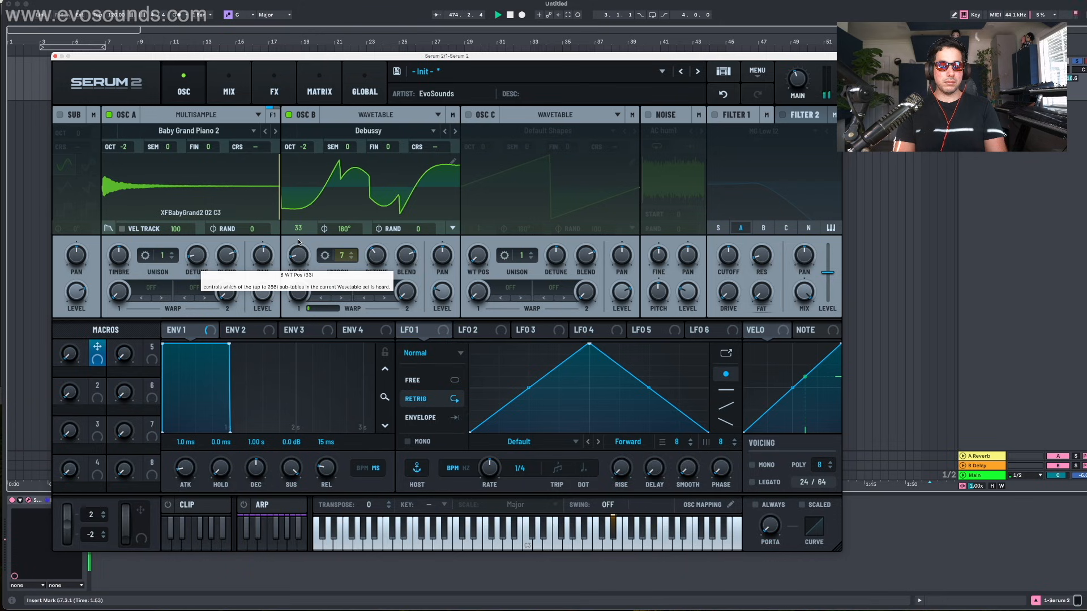
key("z")
Step: Search Ableton Live's browser for "expressi" and load the Expressive Chords device on the Serum track
left_click_drag(181, 56, 199, 49)
left_click(18, 19)
left_click(18, 18)
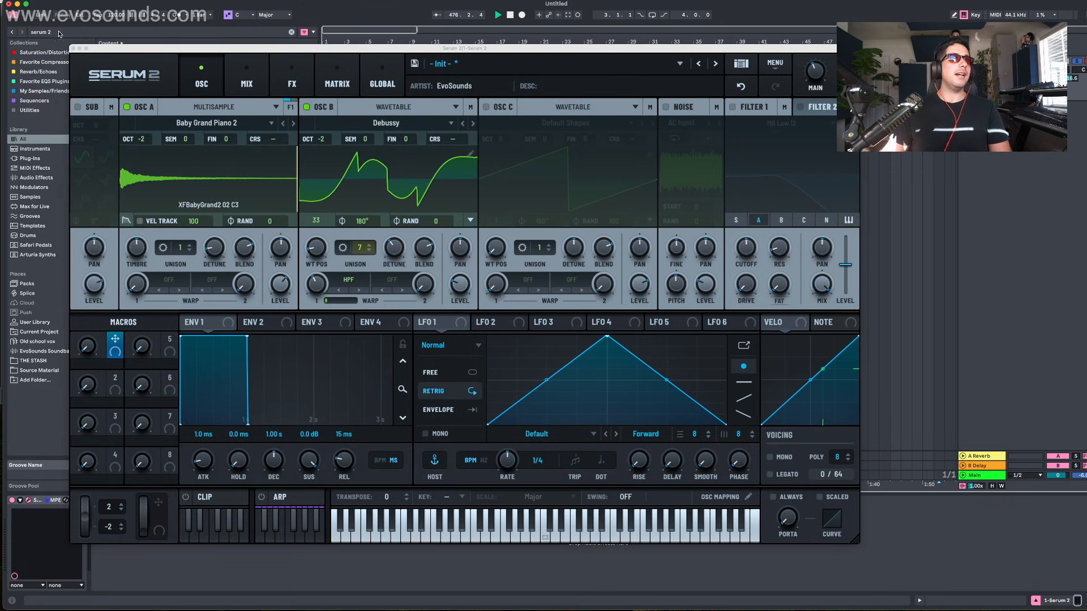
left_click_drag(104, 54, 439, 60)
key("super+f")
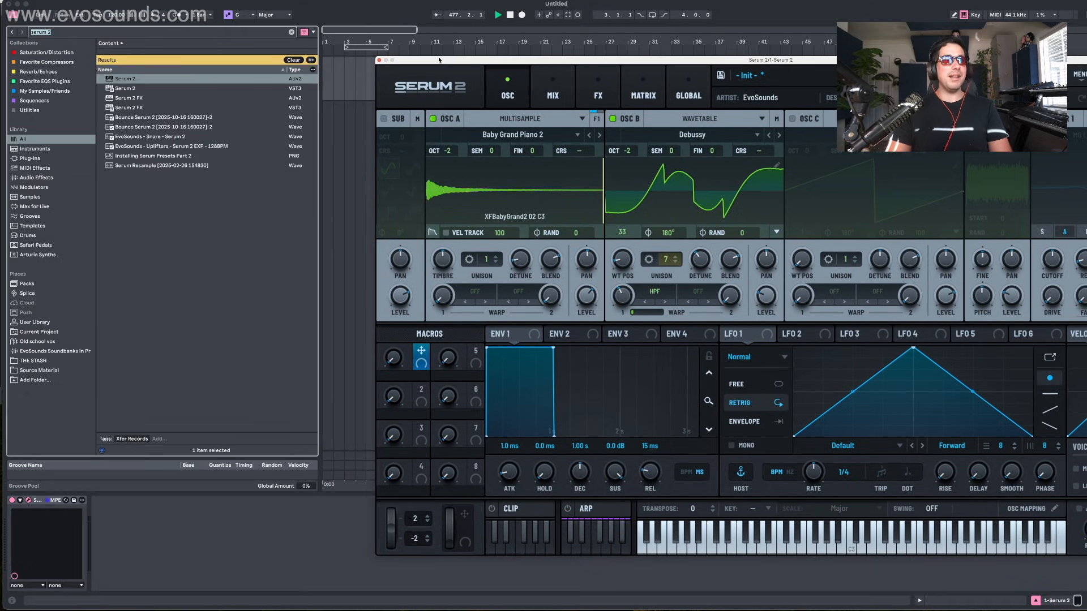
type("expressi")
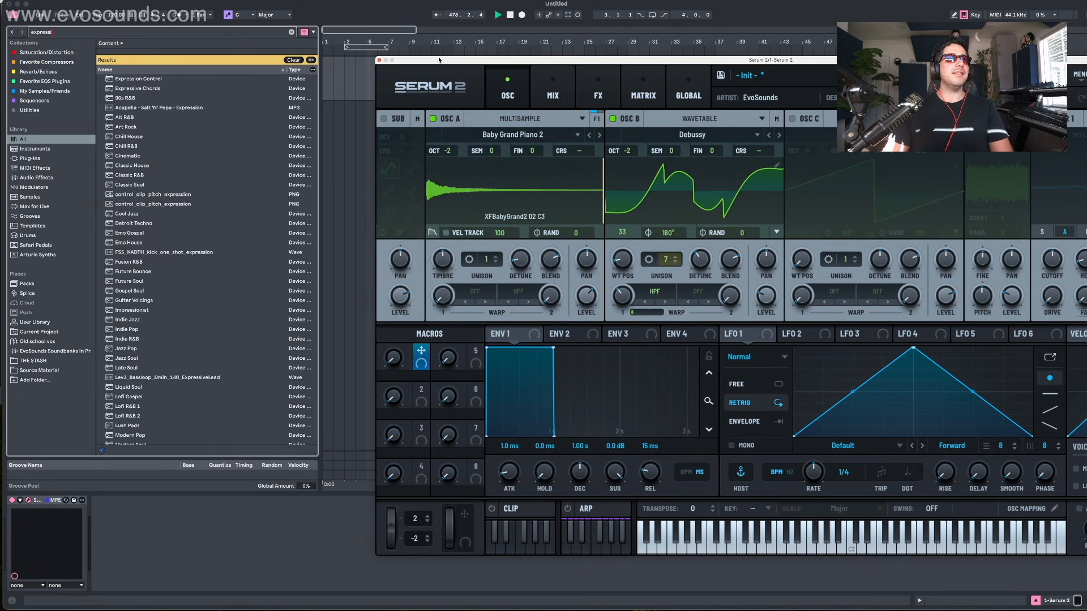
double_click(121, 89)
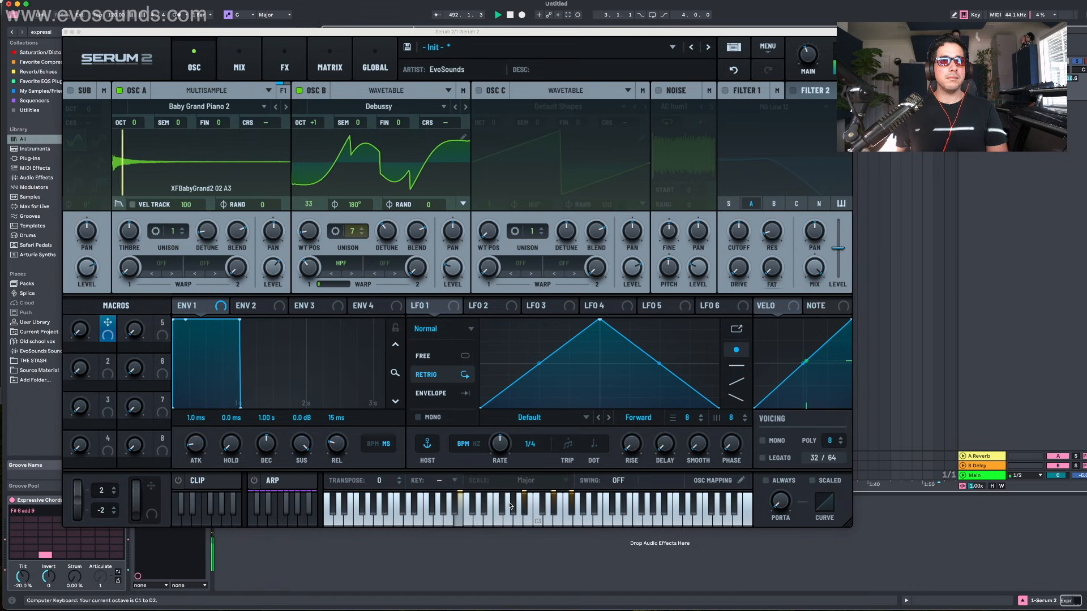
Step: Set Oscillator B's second warp to the LPF filter and slightly lower the oscillator's level
left_click(384, 263)
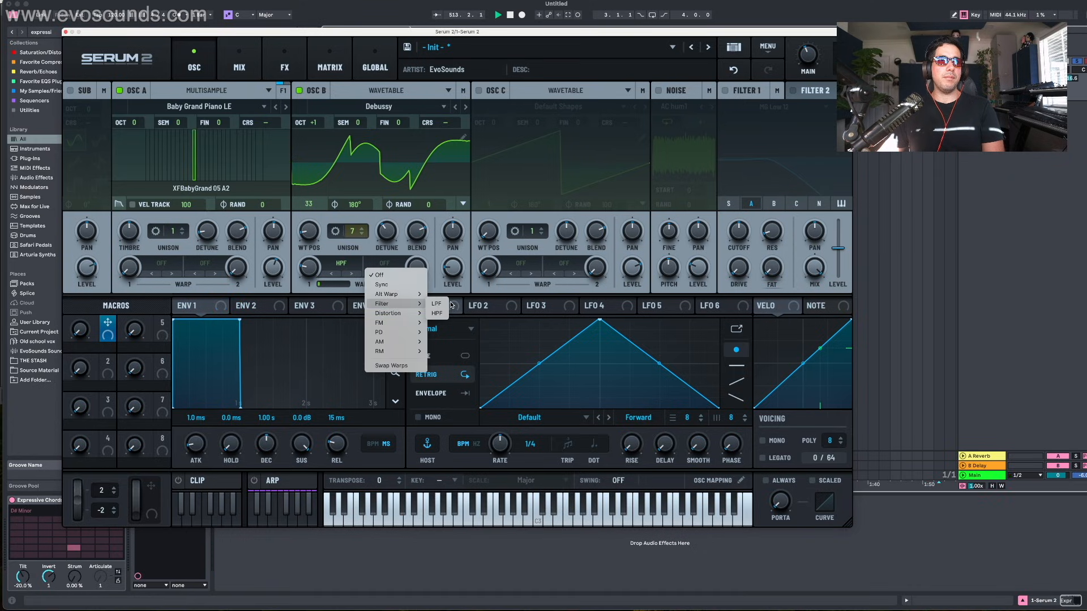
left_click(450, 304)
left_click(384, 264)
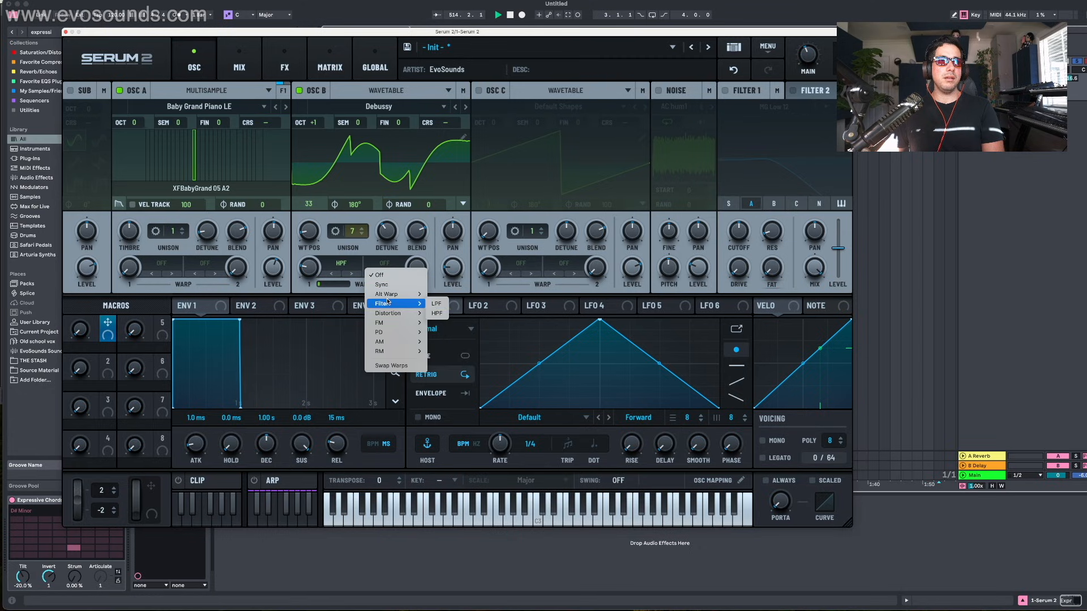
left_click(439, 305)
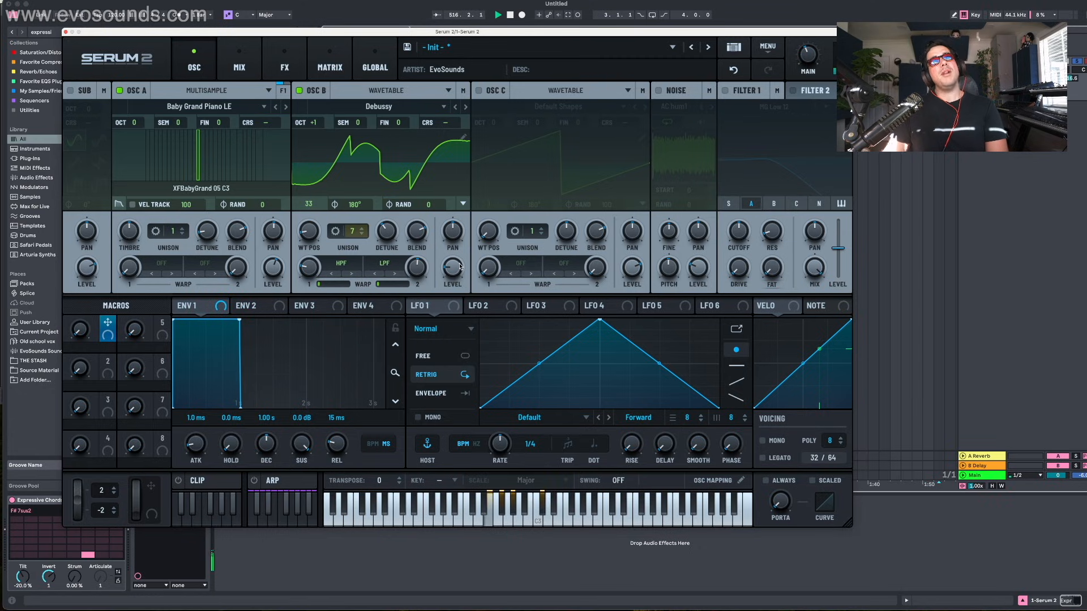
left_click_drag(460, 266, 458, 270)
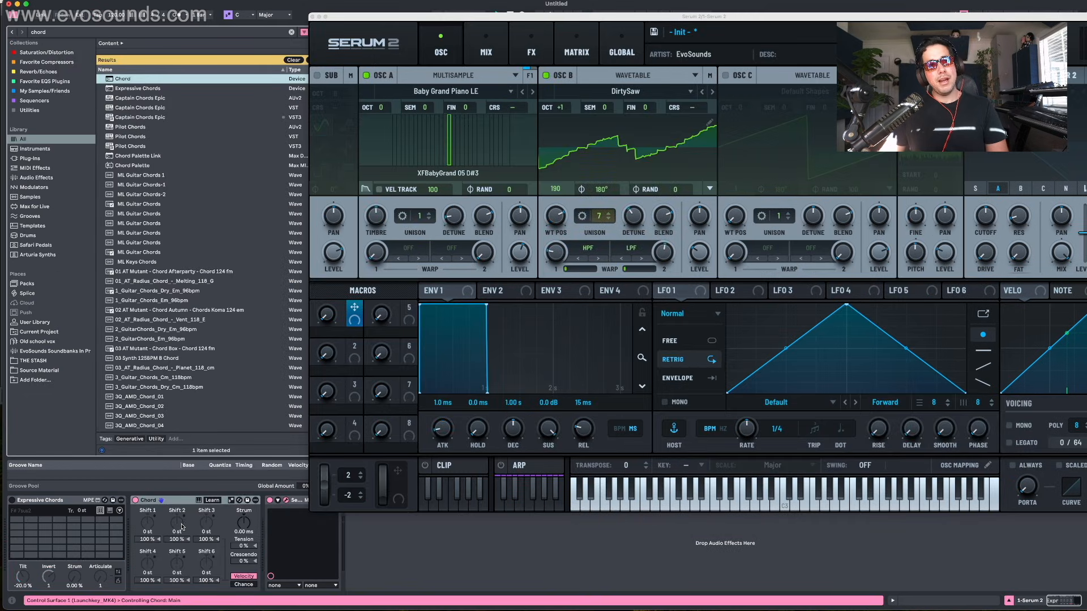
Step: Set the Chord device's Shift 2 to +7 st and switch Oscillator B off in Serum 2
left_click(181, 528)
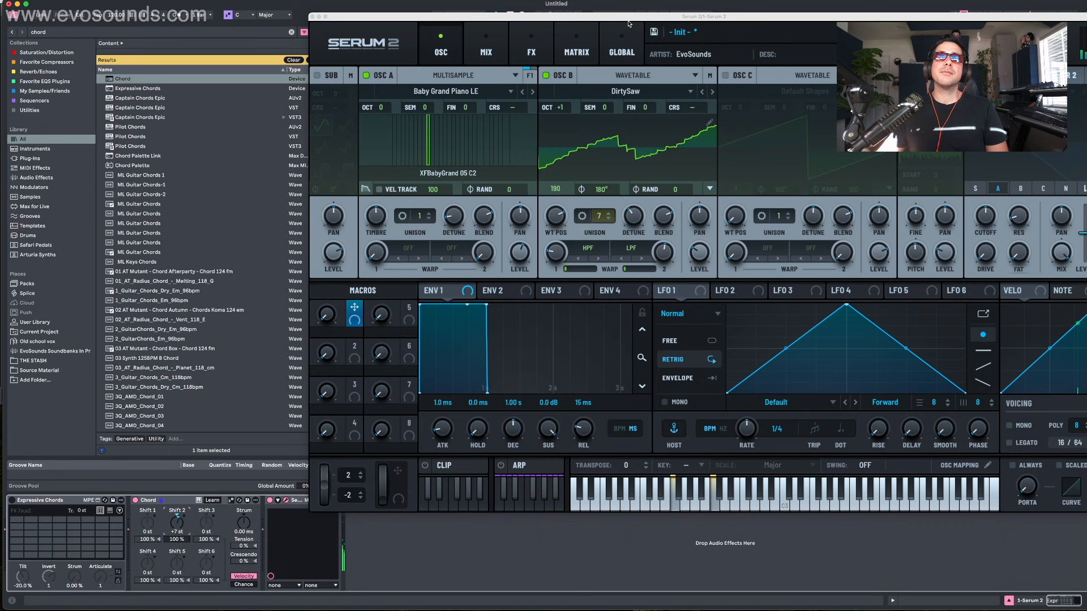
left_click_drag(629, 24, 408, 30)
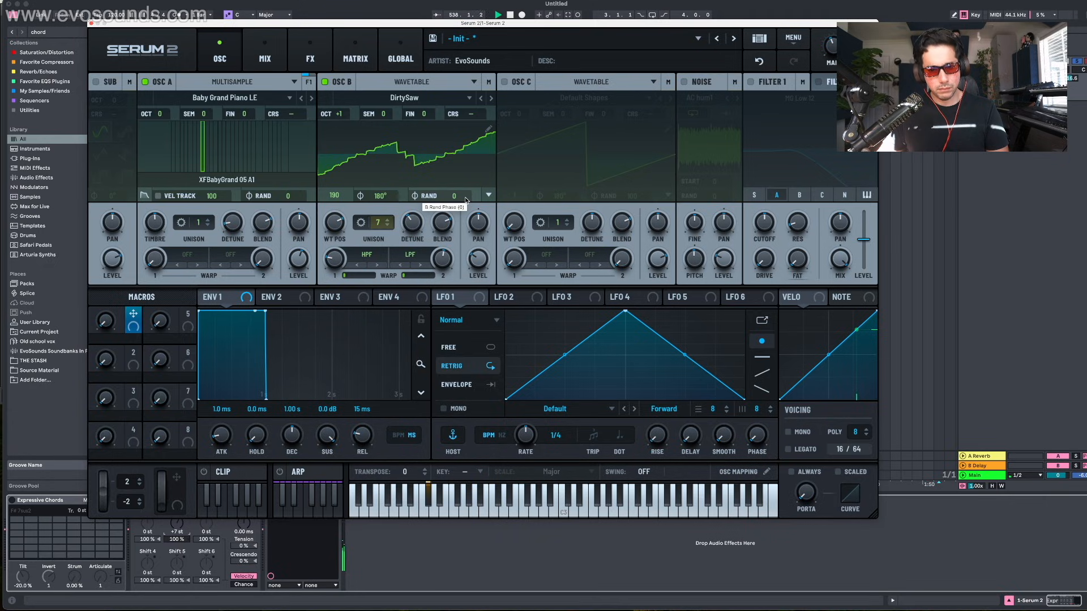
left_click(334, 84)
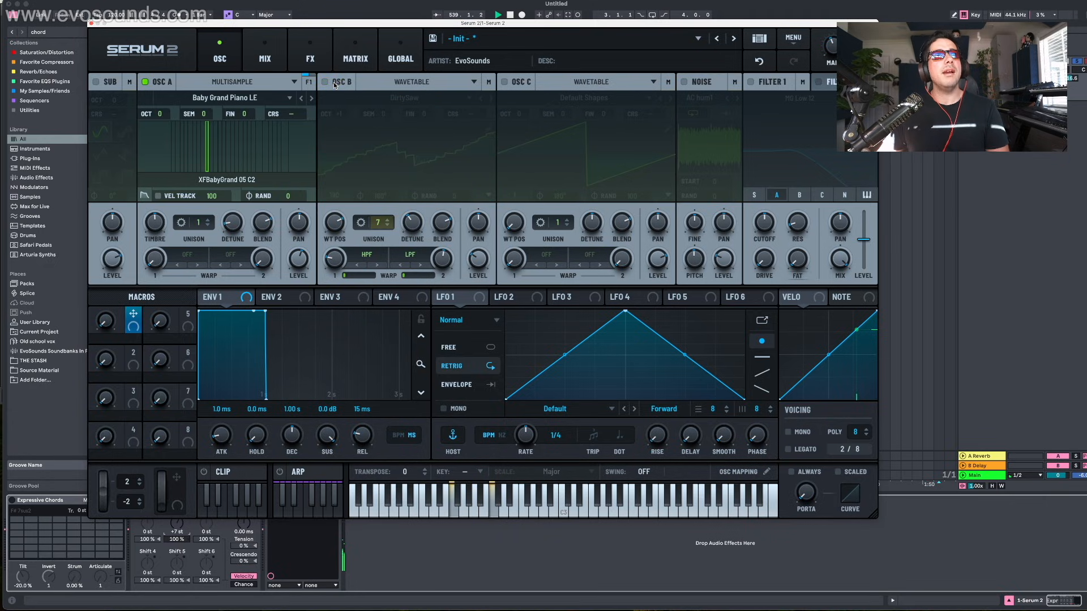
Step: Turn Oscillator B back on and set Oscillator A's unison to 4 voices
left_click(326, 82)
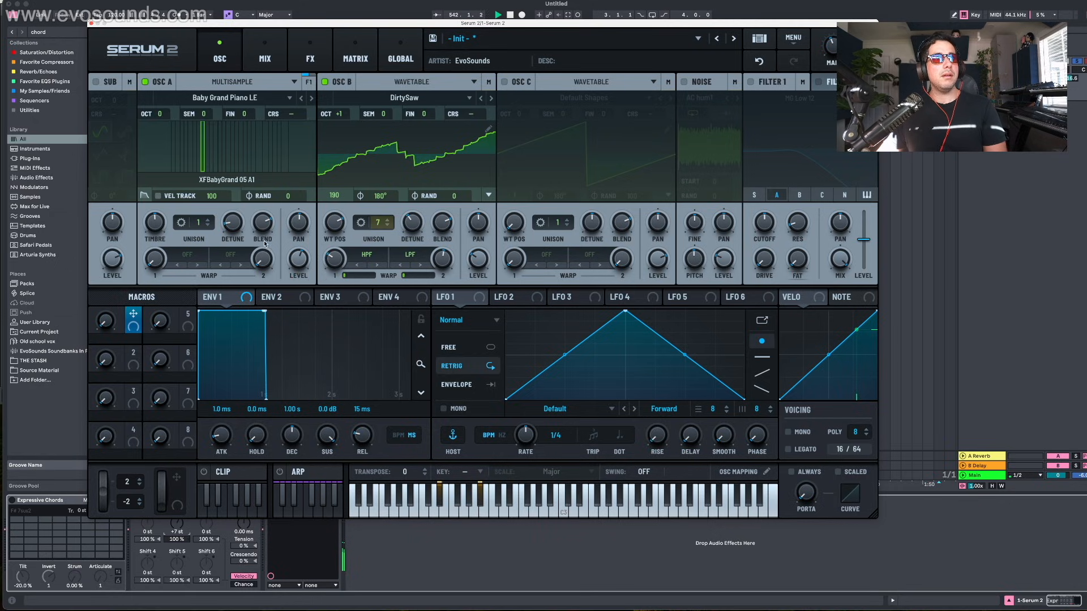
left_click_drag(196, 221, 227, 204)
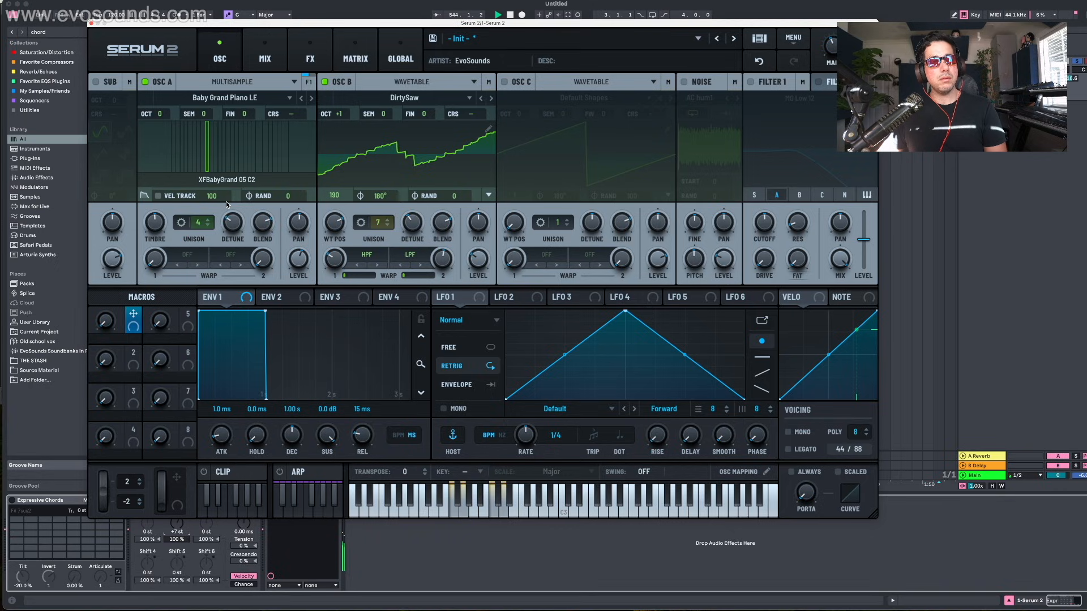
Step: Turn on Oscillator C with a lowered level and set Oscillator B's unison to 4 voices
left_click(504, 81)
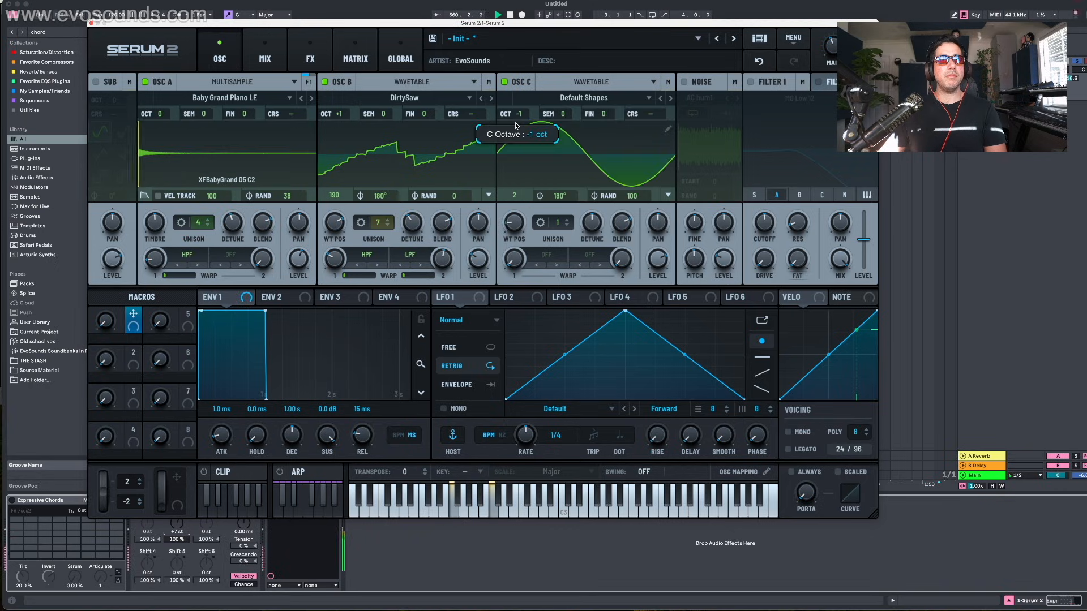
left_click_drag(657, 259, 633, 304)
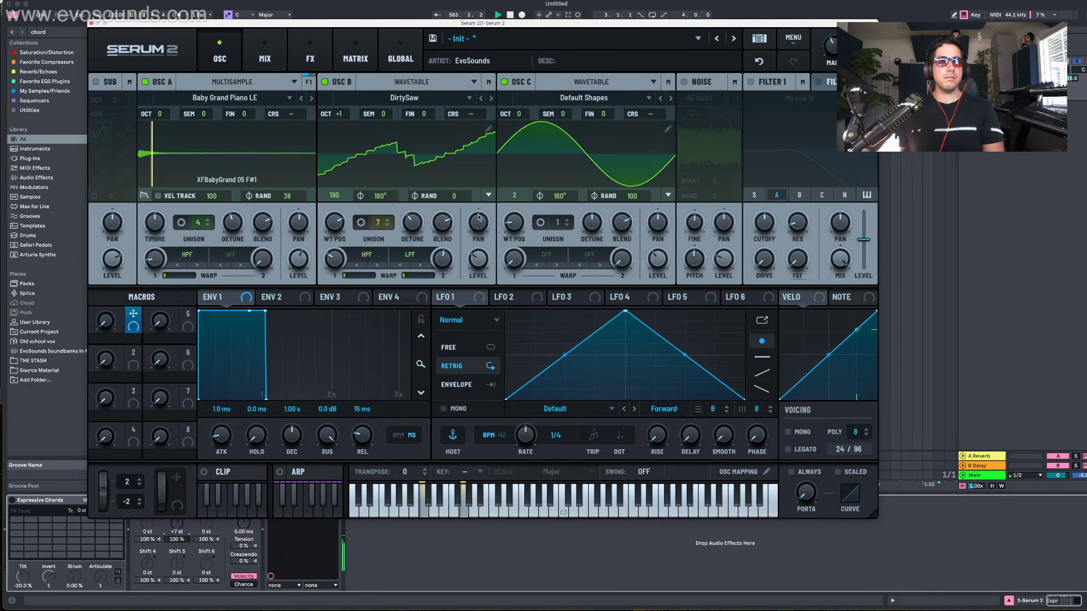
mouse_move(378, 223)
left_mouse_down()
mouse_move(378, 249)
mouse_move(396, 233)
mouse_move(381, 211)
left_mouse_up()
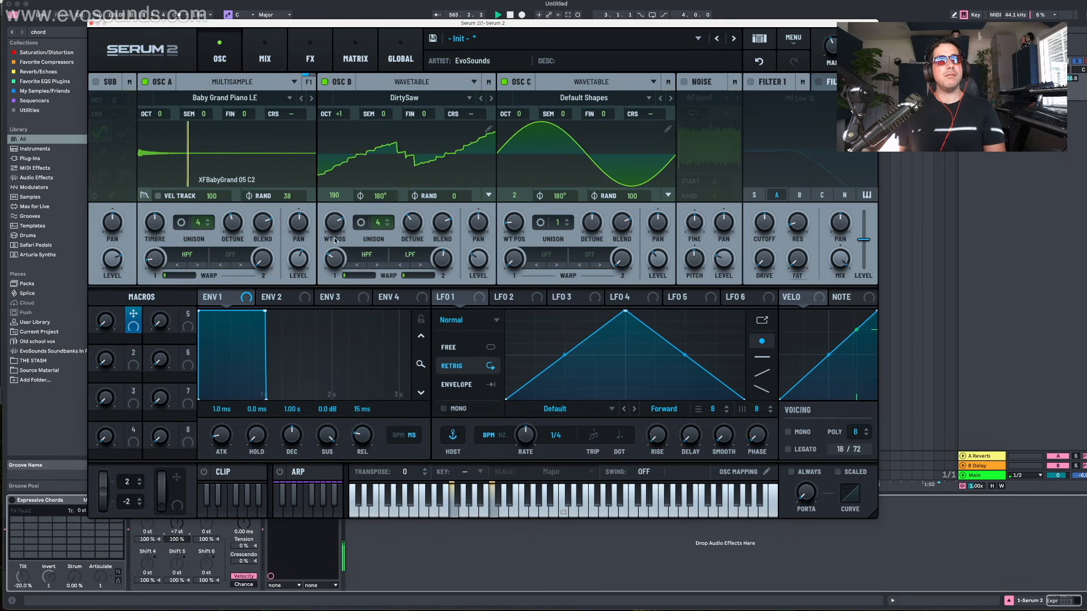
mouse_move(443, 248)
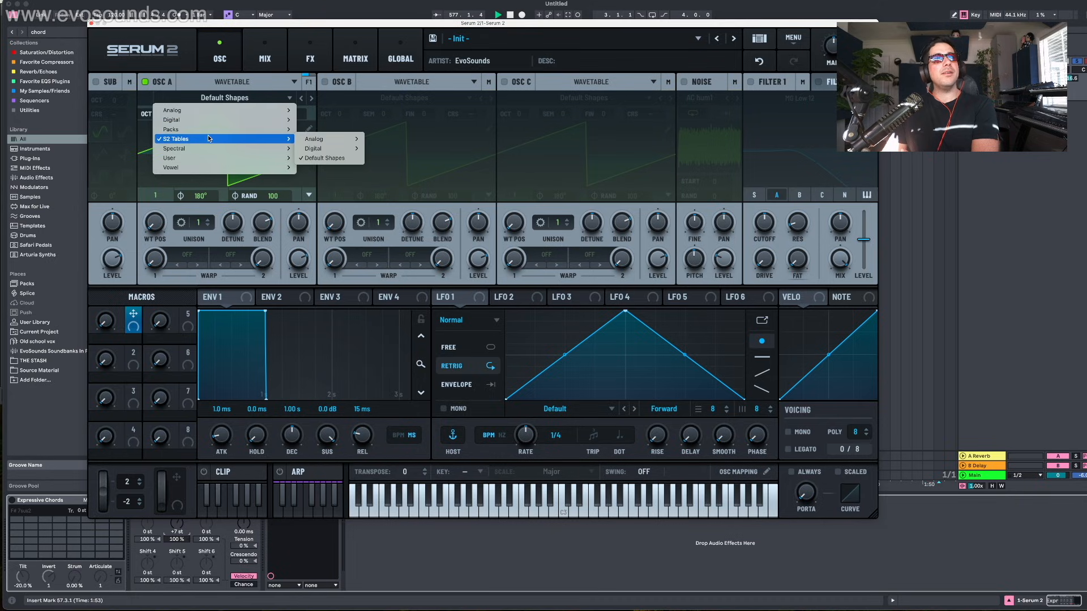
Step: Switch Oscillator A to Multisample and load the Marimba from the factory Mallet instruments
left_click(225, 84)
left_click(225, 84)
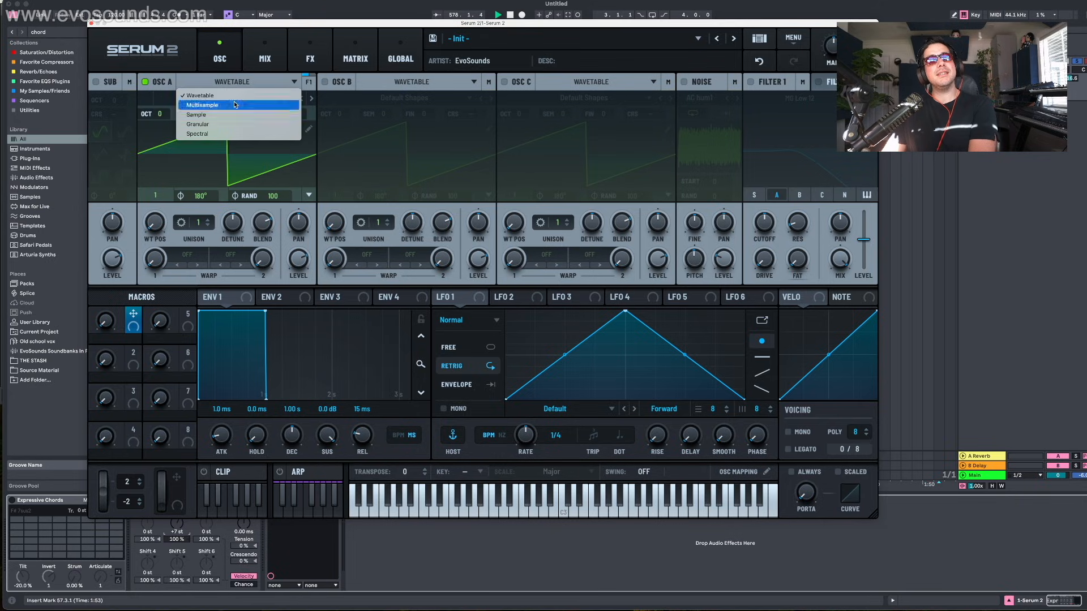
left_click(235, 104)
left_click(225, 98)
mouse_move(226, 110)
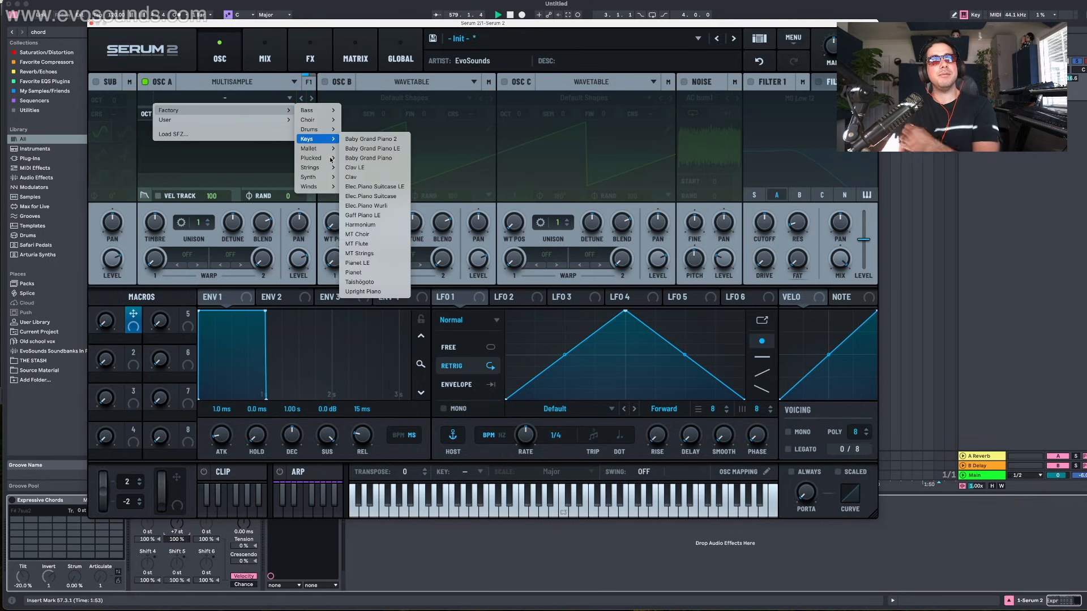
mouse_move(317, 149)
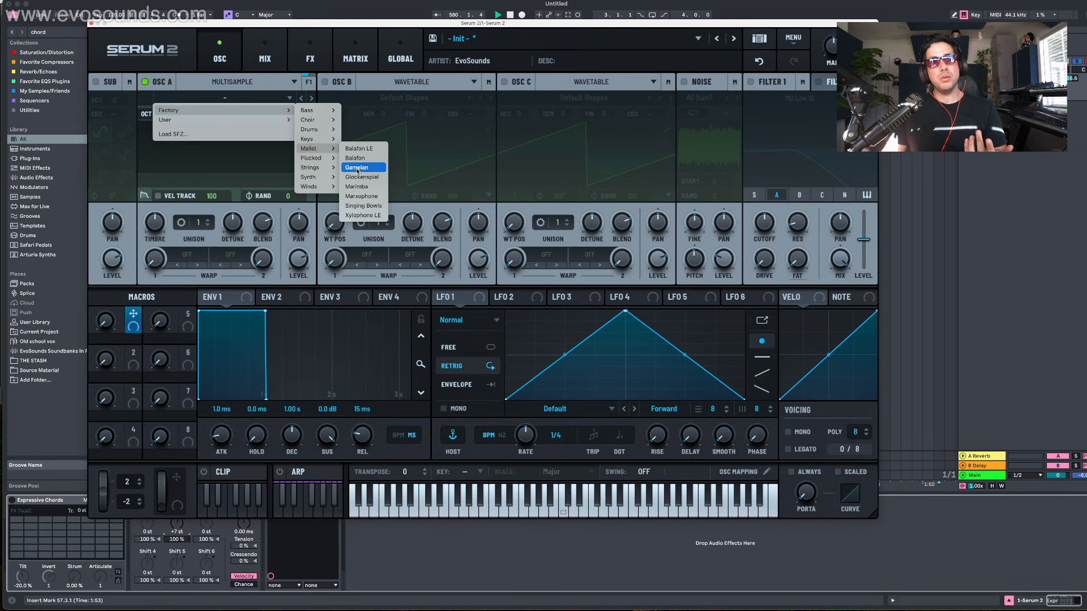
left_click(357, 187)
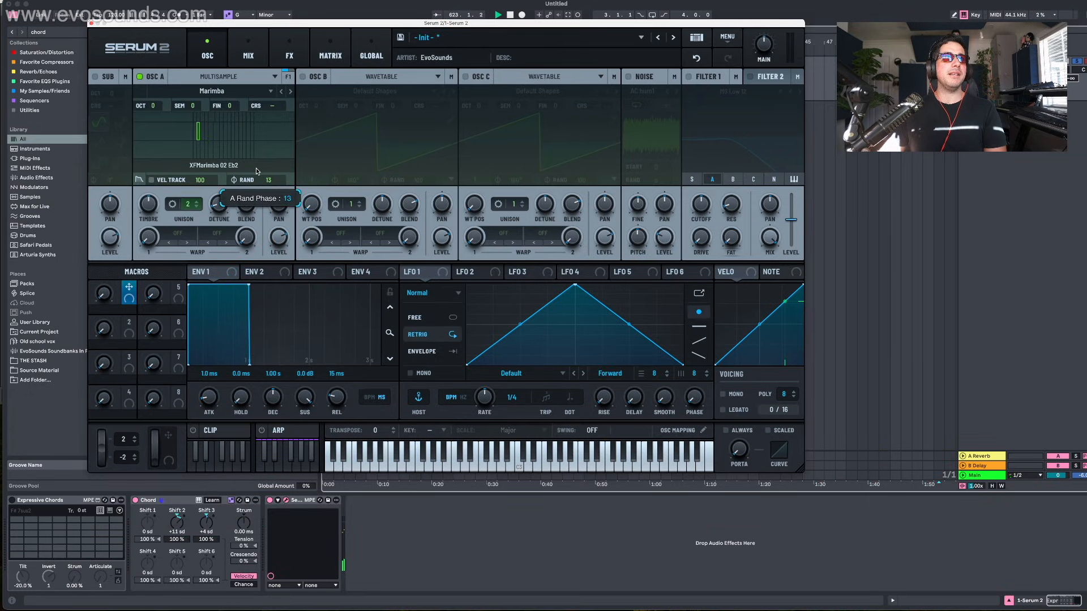
Step: Set Oscillator A's random phase to 17 and its level to about 58%
left_click_drag(261, 180, 254, 154)
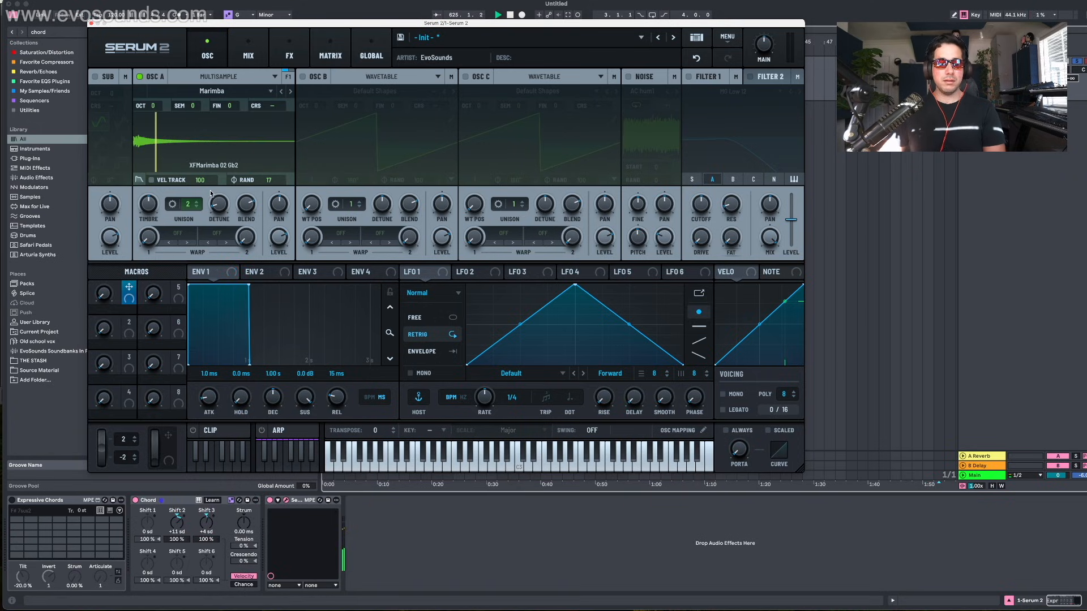
left_click_drag(275, 237, 271, 256)
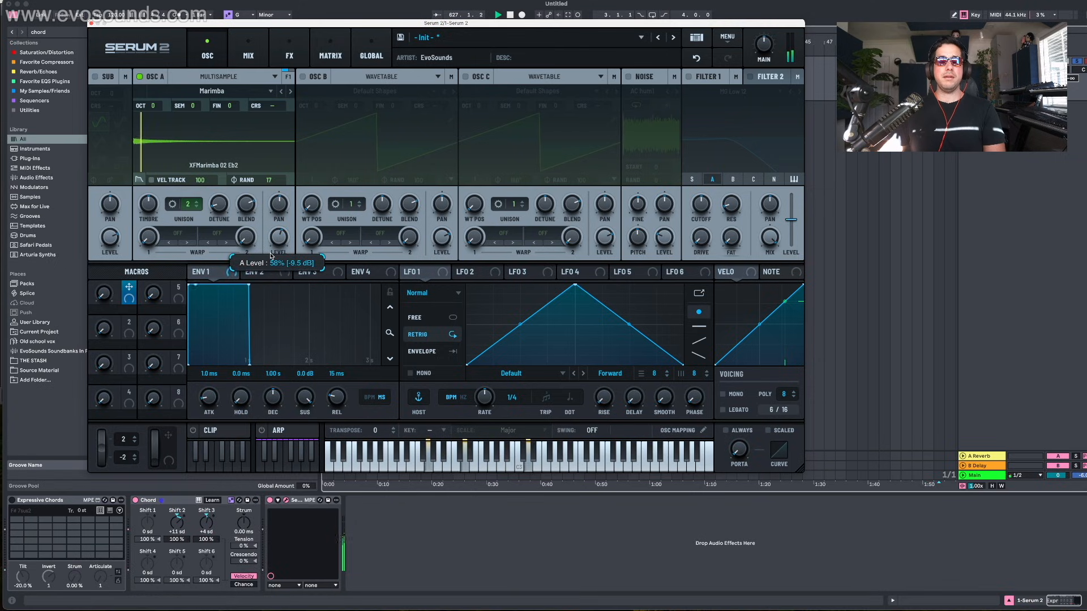
Step: Turn on Oscillator B and load the Digital wavetable FFT_Add_2nds with 2 unison voices
left_click(327, 76)
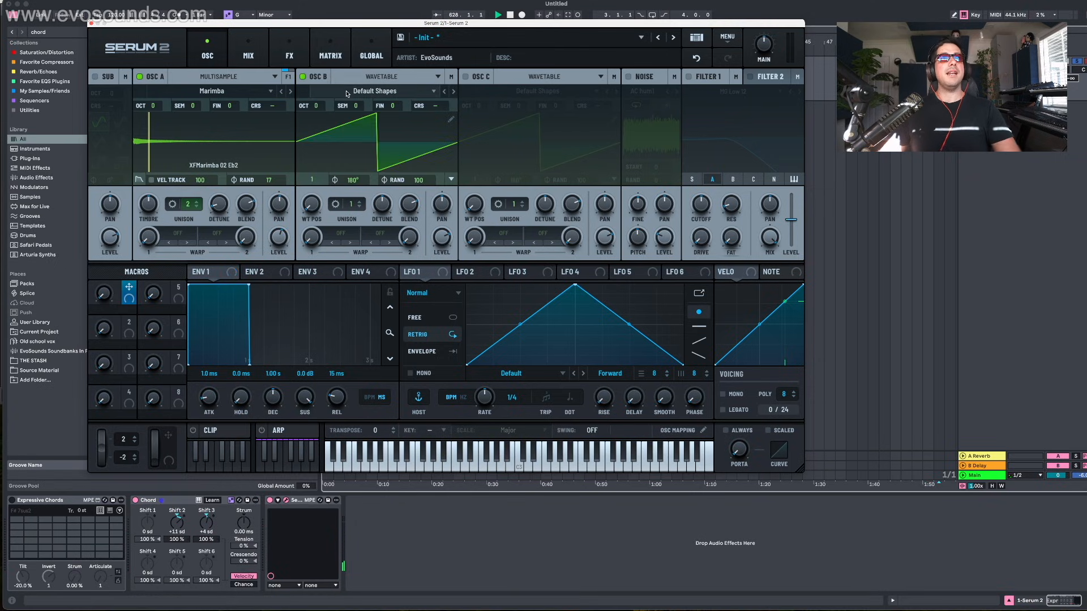
left_click(346, 91)
mouse_move(351, 112)
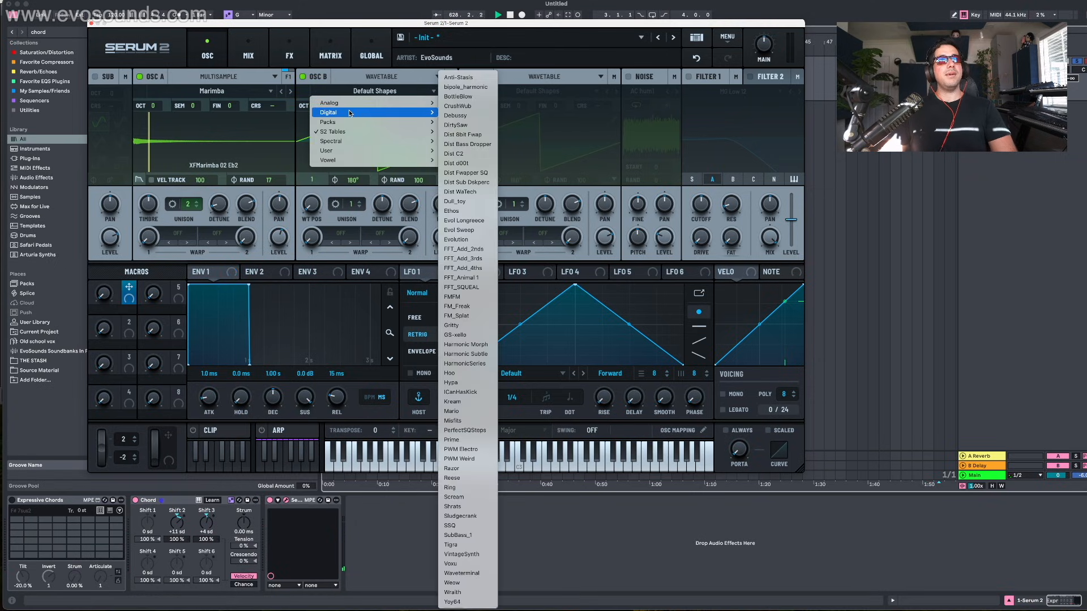
left_click(464, 249)
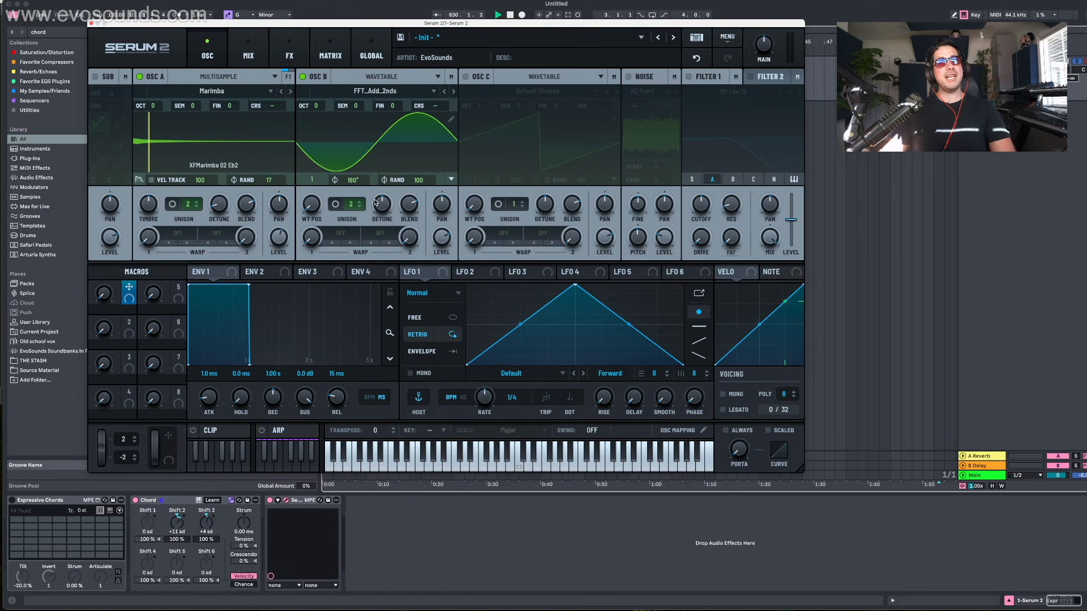
Step: Raise Oscillator B's wavetable position, set its octave to +2 and lower its level to about 28%
left_click_drag(311, 204, 312, 186)
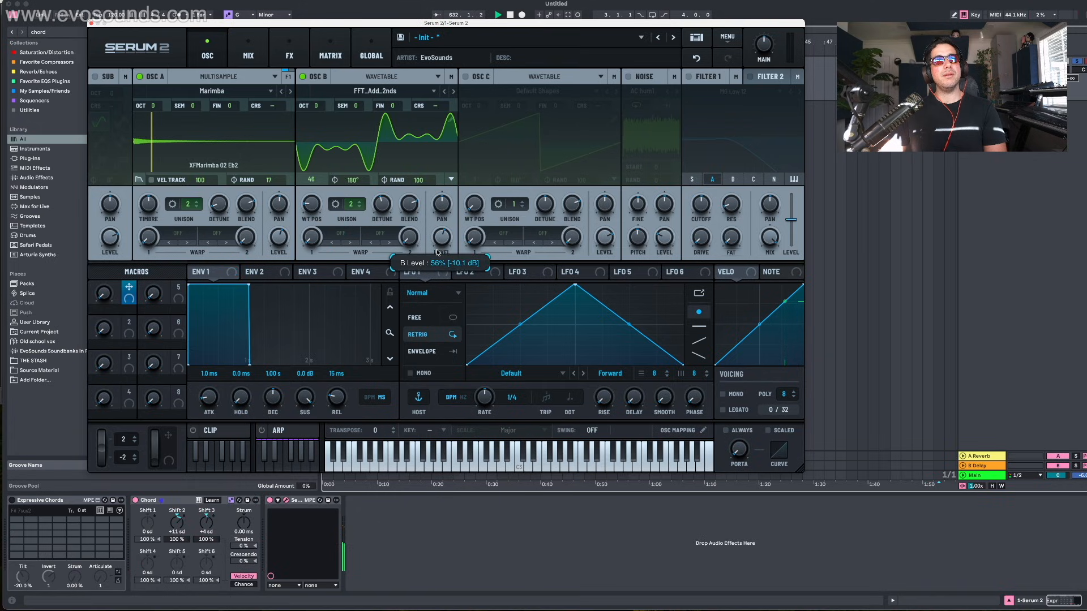
left_click_drag(315, 106, 322, 80)
left_click_drag(441, 237, 431, 255)
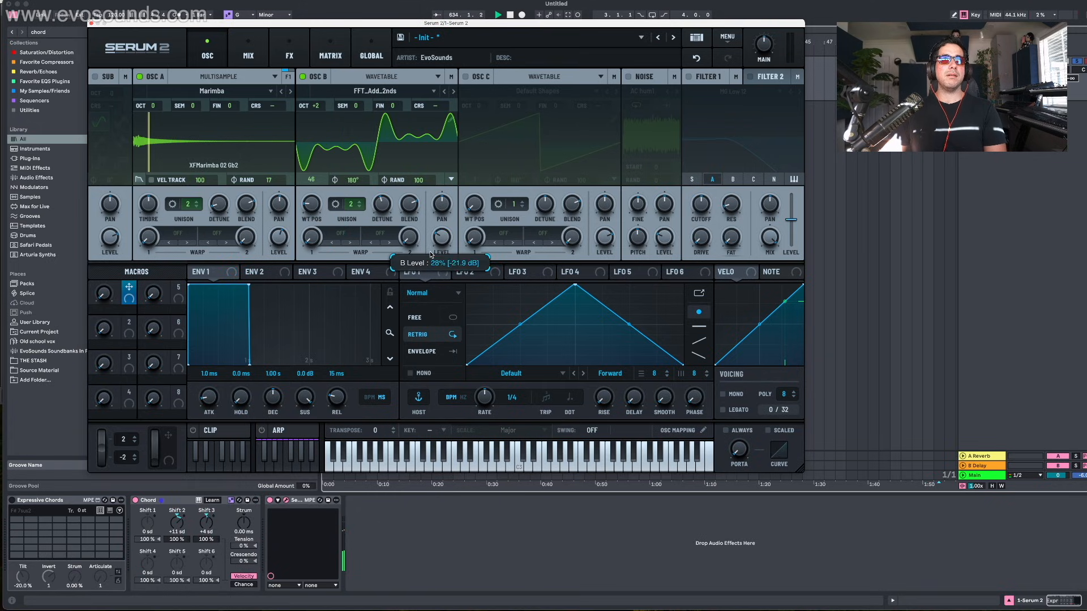
Step: Apply the HPF filter as Oscillator B's first warp
left_click(341, 233)
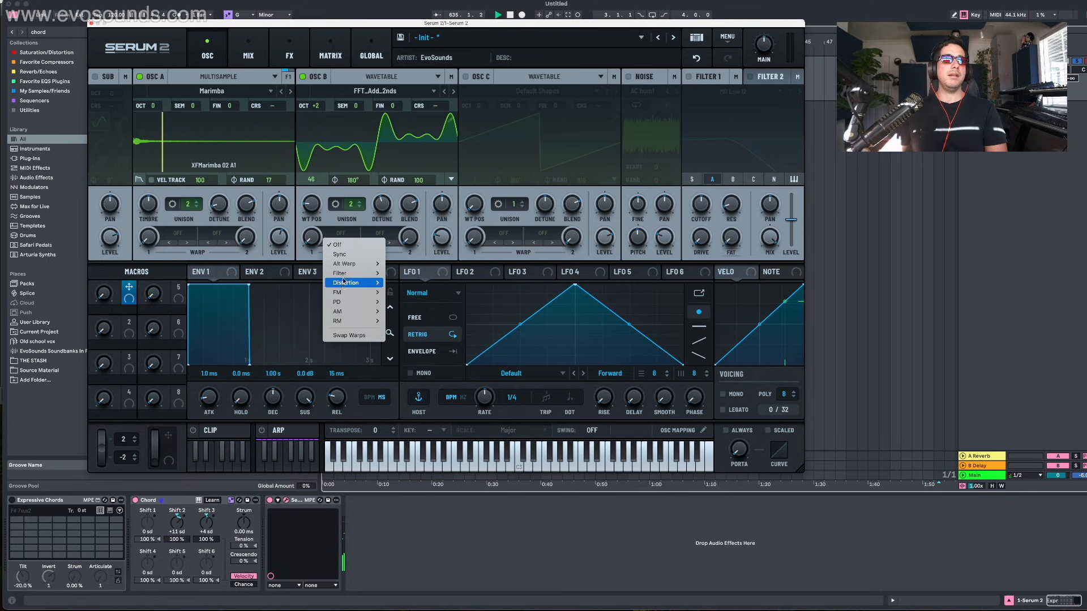
mouse_move(350, 274)
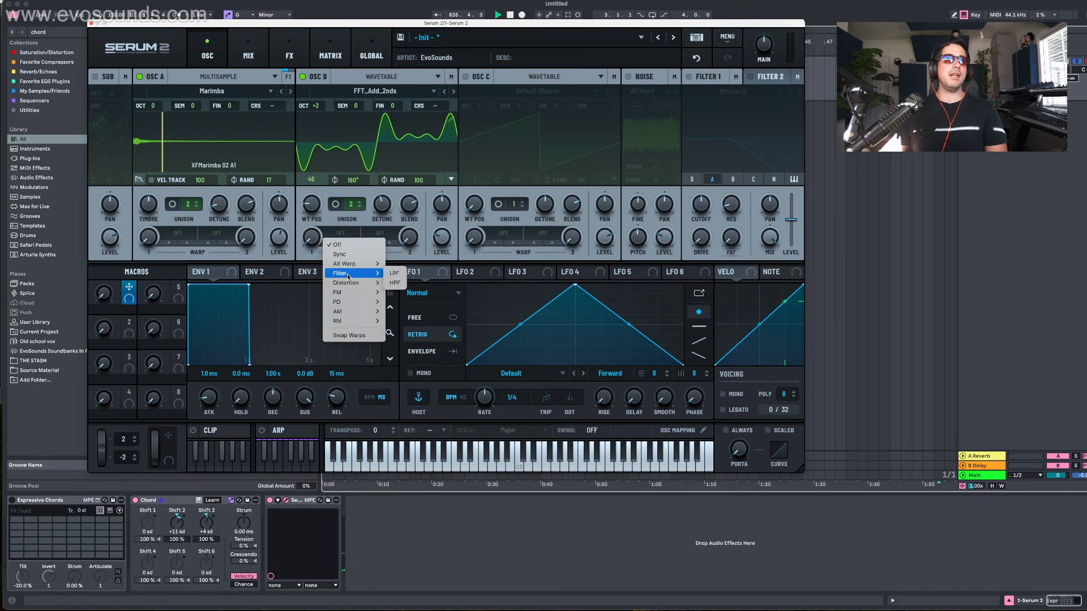
left_click(395, 282)
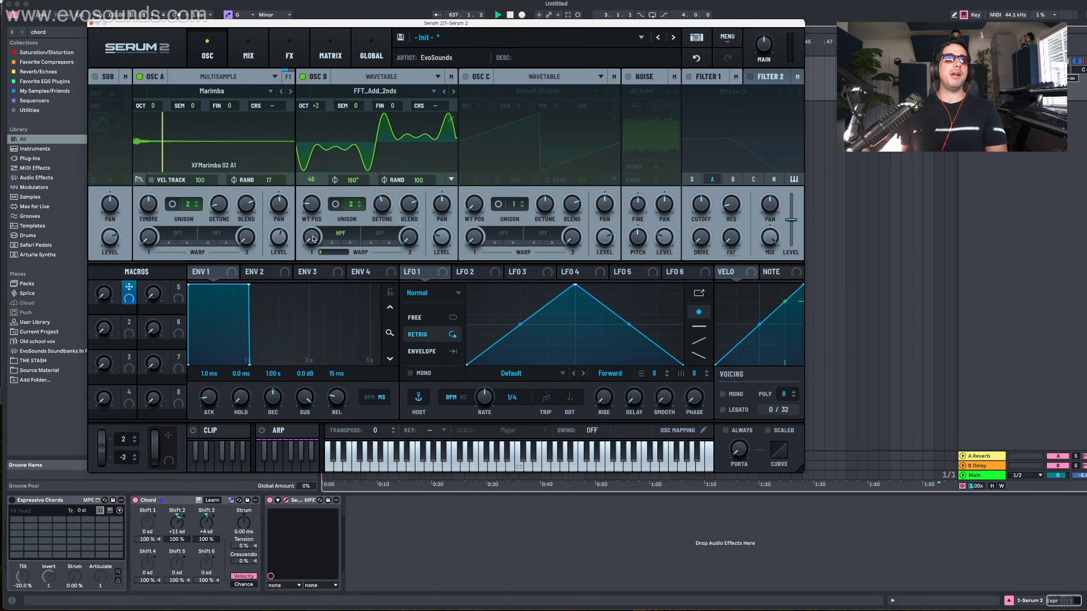
Step: Try Bend + as Oscillator B's second warp, switch it to Bend - and adjust the warp amount
left_click(382, 235)
mouse_move(385, 263)
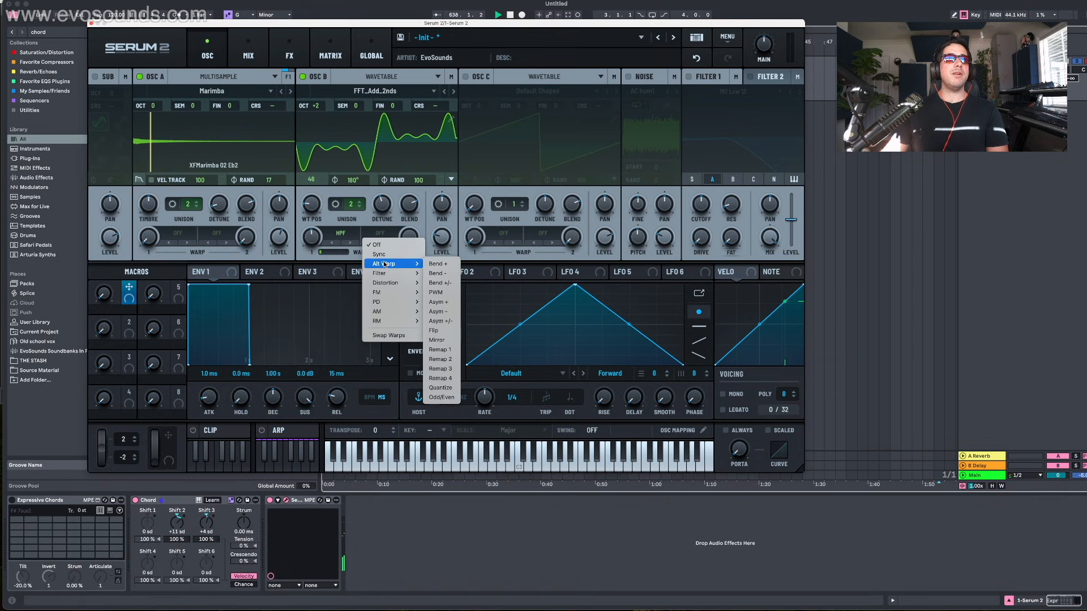
left_click(439, 261)
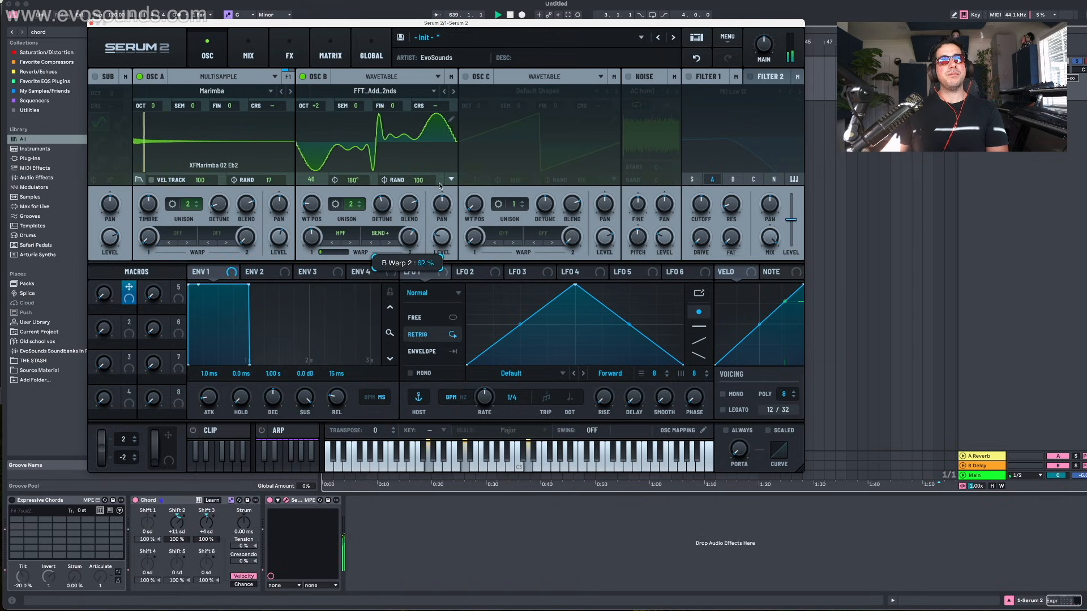
left_click(392, 244)
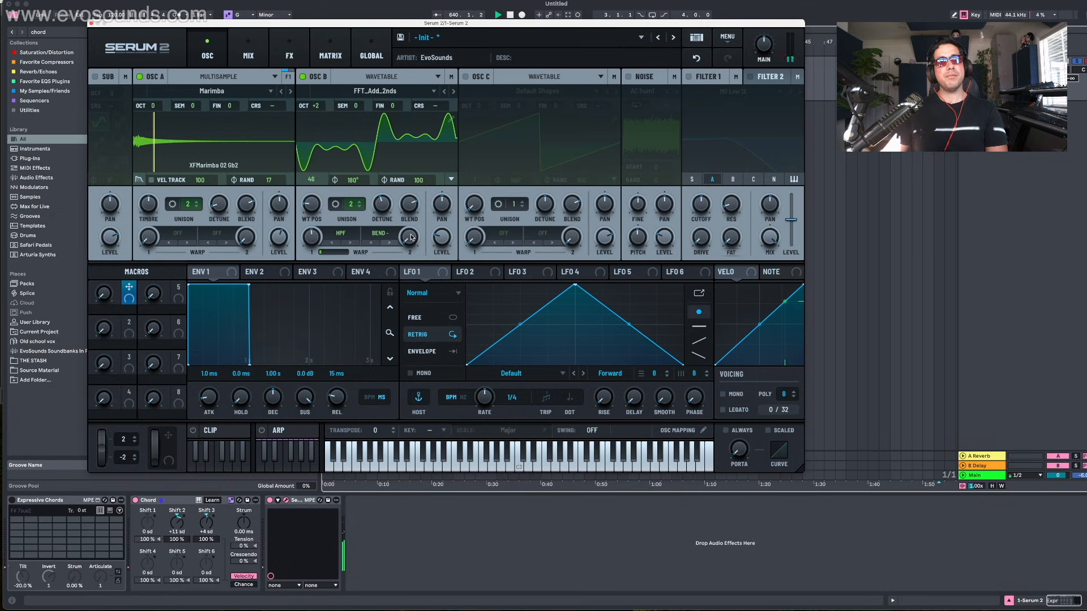
mouse_move(408, 238)
left_mouse_down()
mouse_move(408, 210)
mouse_move(408, 241)
left_mouse_up()
Step: Lower Oscillator B's octave to +1 and toggle the oscillator off and on to compare the sound
left_click_drag(316, 110, 315, 115)
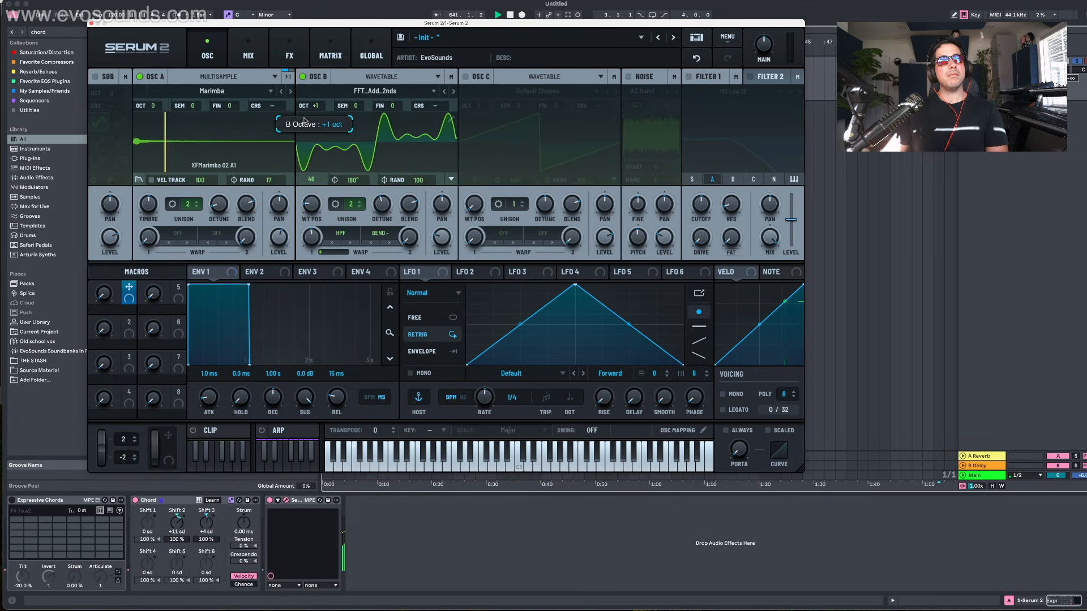
left_click(309, 80)
left_click(310, 80)
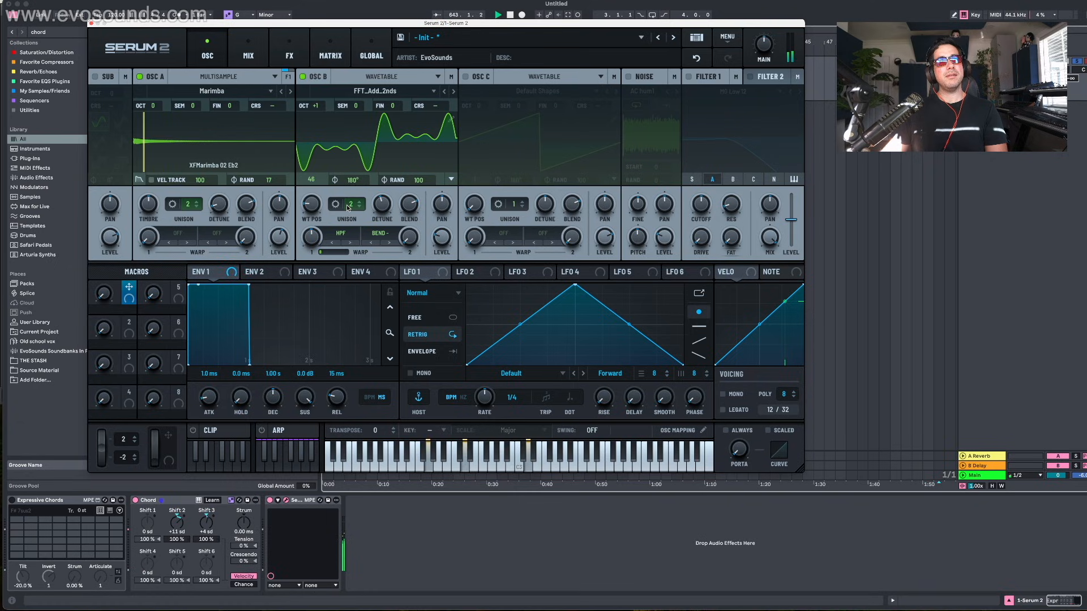
Step: Set Oscillator B's unison to 4 voices and its octave to 0, and raise the wavetable position
left_click_drag(352, 204, 355, 192)
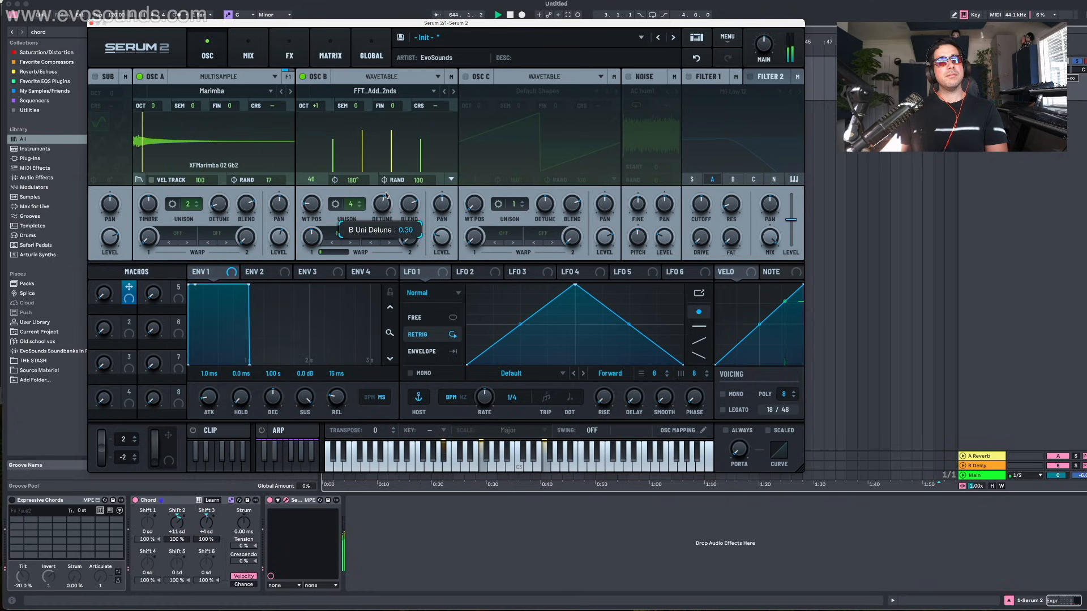
left_click_drag(316, 111, 306, 121)
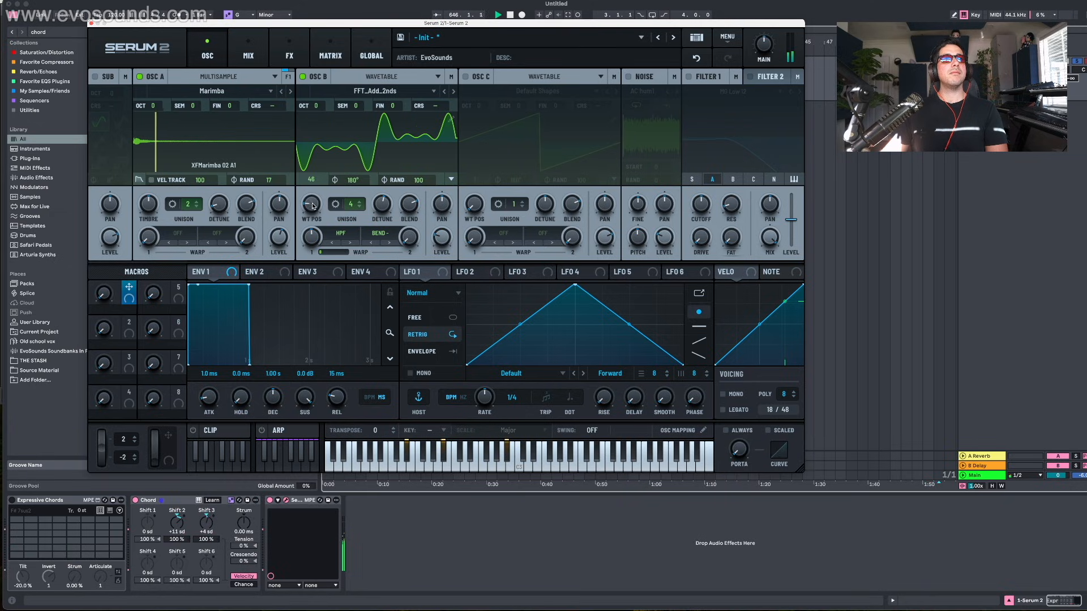
left_click_drag(311, 204, 312, 185)
Step: Audition the FFT_Add_3rds, FFT_Add_4ths and FFT_Animal 1 wavetables on Oscillator B and open its wavetable list
left_click(452, 92)
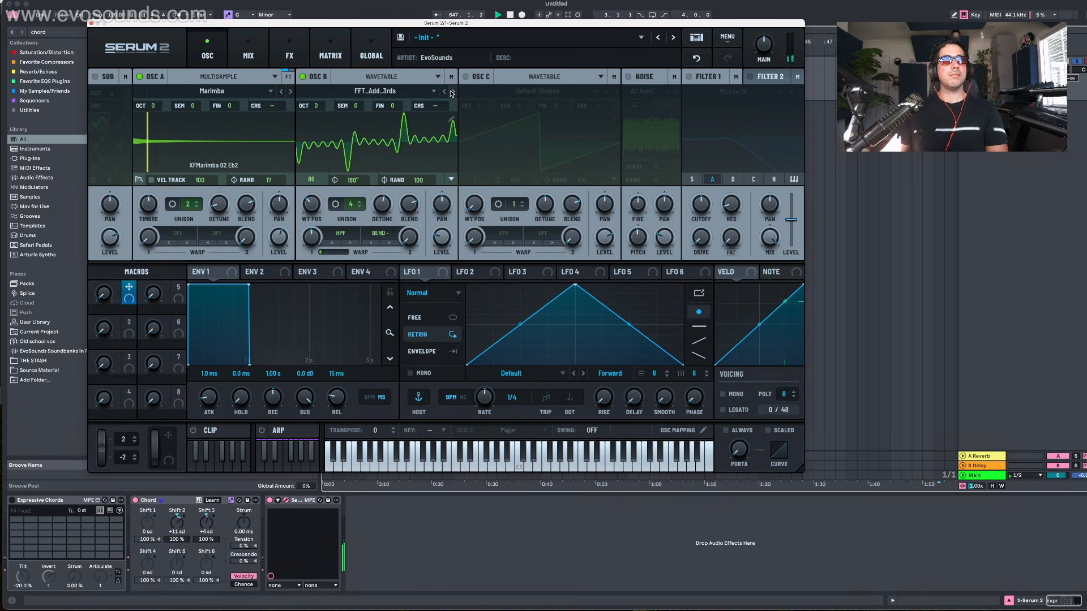
left_click(452, 92)
left_click(452, 92)
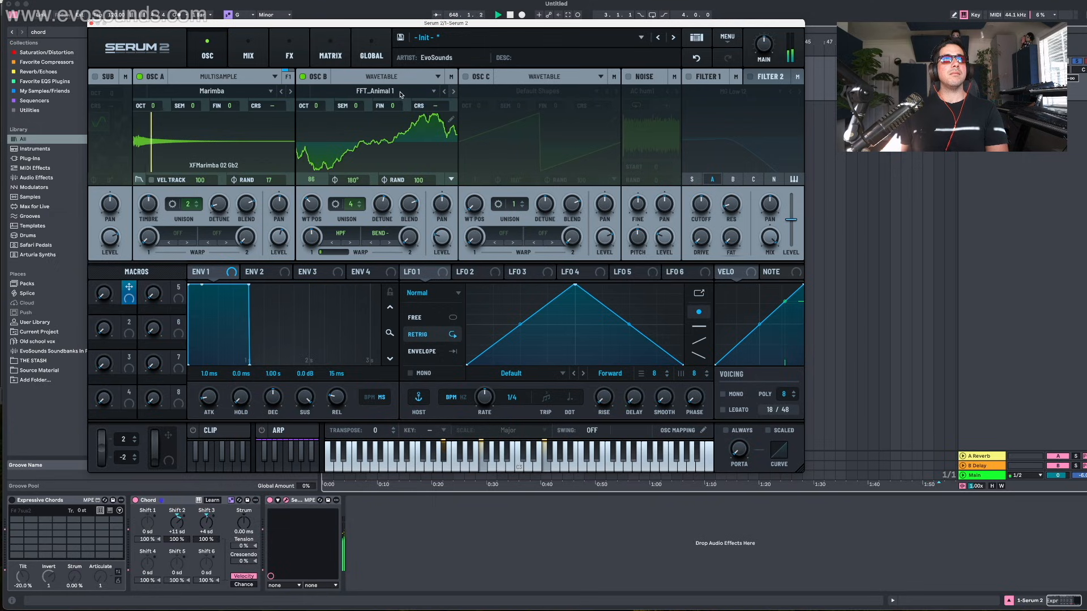
left_click(443, 93)
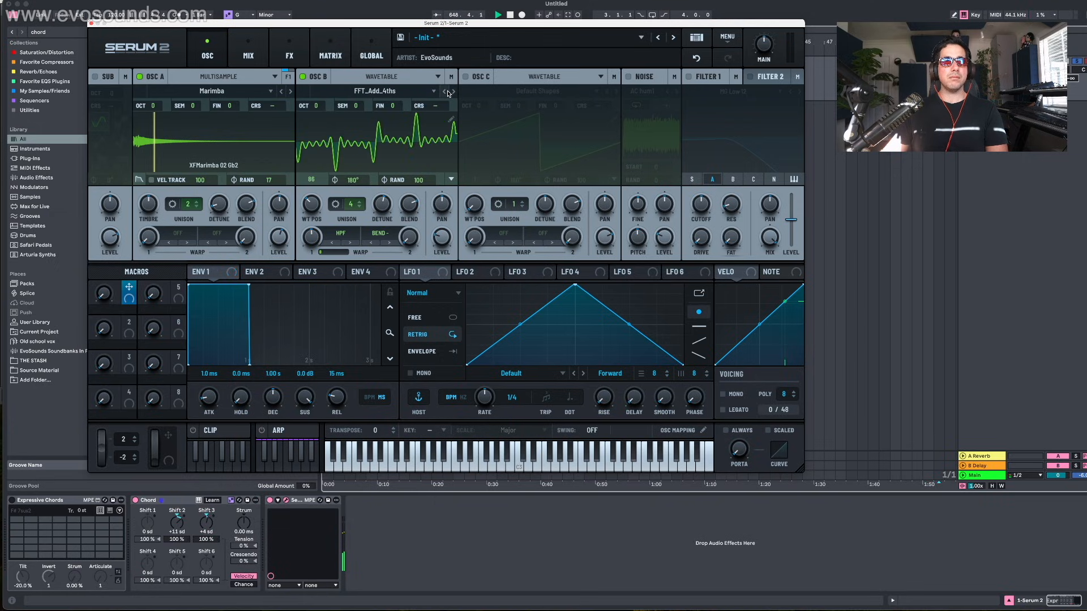
left_click(392, 93)
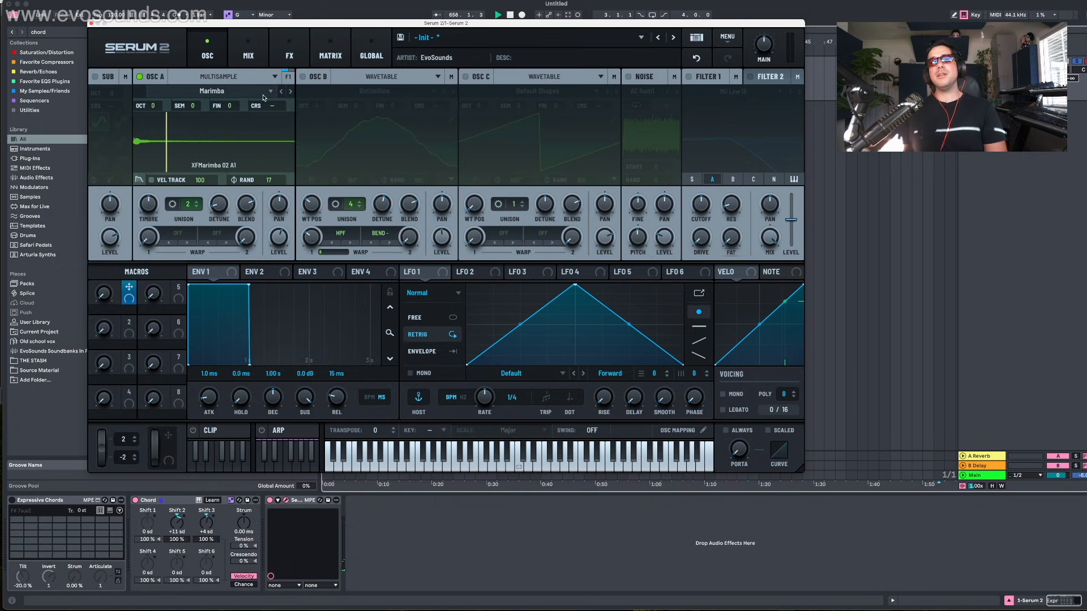
Step: Enable Oscillator B, switch it to Multisample and load the factory Baby Grand Piano 2 from the Keys category
left_click(338, 80)
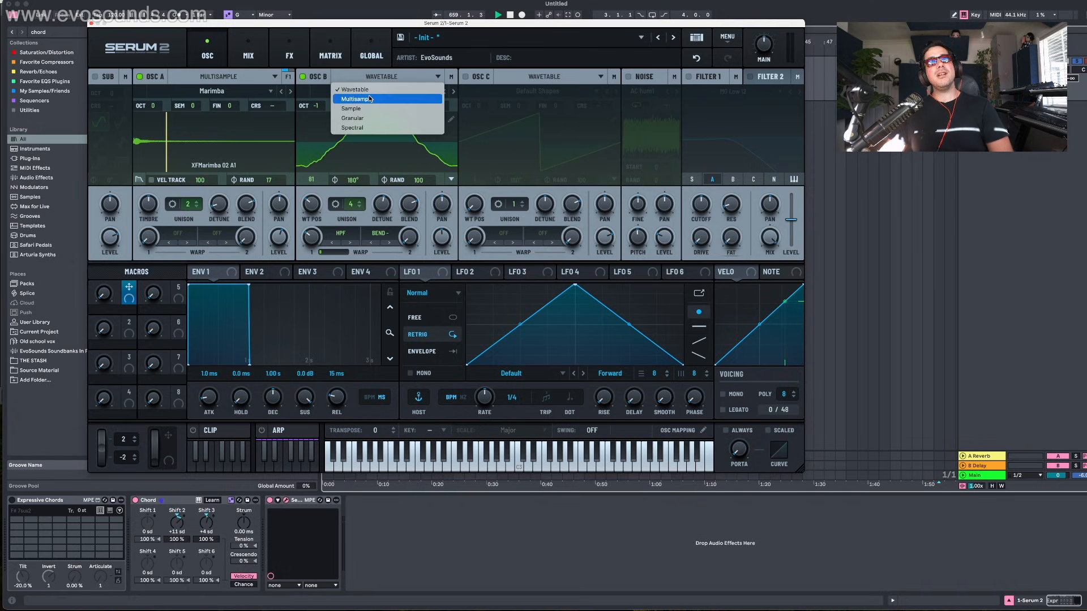
left_click(369, 99)
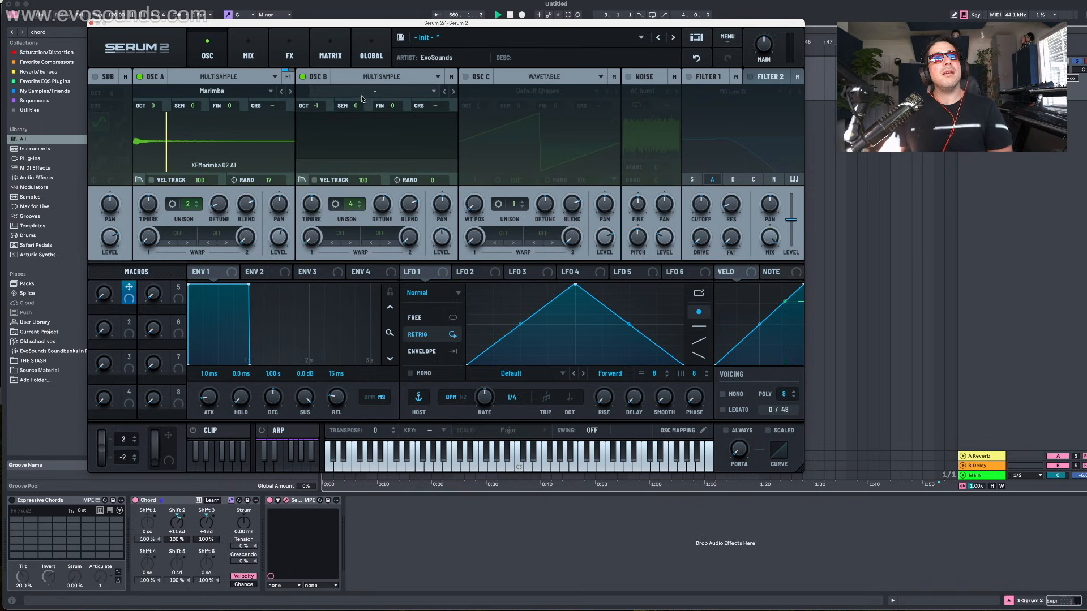
left_click(361, 94)
mouse_move(334, 112)
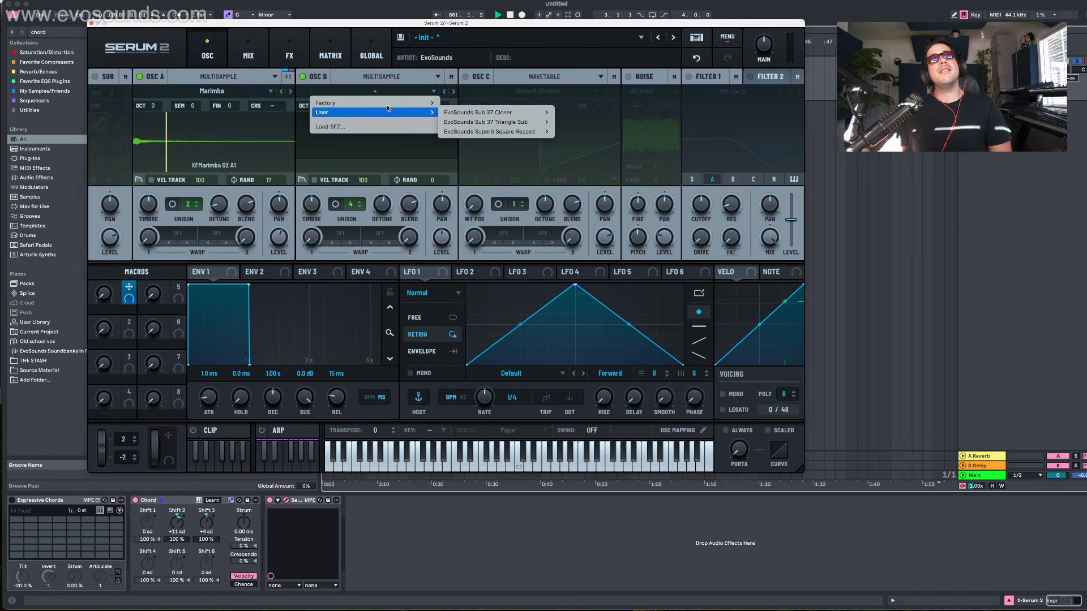
mouse_move(373, 103)
mouse_move(463, 136)
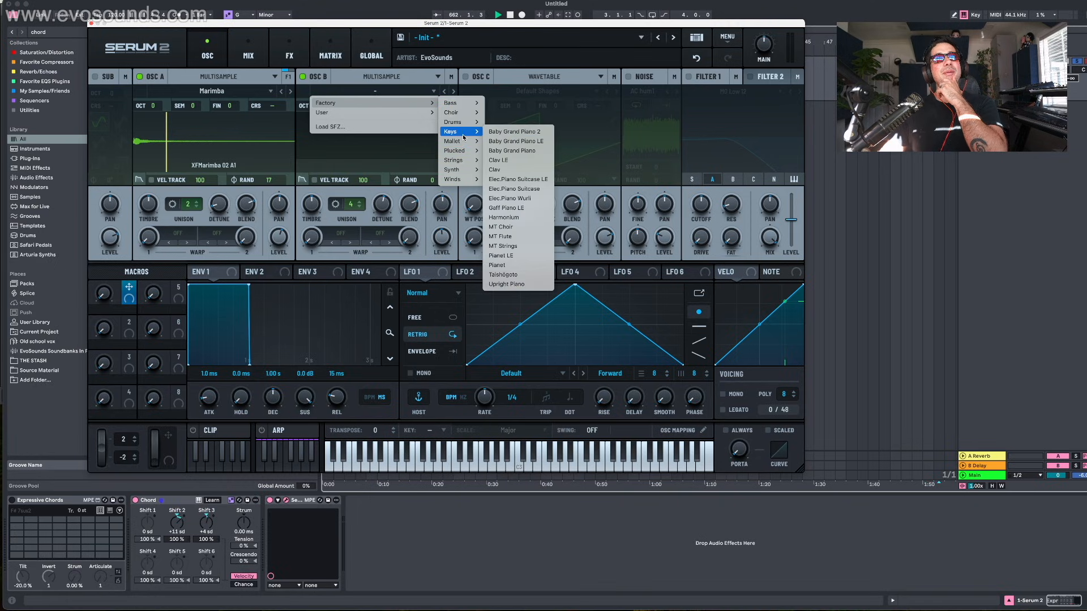
left_click(514, 132)
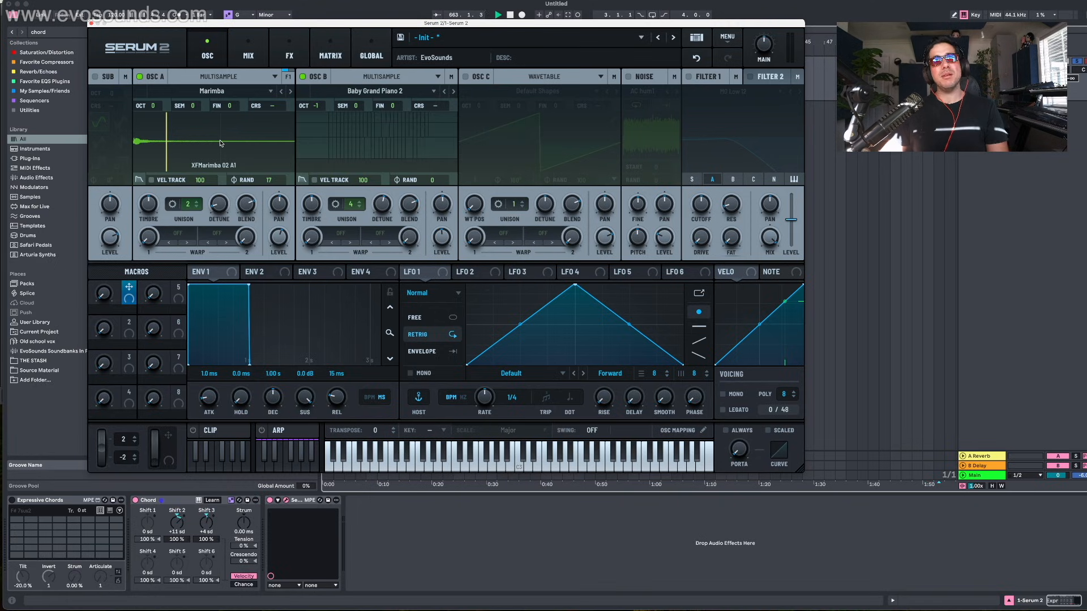
Step: Set Oscillator B's unison to 1 voice and its octave to +2, then reduce its level while playing notes
key("x")
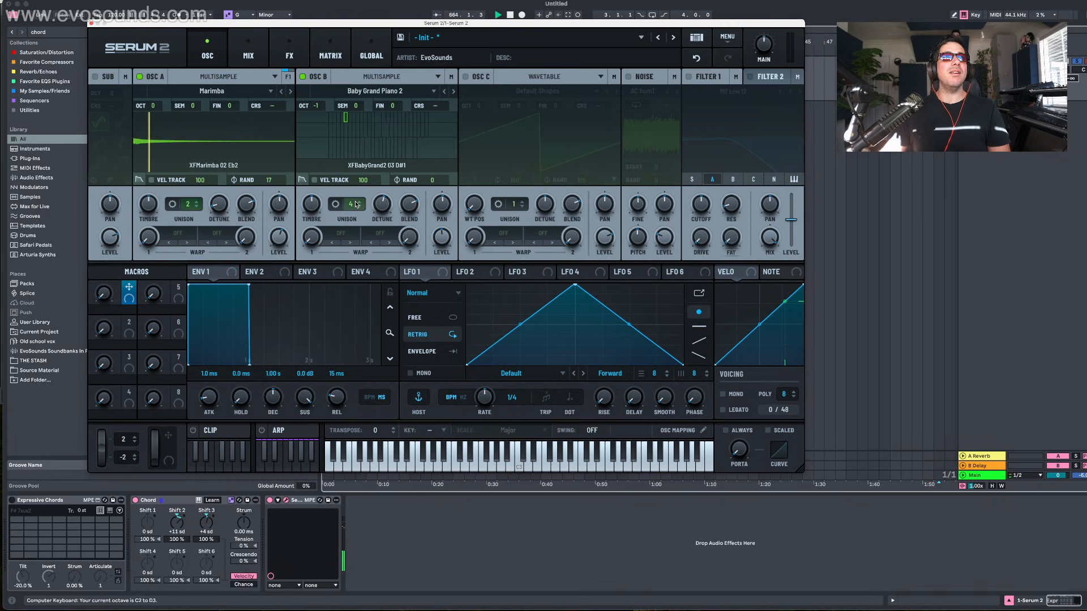
double_click(356, 204)
key("a")
left_click_drag(318, 105, 328, 83)
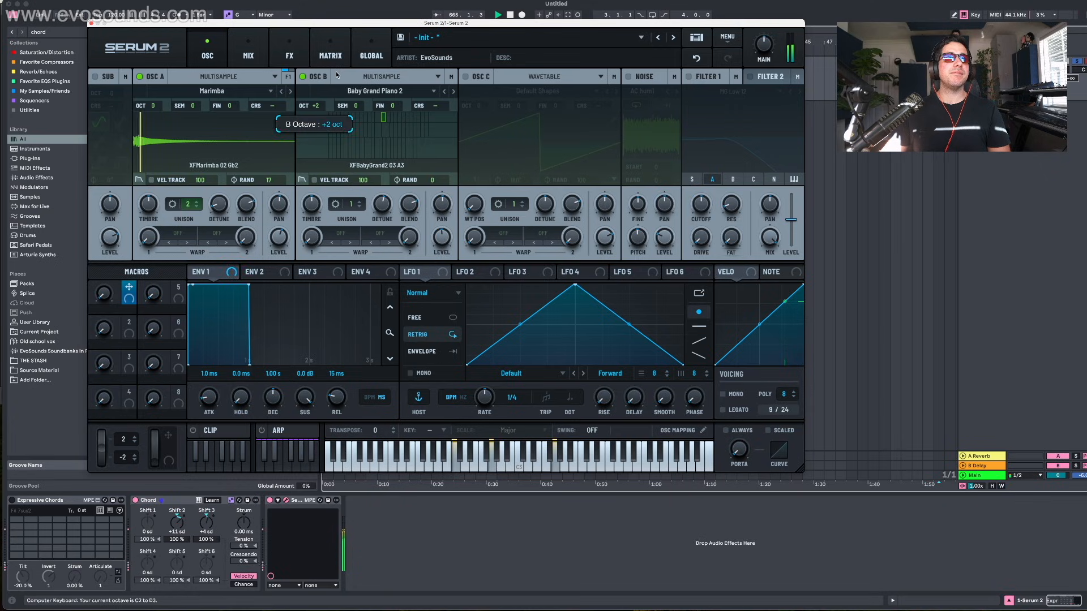
key("a")
key("a")
key("a")
key("a")
key("a")
left_click_drag(442, 238, 441, 261)
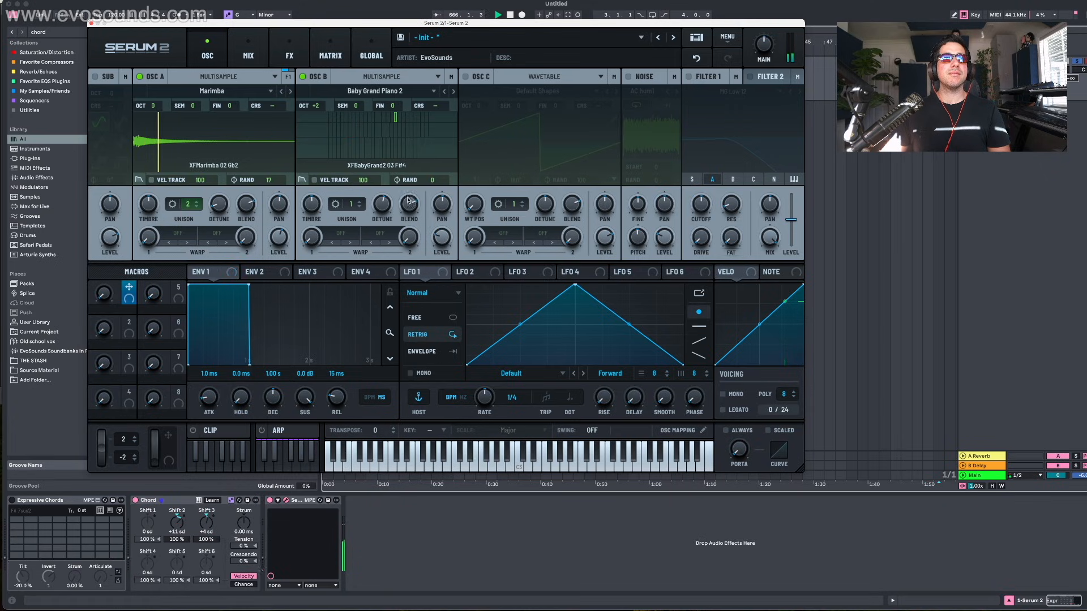
Step: Play a run of notes to audition the layered marimba and grand piano
key("e")
key("e")
key("g")
key("g")
key("g")
key("g")
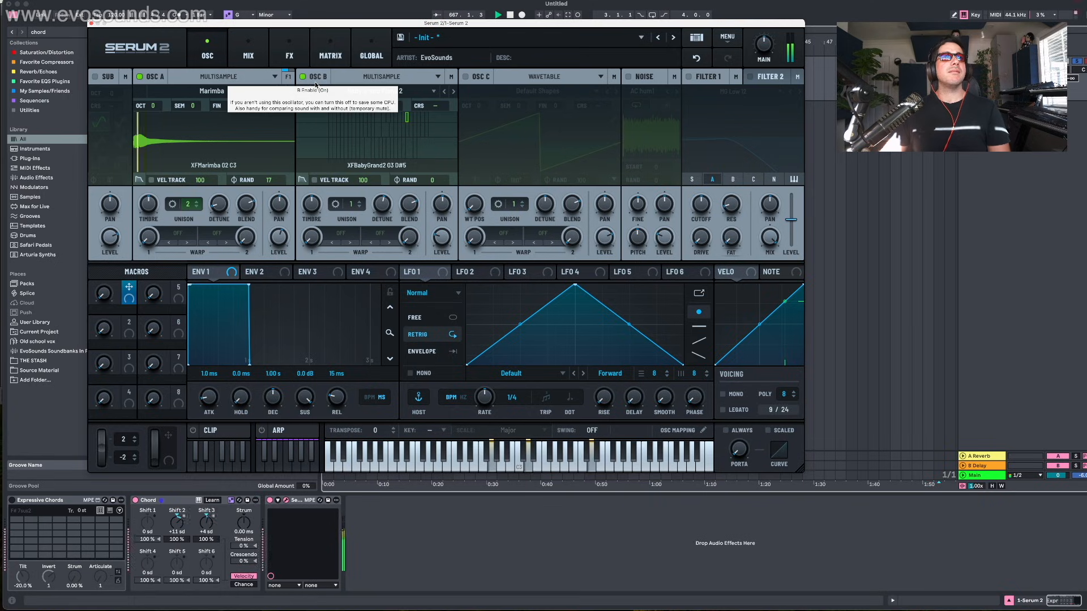
key("g")
key("u")
key("a")
key("a")
key("a")
key("e")
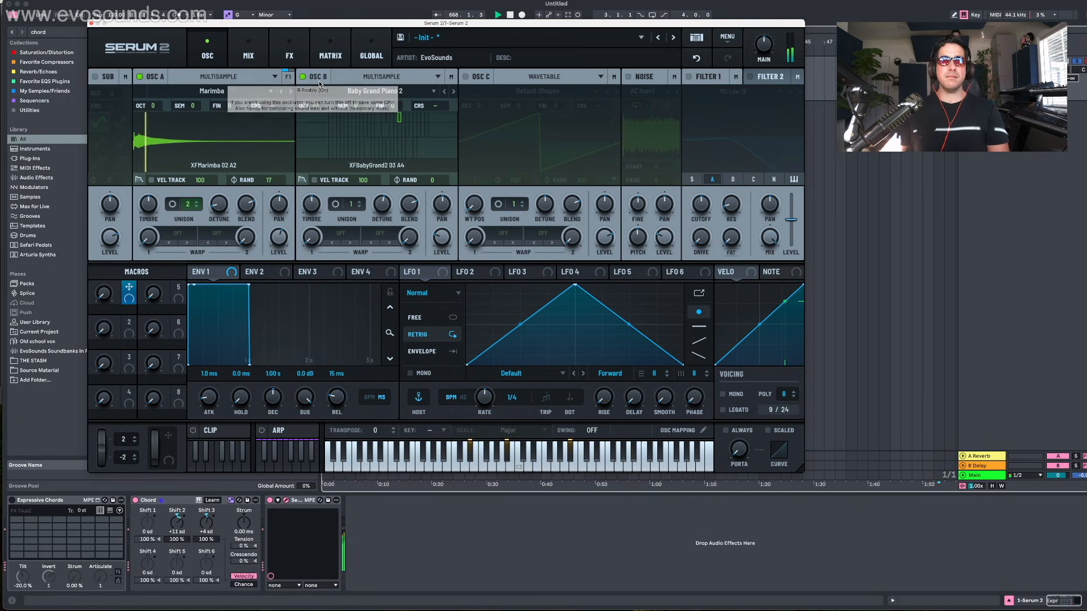
Step: Toggle Oscillator B off and on while playing notes to compare the marimba with and without the piano layer
left_click(319, 81)
key("g")
left_click(319, 81)
key("g")
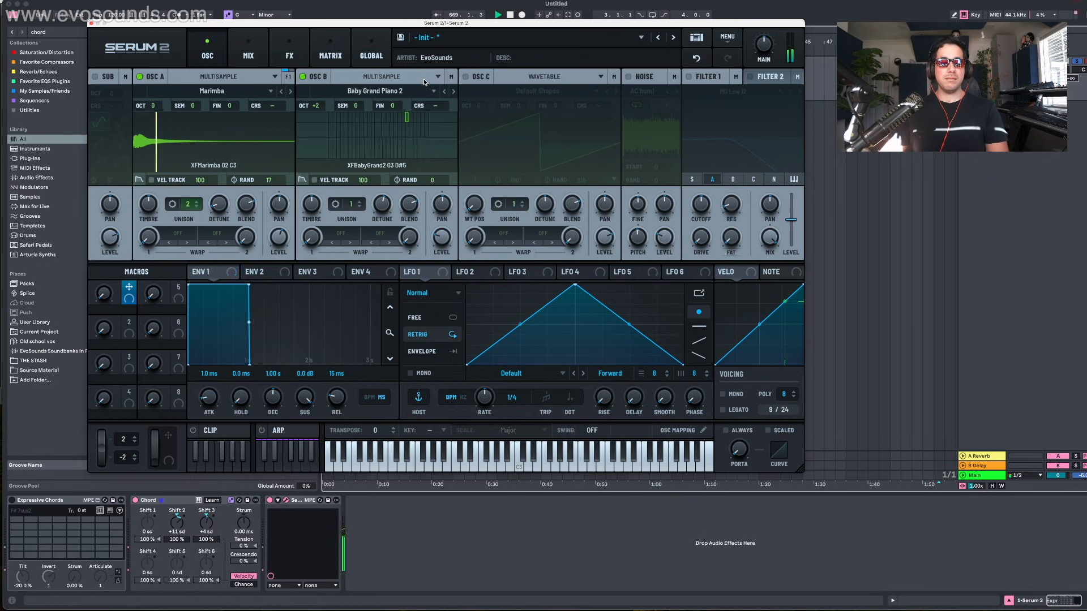
key("t")
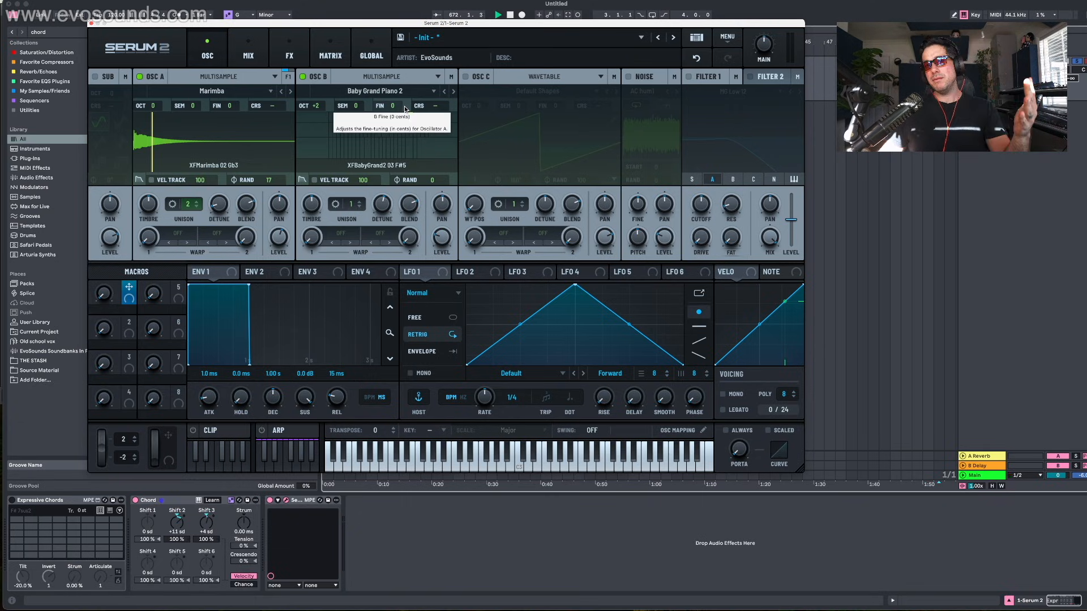
left_click(304, 78)
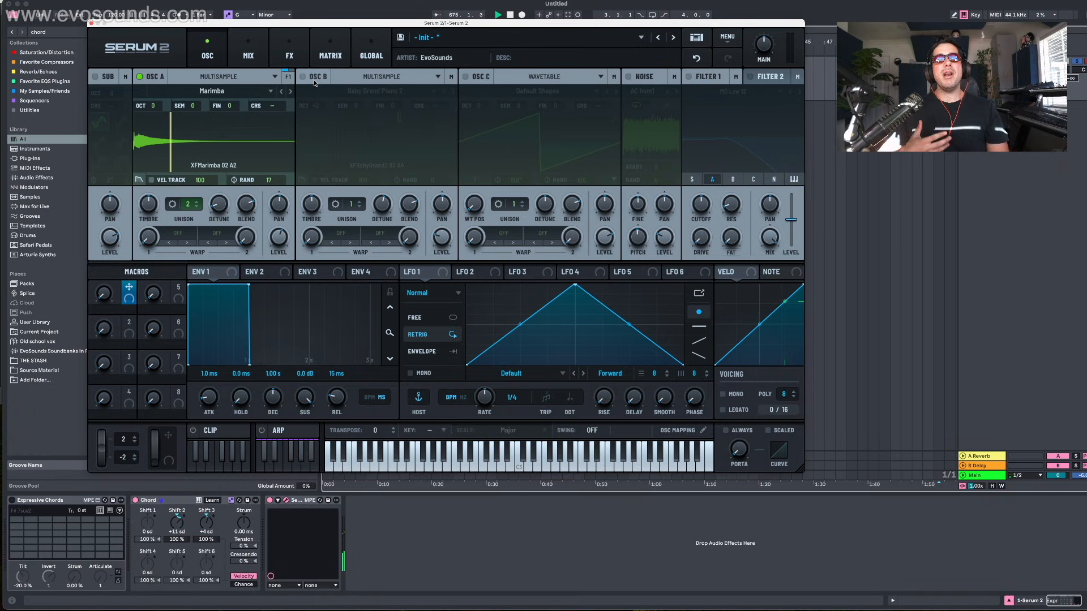
left_click(304, 78)
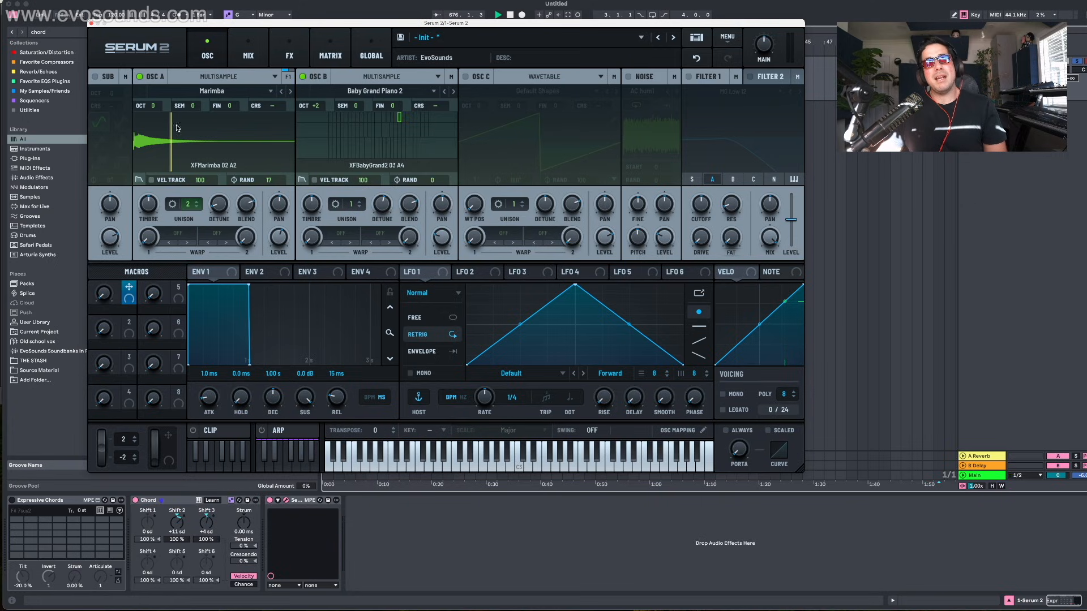
Step: Try Oscillator B's octave at +1 and readjust its level against the marimba
left_click(147, 566)
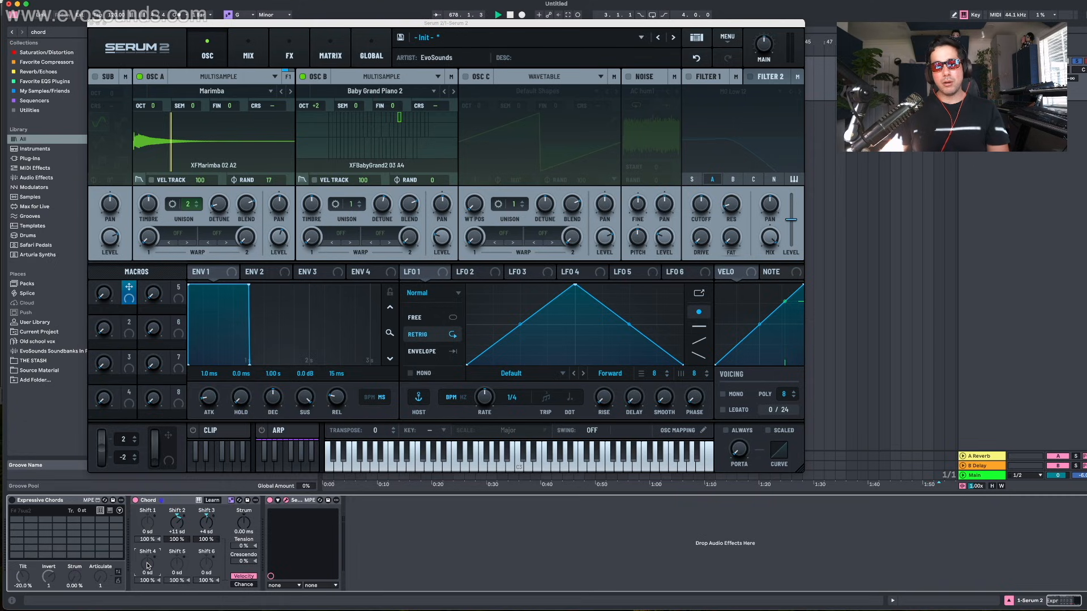
left_click(316, 107)
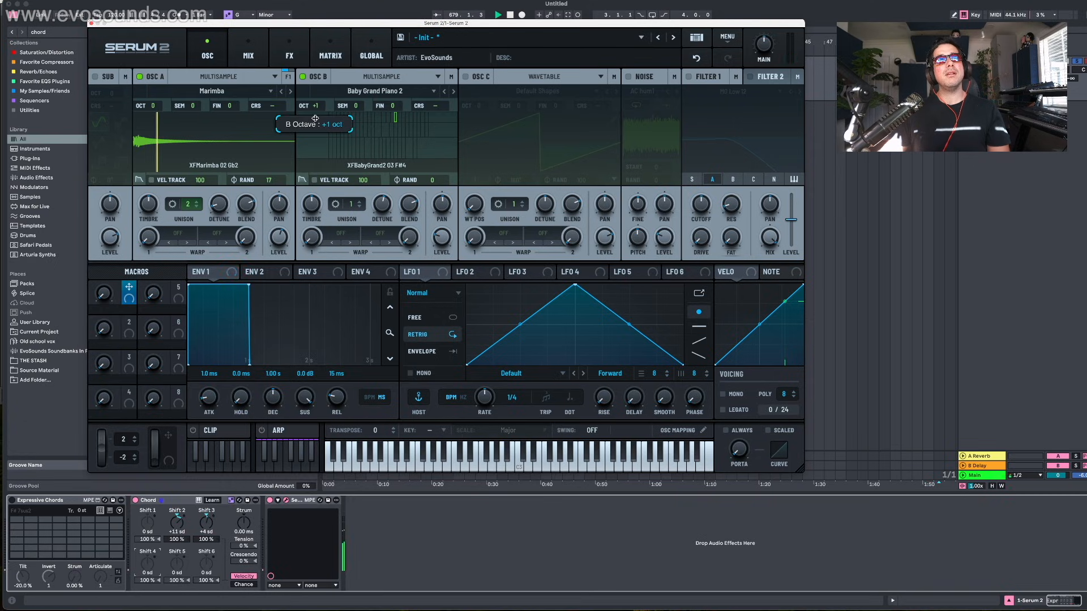
left_click_drag(439, 244, 439, 237)
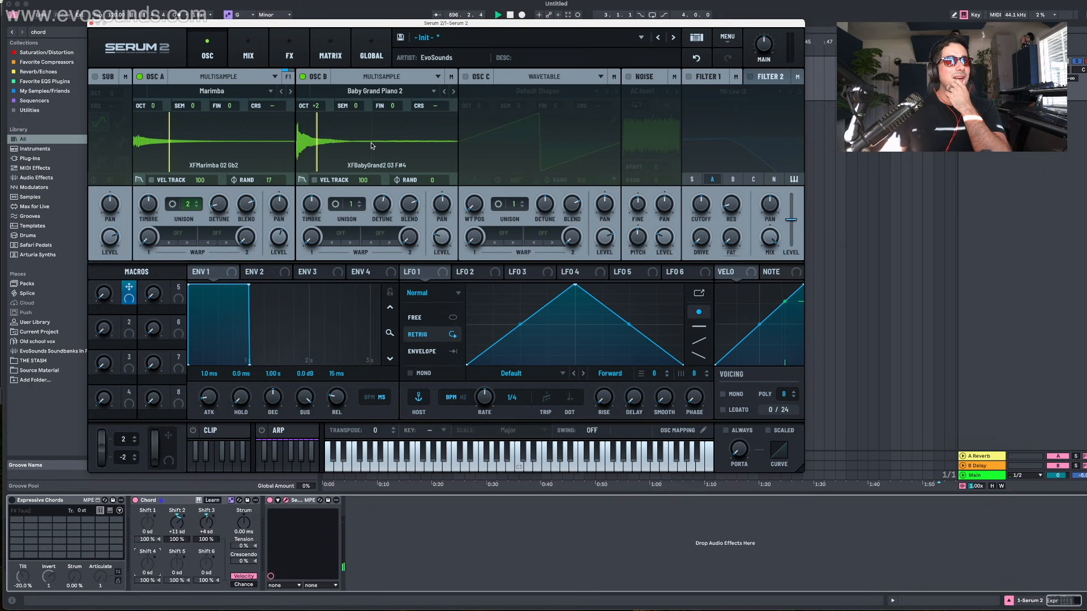
Step: Switch Oscillator B to Sample mode and load the factory Piano sample
left_click(370, 90)
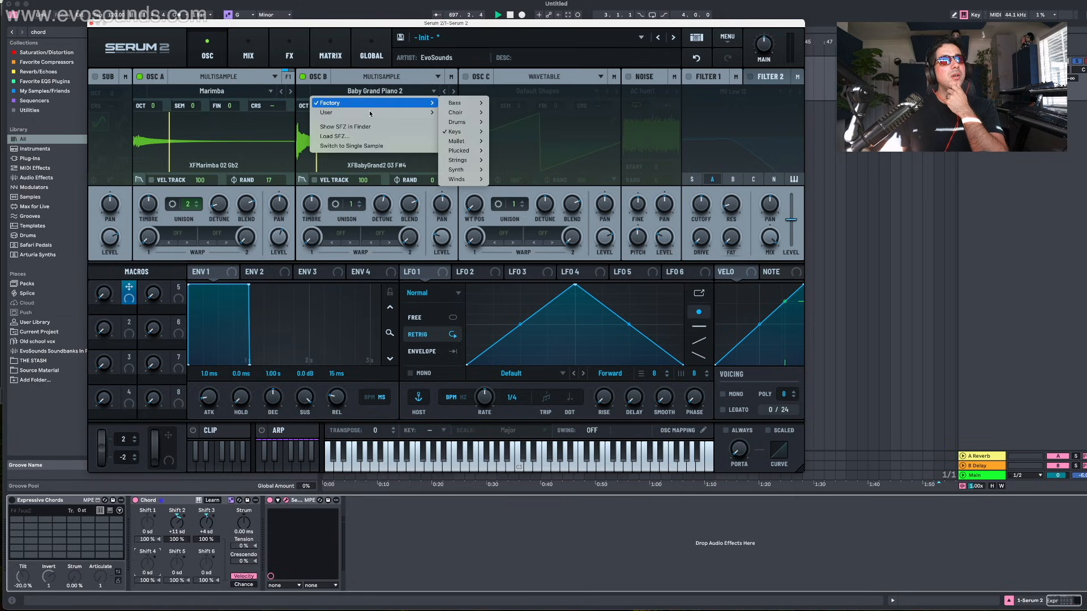
left_click(381, 76)
left_click(381, 77)
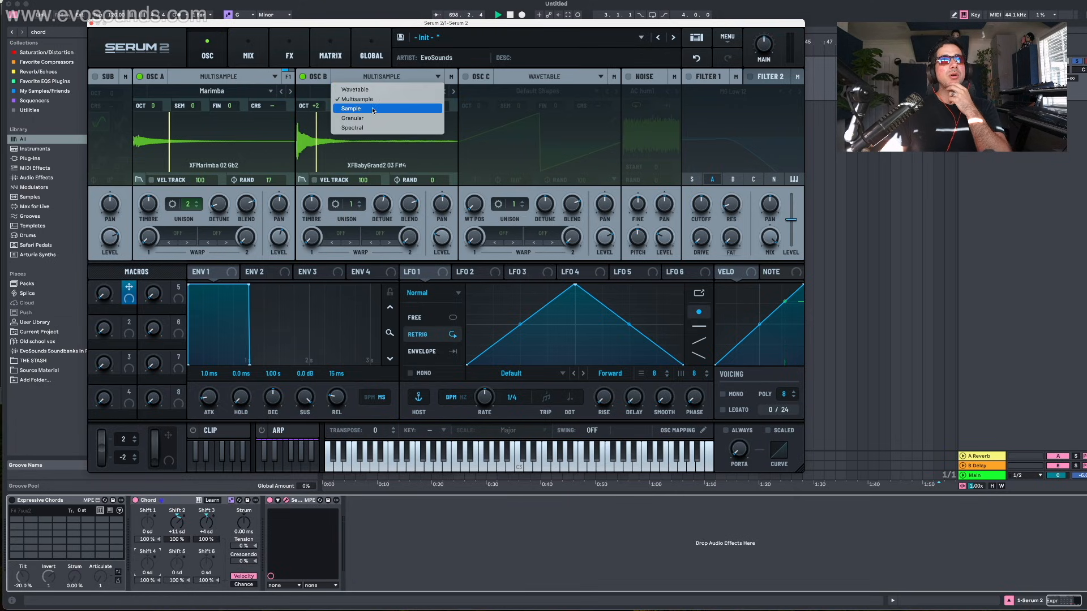
left_click(371, 108)
left_click(368, 91)
mouse_move(355, 115)
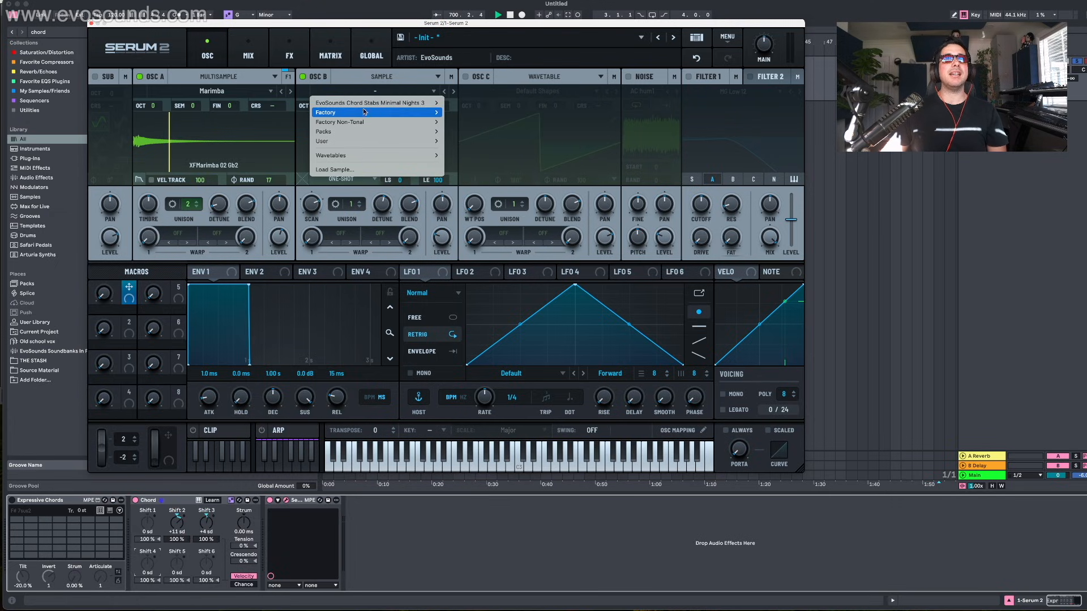
mouse_move(461, 150)
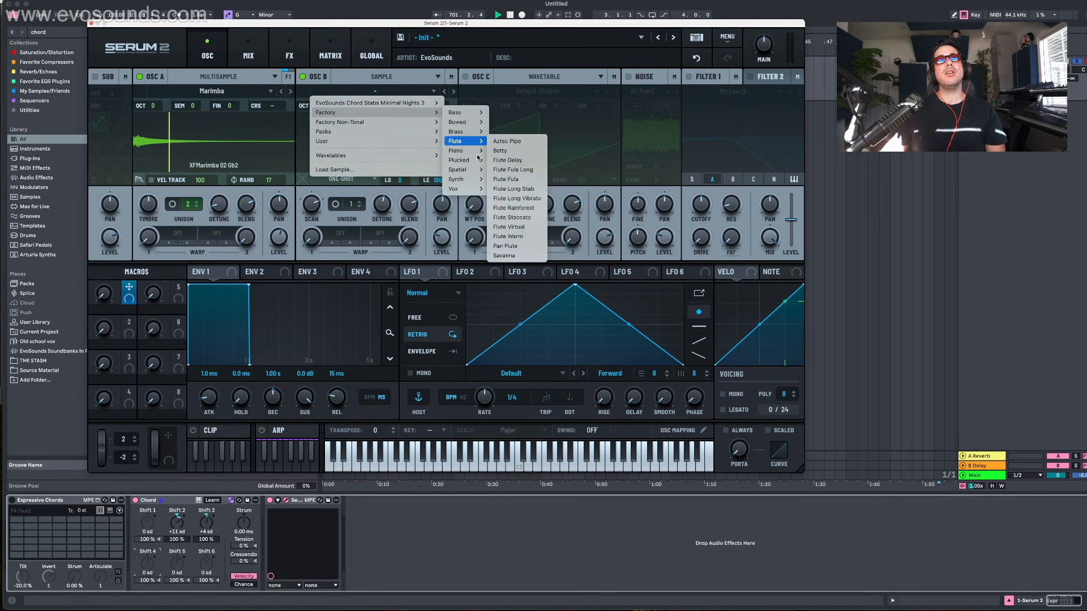
left_click(511, 187)
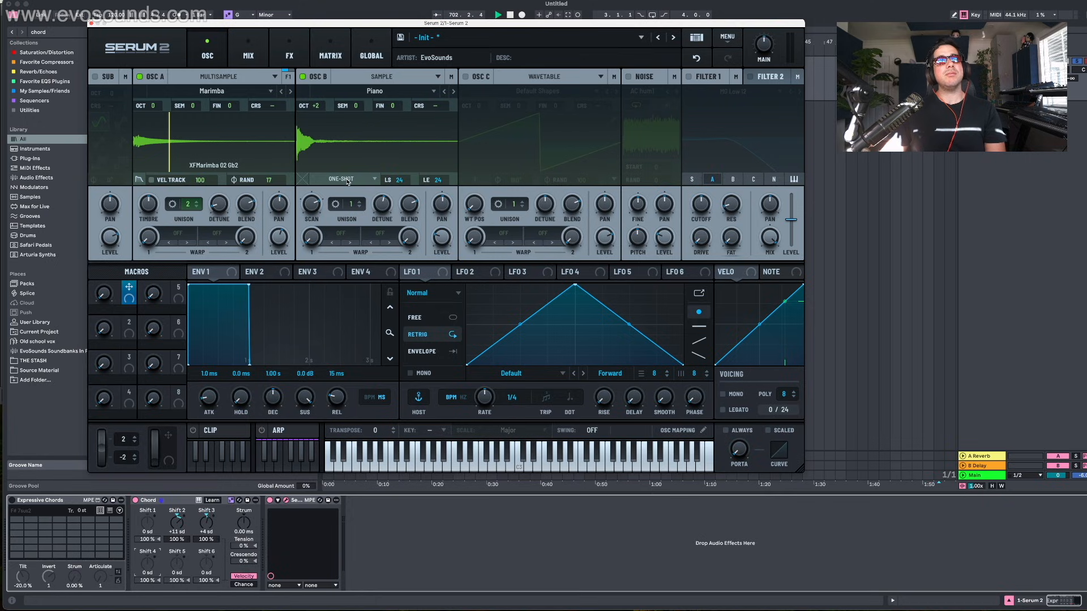
Step: Trim the end of Oscillator B's Piano sample to about a quarter of its length and set playback to Fwd/Rev Loop
left_click_drag(455, 145, 334, 152)
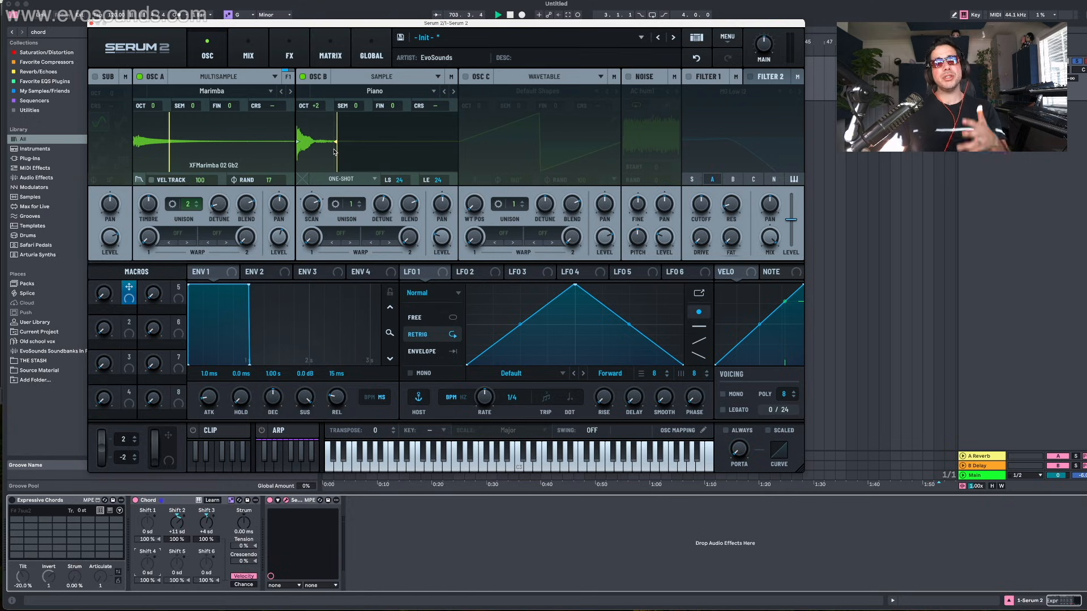
left_click(357, 181)
left_click(345, 218)
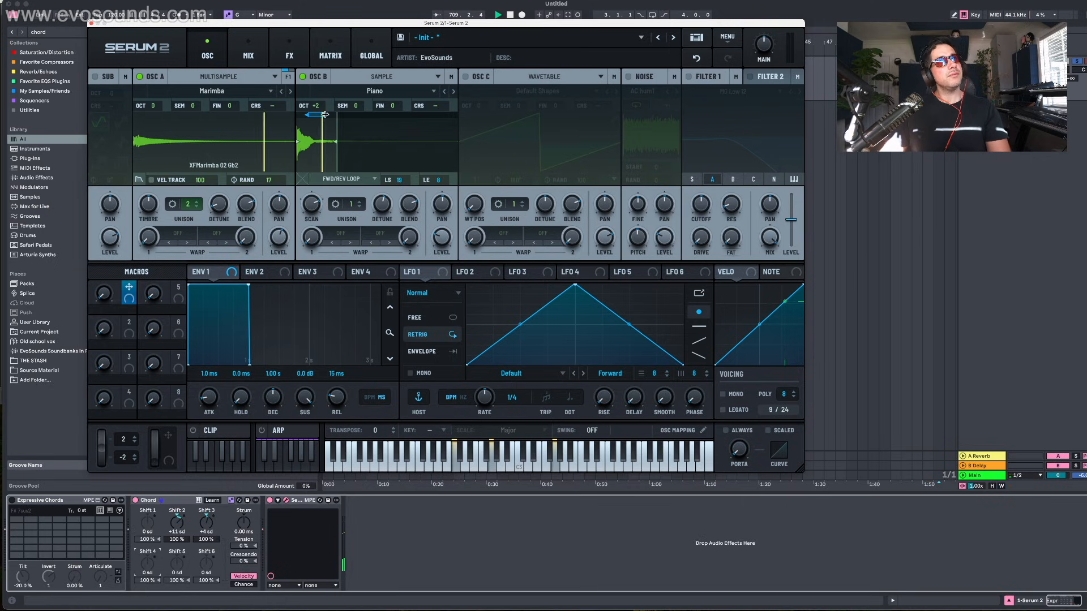
Step: Shorten the loop region on Oscillator B's Piano sample and set its unison to 3 voices
left_click_drag(326, 114, 311, 120)
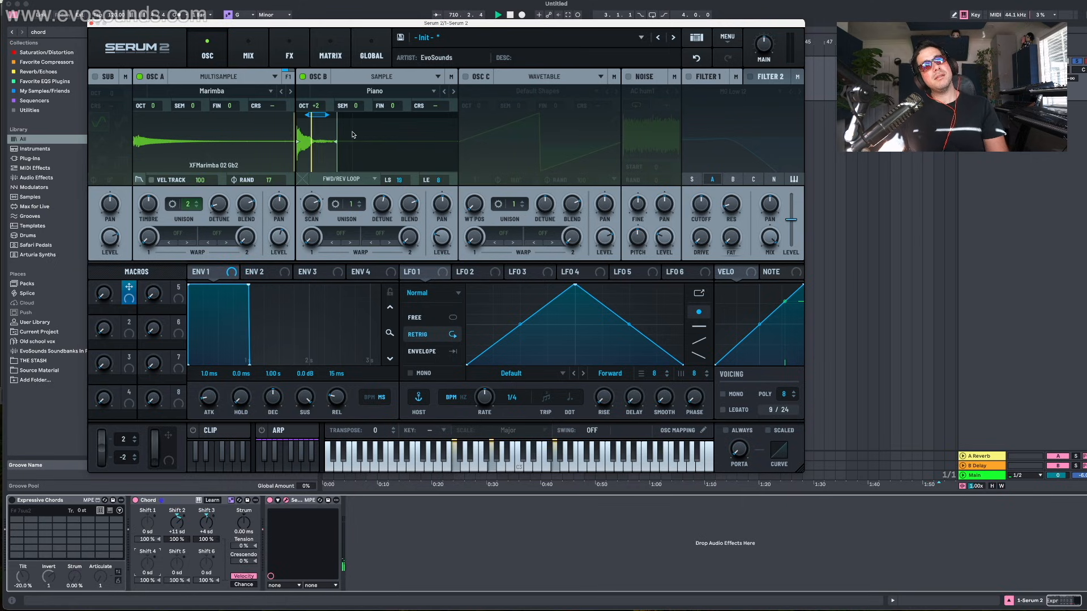
left_click_drag(352, 205, 381, 215)
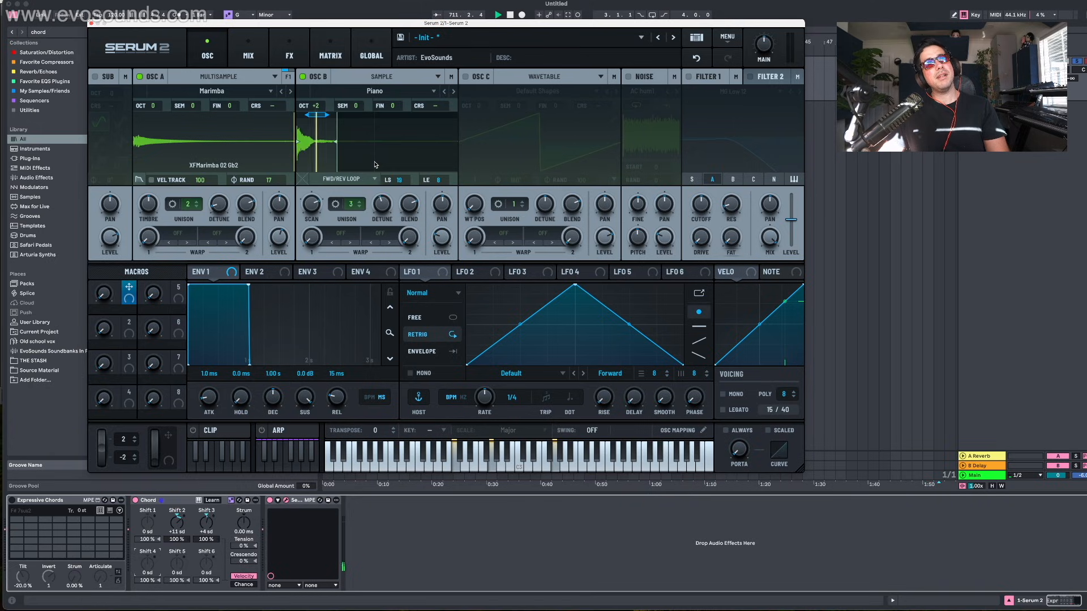
left_click_drag(317, 115, 305, 117)
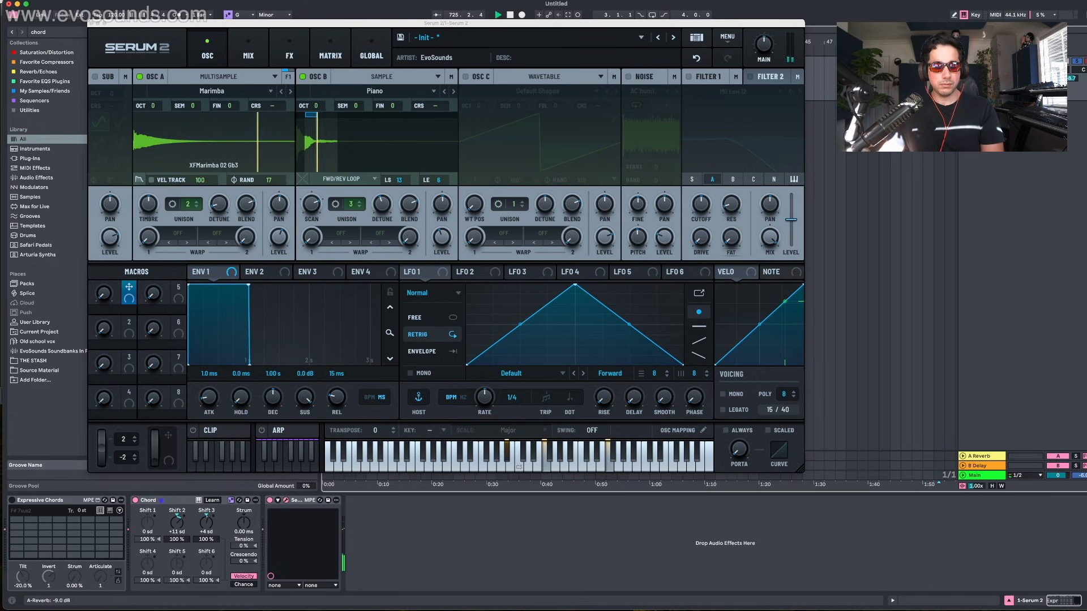
Step: Enable Oscillator C as a Default Shapes wavetable with its octave at -2 and 3 unison voices
left_click(465, 76)
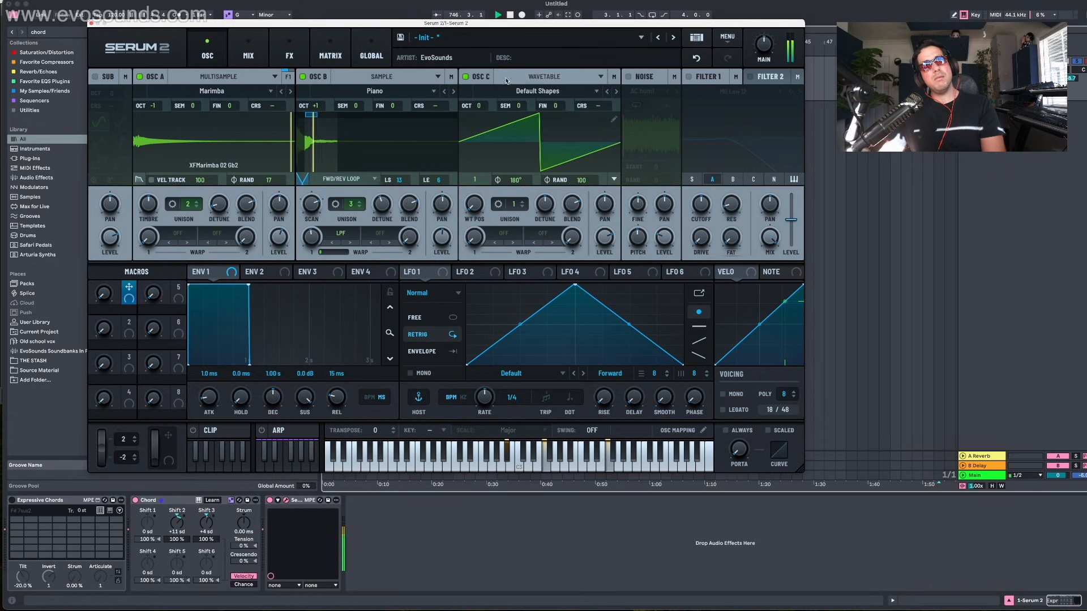
left_click(529, 77)
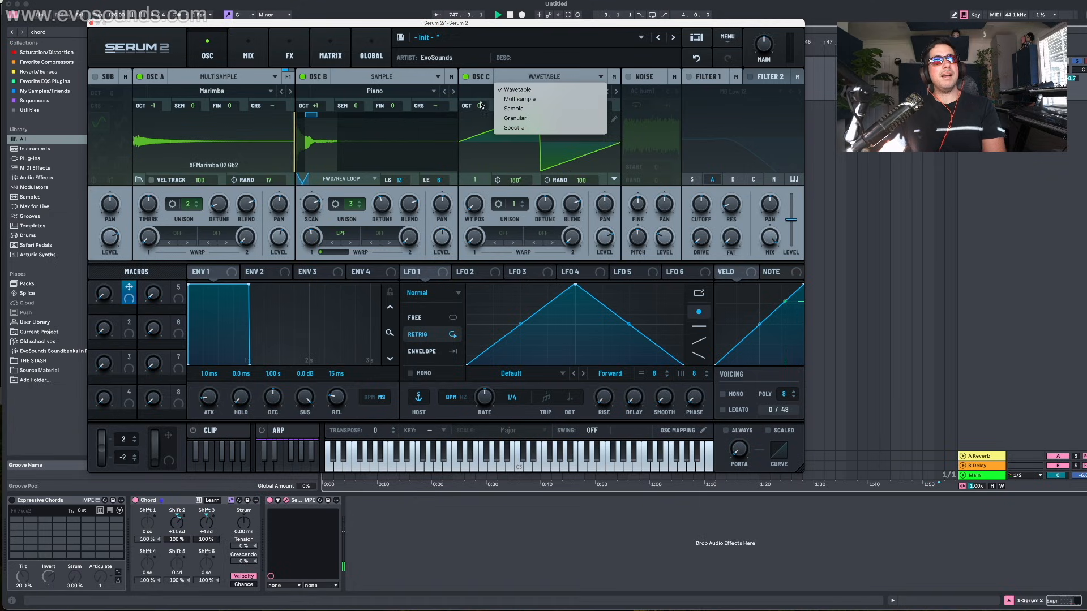
left_click_drag(480, 106, 471, 125)
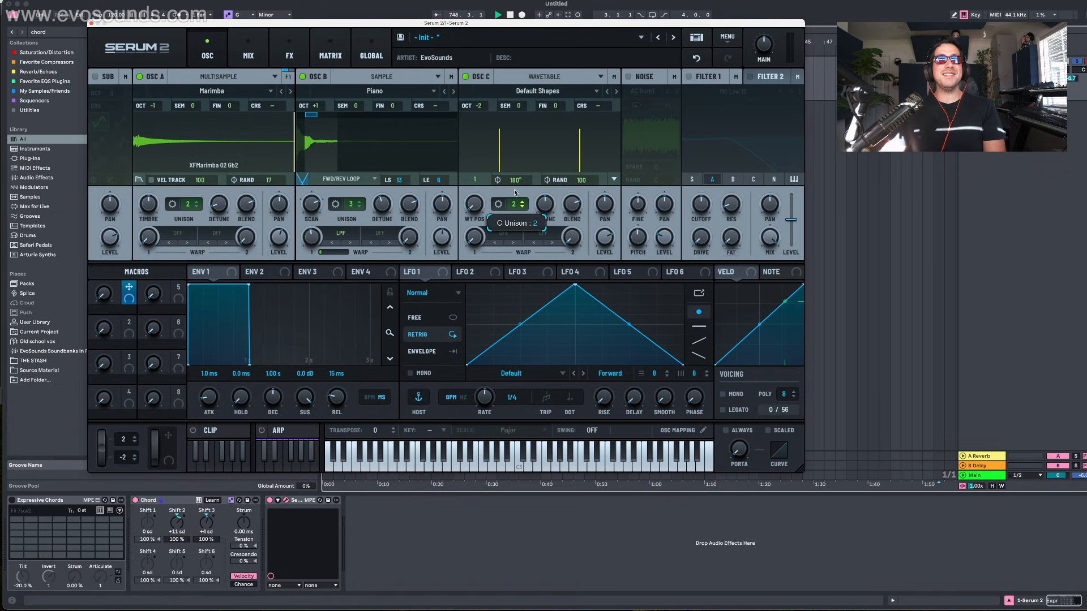
Step: Set Oscillator C's unison stack to 12+7(1X) and unison width to 39, and lower its level to 51%
left_click(498, 205)
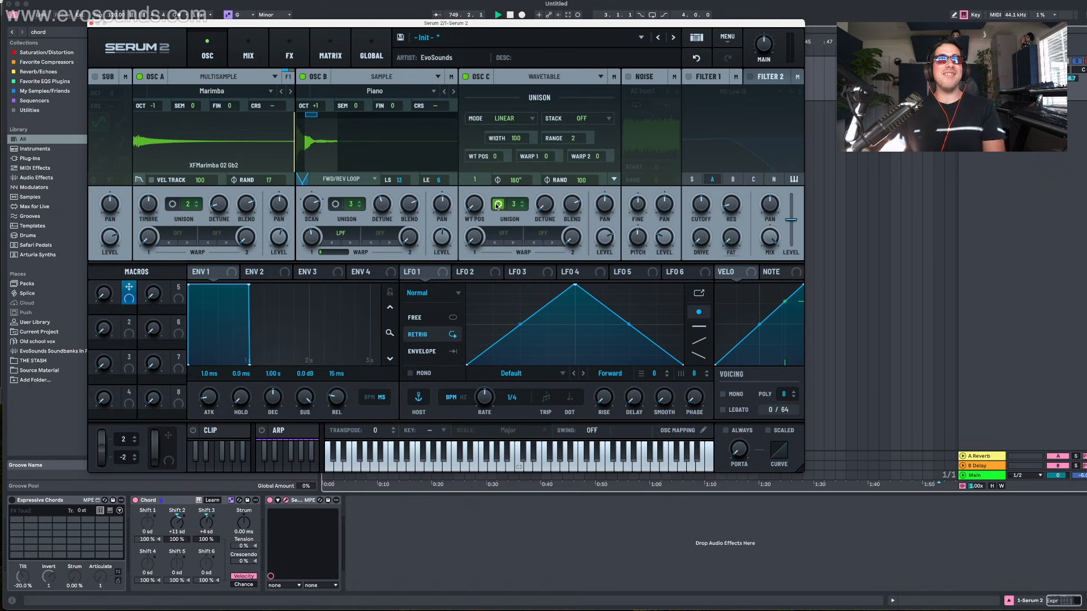
left_click(577, 118)
left_click(574, 168)
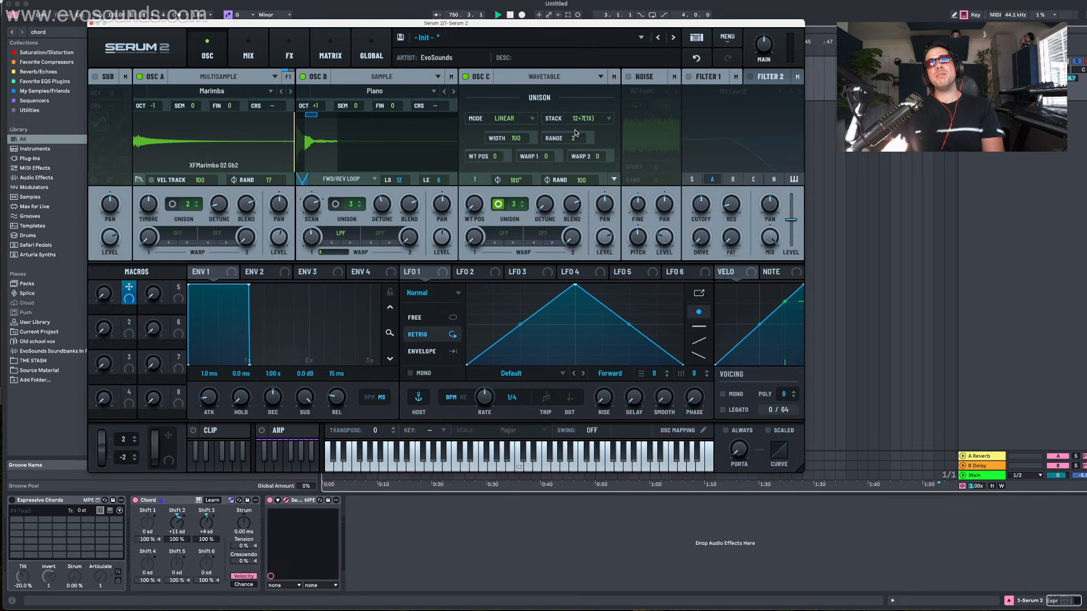
left_click(498, 205)
mouse_move(596, 265)
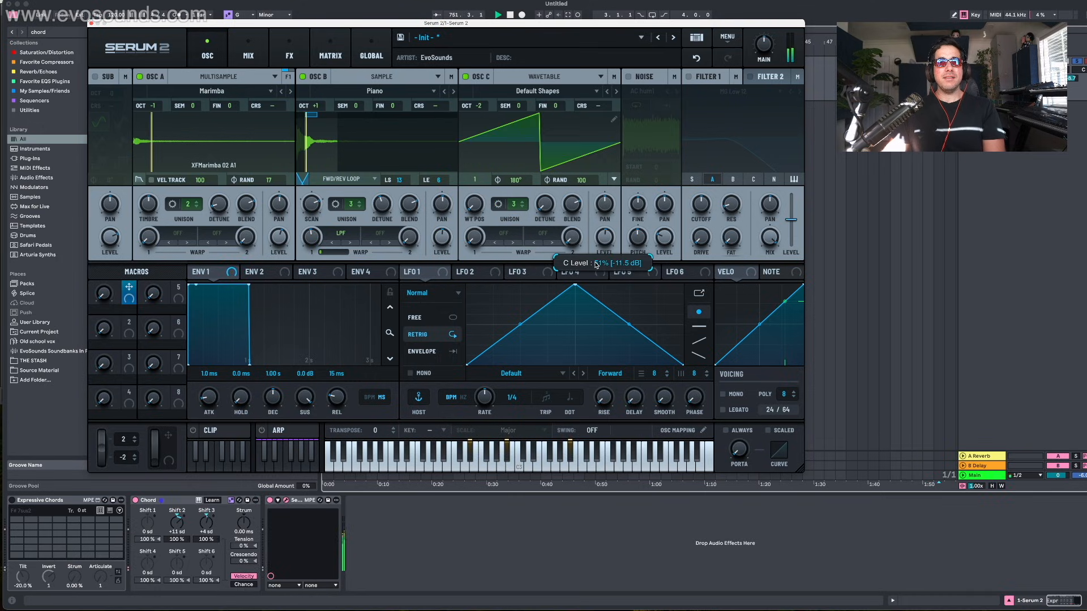
left_click(498, 204)
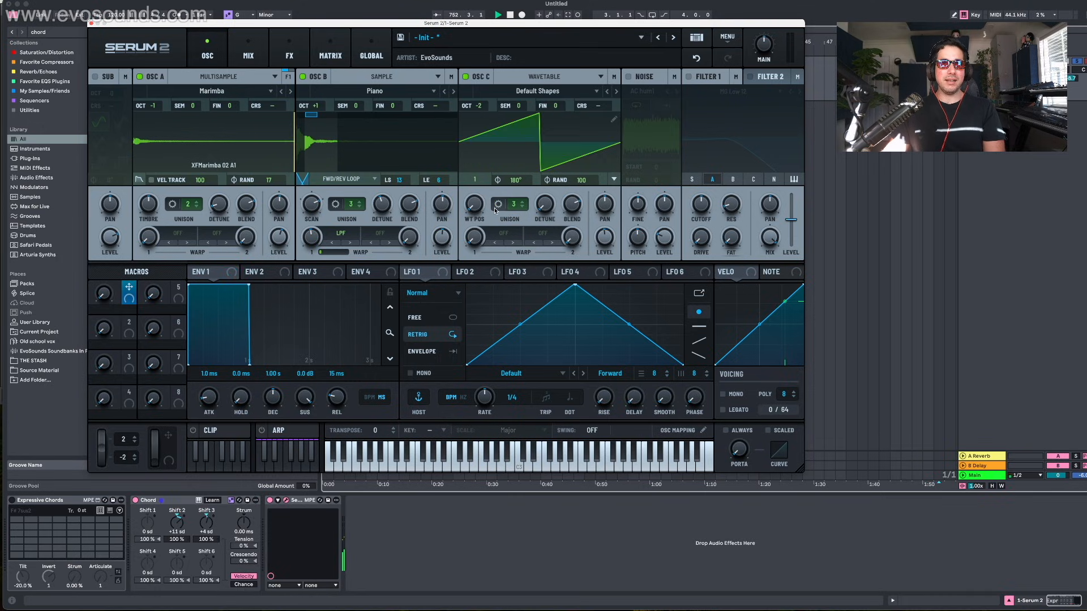
left_click_drag(503, 149, 503, 175)
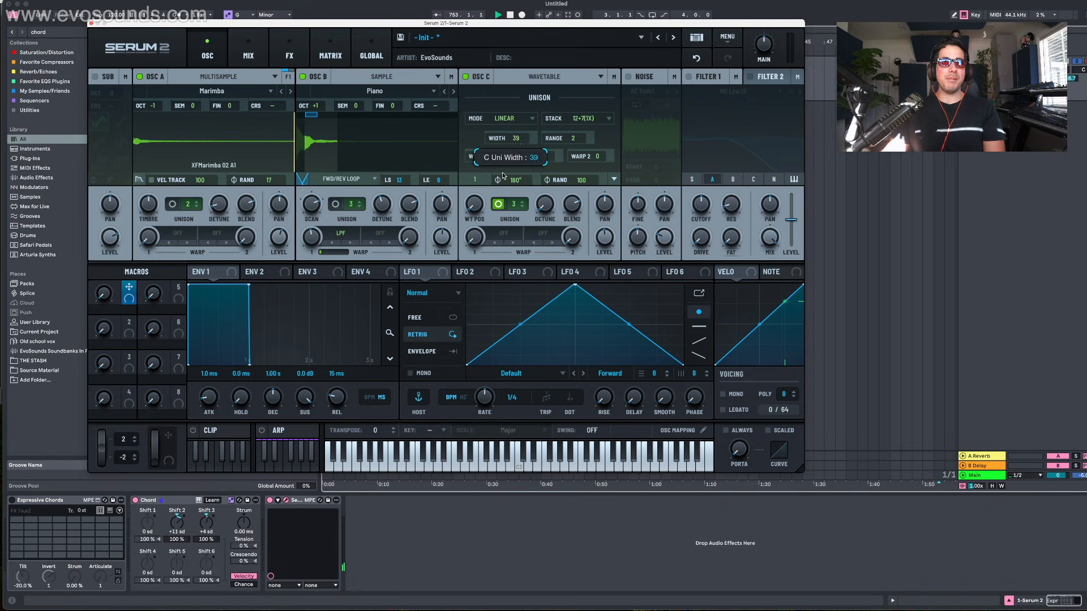
Step: Set Oscillator C's octave to -1 and apply the LPF filter as its first warp mode
left_click(499, 204)
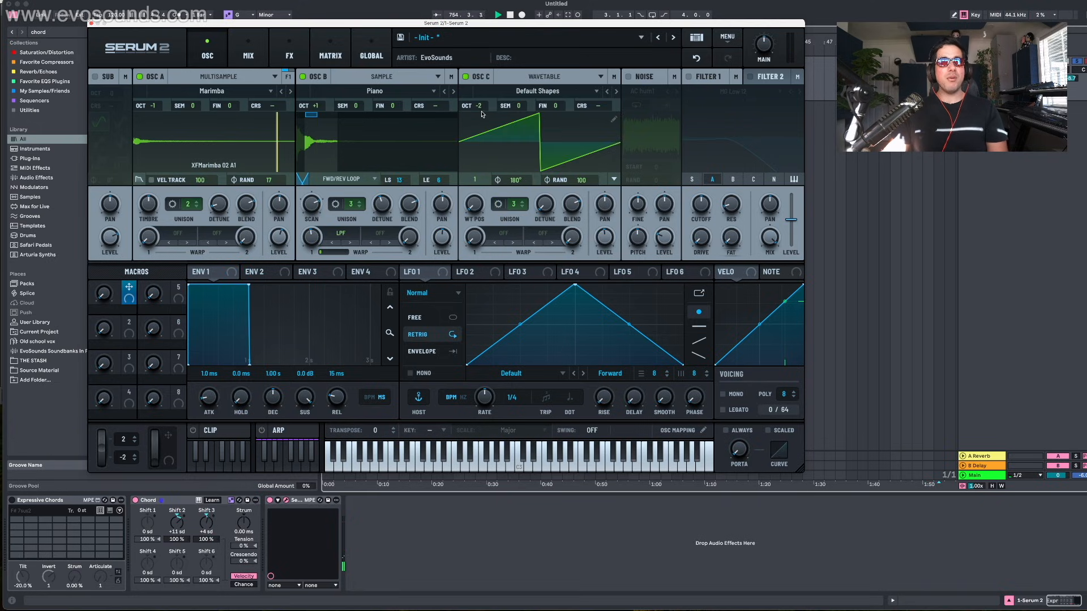
left_click_drag(482, 114, 482, 109)
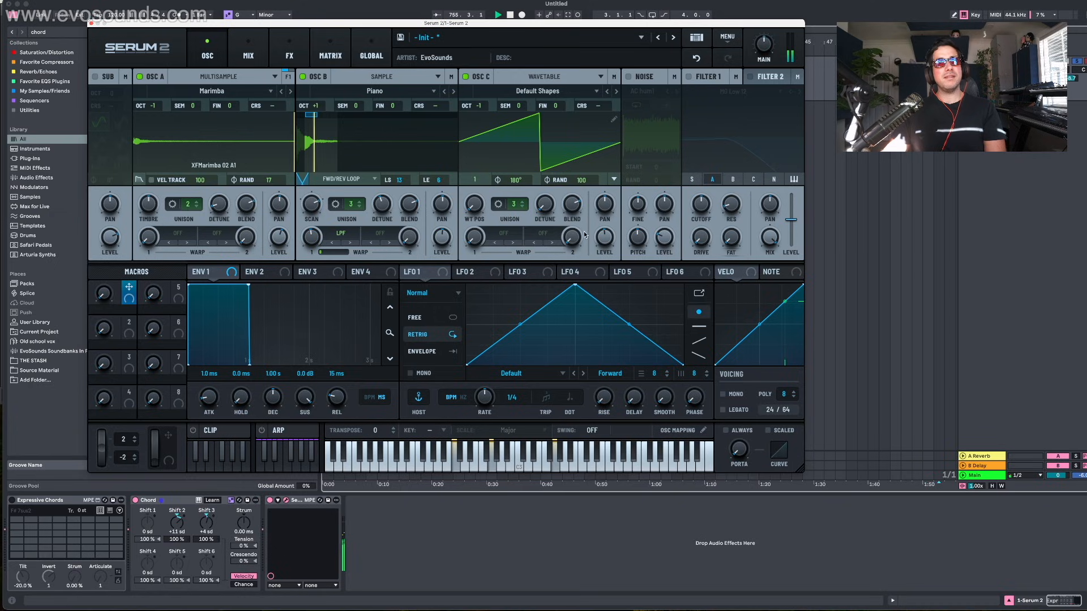
left_click(504, 233)
mouse_move(512, 263)
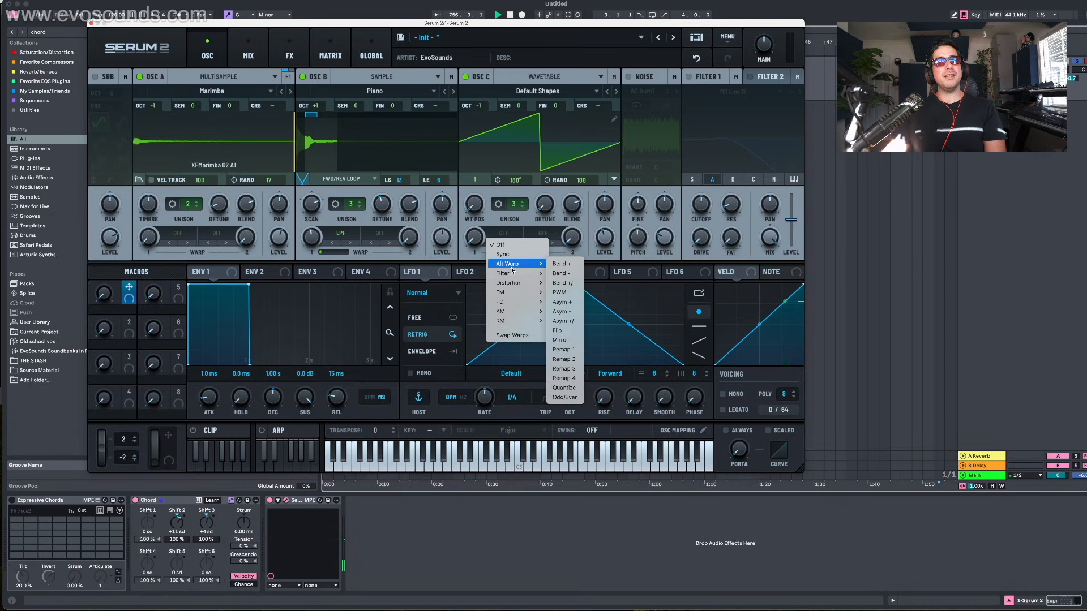
left_click(556, 276)
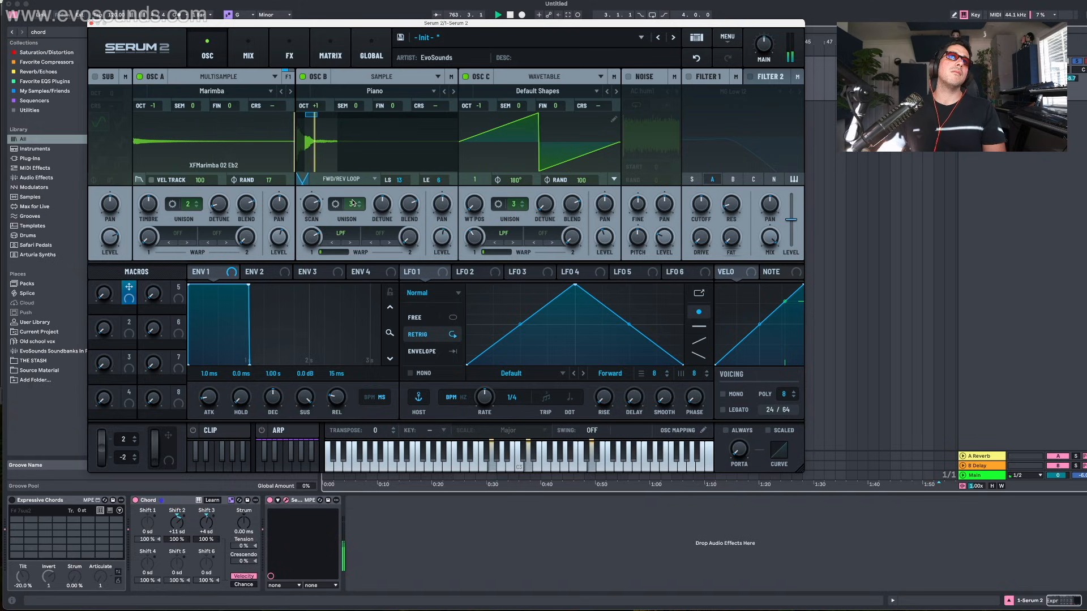
Step: Set Oscillator B's unison to 7 voices with a unison start of 25, and lengthen its Piano sample's loop region
scroll(352, 203, "up", 4)
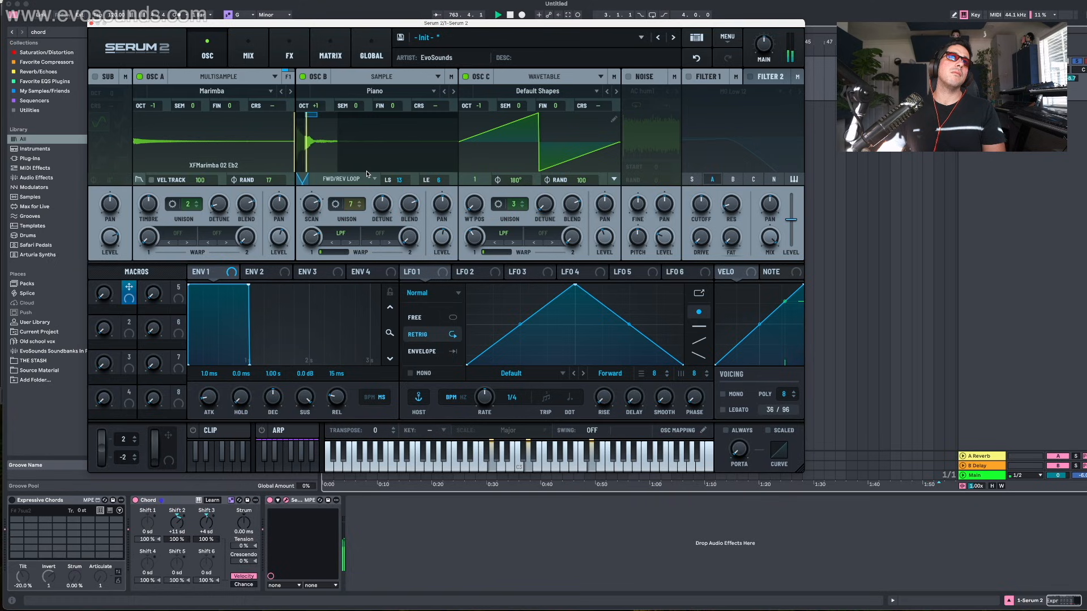
left_click(336, 204)
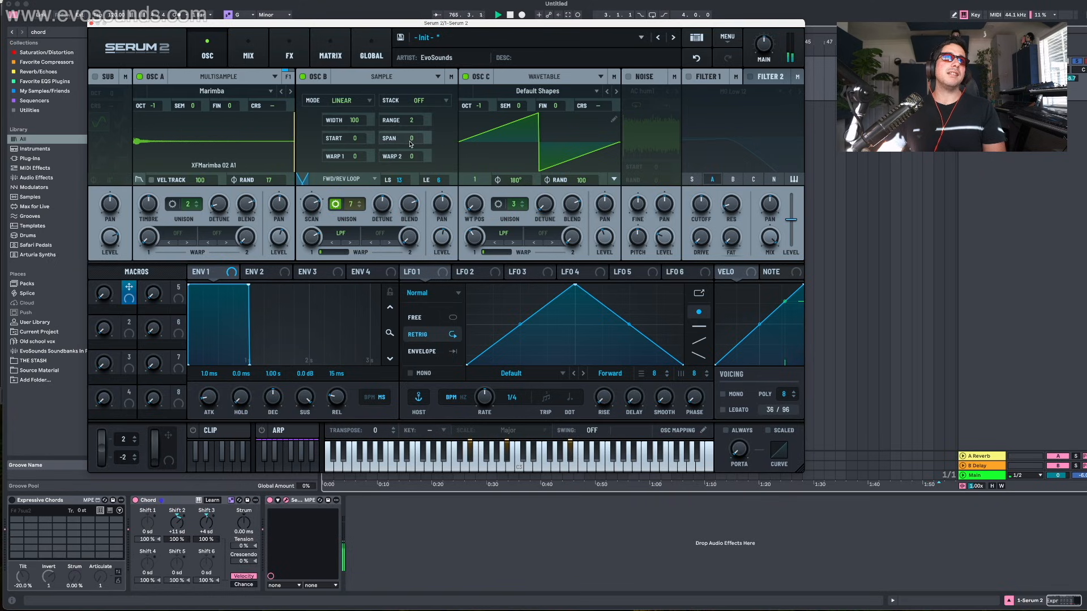
scroll(358, 138, "up", 5)
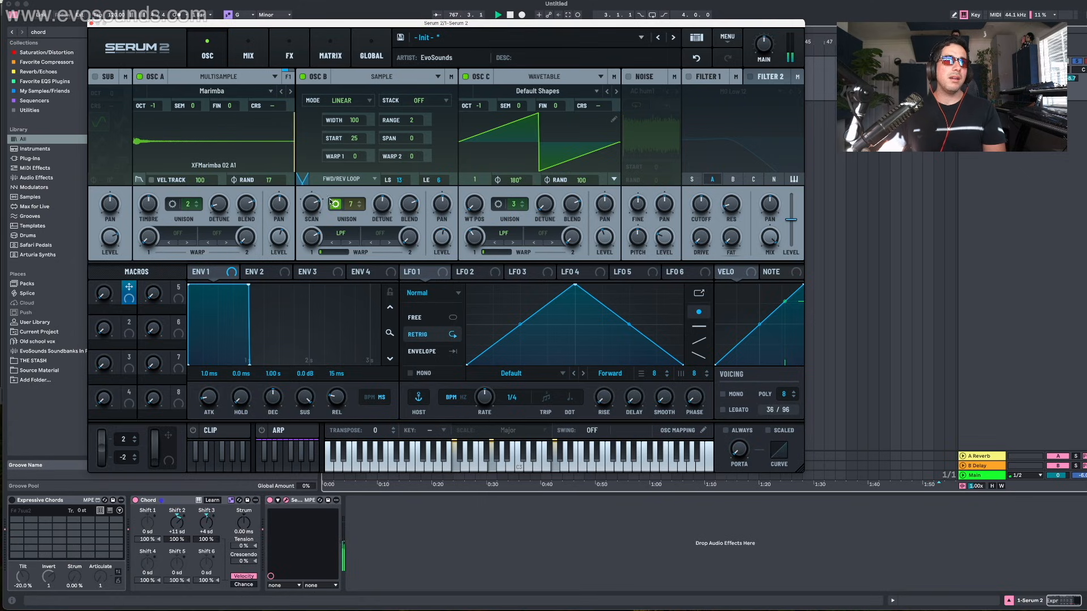
left_click(303, 180)
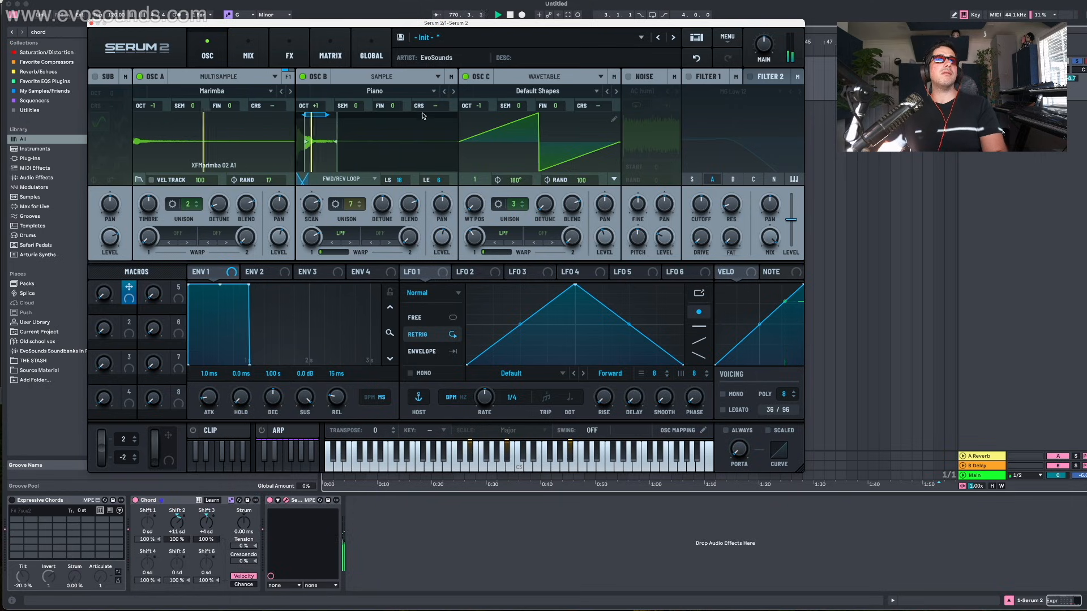
Step: Set Oscillator C's wavetable position to frame 2 and Oscillator B's octave to +2
scroll(481, 192, "up", 1)
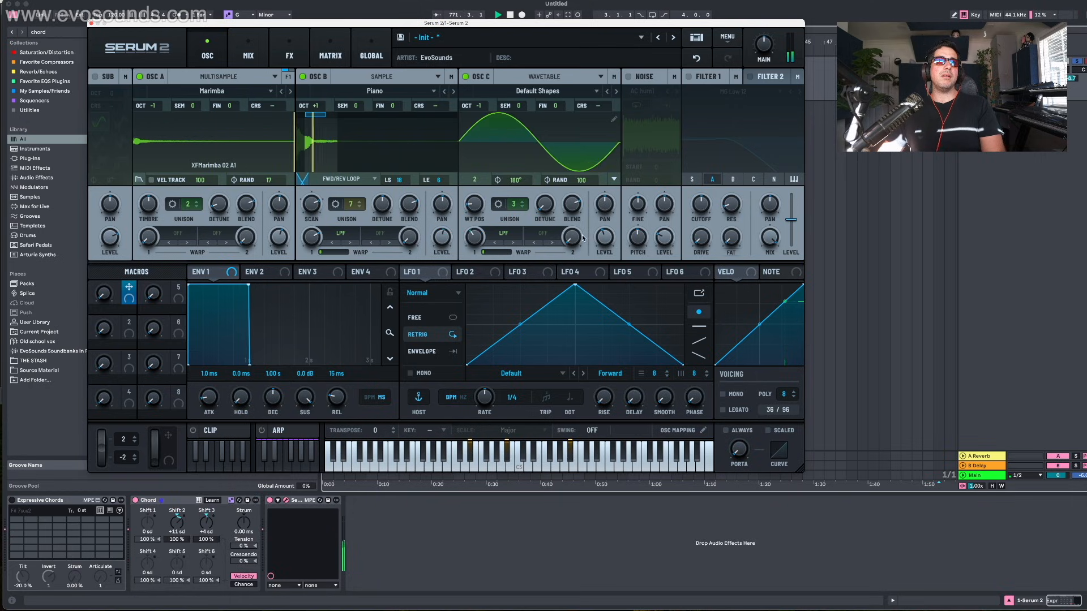
mouse_move(607, 235)
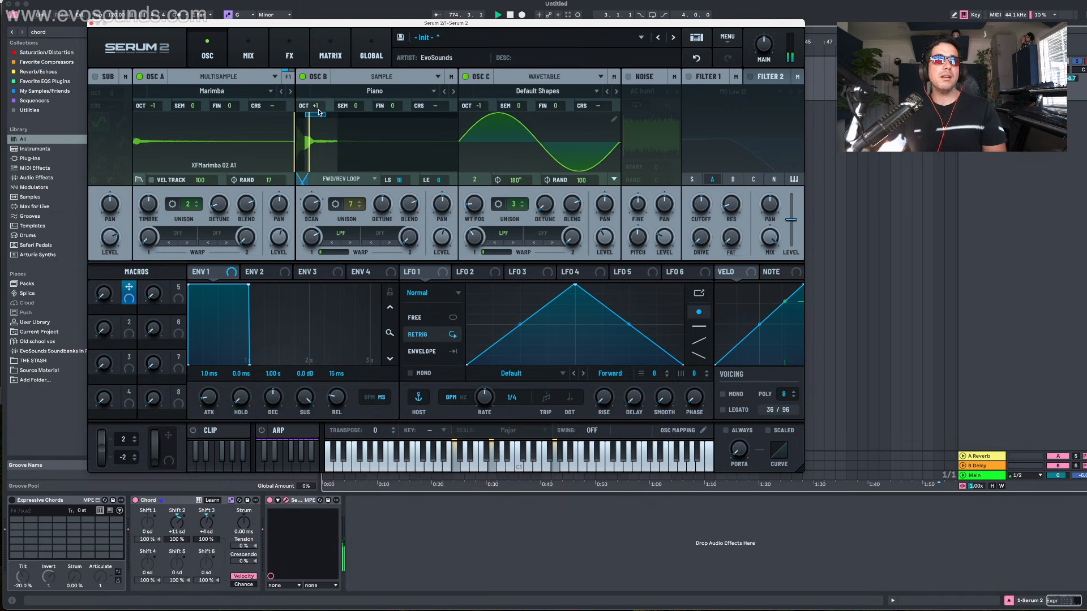
left_click_drag(319, 112, 321, 104)
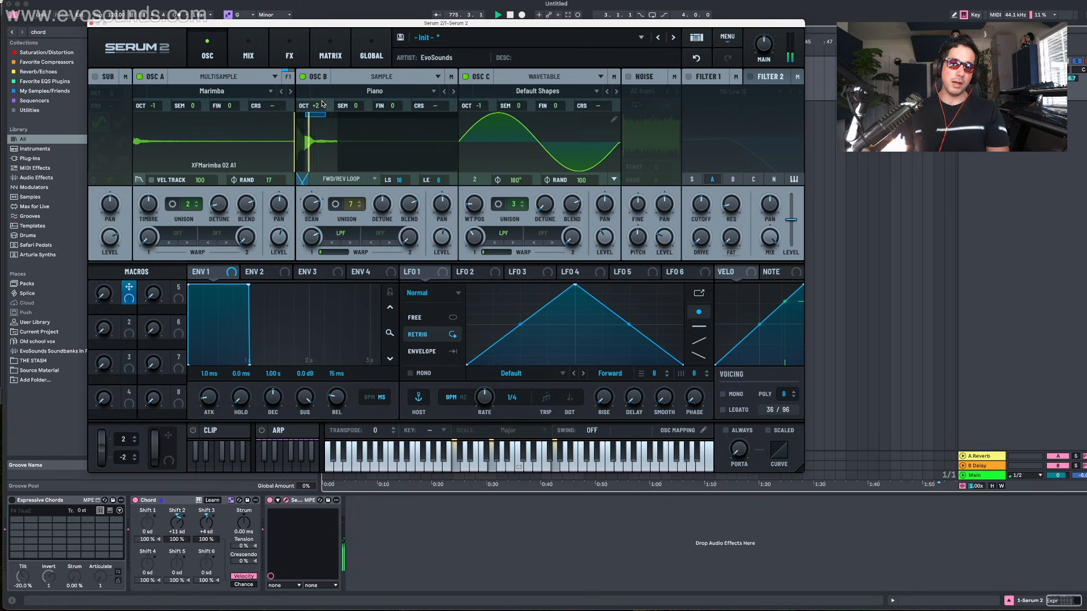